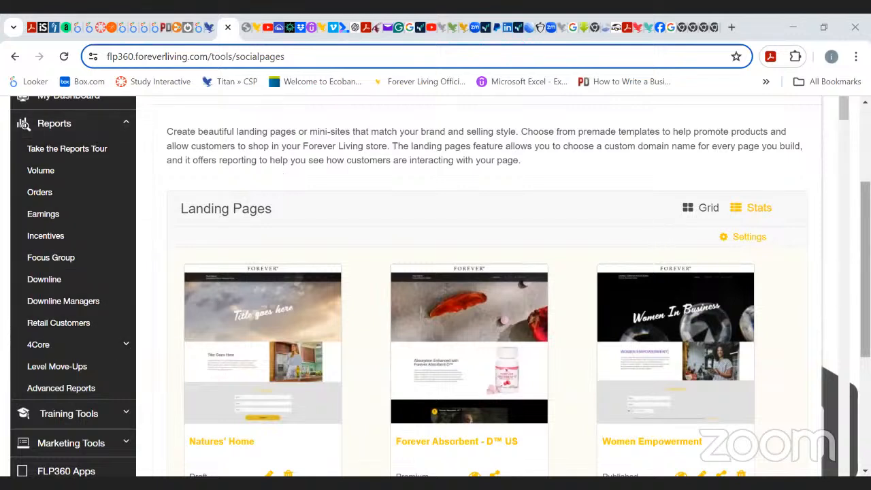
# Open the Landing Pages section under Marketing Tools' Shareable Content.
pyautogui.scroll(2, 589, 235)
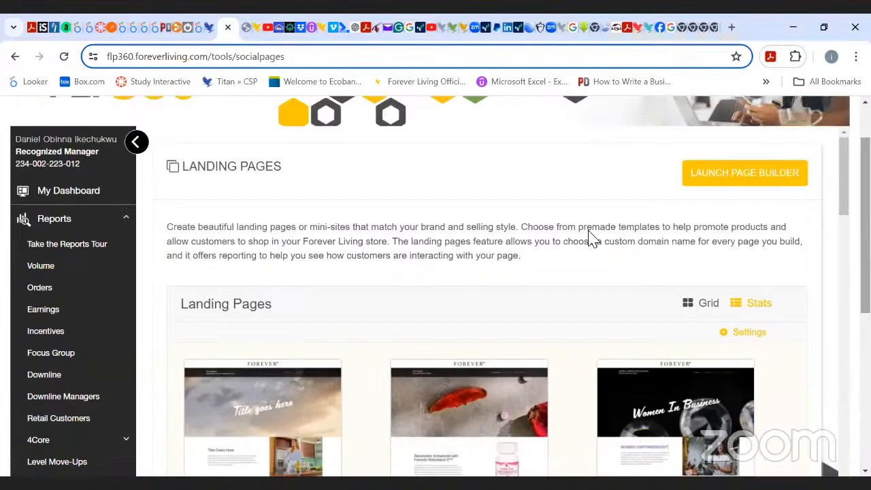
pyautogui.click(127, 224)
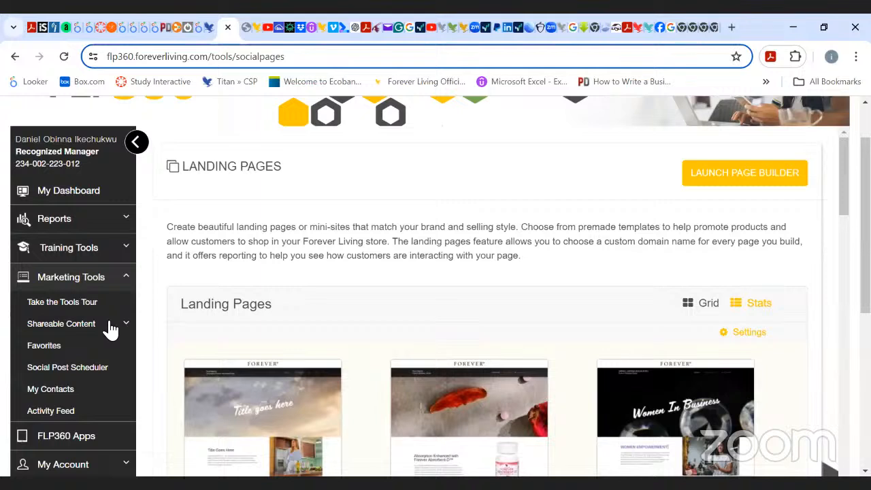
pyautogui.click(120, 326)
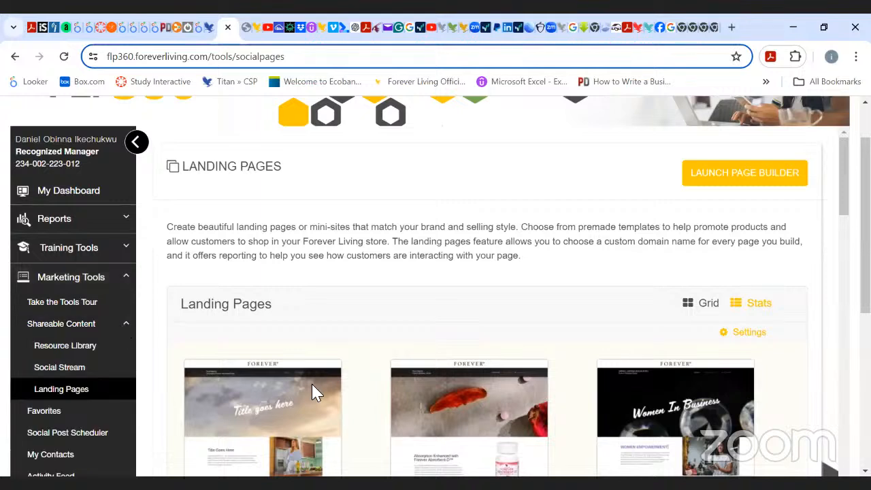
pyautogui.click(64, 393)
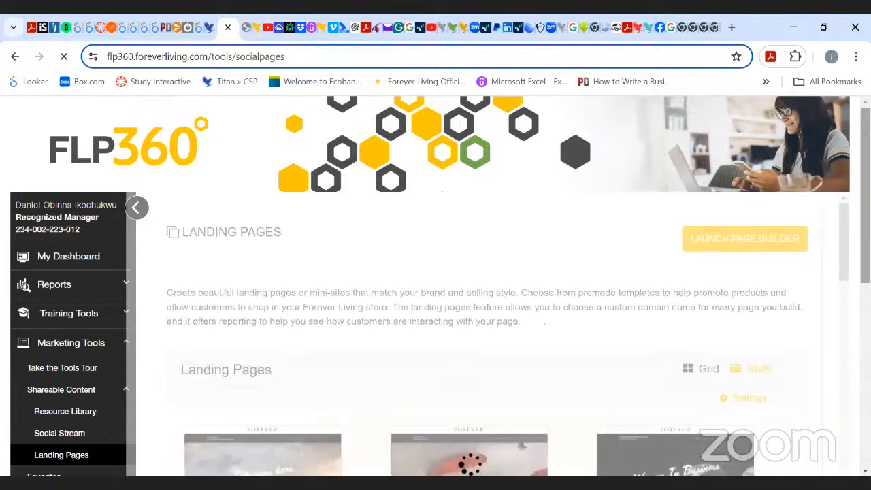
# Browse the landing page templates gallery to review the available product pages.
pyautogui.scroll(-2, 435, 286)
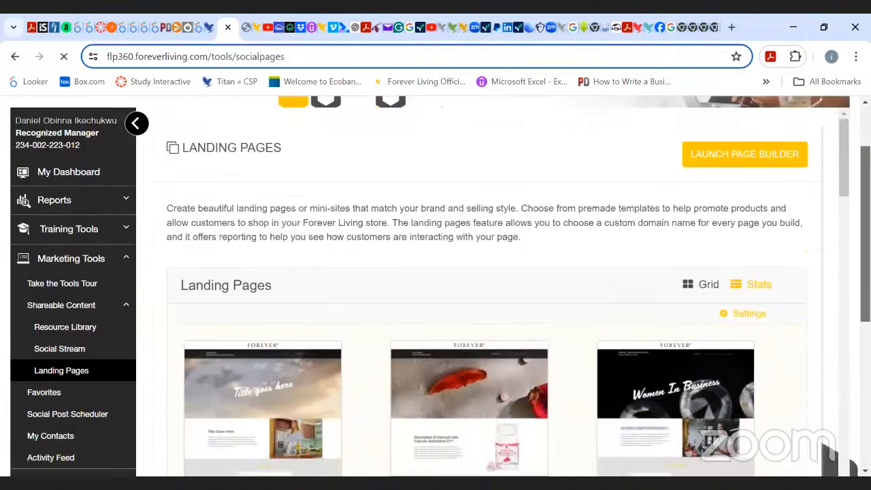
pyautogui.scroll(-1, 436, 286)
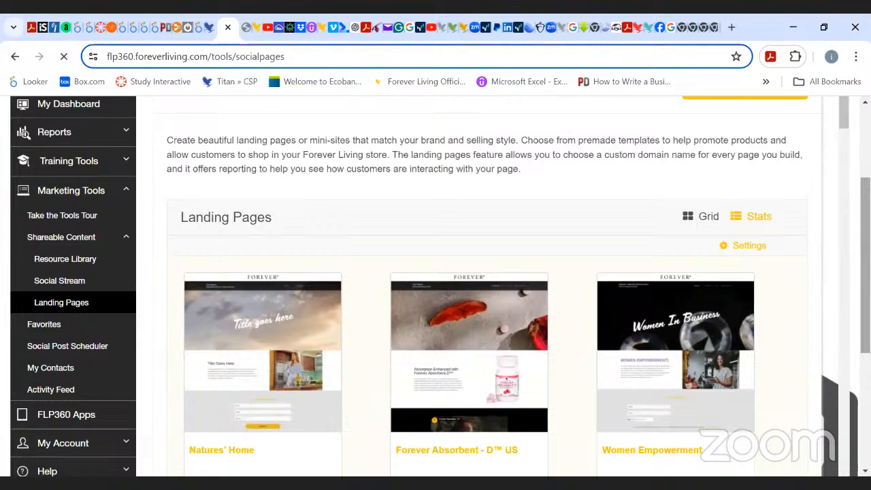
pyautogui.scroll(-1, 435, 286)
pyautogui.scroll(-1, 476, 285)
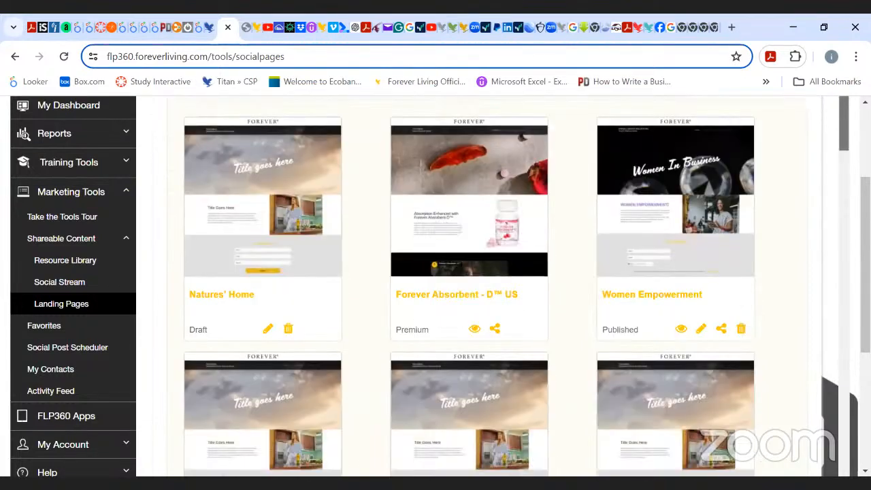
pyautogui.scroll(-2, 476, 286)
pyautogui.scroll(-5, 477, 286)
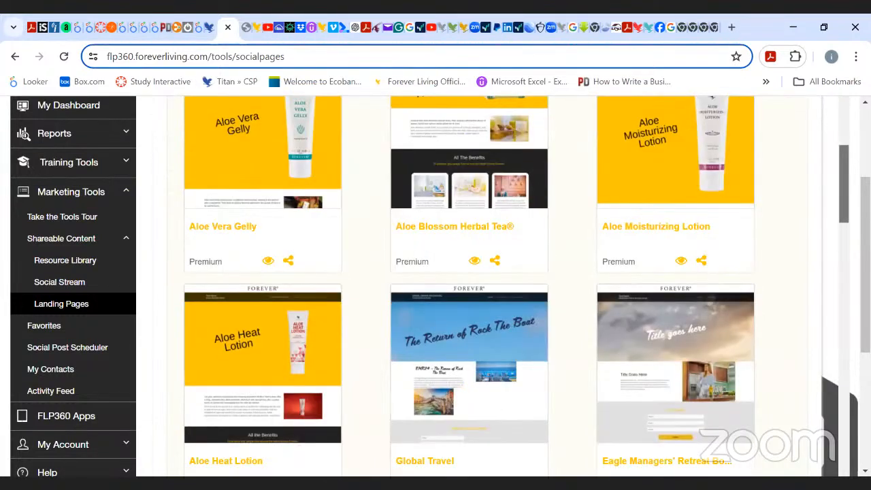
pyautogui.scroll(-4, 476, 286)
pyautogui.scroll(-2, 476, 286)
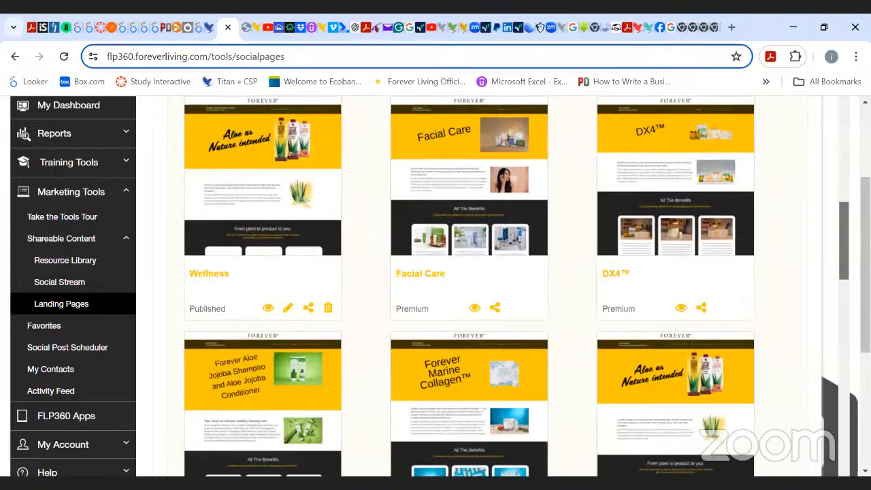
pyautogui.scroll(-6, 476, 286)
pyautogui.scroll(-1, 476, 285)
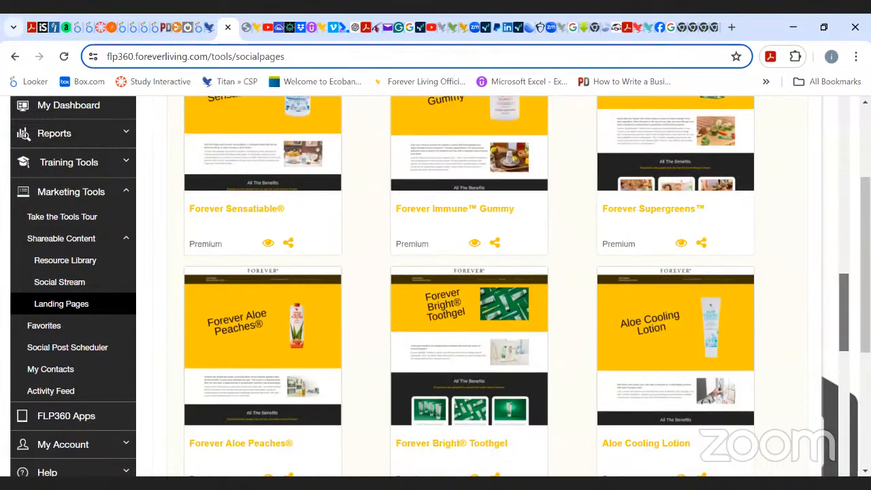
pyautogui.scroll(-5, 476, 286)
pyautogui.scroll(5, 476, 286)
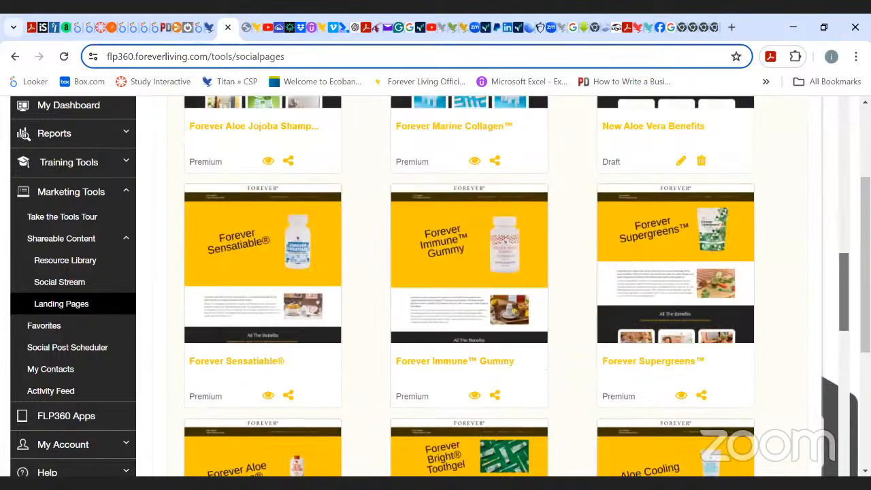
pyautogui.scroll(6, 477, 285)
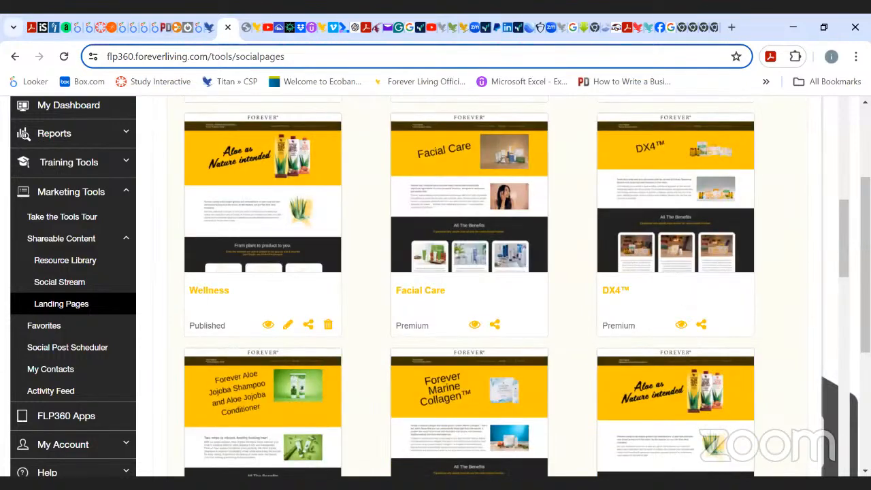
pyautogui.scroll(5, 335, 323)
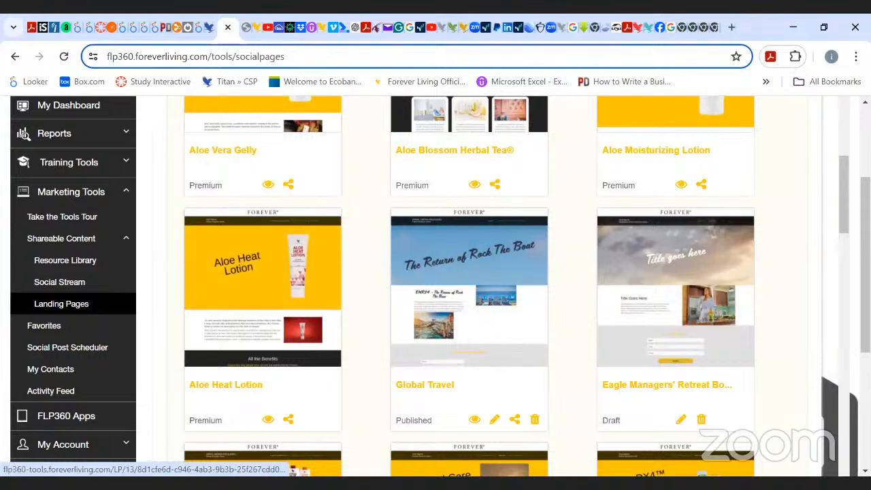
pyautogui.moveTo(844, 204); pyautogui.dragTo(843, 222)
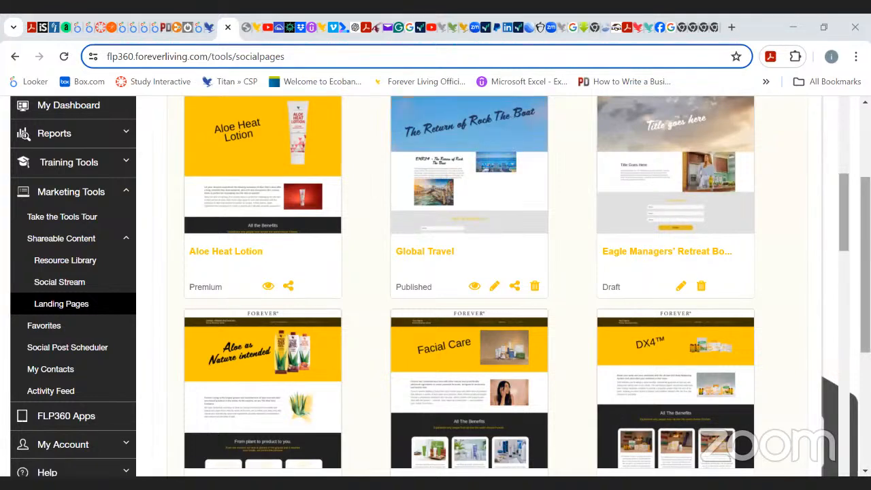
pyautogui.scroll(-3, 504, 286)
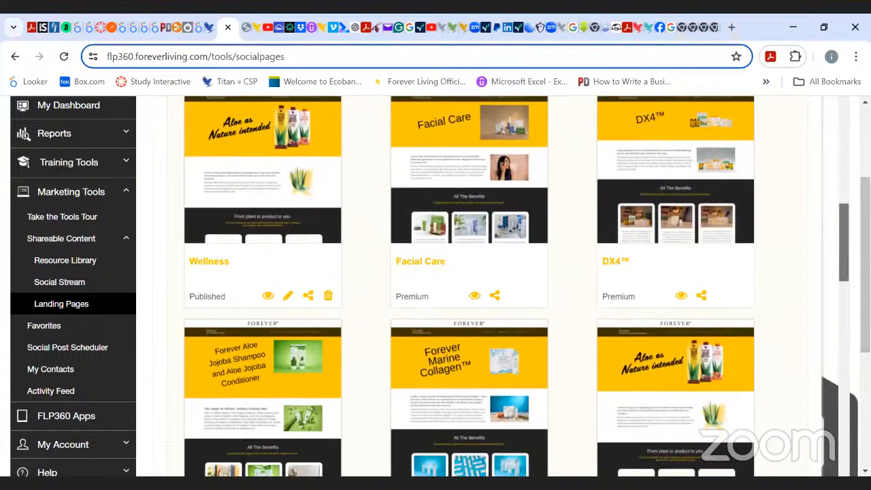
pyautogui.scroll(1, 785, 227)
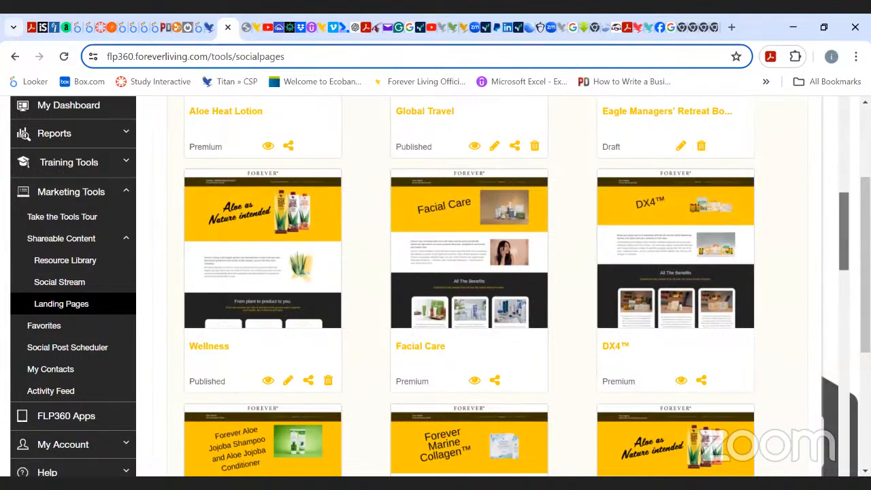
pyautogui.scroll(-7, 844, 231)
pyautogui.scroll(1, 844, 231)
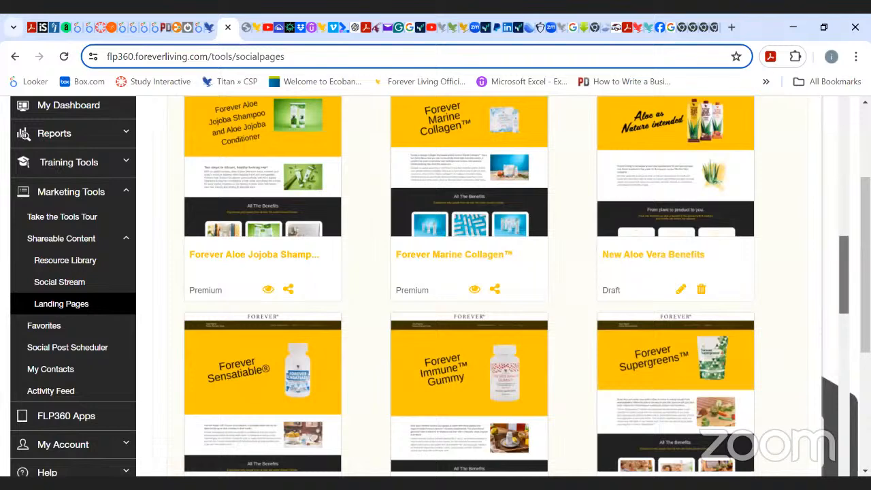
pyautogui.scroll(-3, 469, 286)
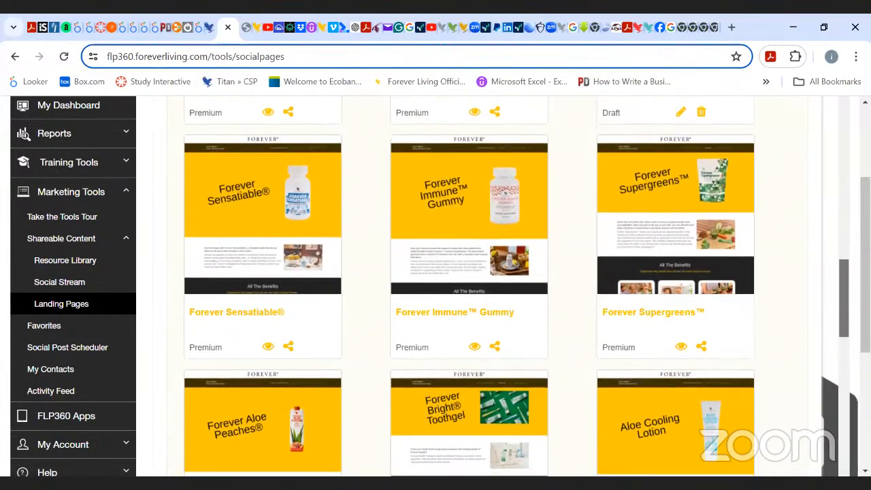
# Open the preview of the Forever Supergreens landing page and highlight its web address.
pyautogui.click(681, 347)
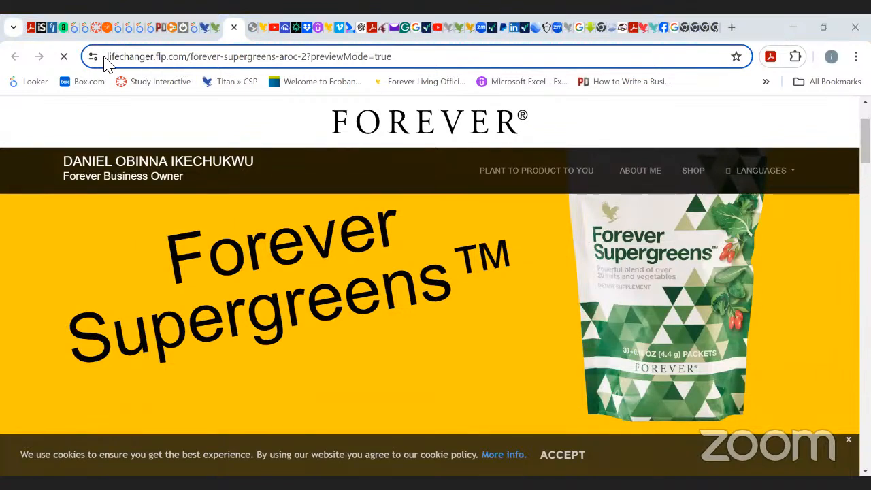
pyautogui.moveTo(105, 60); pyautogui.dragTo(391, 64)
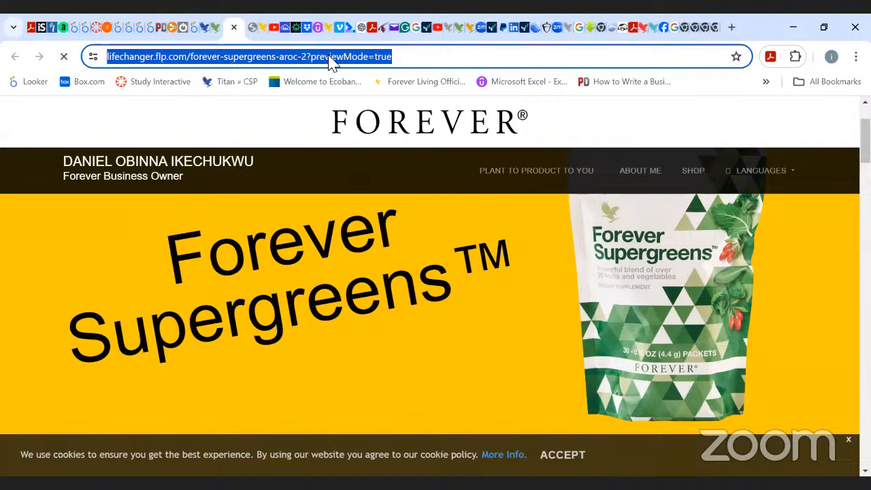
pyautogui.click(422, 59)
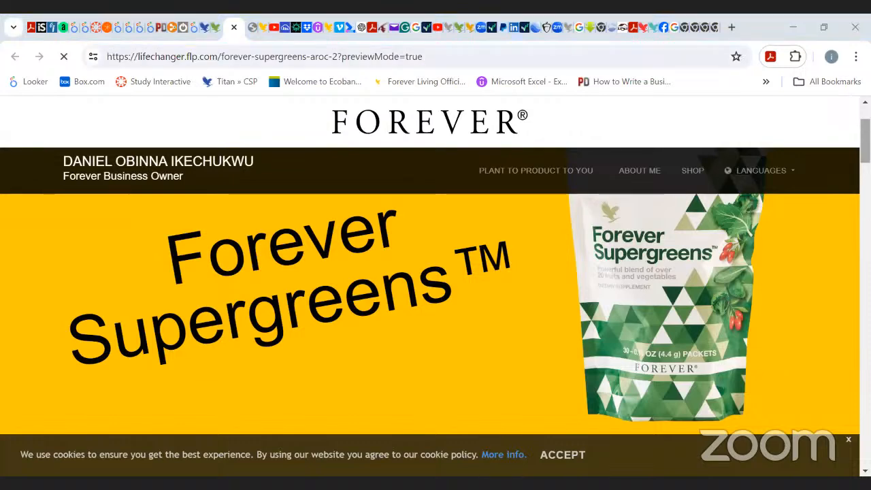
# Scroll through the Forever Supergreens page preview to examine its sections and contact form.
pyautogui.scroll(-5, 435, 306)
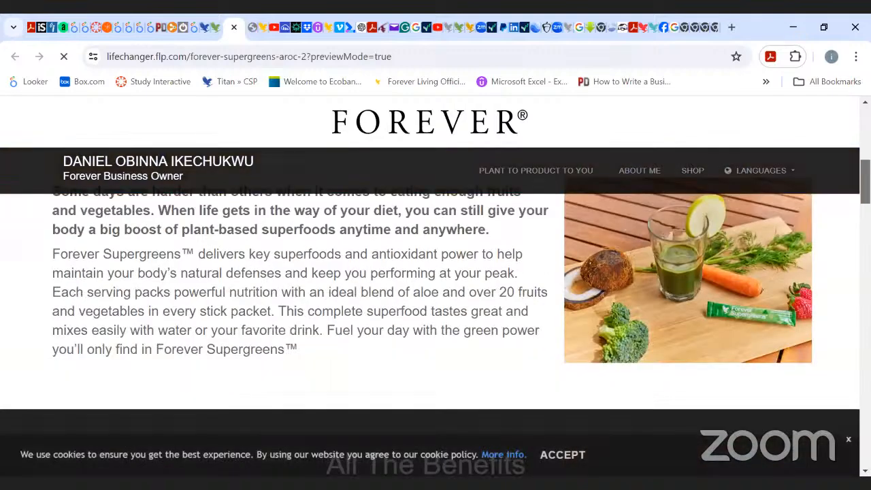
pyautogui.scroll(-4, 436, 307)
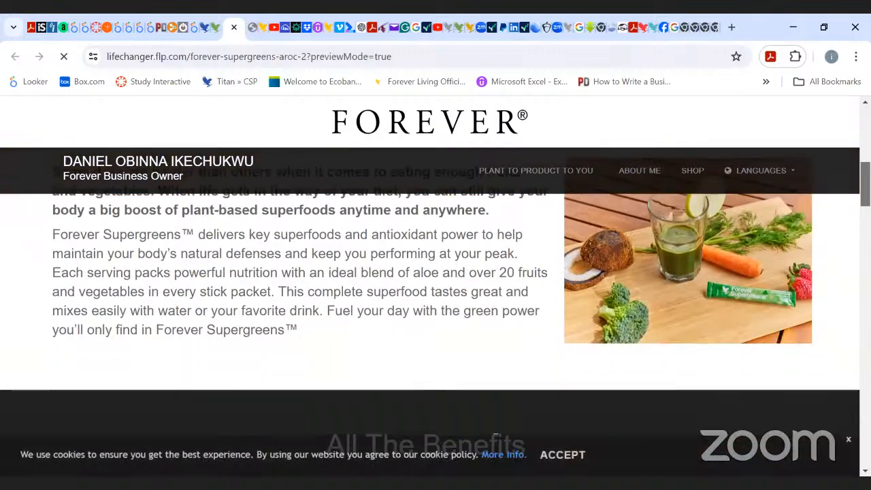
pyautogui.scroll(-3, 436, 307)
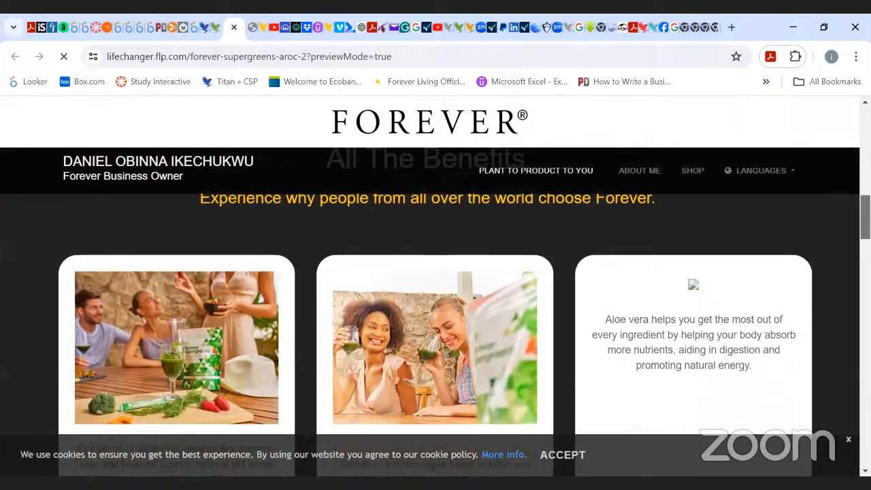
pyautogui.scroll(-3, 436, 306)
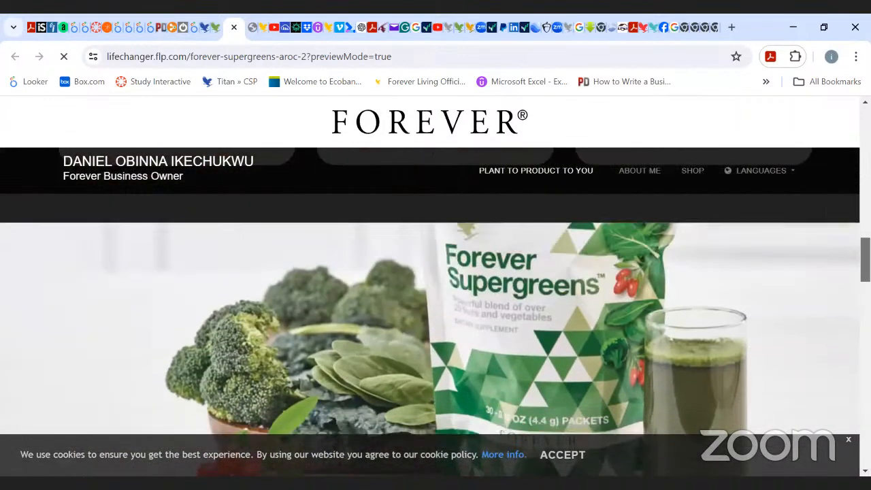
pyautogui.scroll(-5, 436, 306)
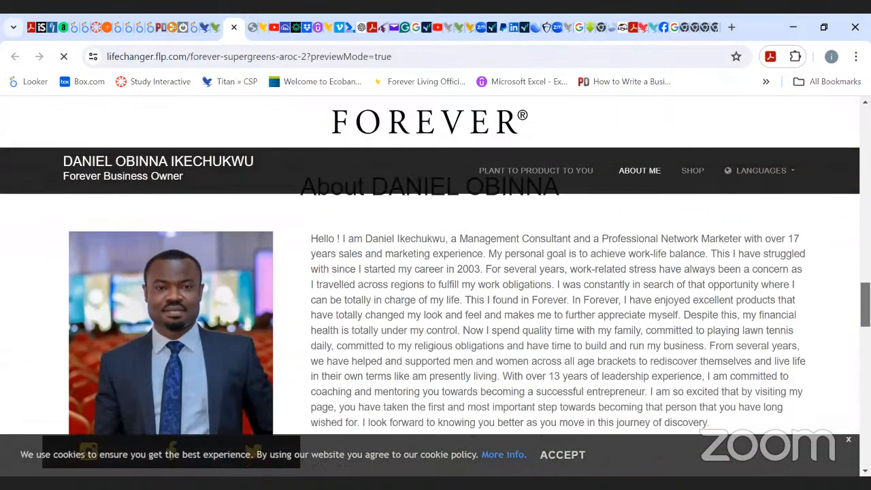
pyautogui.scroll(10, 435, 307)
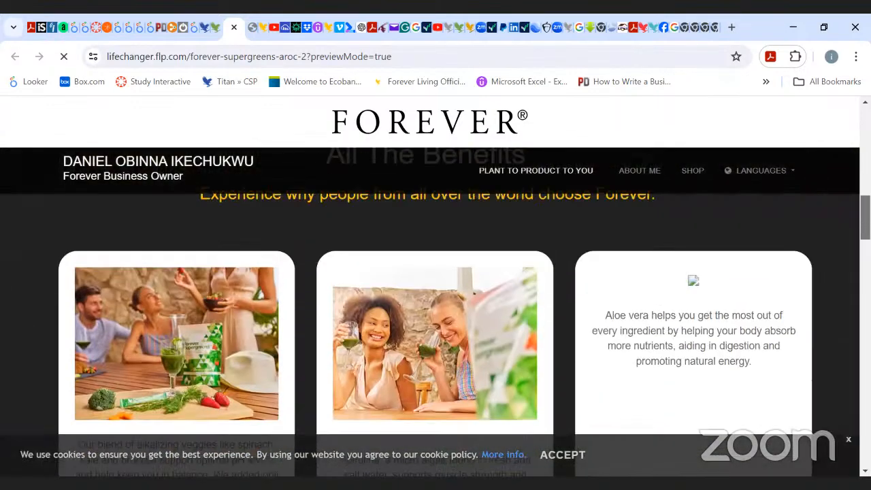
pyautogui.scroll(8, 436, 306)
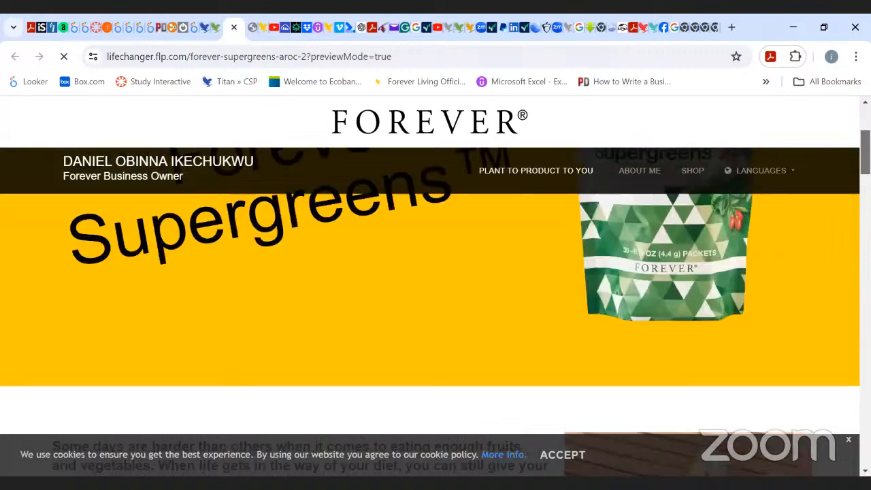
pyautogui.scroll(-8, 436, 306)
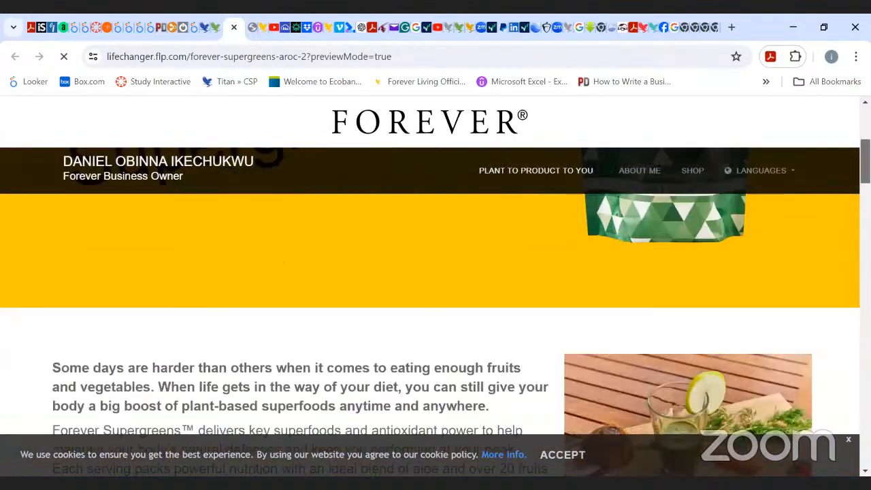
pyautogui.scroll(-10, 436, 306)
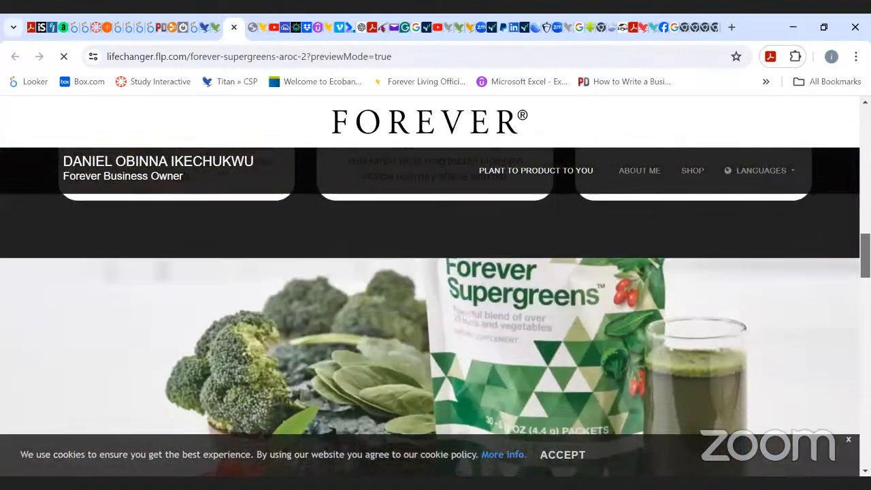
pyautogui.scroll(-2, 435, 306)
pyautogui.scroll(1, 435, 306)
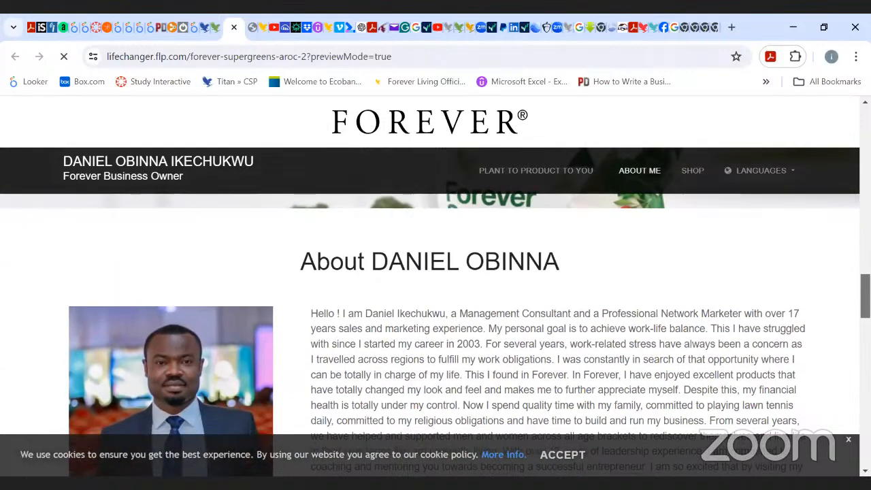
pyautogui.scroll(-2, 436, 306)
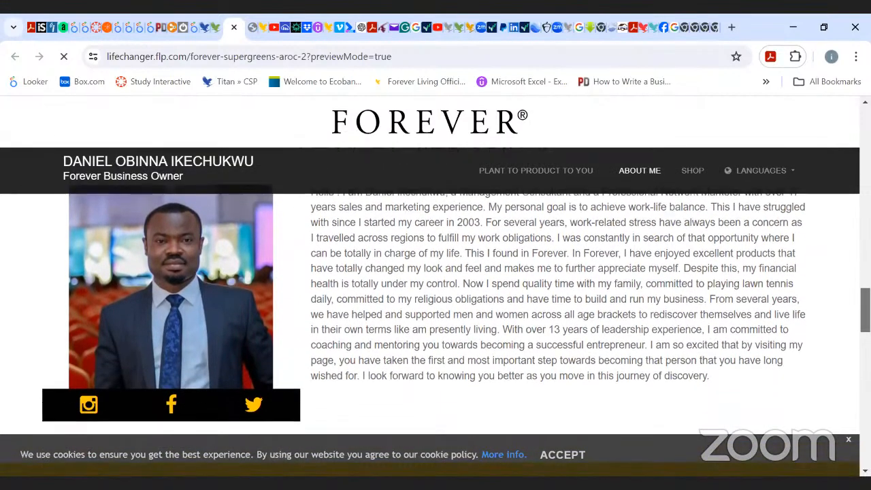
pyautogui.scroll(-5, 435, 306)
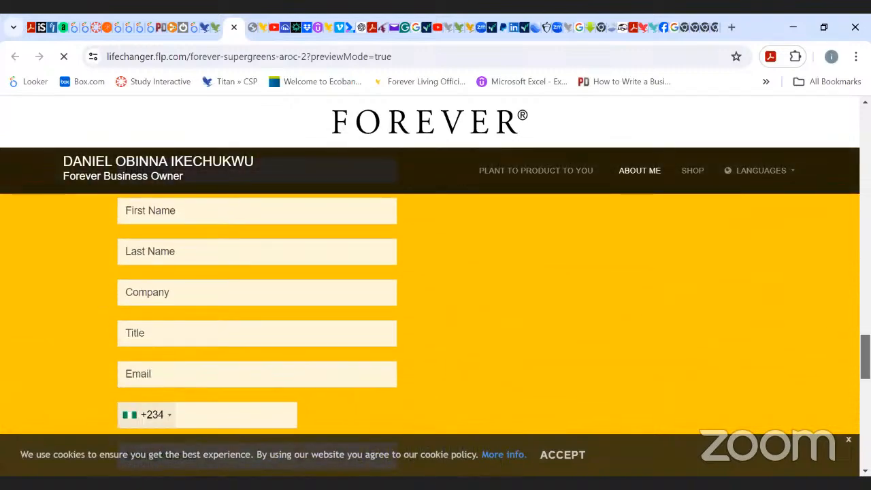
pyautogui.scroll(10, 435, 306)
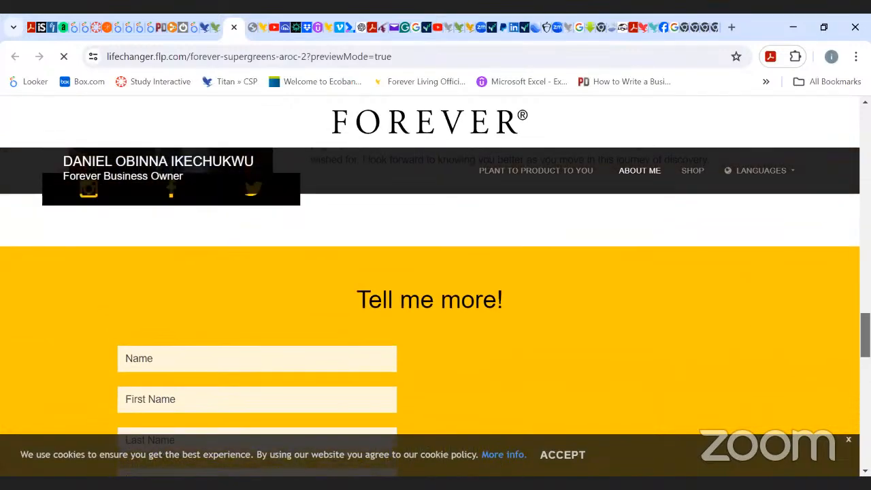
pyautogui.scroll(5, 436, 306)
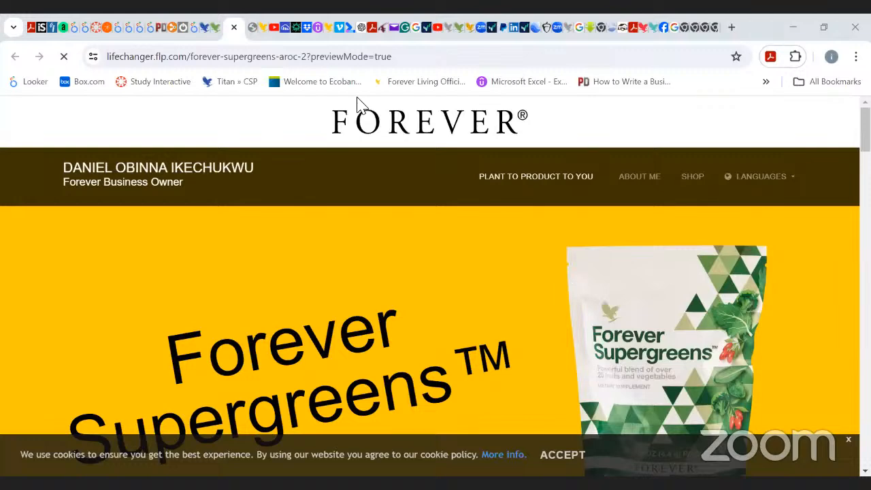
# Return to the landing pages gallery and scroll through the templates back up to the top of the page.
pyautogui.click(216, 29)
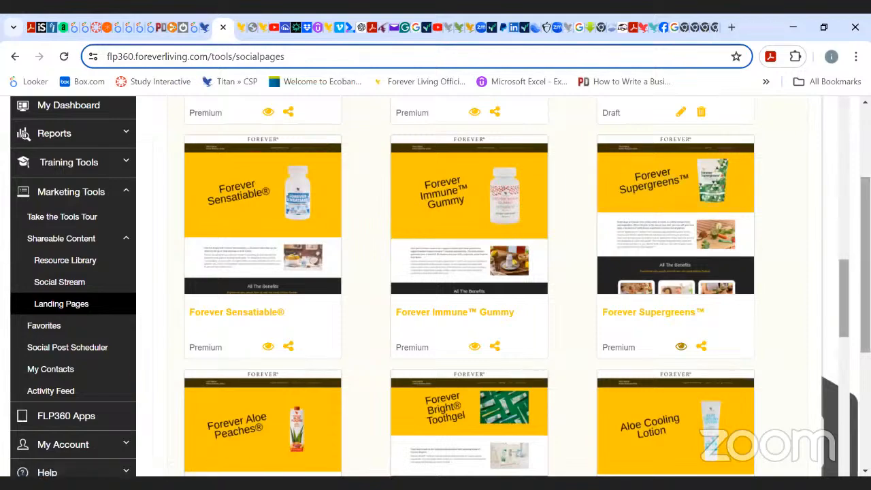
pyautogui.scroll(-1, 671, 263)
pyautogui.scroll(-15, 670, 262)
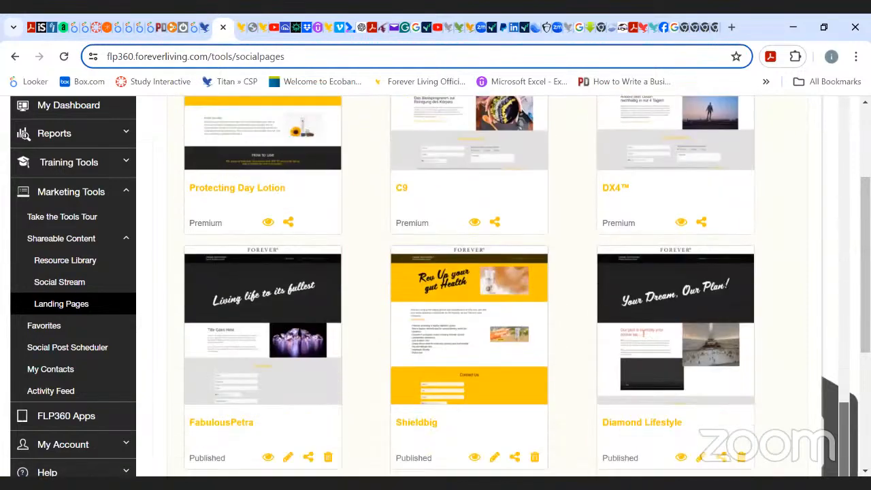
pyautogui.scroll(-5, 469, 286)
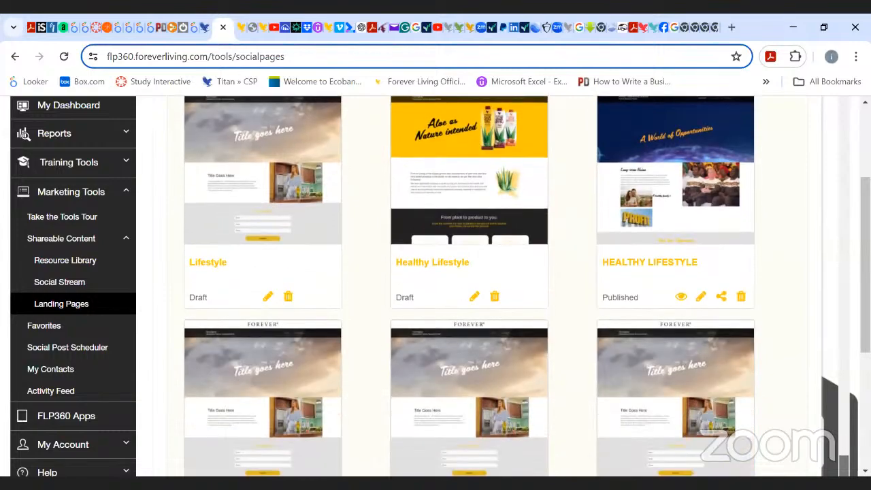
pyautogui.scroll(6, 469, 286)
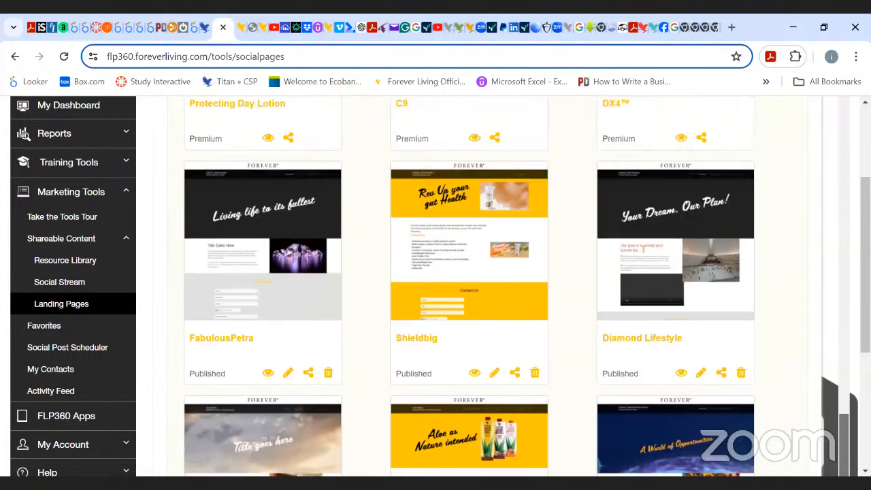
pyautogui.scroll(-10, 469, 285)
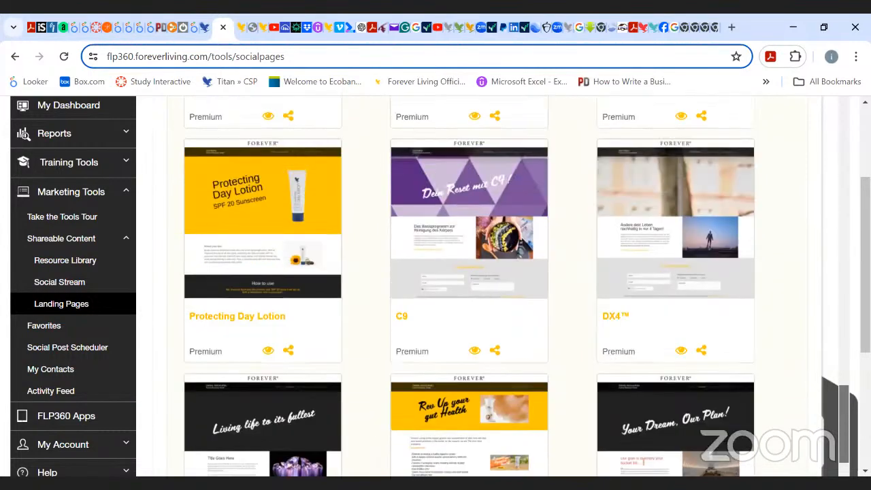
pyautogui.scroll(12, 834, 265)
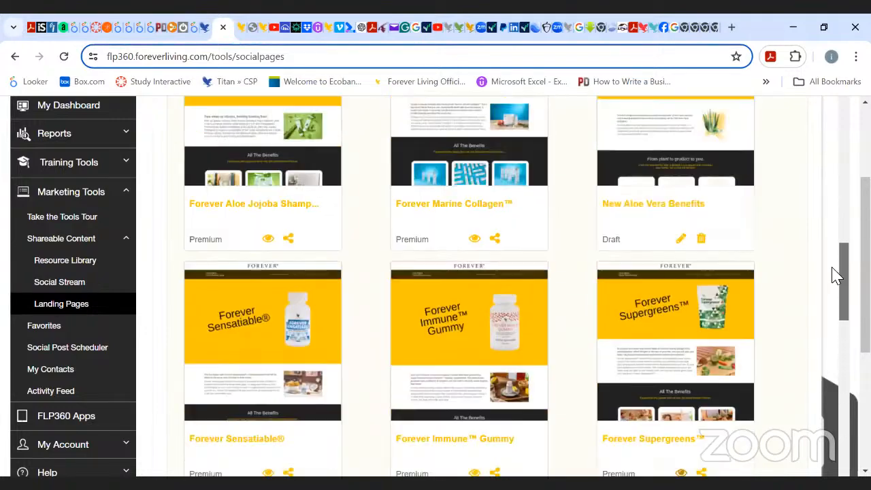
pyautogui.scroll(2, 832, 231)
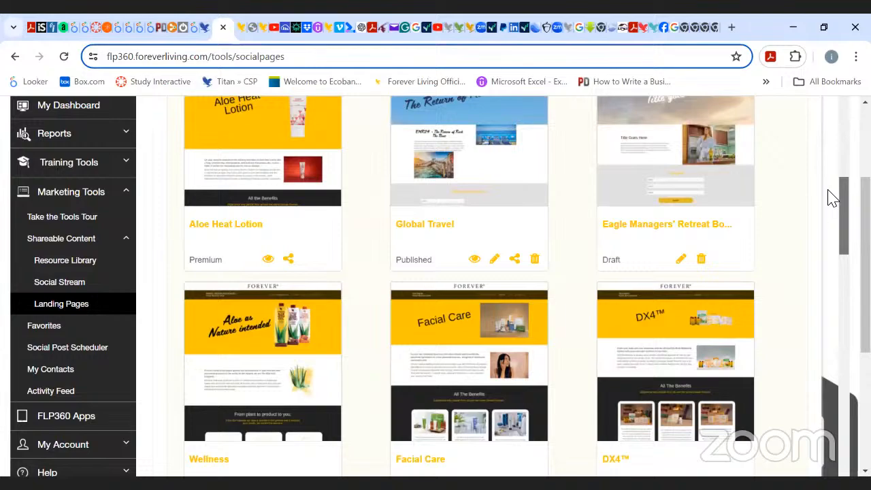
pyautogui.scroll(7, 829, 177)
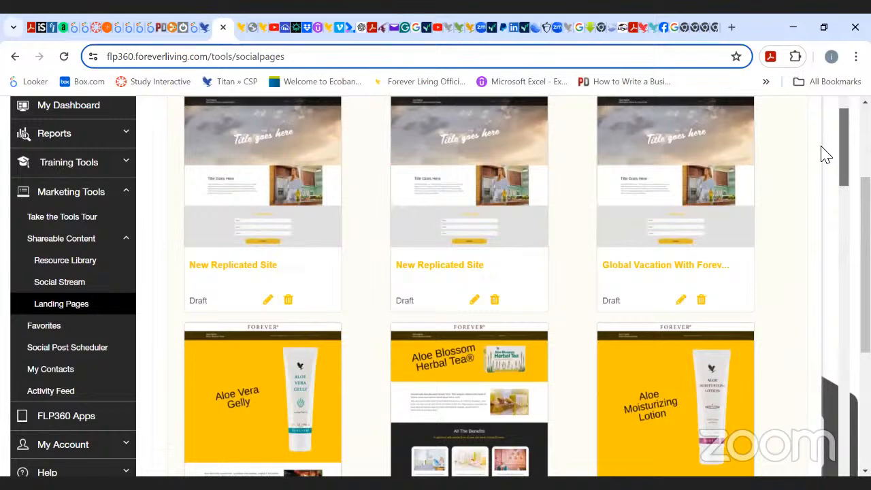
pyautogui.scroll(1, 824, 155)
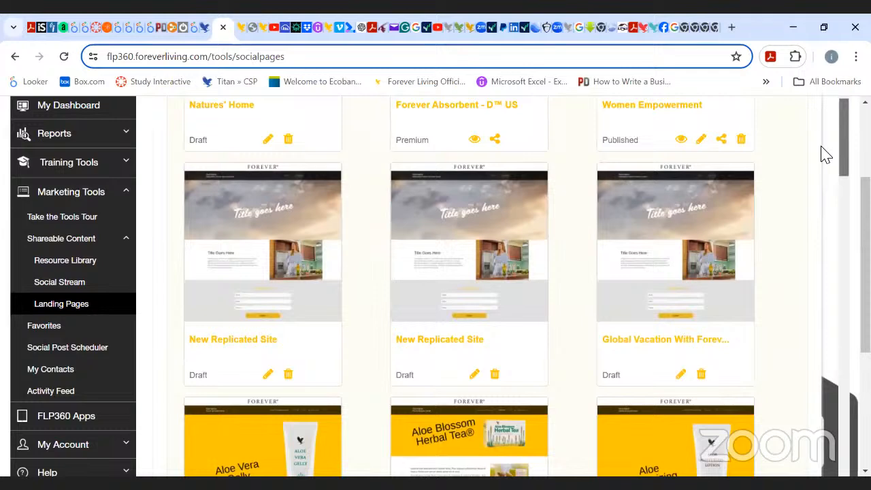
pyautogui.scroll(3, 824, 154)
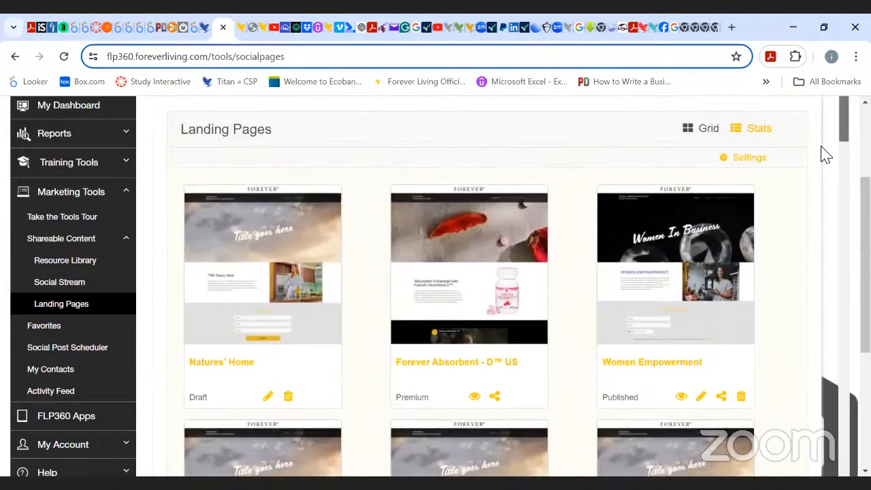
pyautogui.scroll(1, 480, 396)
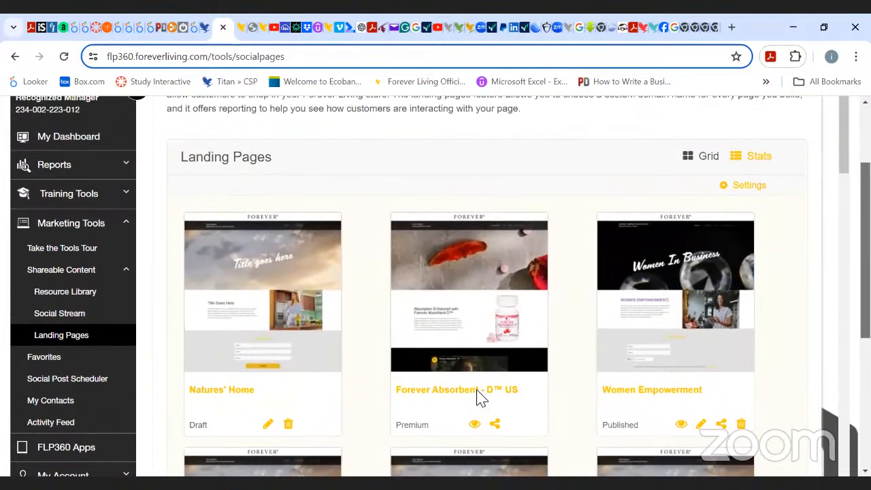
pyautogui.scroll(1, 480, 396)
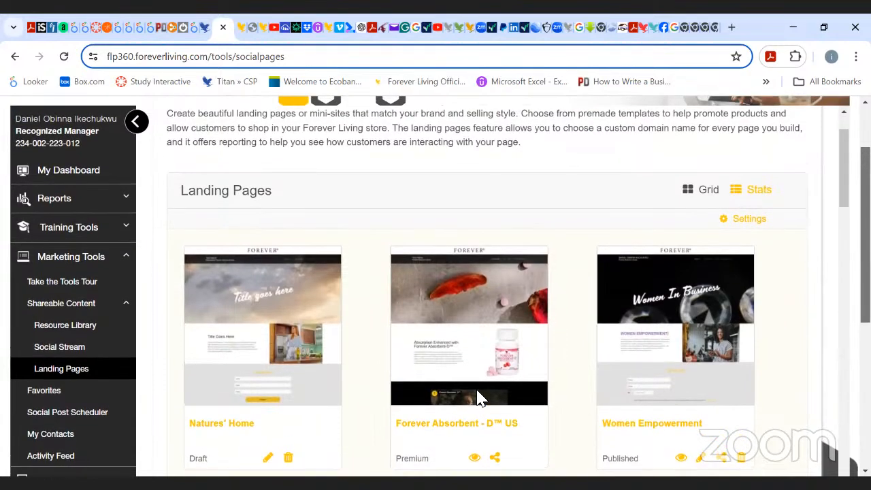
pyautogui.scroll(1, 480, 396)
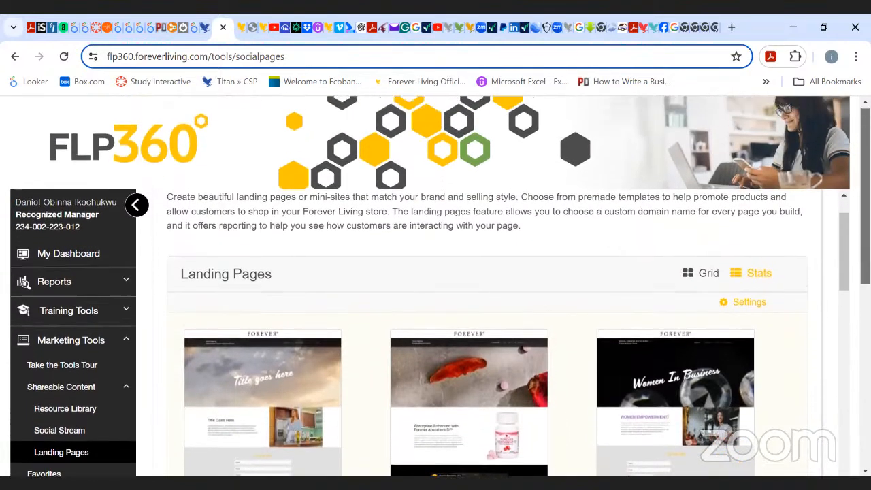
pyautogui.scroll(2, 480, 396)
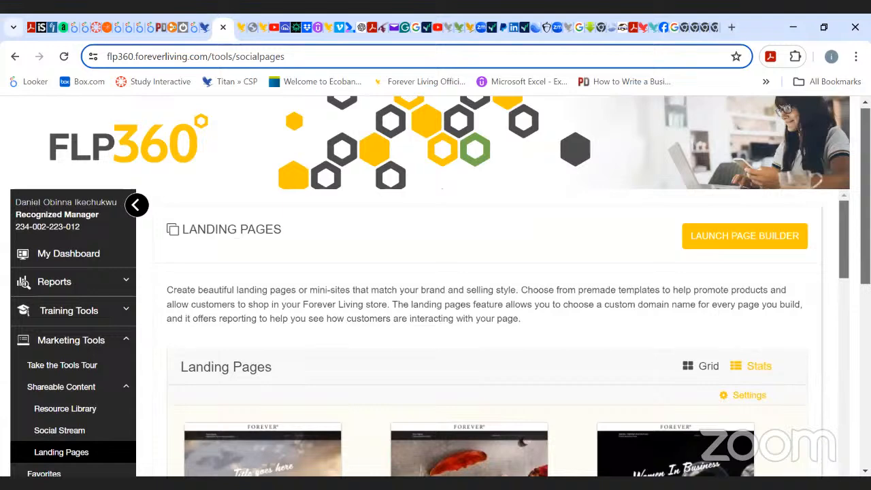
# Scroll down to the Aloe Blossom Herbal Tea template and open its landing page preview.
pyautogui.scroll(-2, 480, 333)
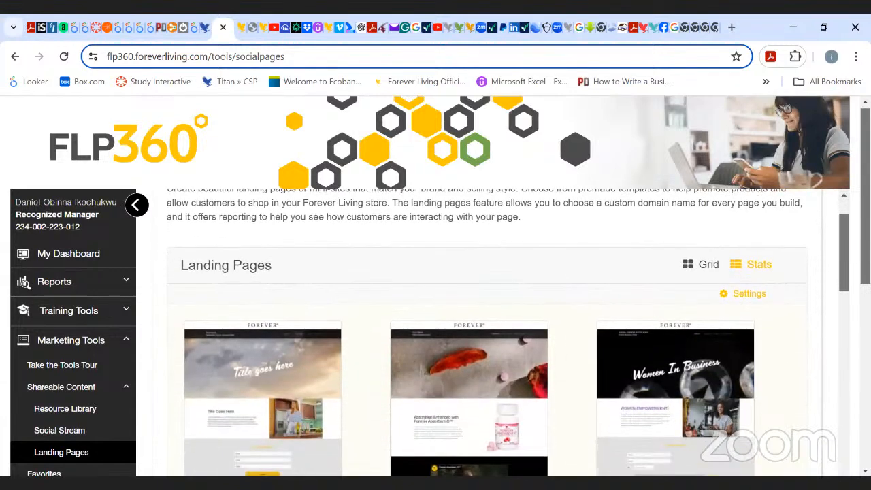
pyautogui.scroll(-3, 481, 333)
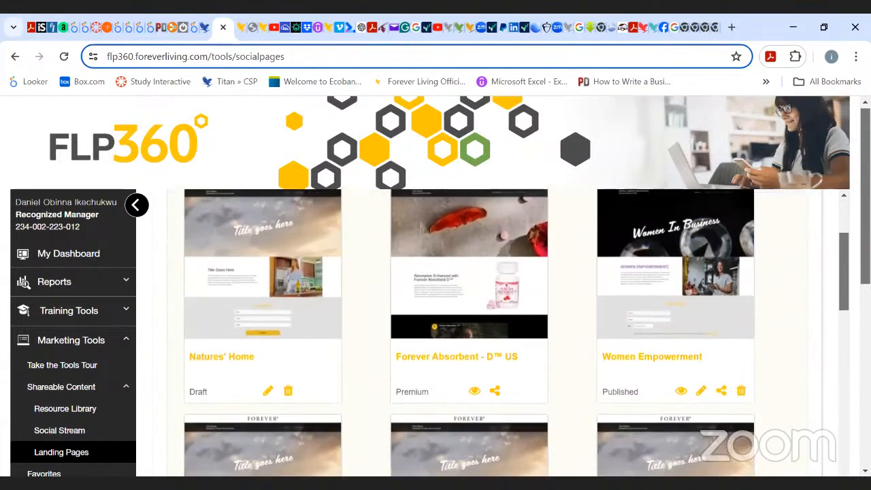
pyautogui.scroll(-5, 481, 333)
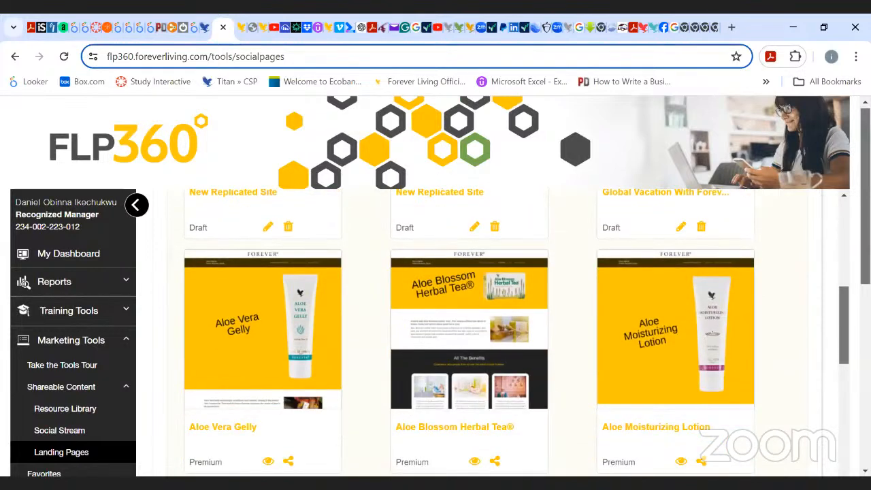
pyautogui.scroll(-1, 538, 340)
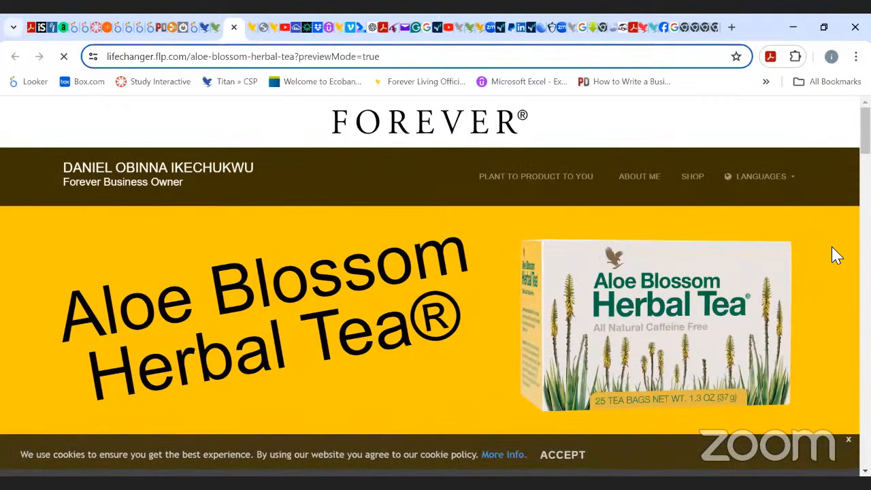
# Scroll through the Aloe Blossom Herbal Tea preview down to its About Me section.
pyautogui.scroll(-3, 472, 340)
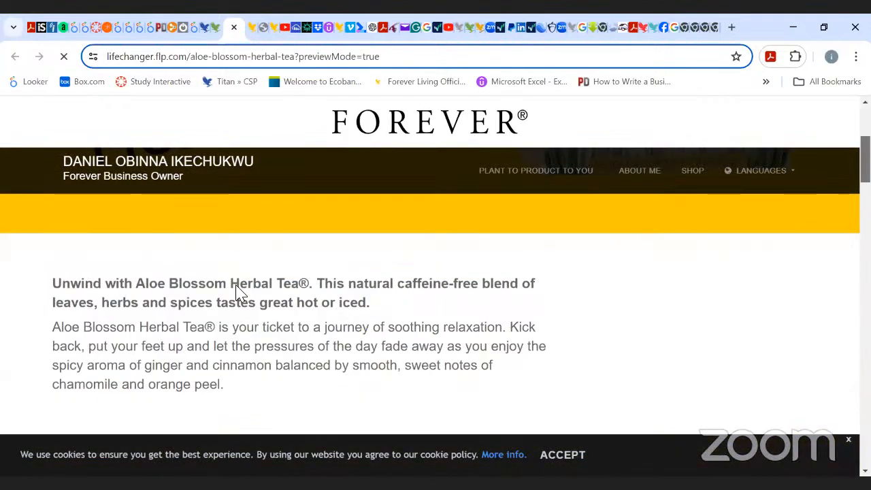
pyautogui.scroll(-3, 217, 258)
pyautogui.scroll(-3, 249, 263)
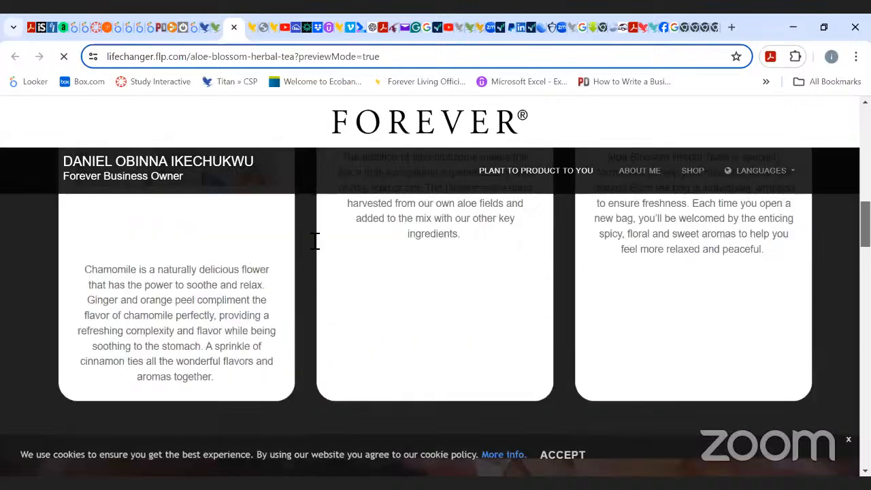
pyautogui.scroll(-4, 325, 253)
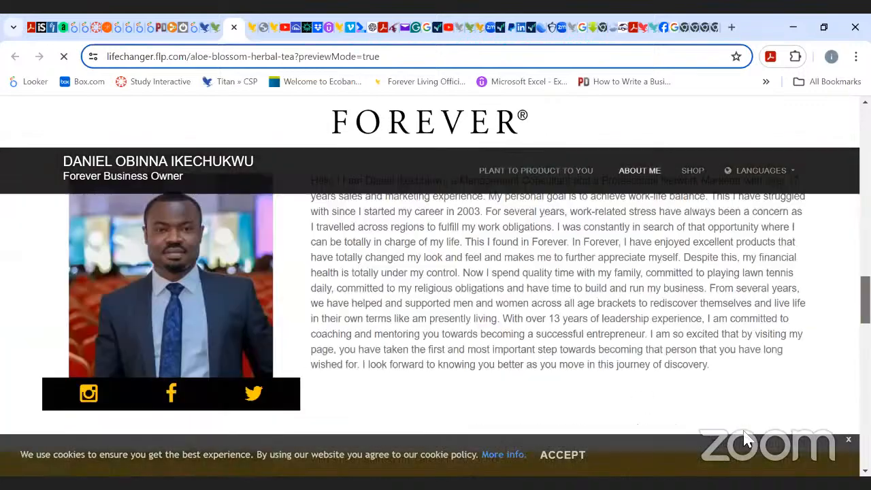
pyautogui.scroll(-3, 730, 442)
pyautogui.scroll(1, 687, 231)
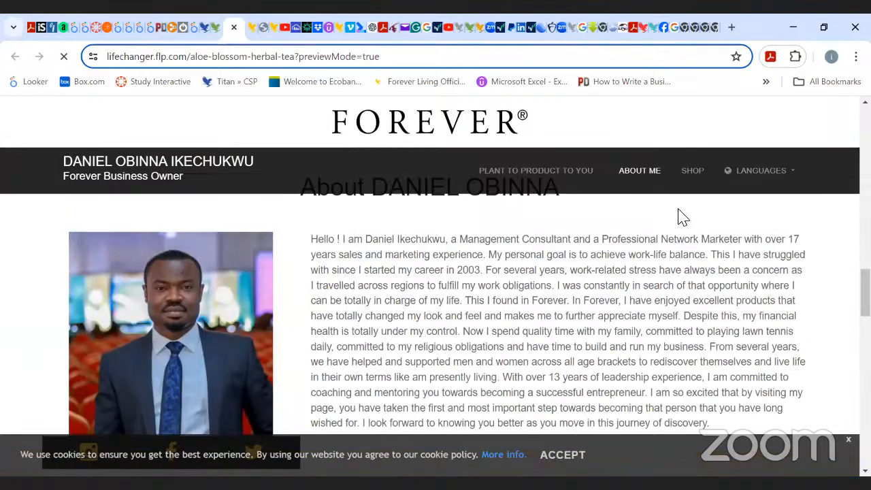
# Highlight the About Me biography text in the preview, then deselect it.
pyautogui.moveTo(311, 239); pyautogui.dragTo(677, 422)
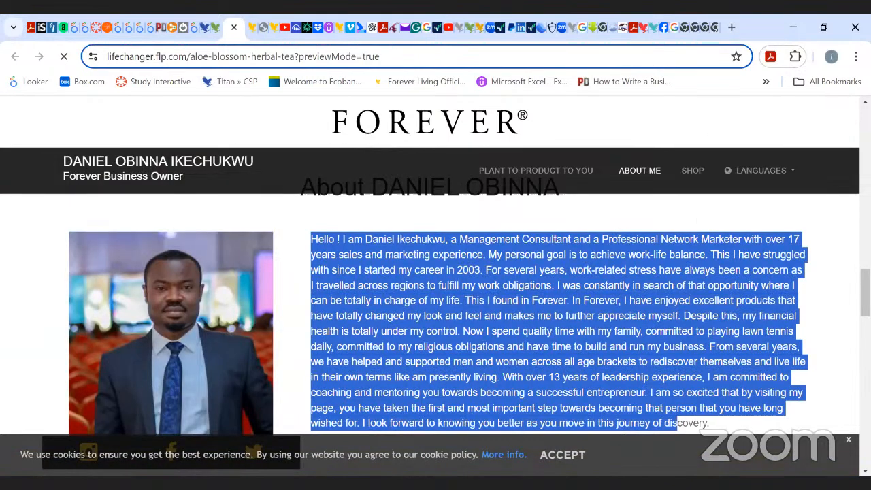
pyautogui.tripleClick(748, 306)
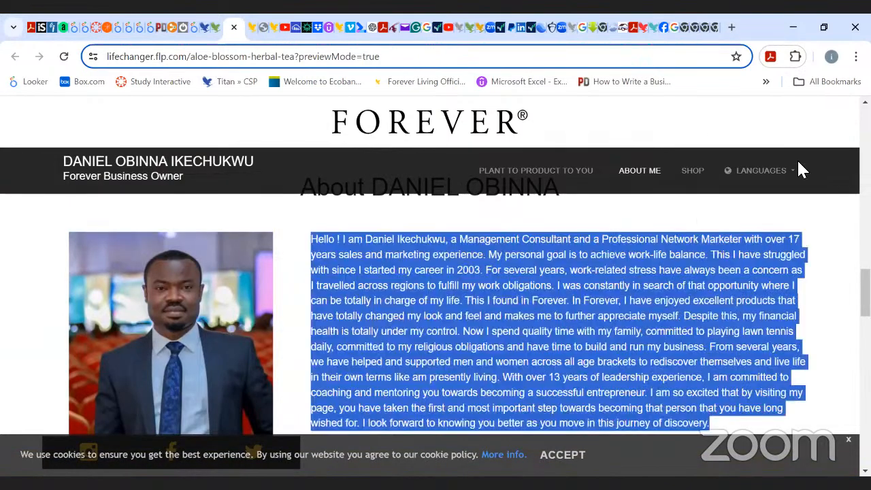
pyautogui.click(321, 106)
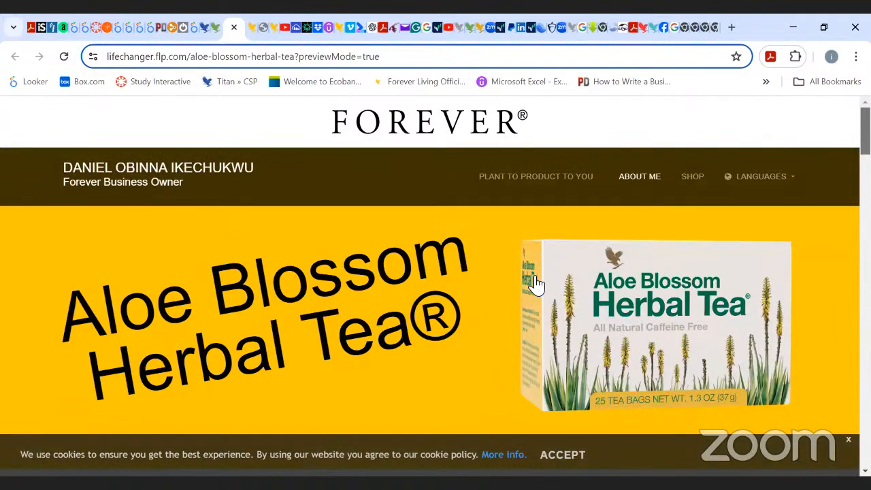
# Return to the landing pages gallery and open the My Website Settings page.
pyautogui.click(215, 27)
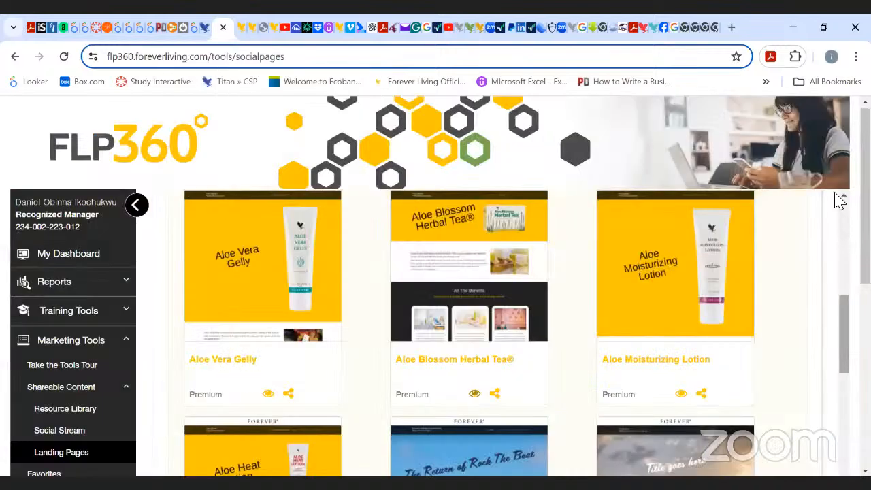
pyautogui.scroll(5, 838, 198)
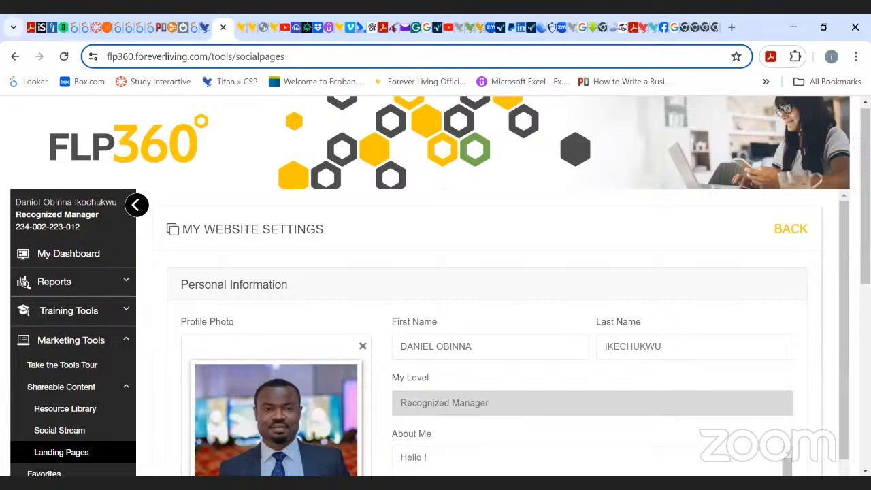
# Scroll through My Website Settings to examine the name, profile photo and About Me fields.
pyautogui.scroll(-1, 830, 469)
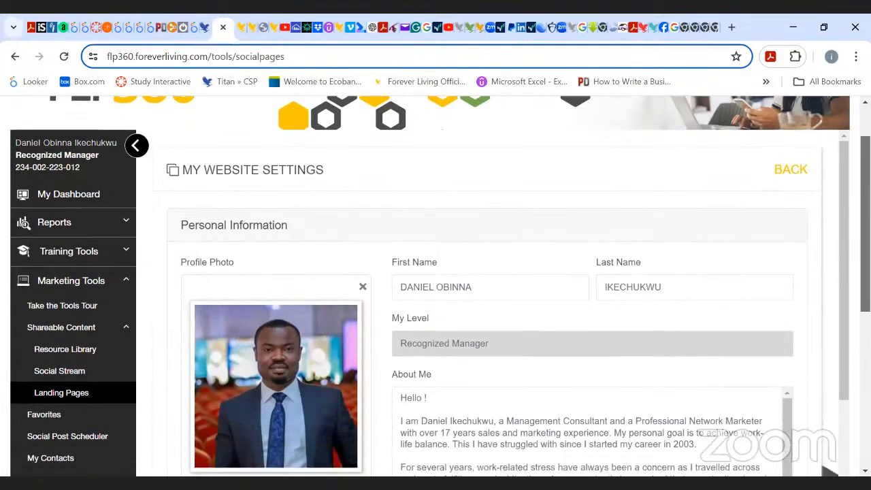
pyautogui.scroll(-1, 830, 470)
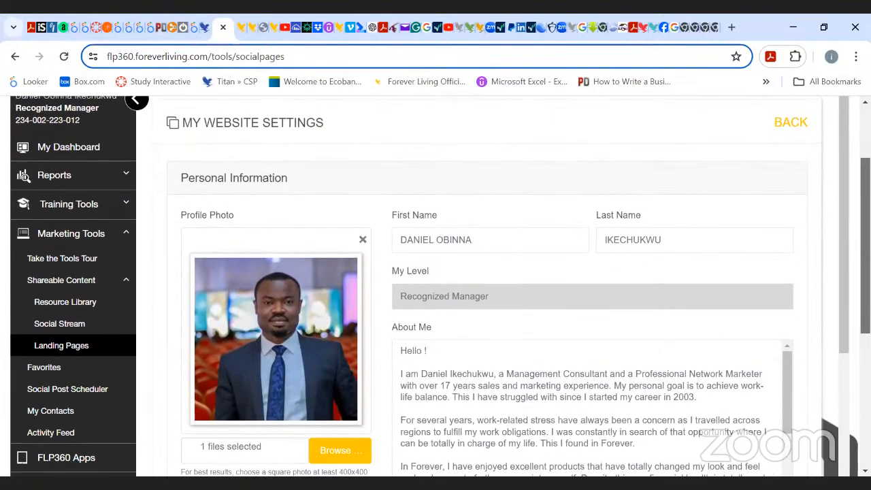
pyautogui.scroll(-1, 435, 286)
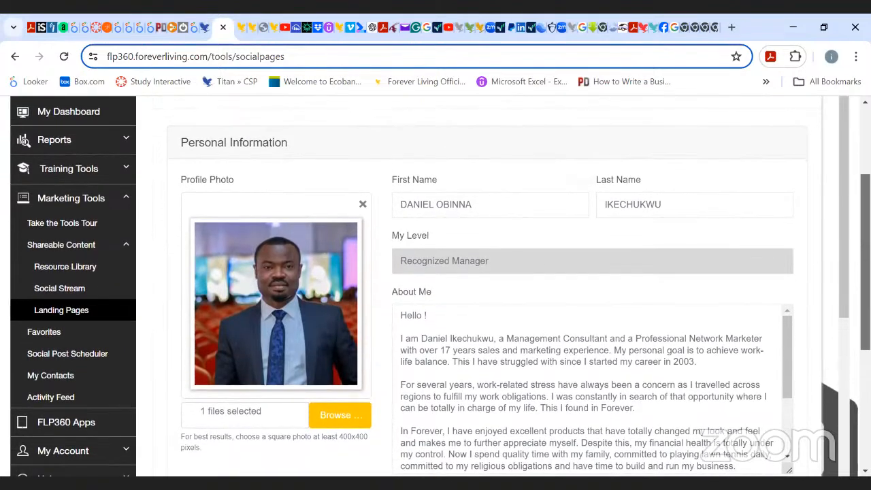
pyautogui.scroll(-1, 436, 286)
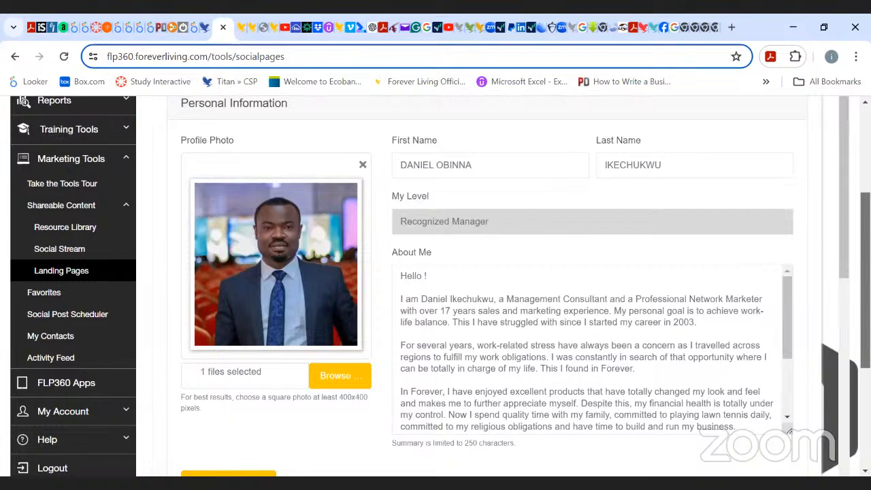
pyautogui.moveTo(864, 280)
pyautogui.mouseDown()
pyautogui.moveTo(864, 256)
pyautogui.moveTo(865, 266)
pyautogui.mouseUp()
pyautogui.scroll(2, 457, 317)
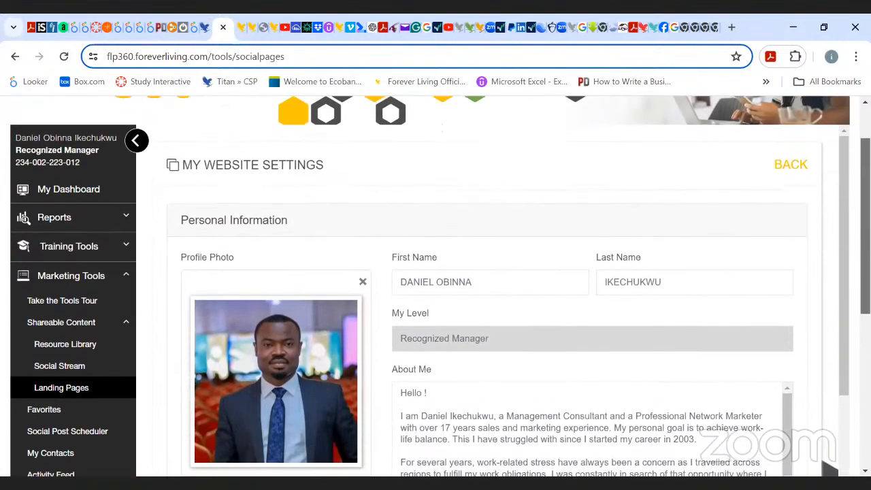
pyautogui.click(481, 287)
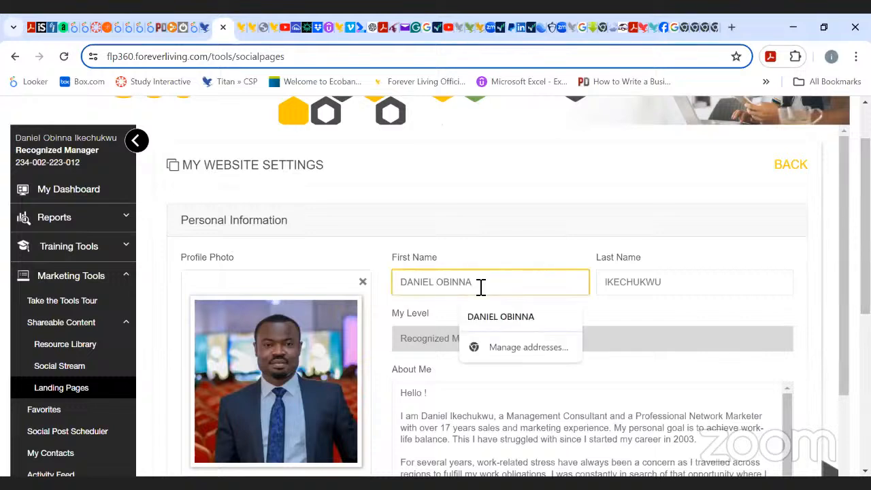
pyautogui.click(707, 262)
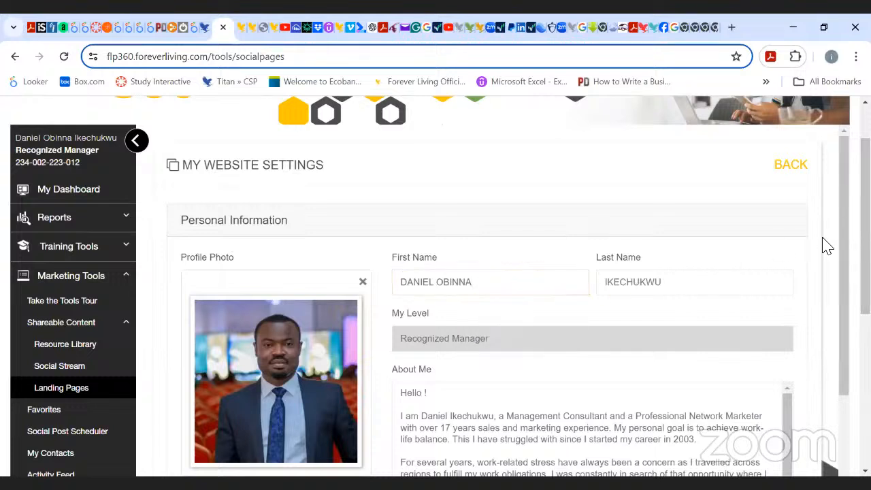
pyautogui.scroll(-2, 830, 468)
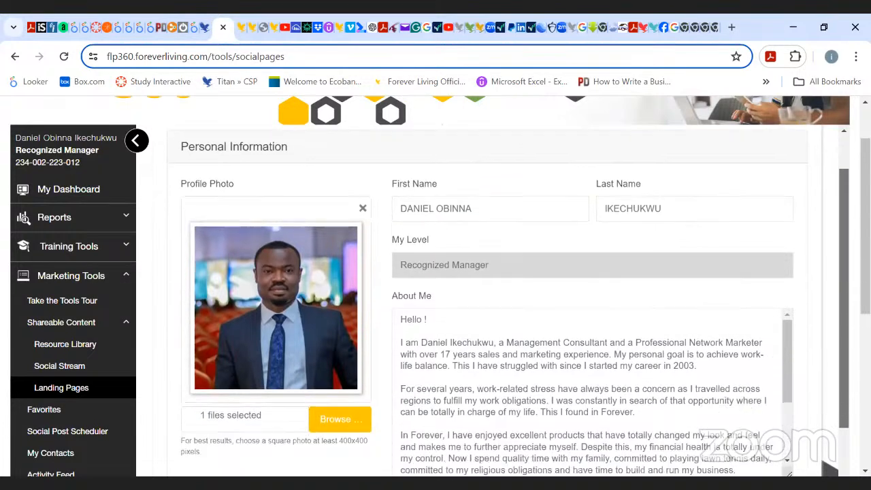
# Scroll through the About Me biography in My Website Settings, highlighting the whole text and then deselecting it.
pyautogui.scroll(-1, 830, 468)
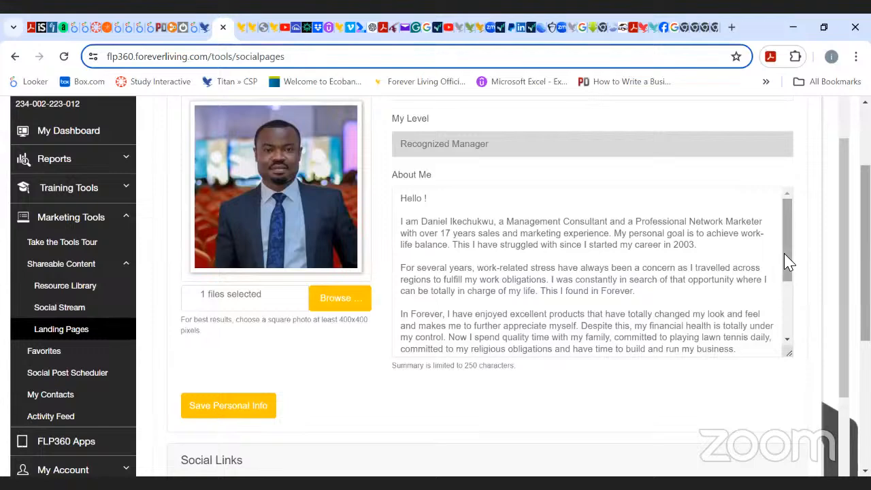
pyautogui.moveTo(786, 260); pyautogui.dragTo(806, 299)
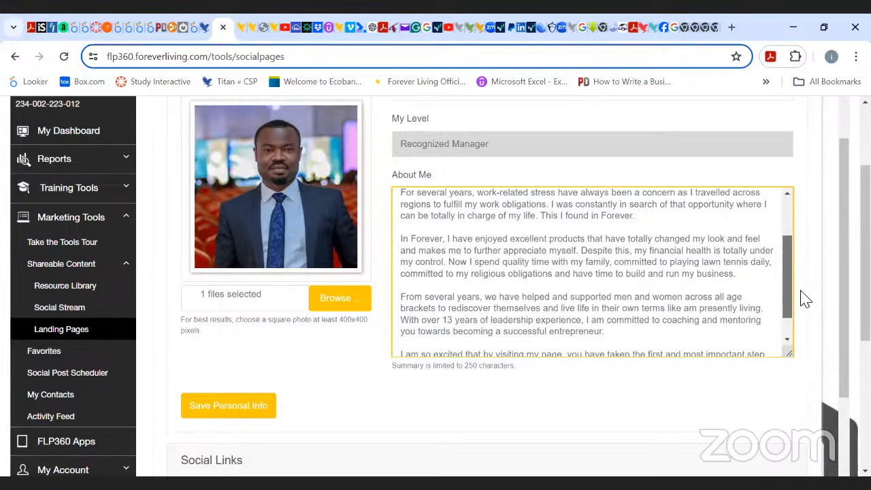
pyautogui.moveTo(805, 299)
pyautogui.mouseDown()
pyautogui.moveTo(805, 311)
pyautogui.moveTo(797, 263)
pyautogui.moveTo(804, 313)
pyautogui.mouseUp()
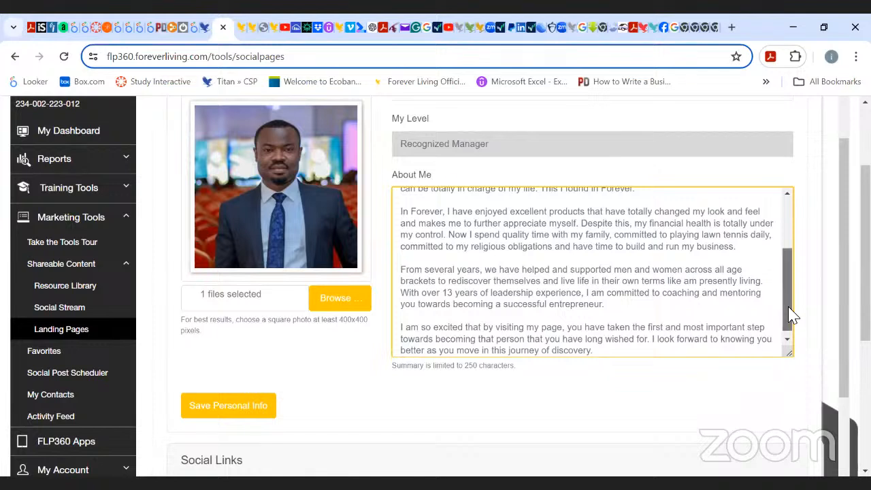
pyautogui.moveTo(791, 317); pyautogui.dragTo(793, 326)
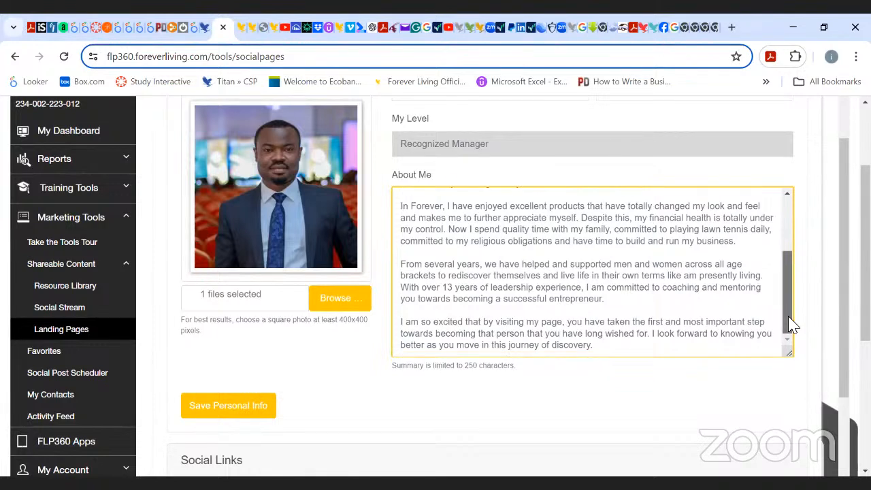
pyautogui.moveTo(791, 326); pyautogui.dragTo(787, 344)
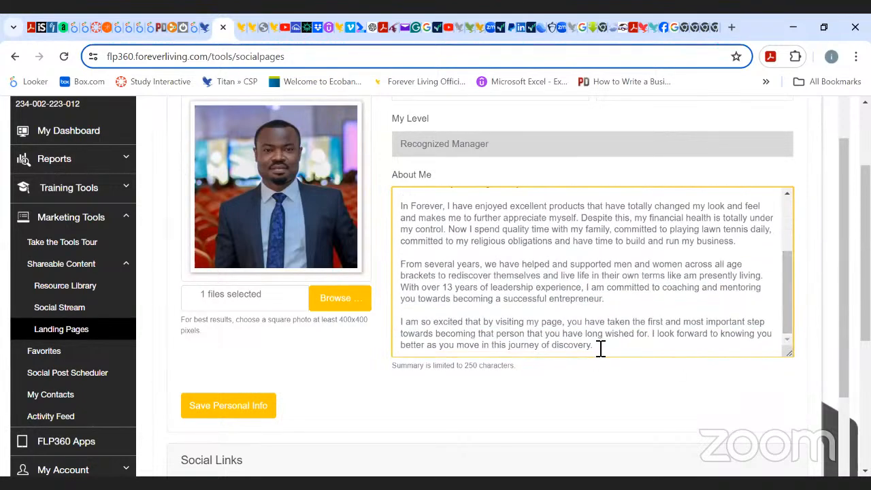
pyautogui.moveTo(598, 347); pyautogui.dragTo(404, 204)
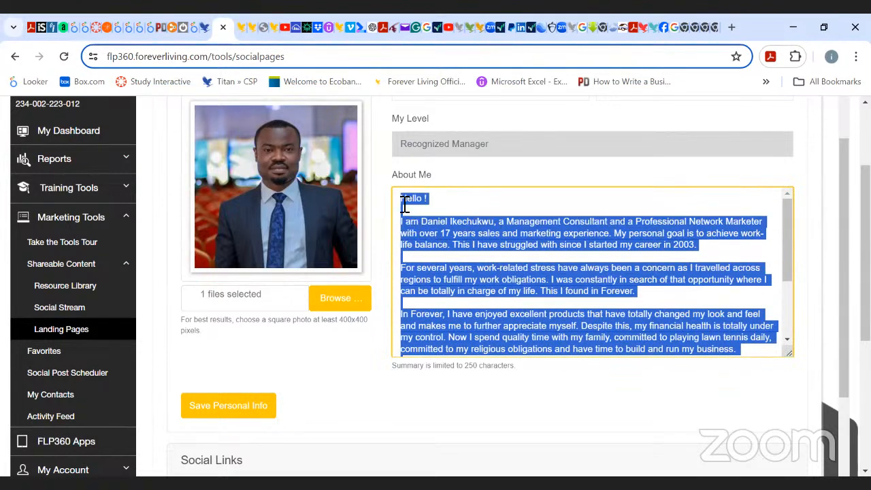
pyautogui.click(449, 202)
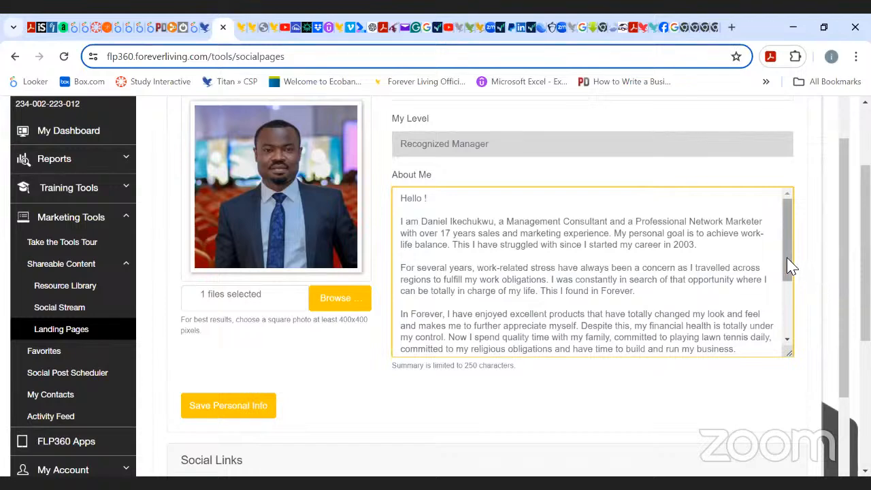
pyautogui.moveTo(789, 266); pyautogui.dragTo(816, 343)
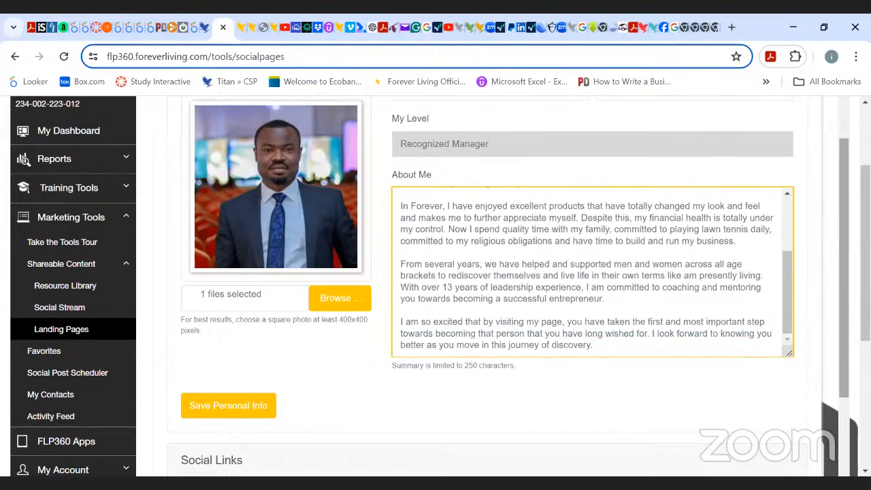
# Scroll down to Social Links and highlight the Facebook, Instagram and Twitter link URLs one by one to examine them.
pyautogui.scroll(-2, 816, 342)
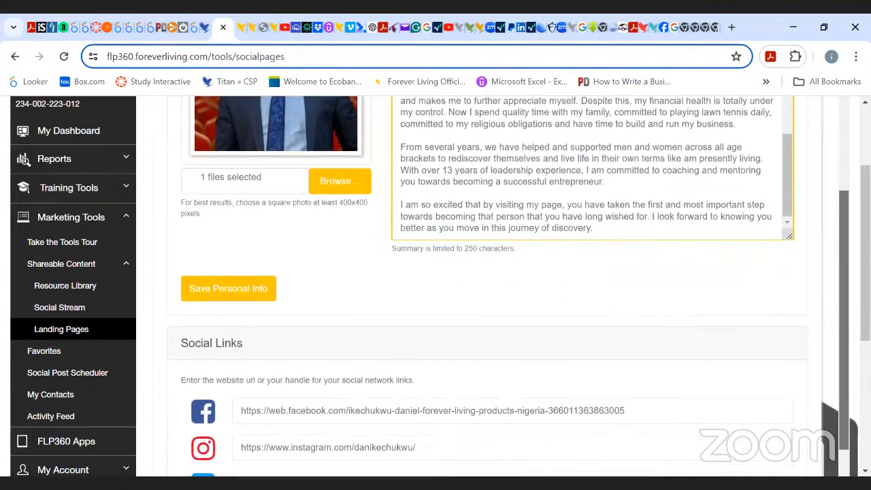
pyautogui.scroll(-2, 509, 285)
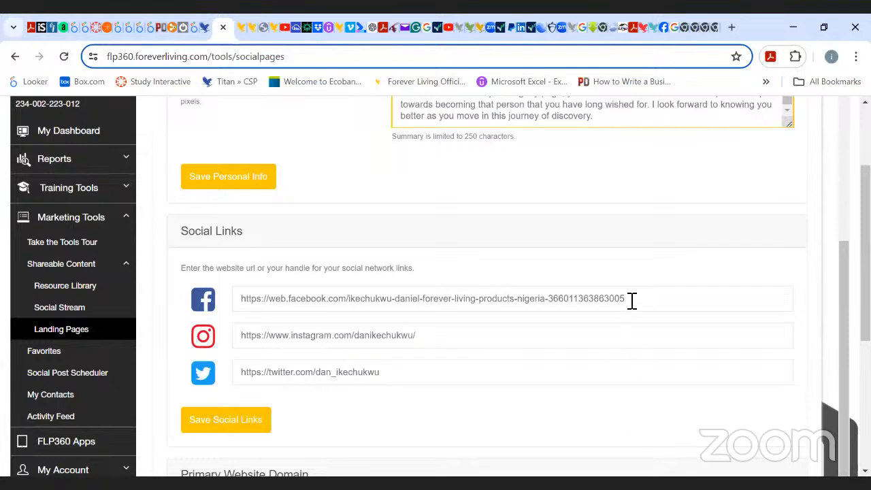
pyautogui.moveTo(631, 300); pyautogui.dragTo(236, 310)
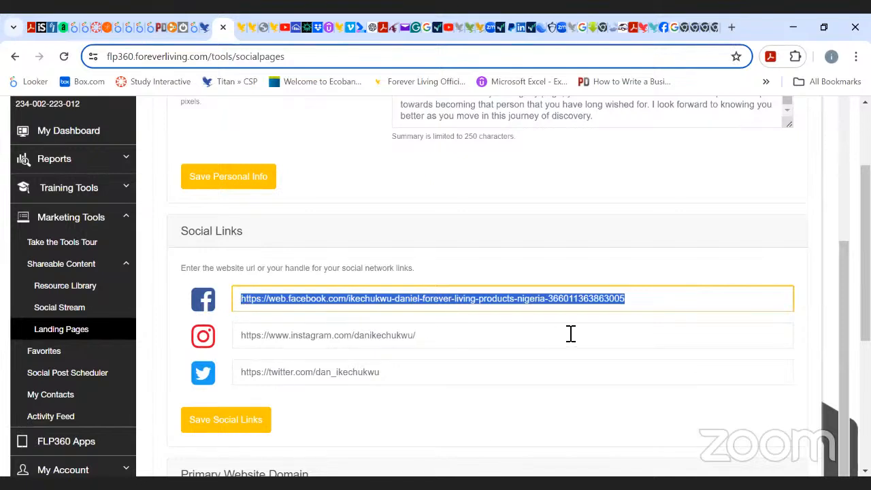
pyautogui.moveTo(505, 349); pyautogui.dragTo(238, 350)
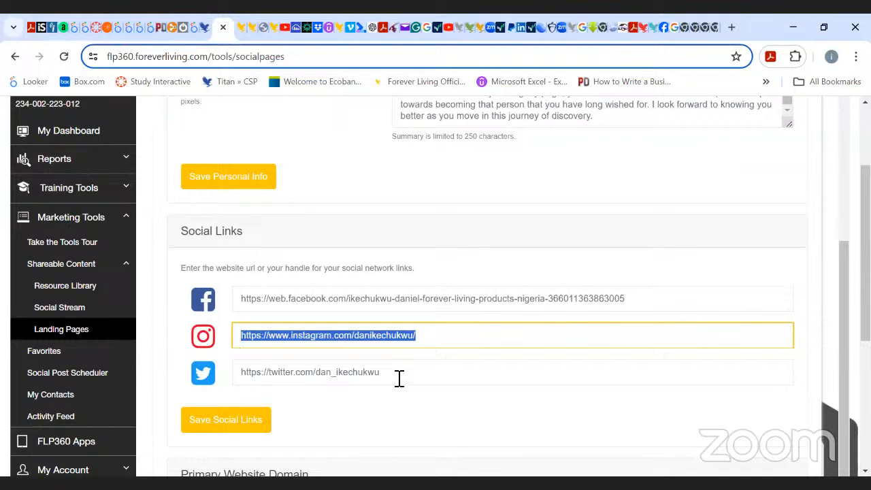
pyautogui.moveTo(399, 378); pyautogui.dragTo(239, 375)
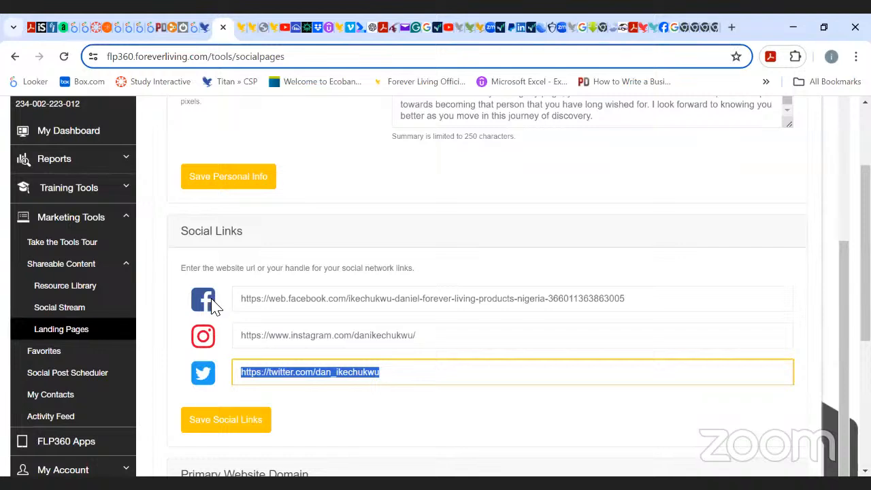
pyautogui.moveTo(243, 300); pyautogui.dragTo(354, 311)
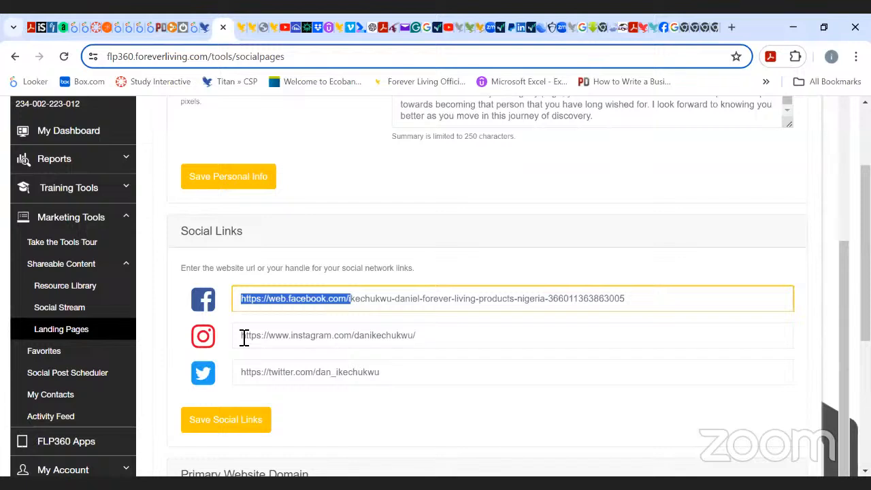
pyautogui.moveTo(242, 373); pyautogui.dragTo(384, 378)
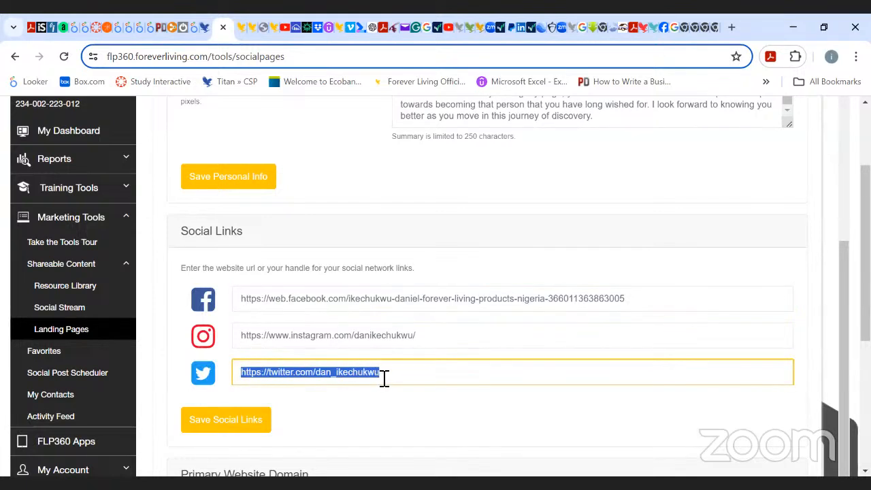
pyautogui.click(557, 260)
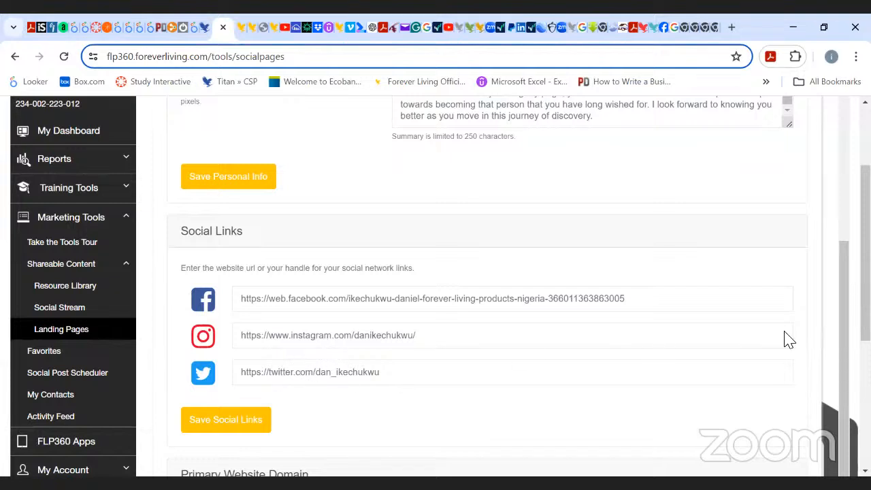
# Scroll to Primary Website Domain and open its domain list to examine the available domains, then close it.
pyautogui.scroll(-3, 477, 285)
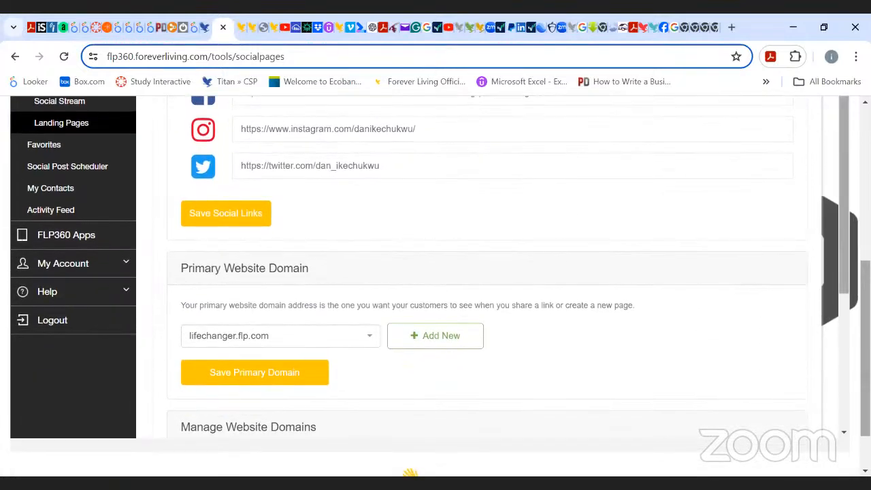
pyautogui.scroll(-2, 476, 272)
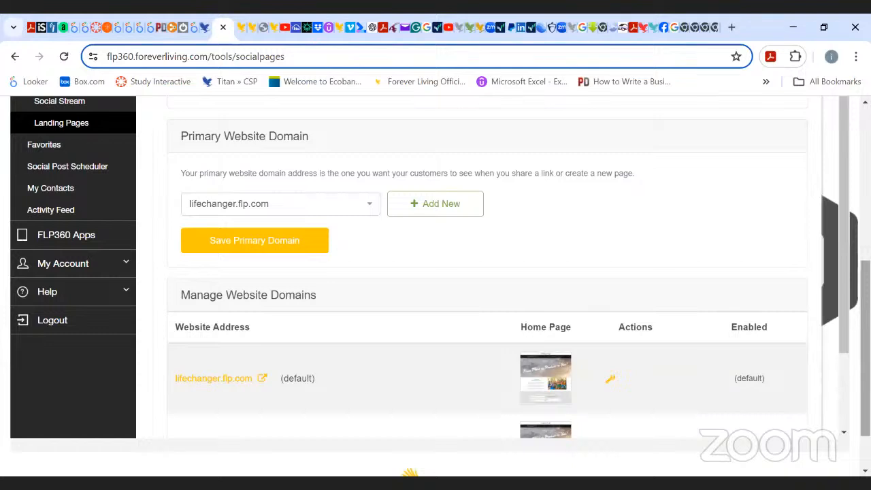
pyautogui.click(373, 208)
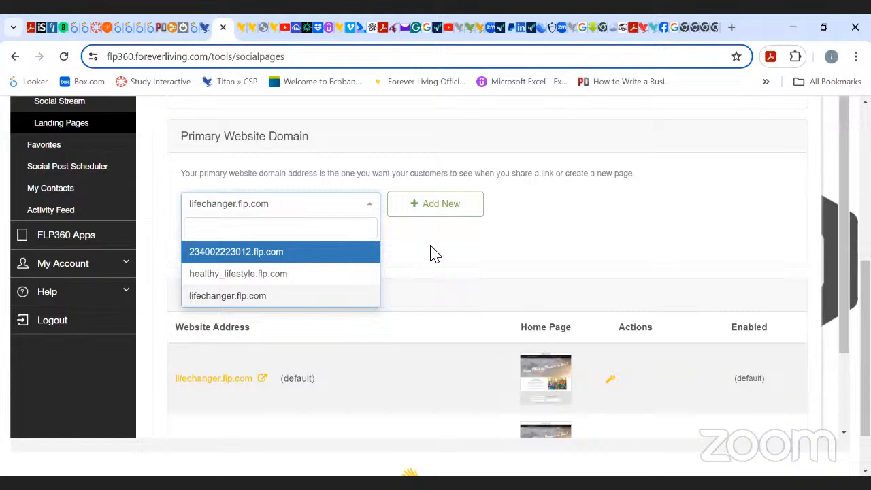
pyautogui.click(496, 239)
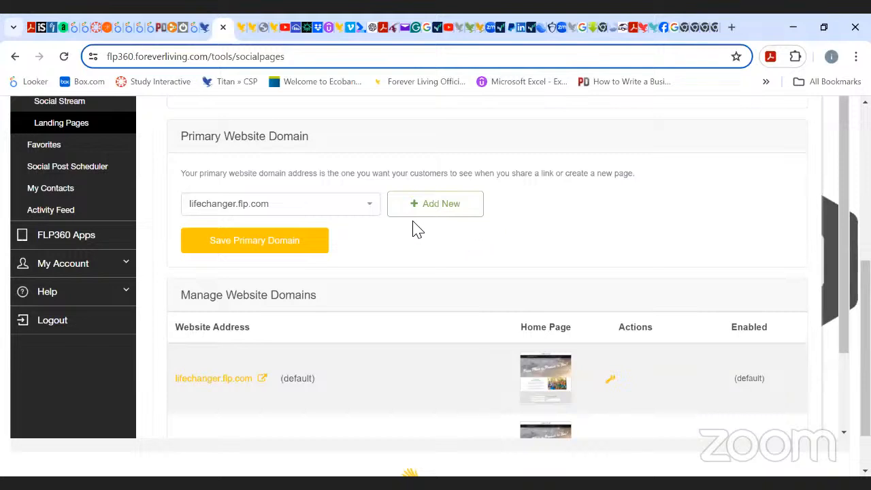
# Open the Add New Website Domain dialog and enter a subdomain made of the owner's full name.
pyautogui.click(451, 212)
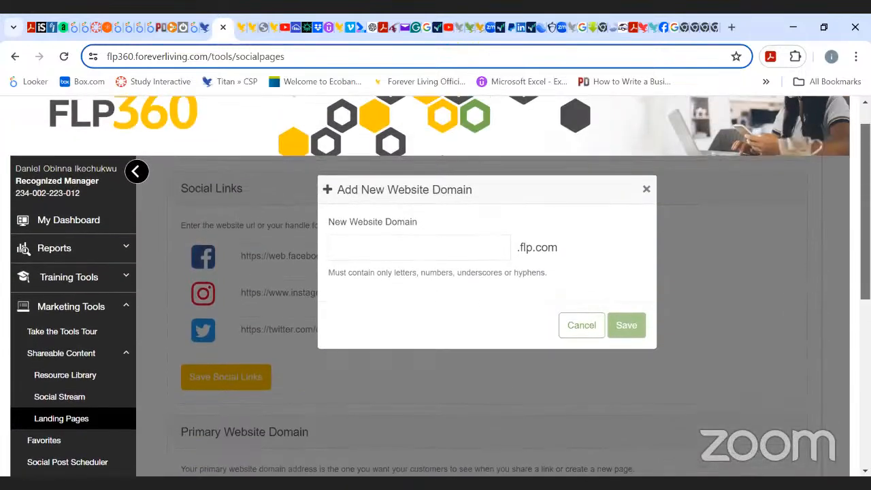
pyautogui.click(510, 254)
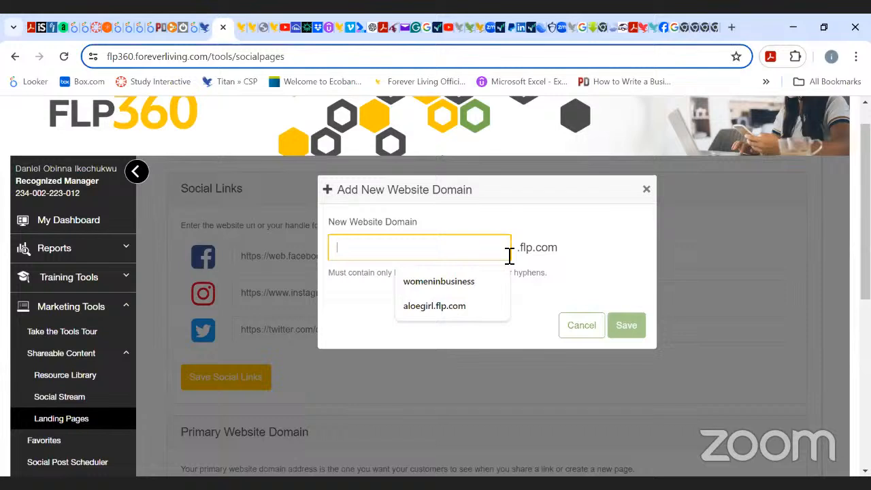
pyautogui.write('daniel')
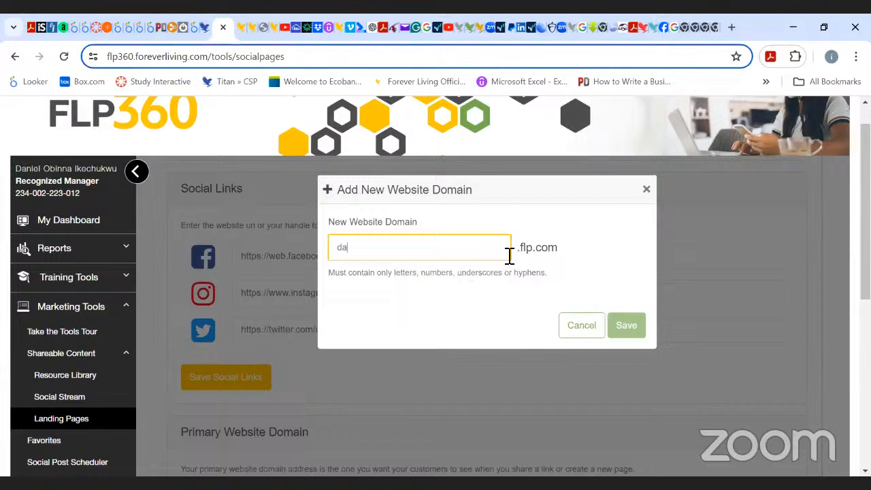
pyautogui.write('.ikechukwu')
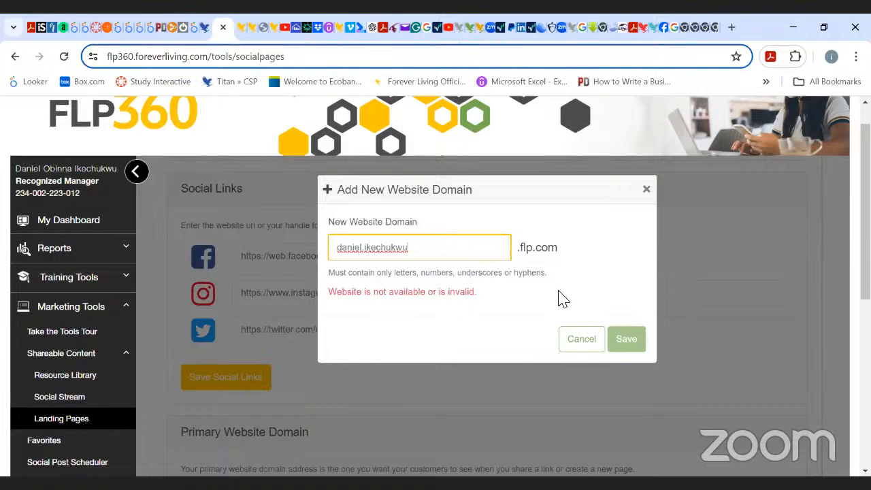
# Shorten the new subdomain to the owner's nickname to check availability, then close the dialog without saving.
pyautogui.press('BackSpace')
pyautogui.press('BackSpace')
pyautogui.press('BackSpace')
pyautogui.press('BackSpace')
pyautogui.press('BackSpace')
pyautogui.press('BackSpace')
pyautogui.press('BackSpace')
pyautogui.press('BackSpace')
pyautogui.press('BackSpace')
pyautogui.press('BackSpace')
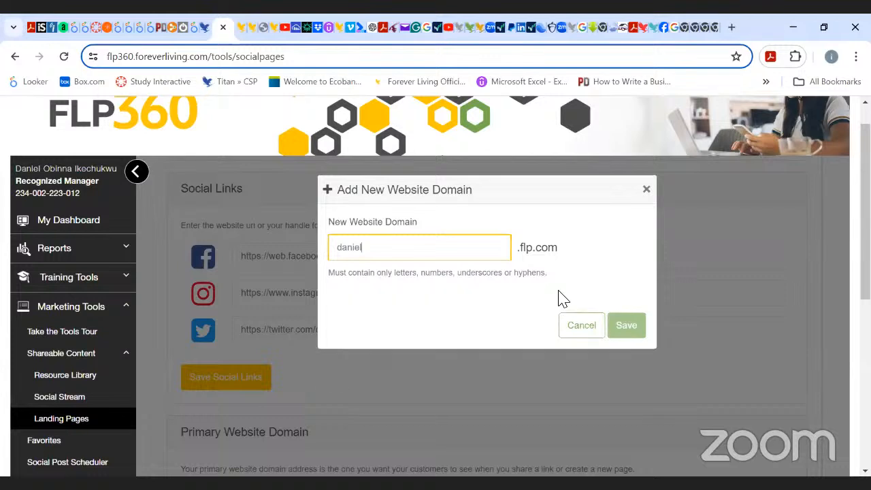
pyautogui.press('BackSpace')
pyautogui.press('BackSpace')
pyautogui.press('BackSpace')
pyautogui.write('ny')
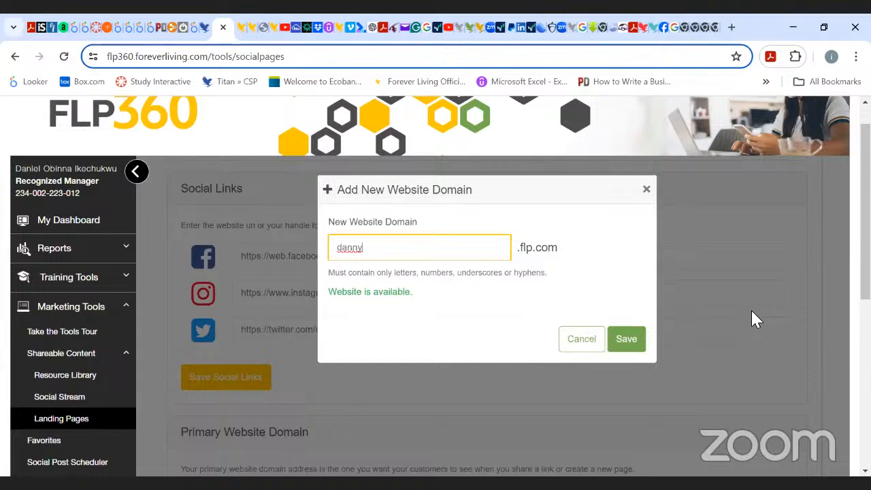
pyautogui.click(647, 191)
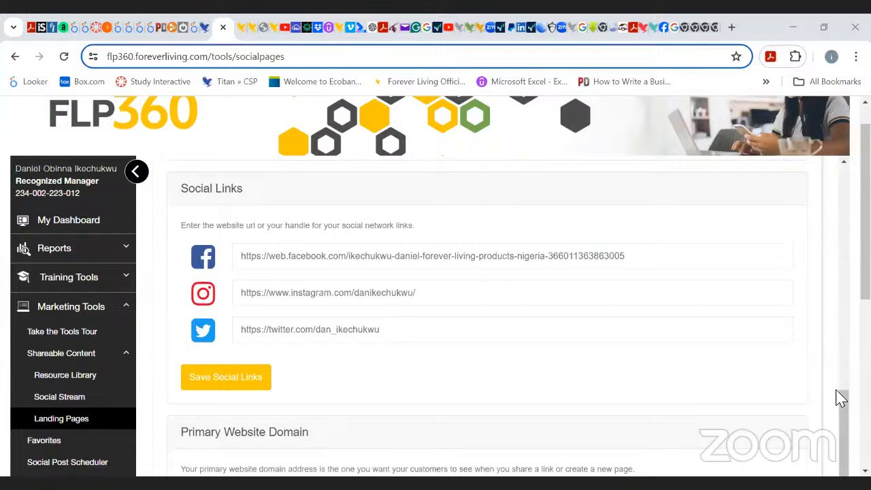
# Scroll to Manage Website Domains and switch both non-default domains' Enabled toggles off and back on.
pyautogui.scroll(-4, 842, 289)
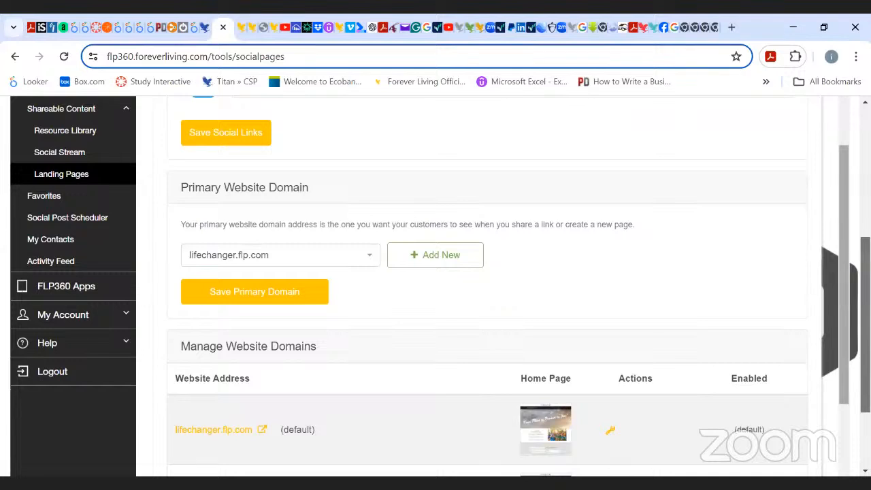
pyautogui.scroll(-1, 843, 289)
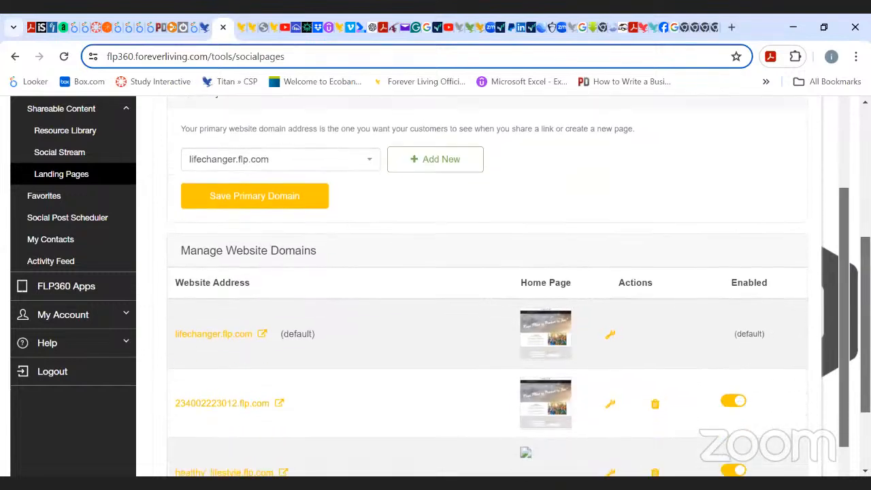
pyautogui.scroll(-1, 843, 289)
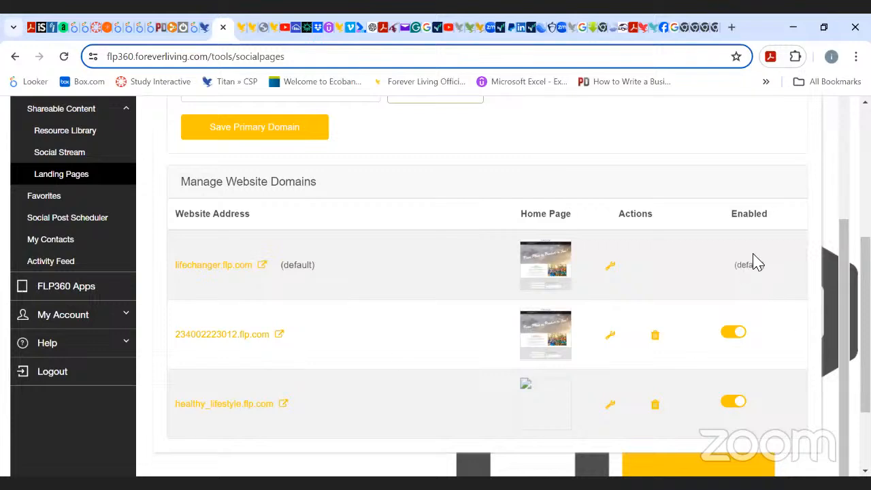
pyautogui.click(731, 334)
pyautogui.click(727, 405)
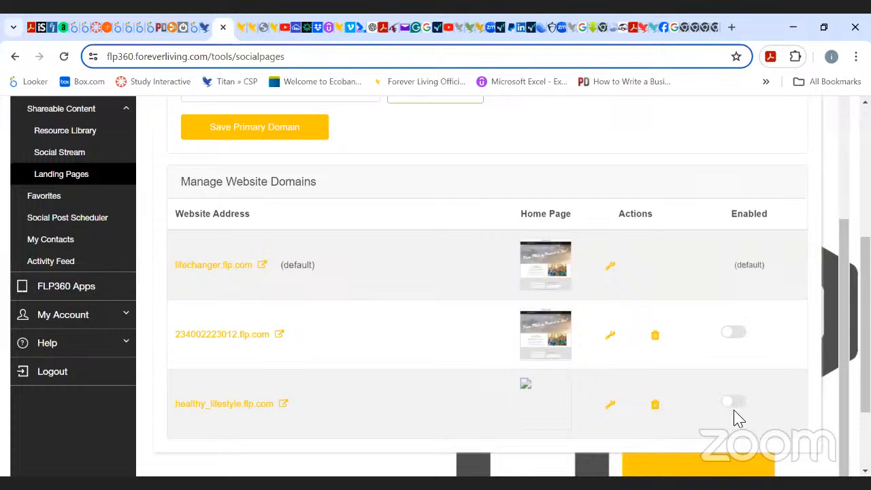
pyautogui.click(736, 402)
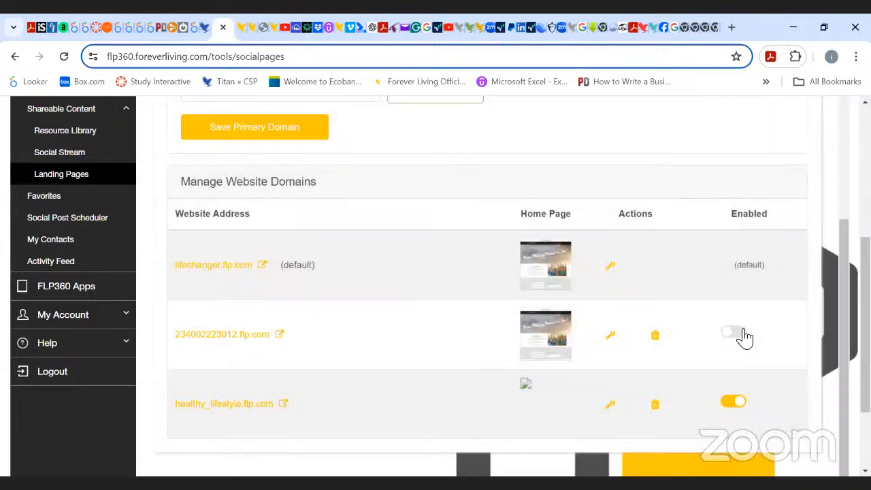
pyautogui.click(741, 334)
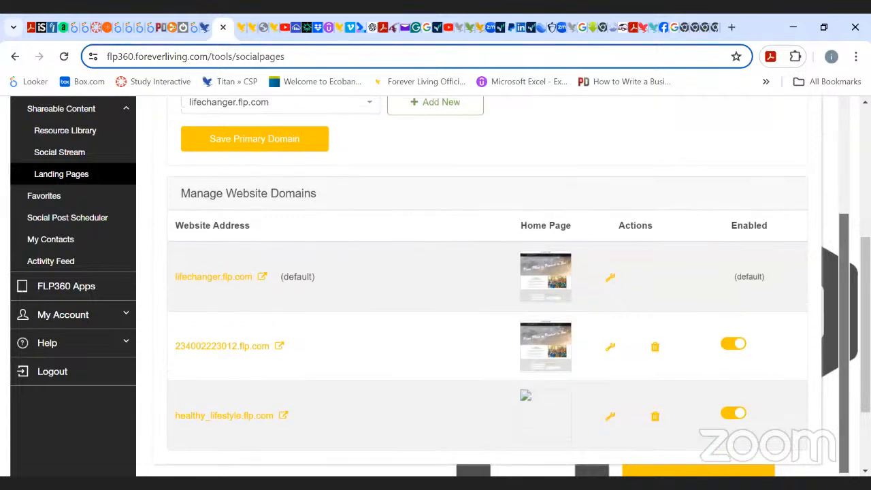
# Reopen the primary website domain list to review the available domains, then close it.
pyautogui.scroll(3, 842, 202)
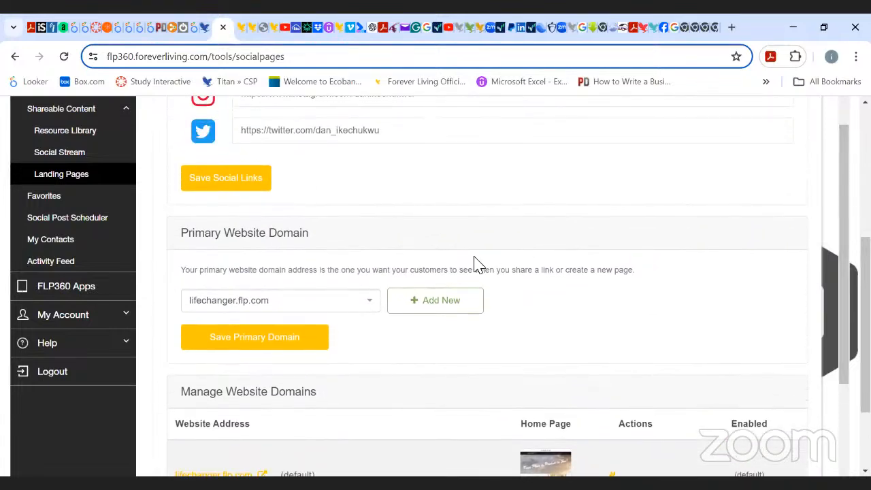
pyautogui.click(374, 307)
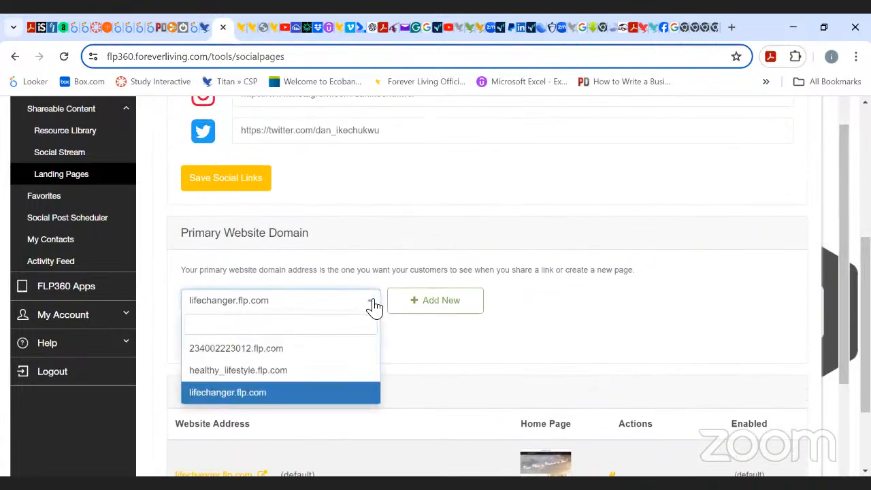
pyautogui.click(608, 310)
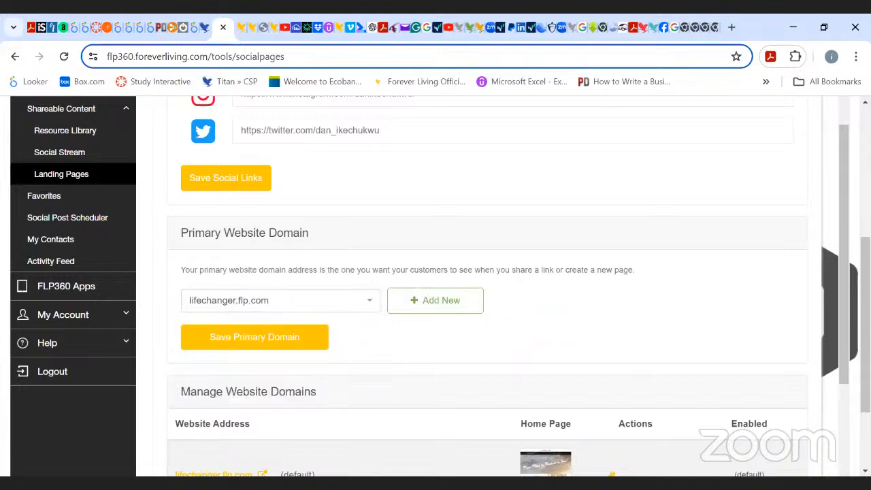
pyautogui.scroll(-3, 756, 306)
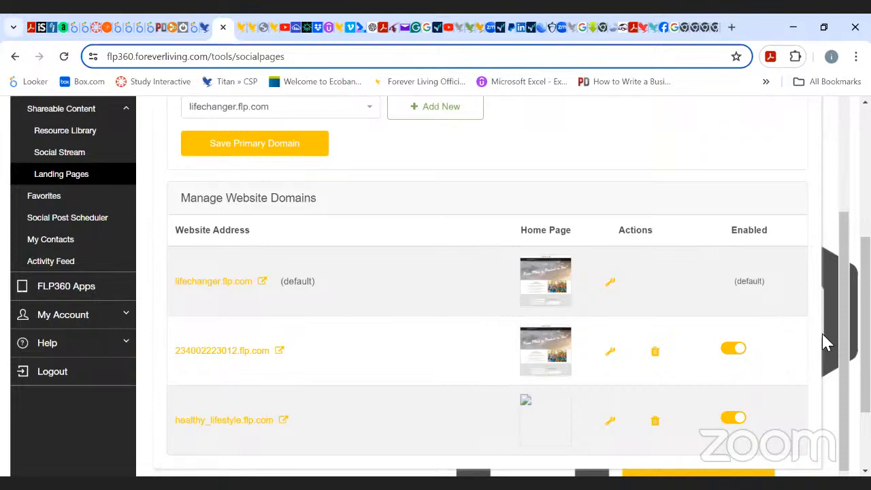
# Open the home page picker for the lifechanger.flp.com domain, browse its templates, and close it without choosing.
pyautogui.click(611, 285)
pyautogui.scroll(-5, 608, 292)
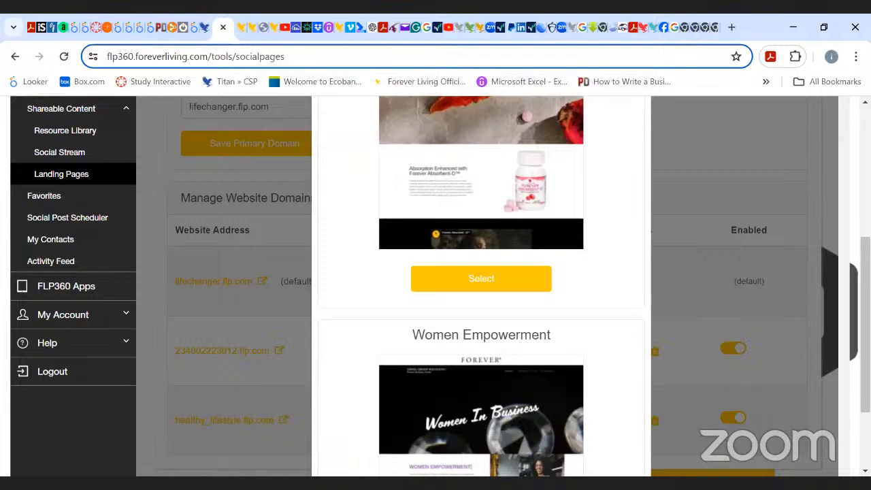
pyautogui.scroll(4, 839, 229)
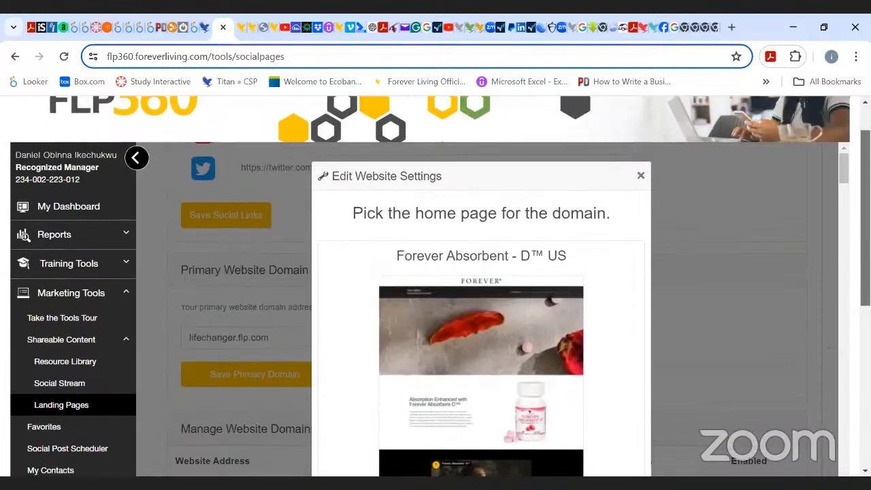
pyautogui.scroll(-1, 828, 468)
pyautogui.scroll(-1, 481, 299)
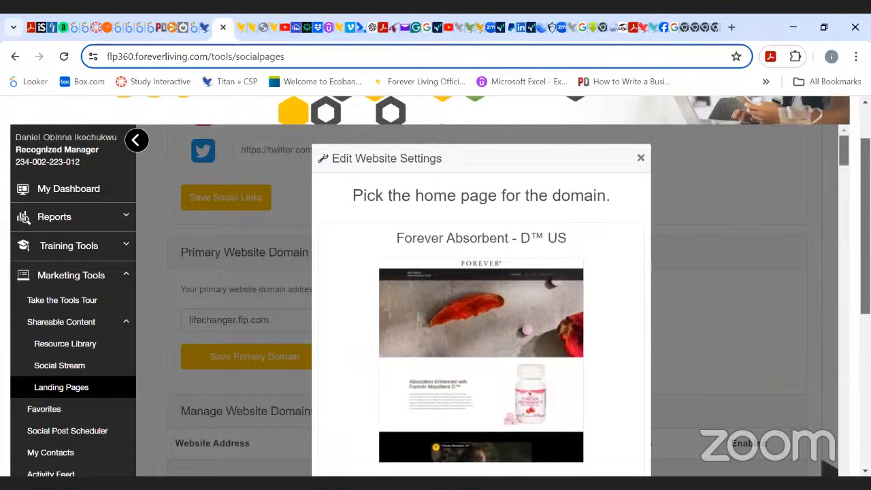
pyautogui.moveTo(844, 151)
pyautogui.mouseDown()
pyautogui.moveTo(844, 261)
pyautogui.moveTo(843, 139)
pyautogui.mouseUp()
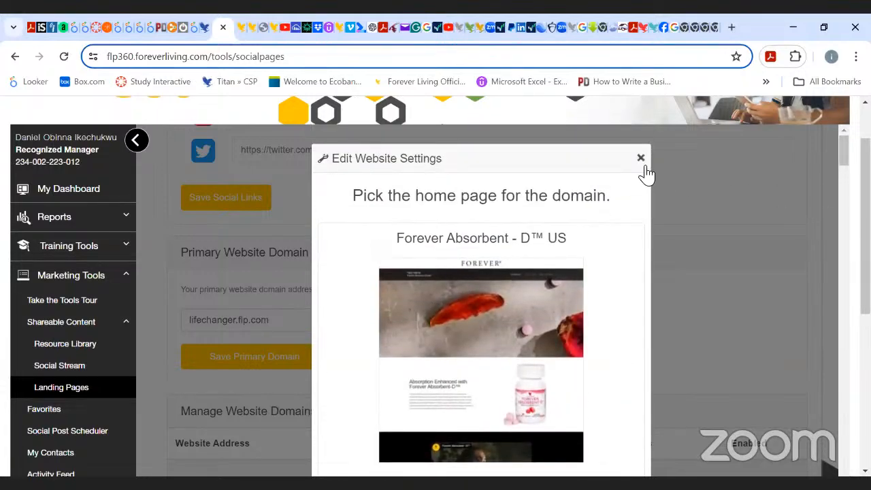
pyautogui.click(641, 159)
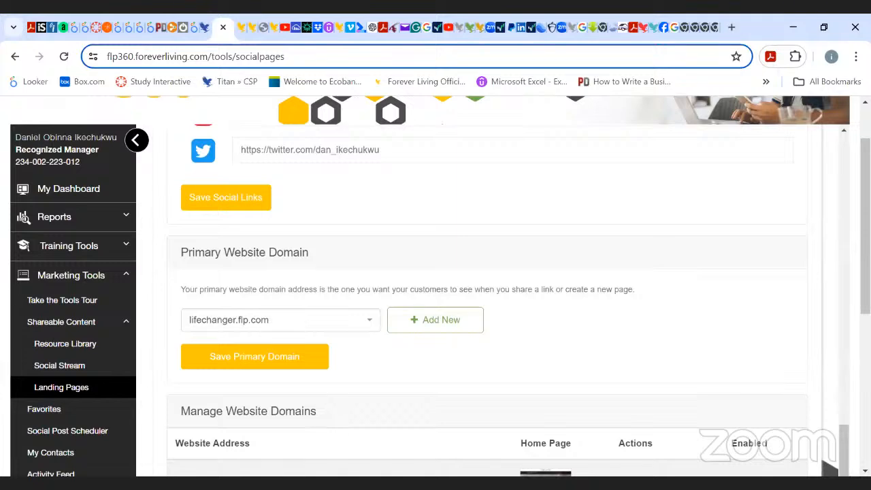
# Open the default lifechanger.flp.com website in a new tab to preview it, then close that tab.
pyautogui.scroll(-6, 825, 465)
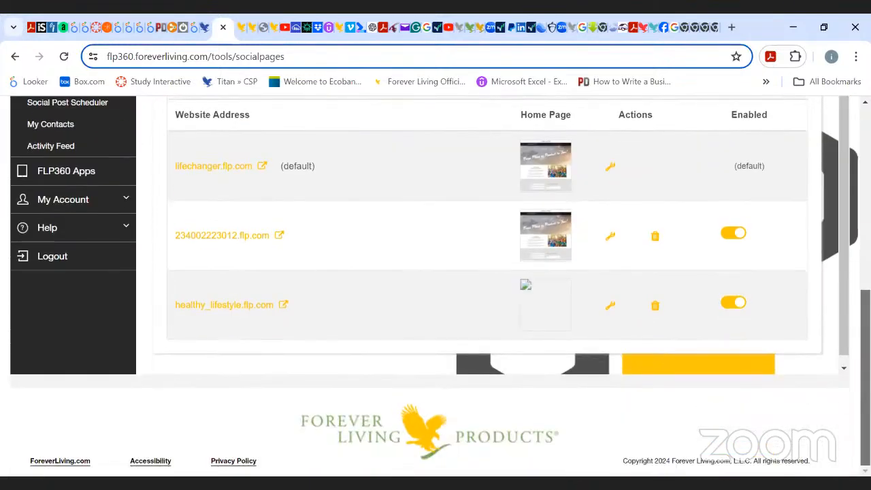
pyautogui.scroll(1, 765, 213)
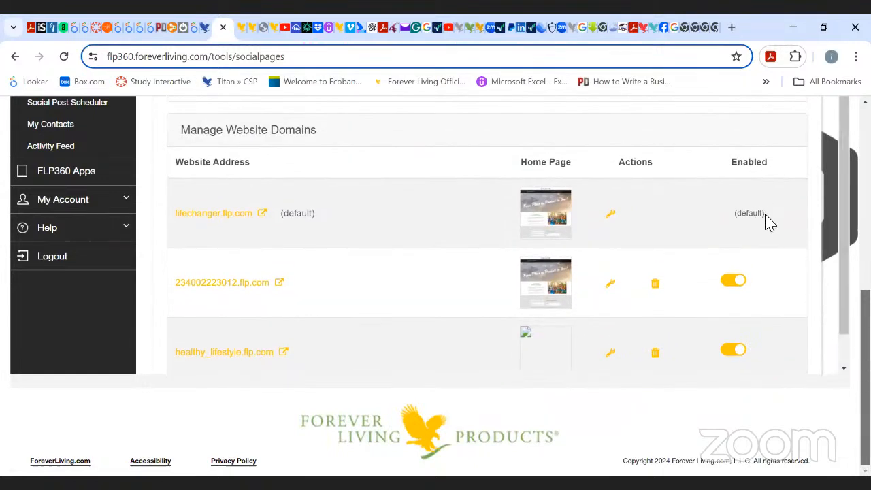
pyautogui.moveTo(767, 215); pyautogui.dragTo(728, 227)
pyautogui.click(264, 215)
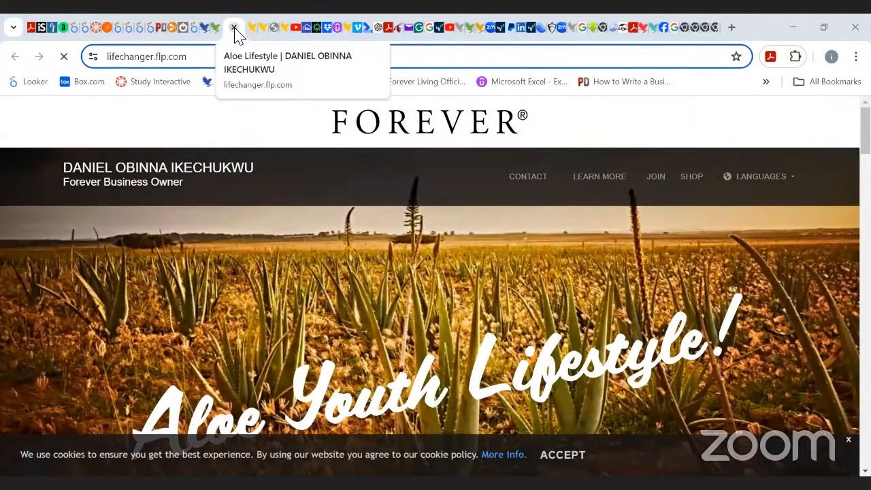
pyautogui.click(233, 28)
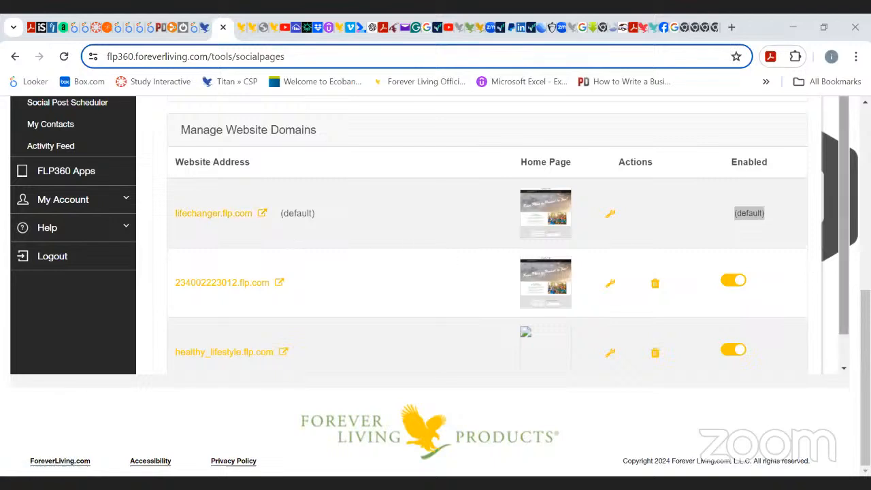
# Switch to the Aloe Blossom Herbal Tea preview tab and highlight the lifechanger.flp.com domain in its address.
pyautogui.click(842, 178)
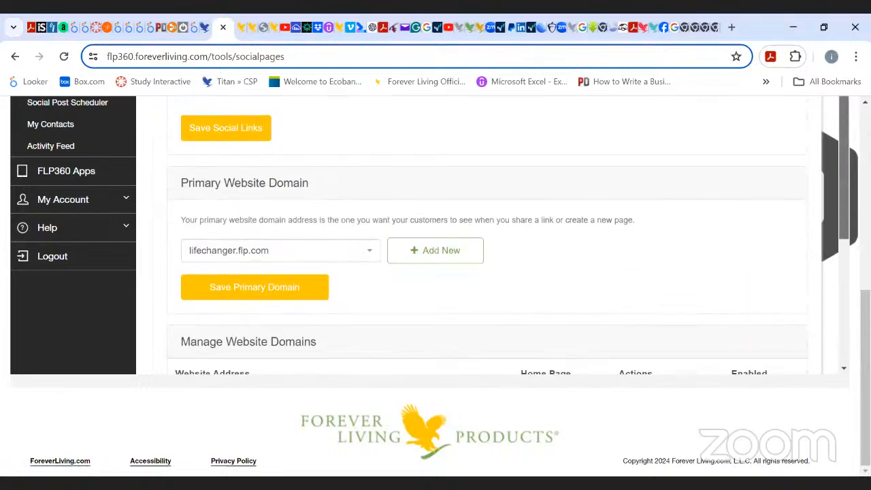
pyautogui.scroll(-3, 563, 124)
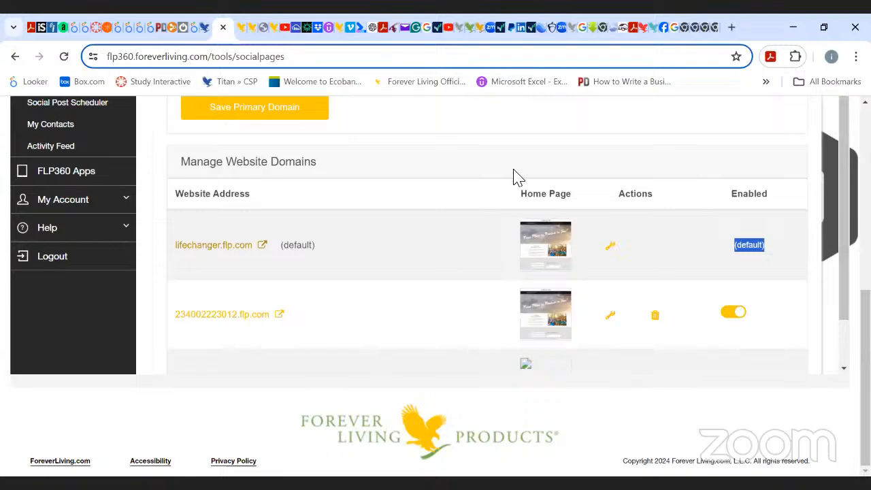
pyautogui.click(242, 29)
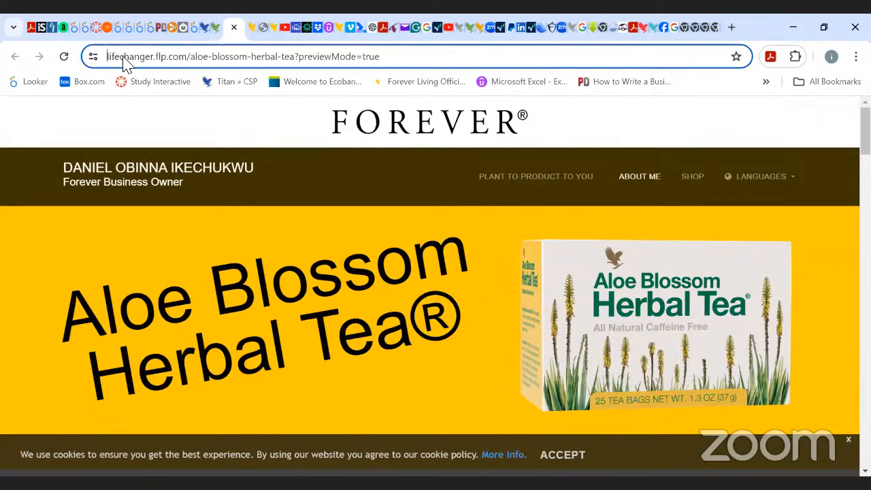
pyautogui.moveTo(109, 59); pyautogui.dragTo(186, 64)
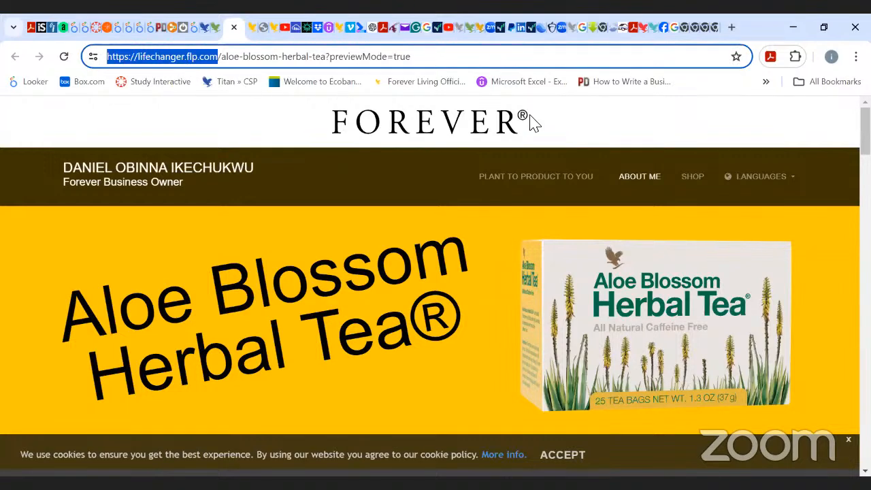
pyautogui.click(593, 122)
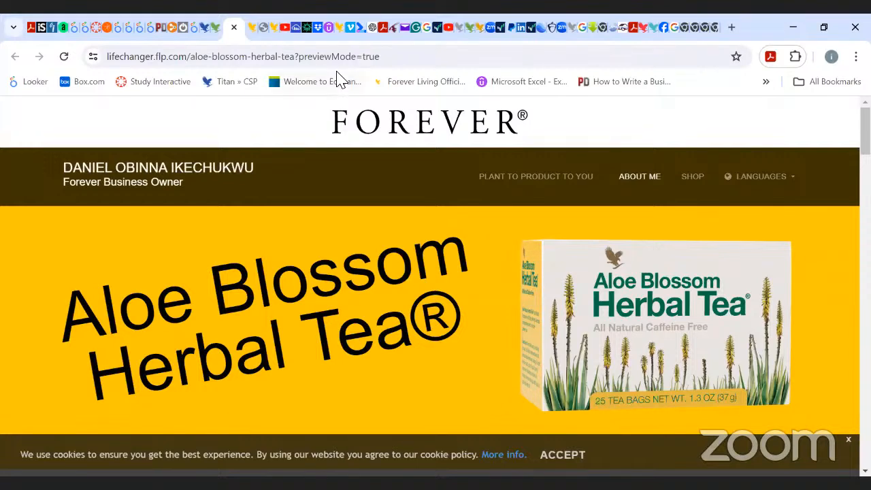
pyautogui.click(215, 34)
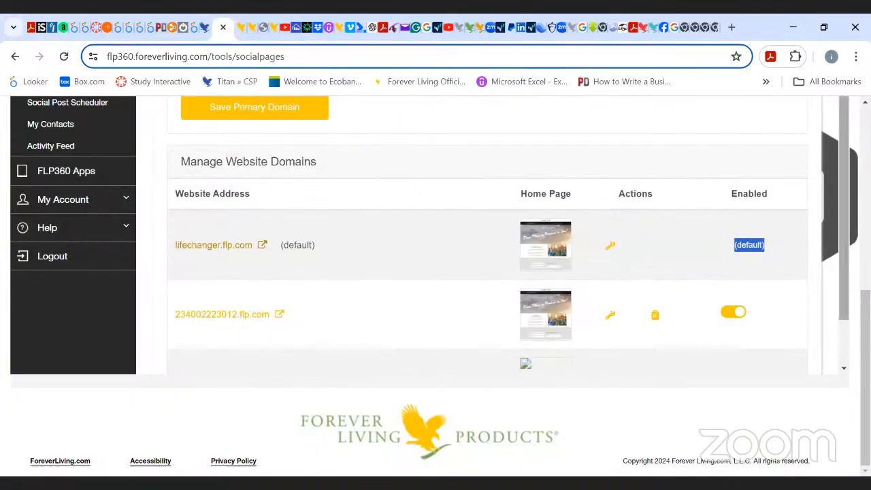
# Scroll through the website settings sections up to Personal Information, then go back to the Landing Pages page.
pyautogui.moveTo(843, 238); pyautogui.dragTo(836, 187)
pyautogui.scroll(-2, 487, 235)
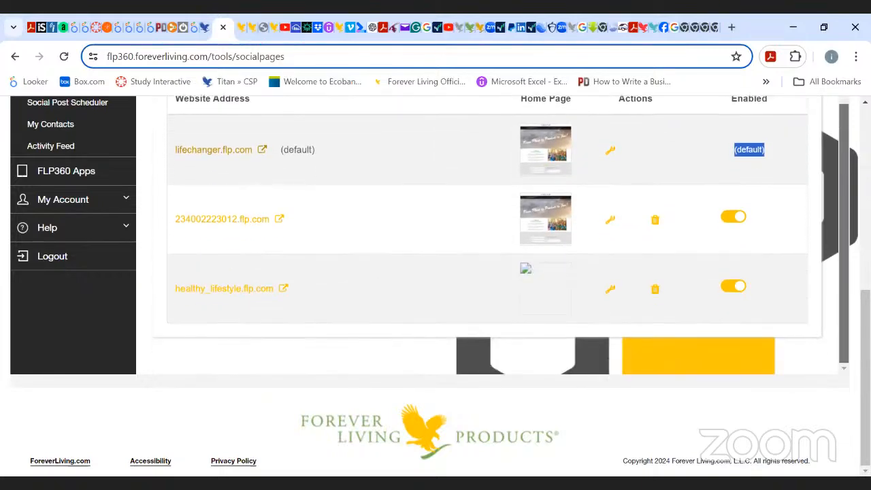
pyautogui.scroll(5, 487, 235)
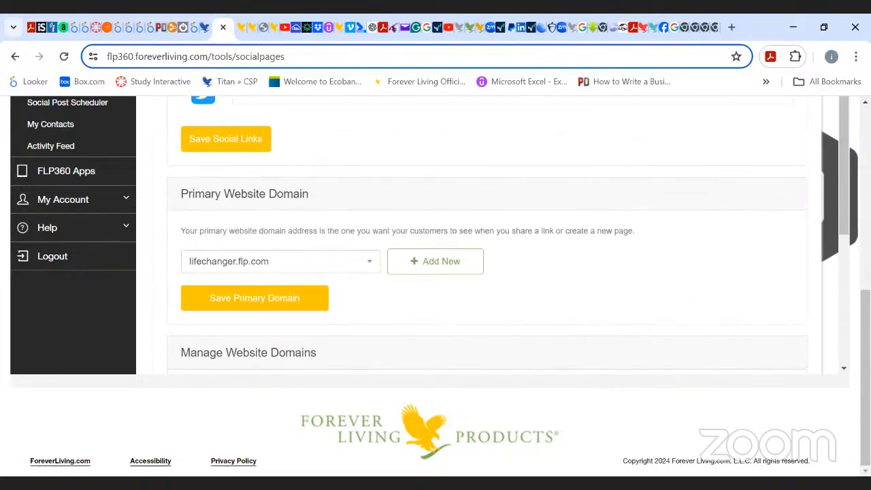
pyautogui.scroll(4, 435, 272)
pyautogui.scroll(2, 436, 286)
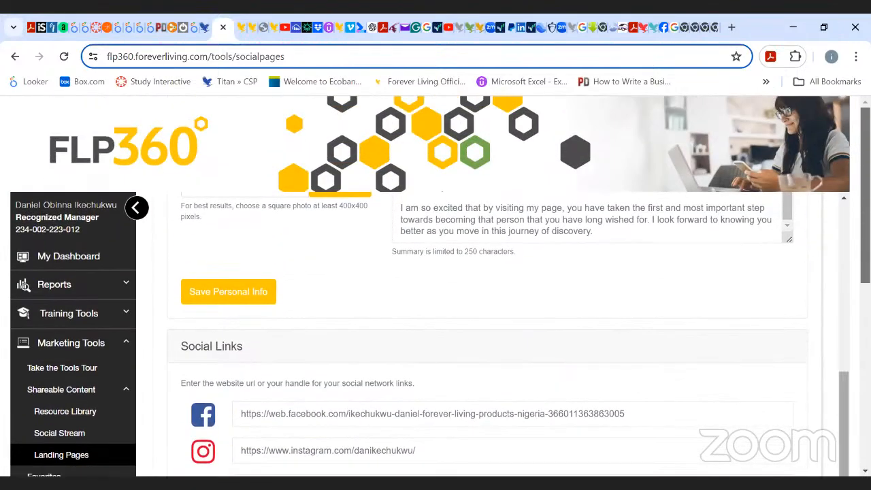
pyautogui.scroll(6, 826, 252)
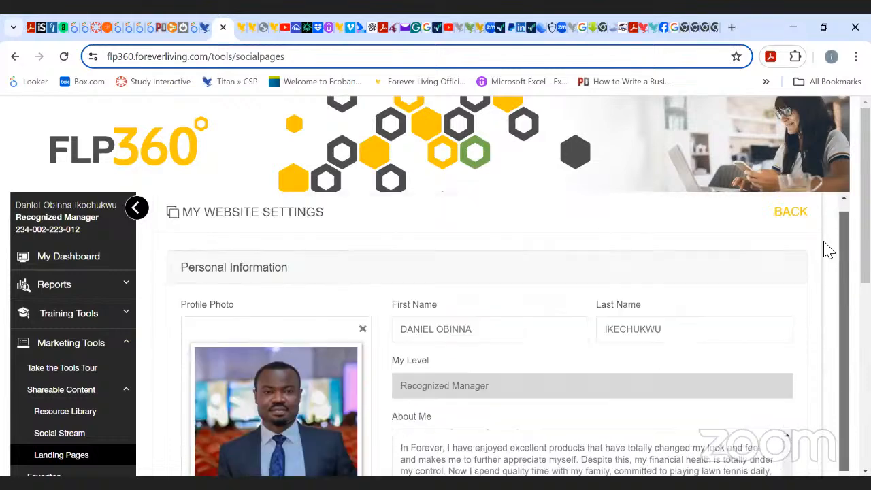
pyautogui.scroll(-6, 826, 250)
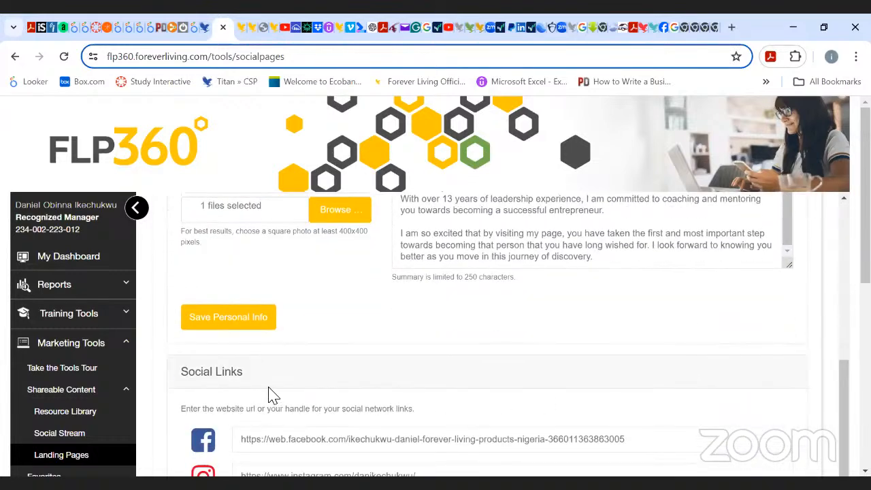
pyautogui.click(260, 321)
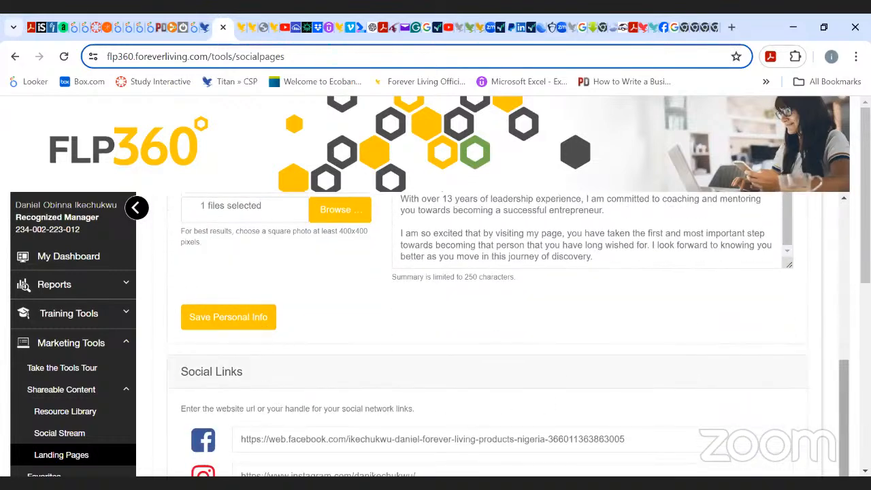
pyautogui.scroll(4, 384, 454)
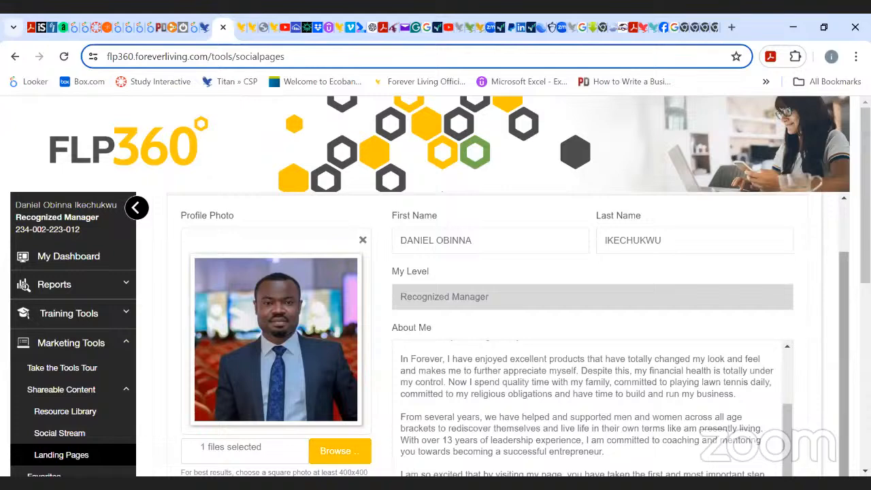
pyautogui.scroll(1, 503, 340)
pyautogui.scroll(-4, 503, 340)
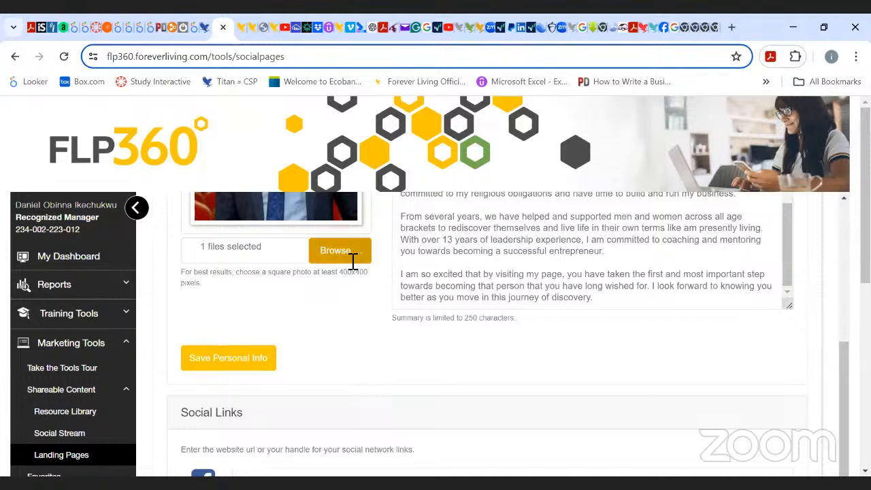
pyautogui.click(843, 241)
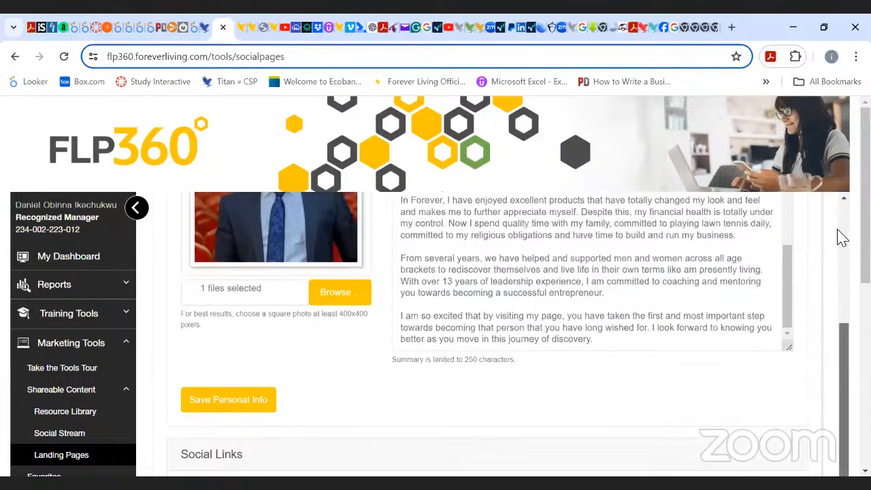
pyautogui.scroll(-10, 490, 340)
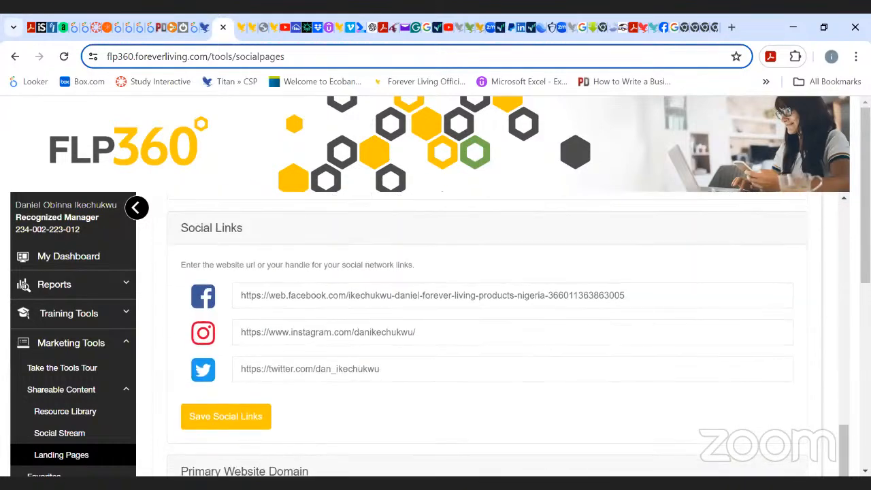
pyautogui.scroll(-6, 490, 306)
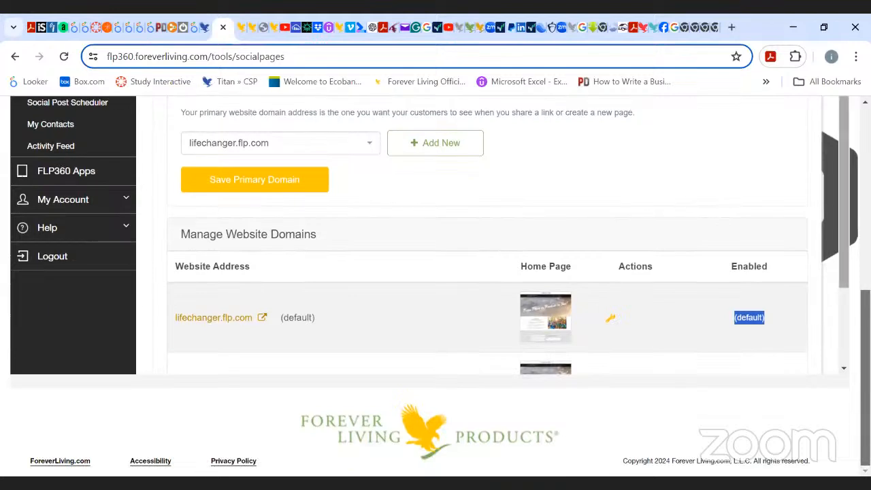
pyautogui.scroll(-2, 832, 248)
pyautogui.scroll(5, 839, 146)
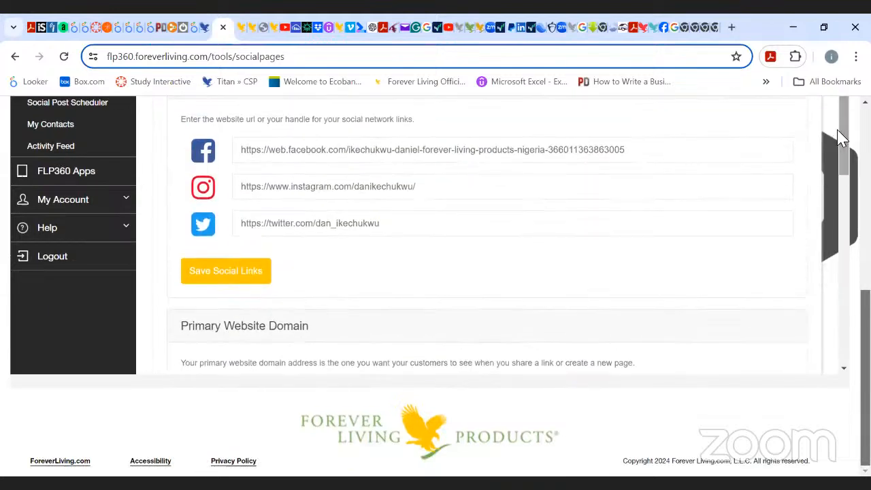
pyautogui.scroll(1, 476, 272)
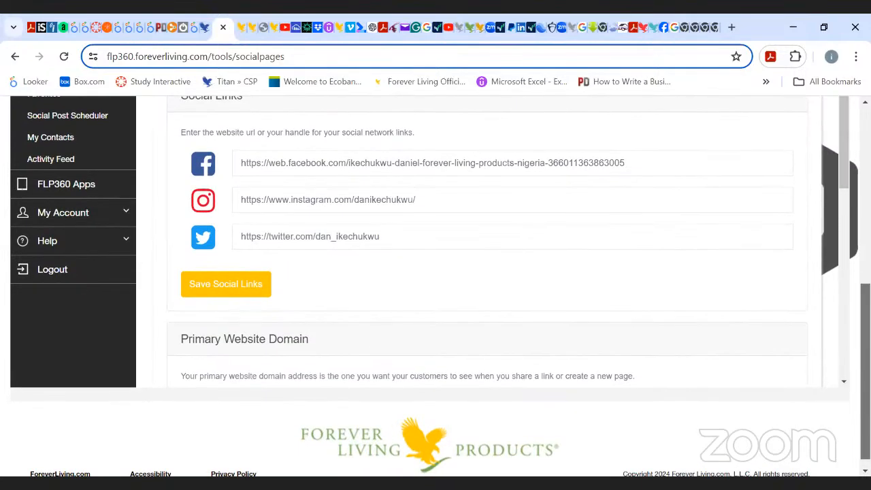
pyautogui.scroll(5, 840, 292)
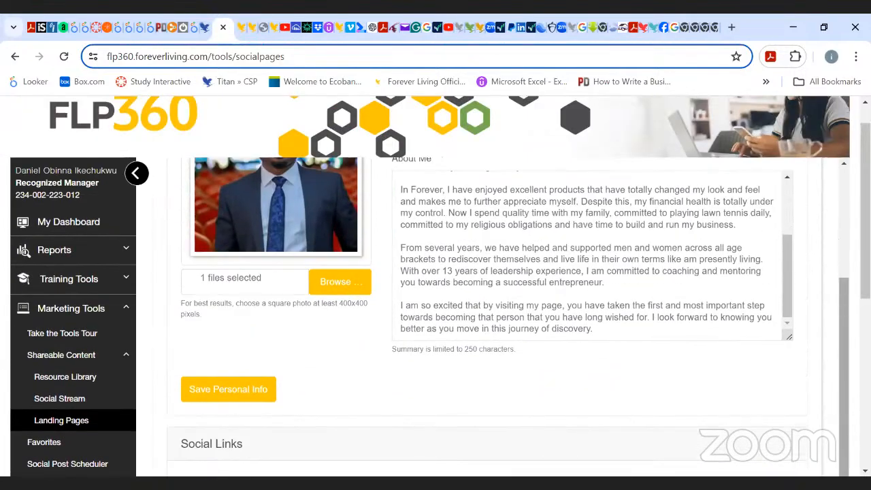
pyautogui.moveTo(842, 292); pyautogui.dragTo(836, 171)
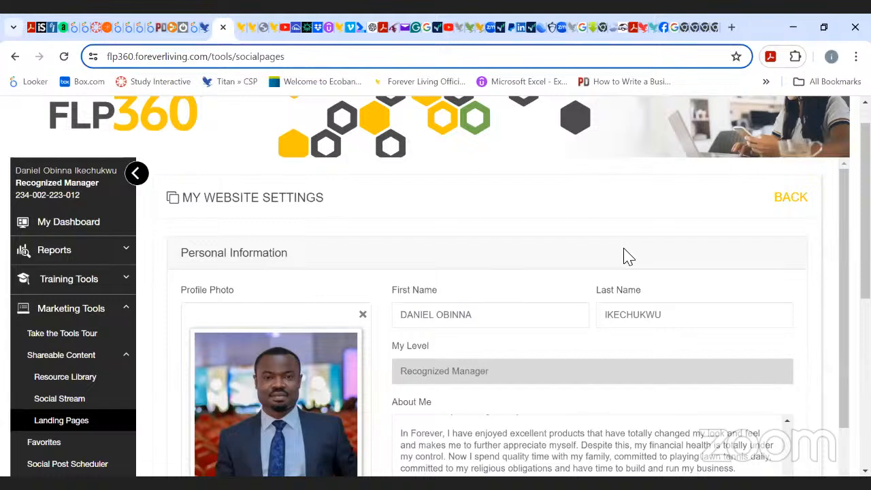
pyautogui.click(800, 202)
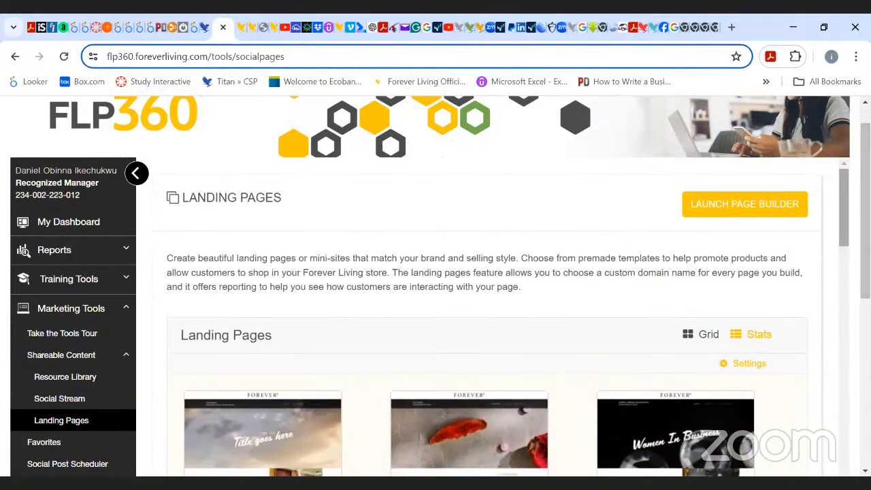
# Scroll through the Landing Pages grid to browse the available premade templates.
pyautogui.scroll(-2, 487, 332)
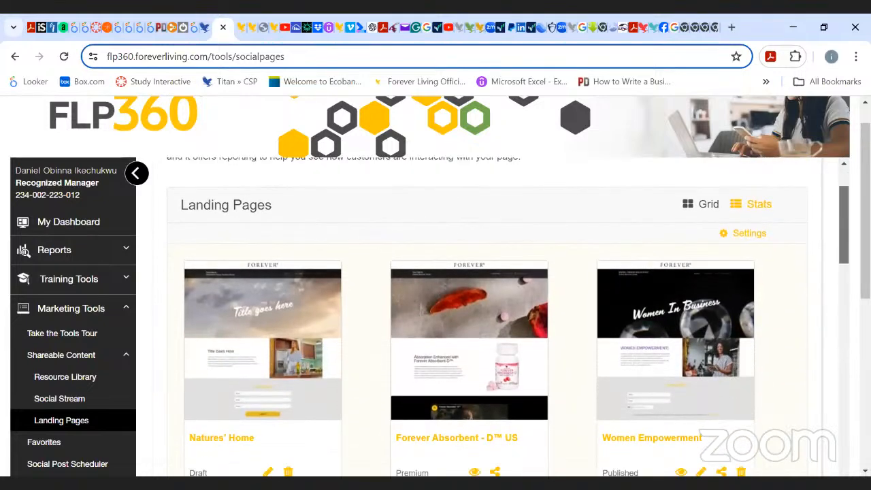
pyautogui.scroll(-1, 487, 315)
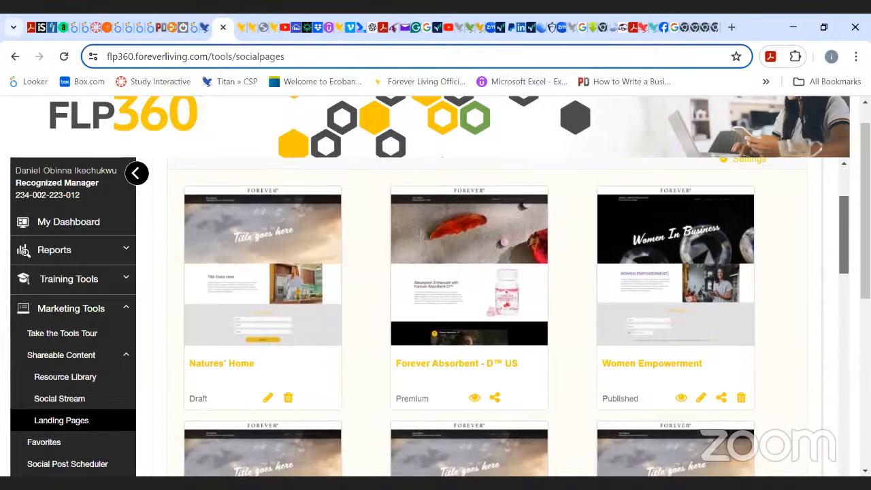
pyautogui.scroll(1, 487, 314)
pyautogui.scroll(-1, 512, 317)
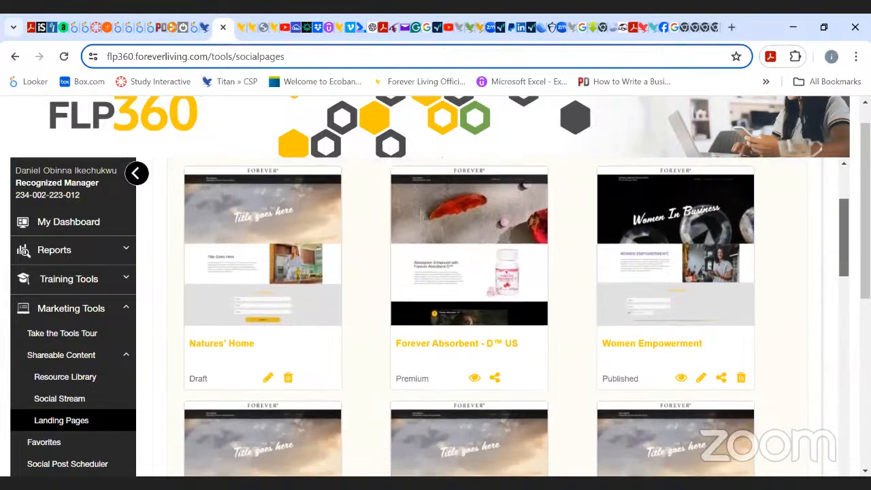
pyautogui.scroll(-3, 516, 316)
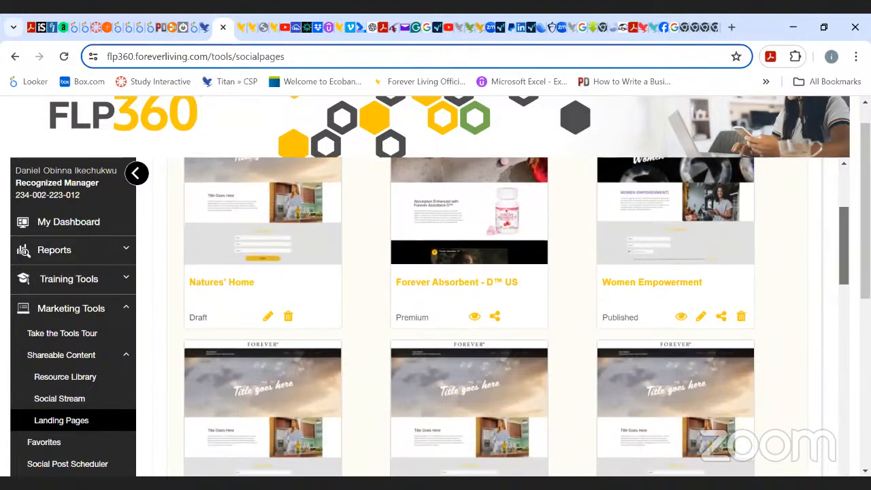
pyautogui.scroll(5, 486, 316)
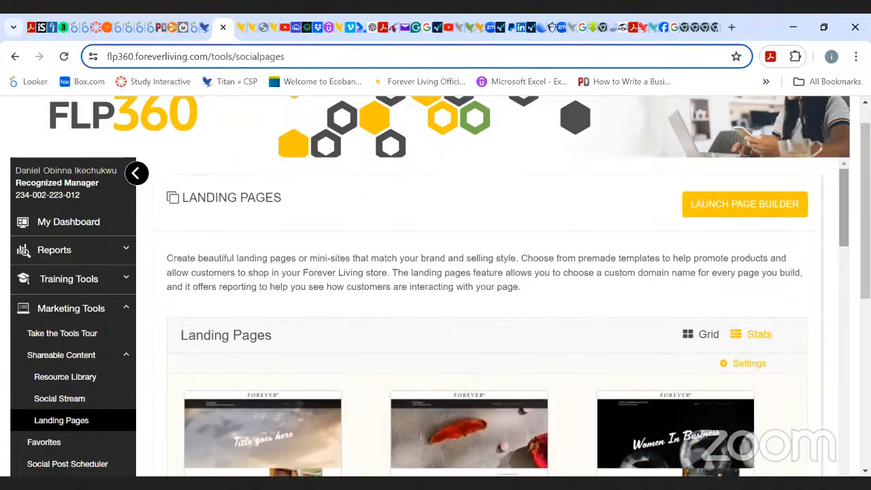
pyautogui.scroll(-1, 435, 286)
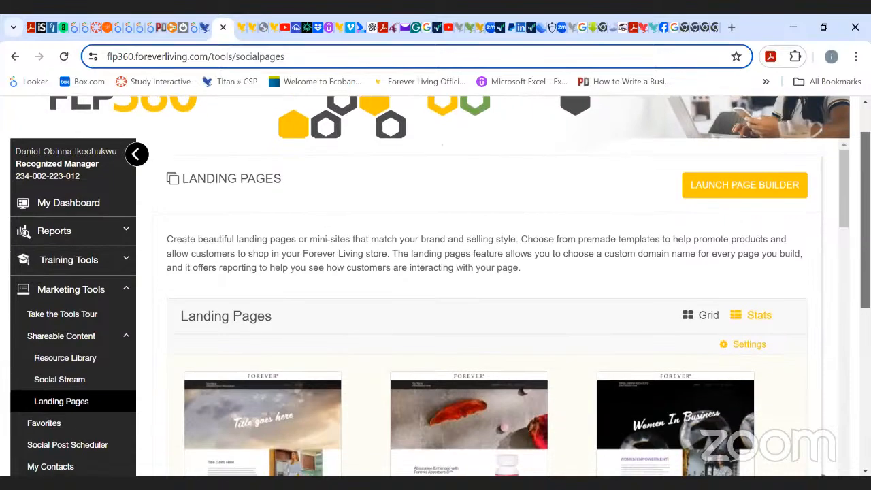
pyautogui.scroll(2, 435, 285)
pyautogui.scroll(-3, 486, 286)
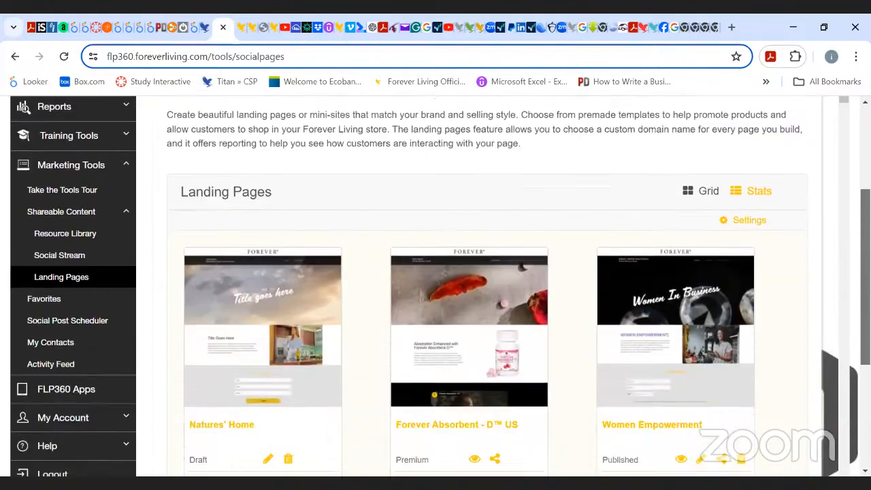
pyautogui.scroll(-3, 435, 286)
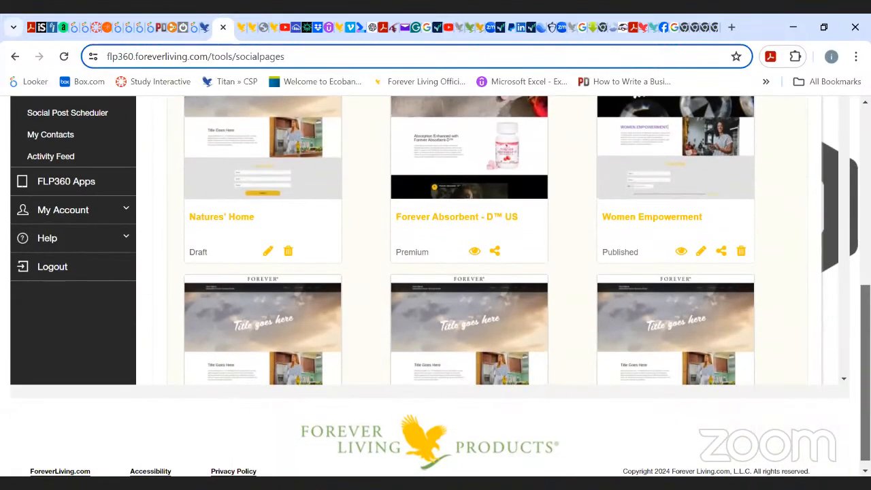
pyautogui.scroll(2, 786, 330)
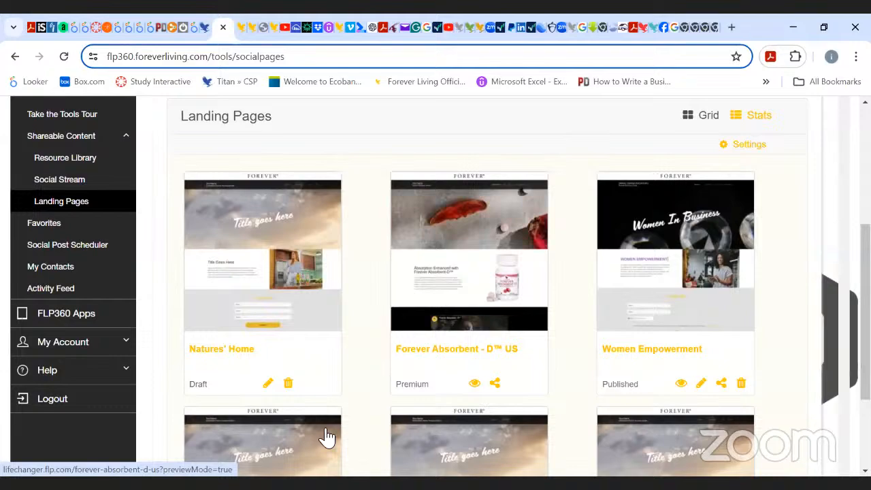
pyautogui.scroll(-10, 469, 285)
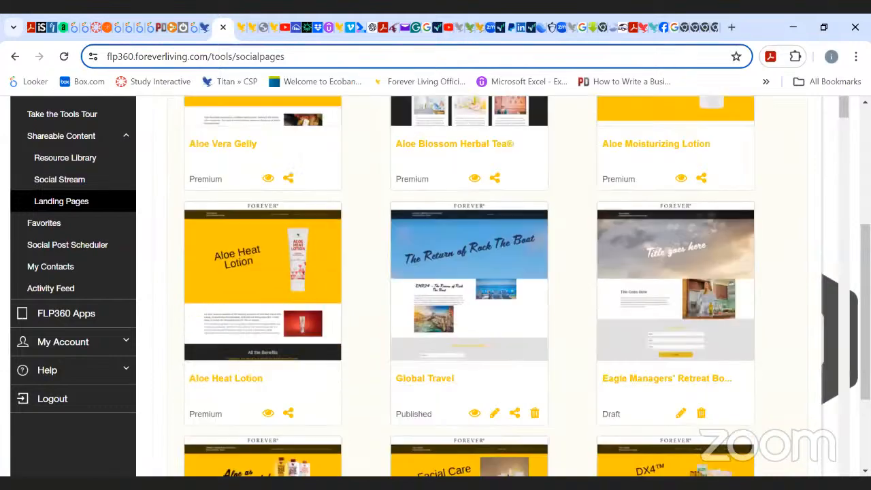
pyautogui.moveTo(842, 248); pyautogui.dragTo(837, 241)
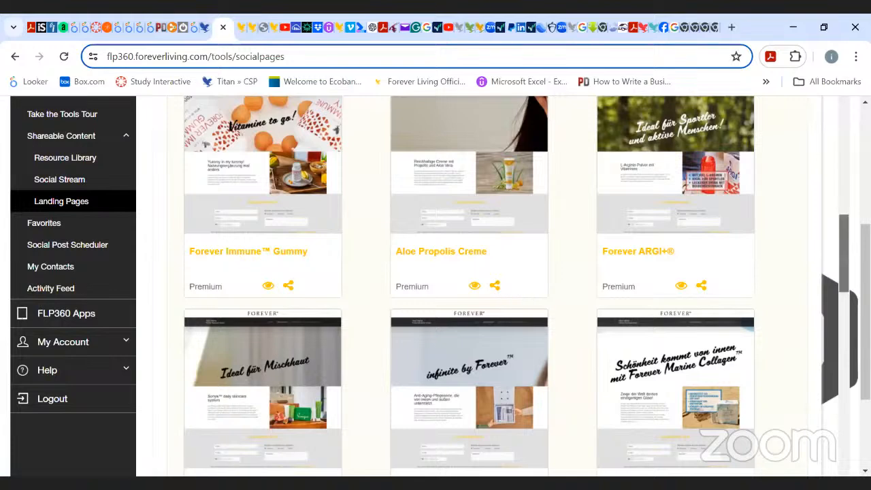
# Open the preview of the Aloe Propolis Creme landing page in a new tab and scroll through it.
pyautogui.scroll(2, 842, 269)
pyautogui.scroll(-1, 842, 269)
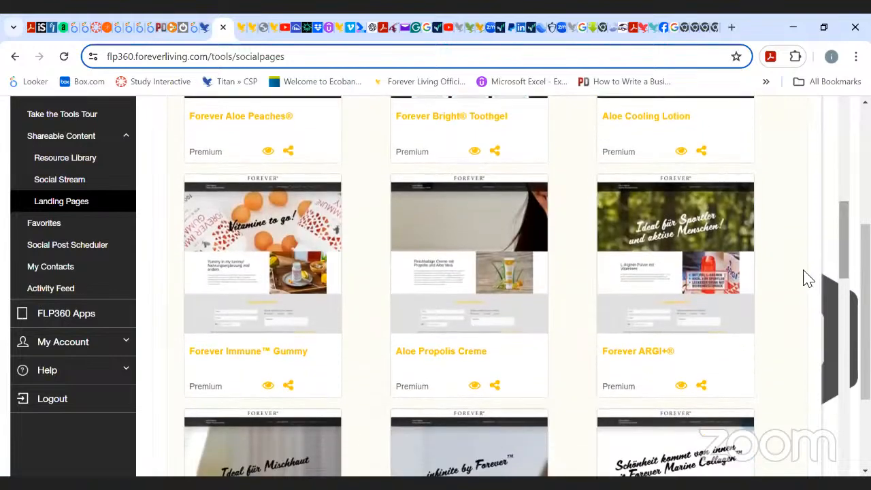
pyautogui.click(475, 386)
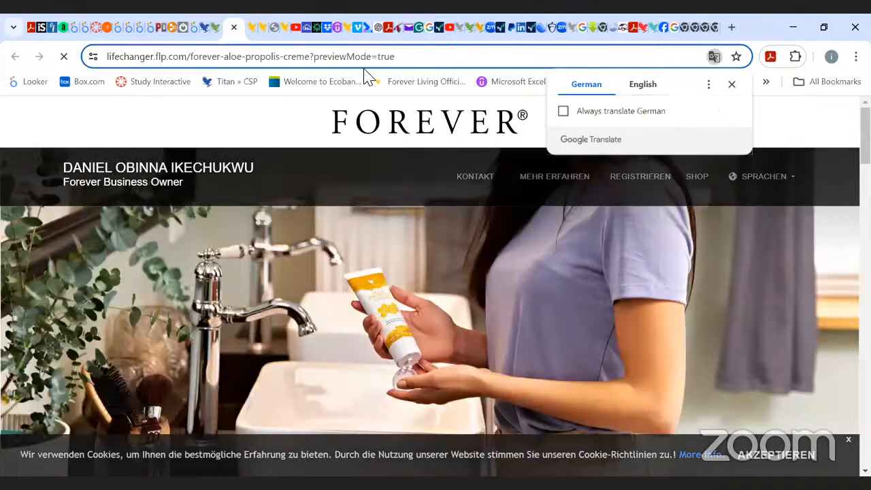
pyautogui.scroll(-5, 435, 286)
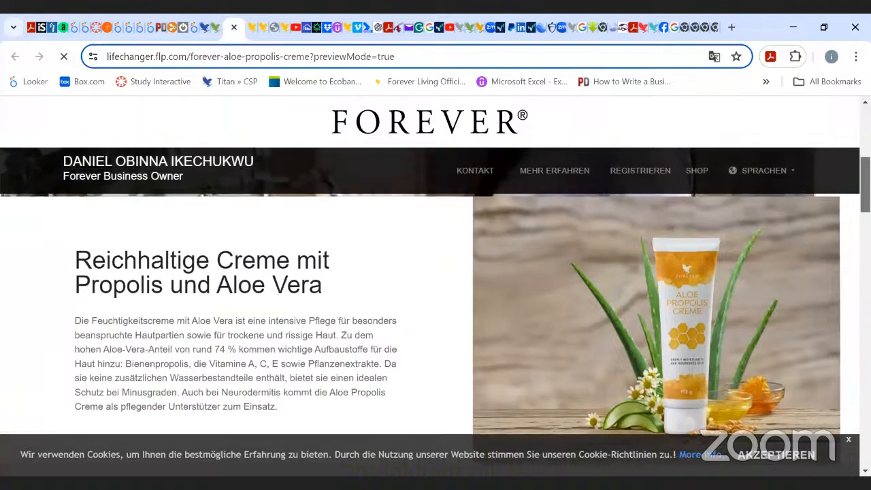
pyautogui.scroll(-3, 435, 286)
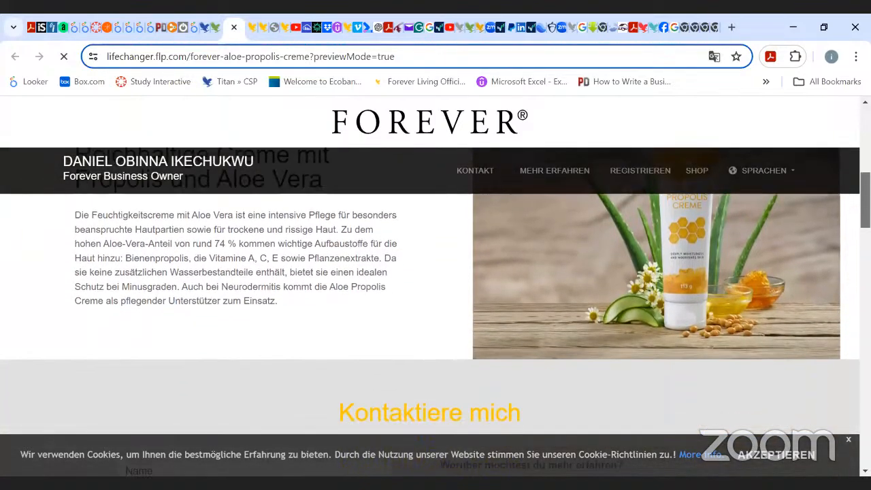
pyautogui.scroll(7, 781, 197)
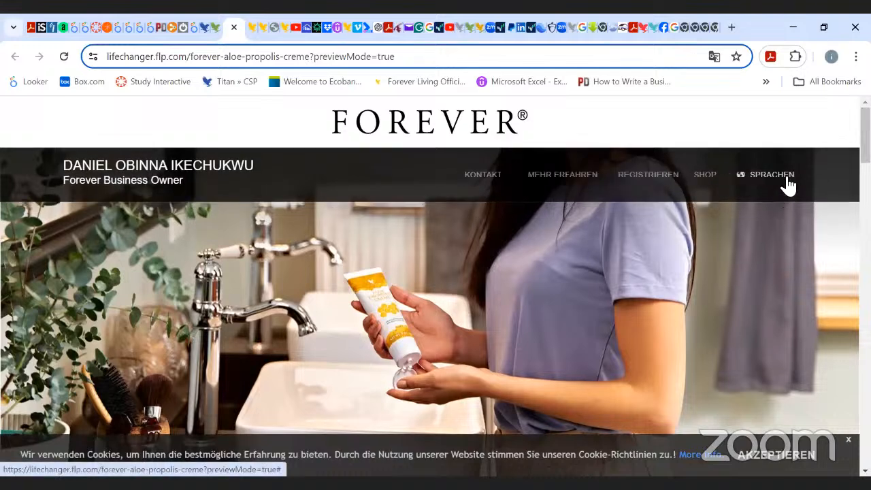
# Open the preview page's language menu and scroll through the German page content.
pyautogui.click(783, 184)
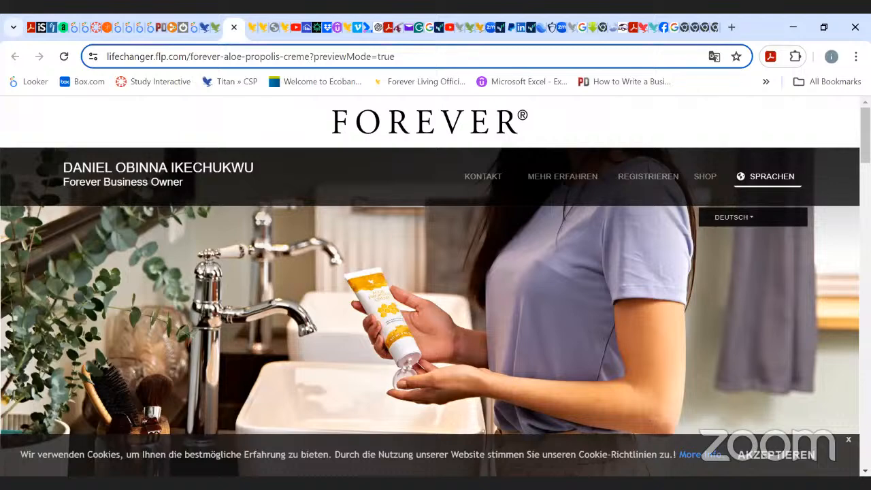
pyautogui.scroll(-15, 435, 306)
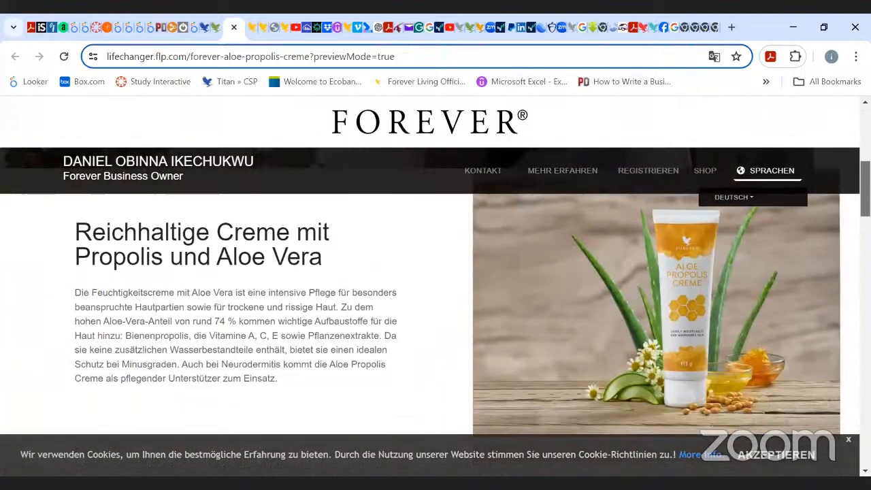
pyautogui.scroll(-4, 436, 306)
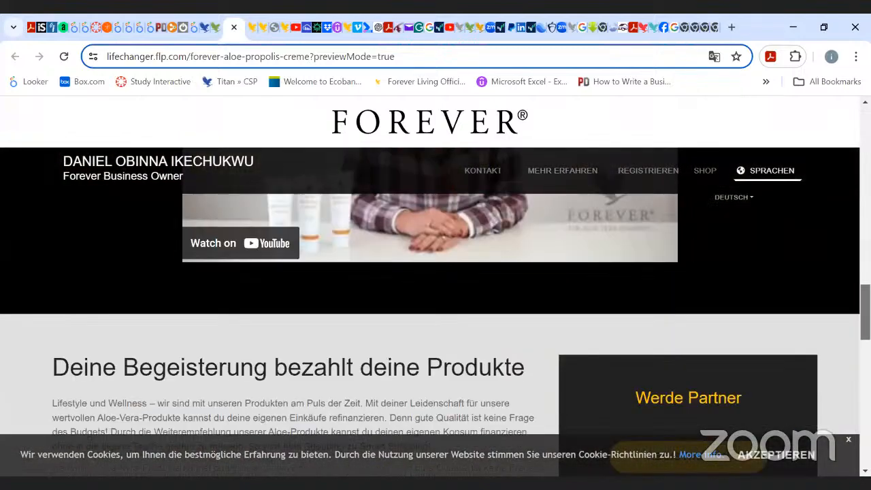
pyautogui.scroll(-10, 435, 306)
pyautogui.scroll(8, 436, 306)
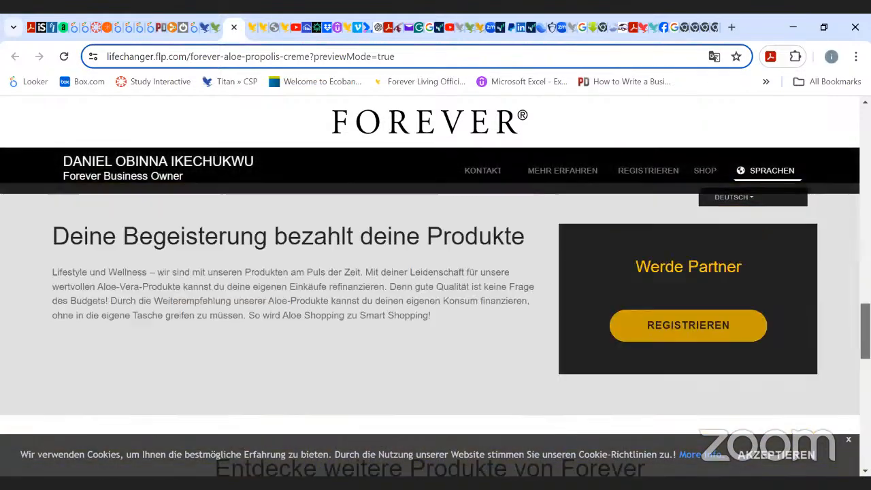
pyautogui.scroll(15, 436, 306)
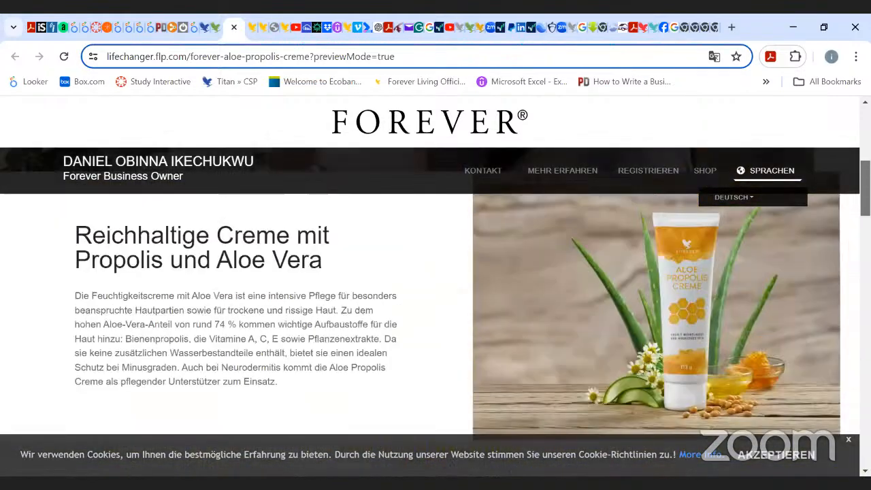
pyautogui.scroll(5, 839, 171)
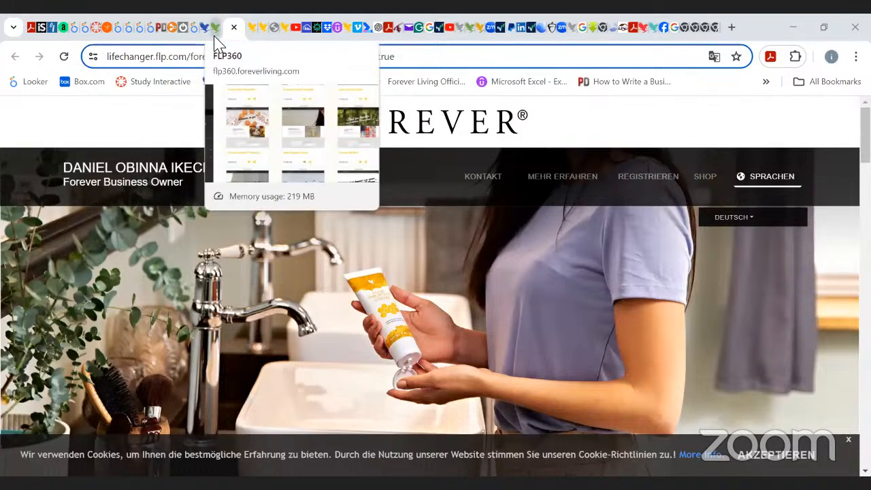
# Return to the FLP360 Landing Pages tab and scroll through the templates around Wellness, Facial Care and DX4.
pyautogui.click(215, 28)
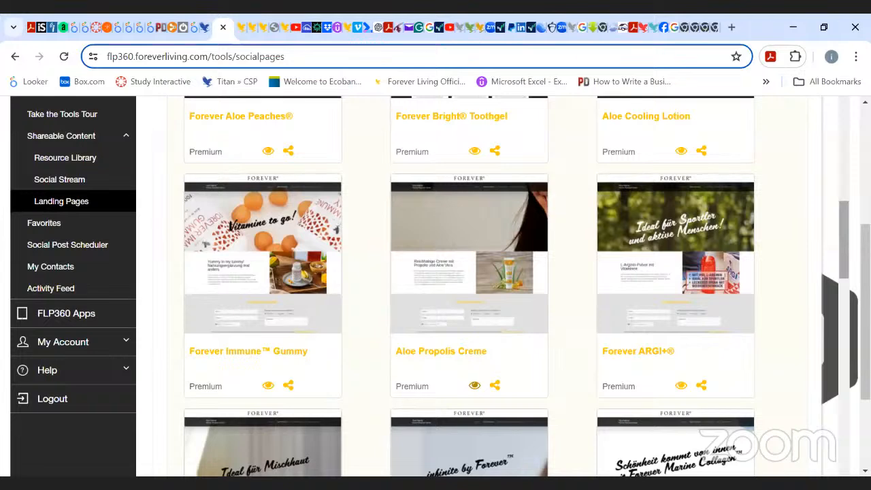
pyautogui.scroll(6, 842, 190)
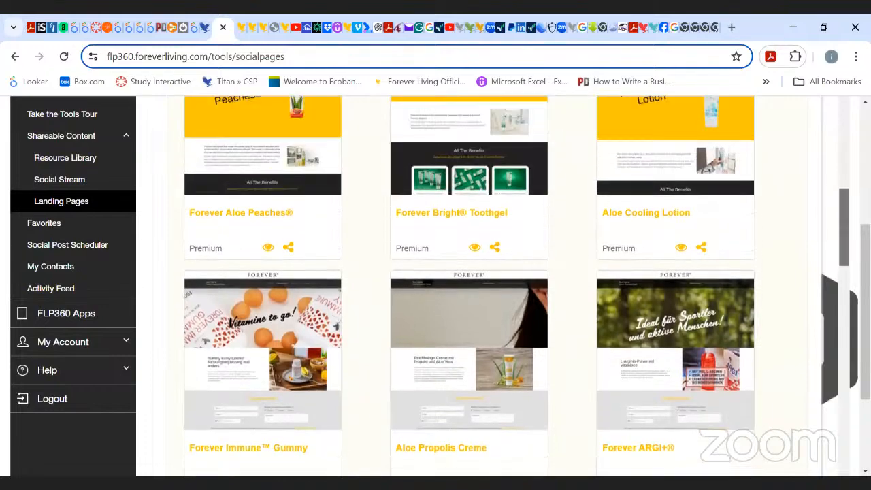
pyautogui.scroll(8, 842, 191)
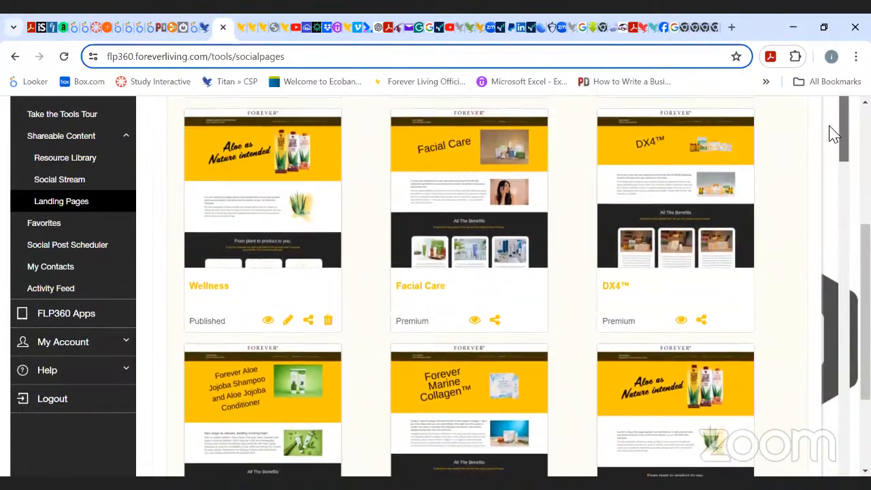
pyautogui.scroll(1, 834, 122)
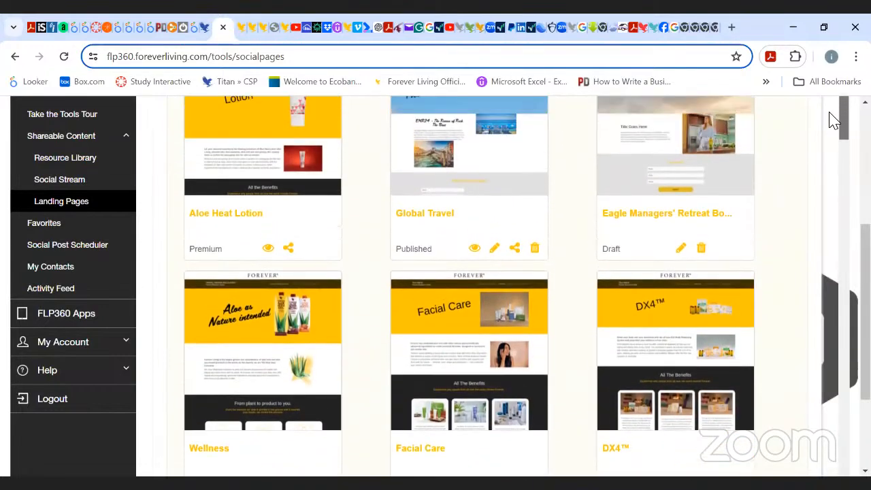
pyautogui.scroll(2, 834, 119)
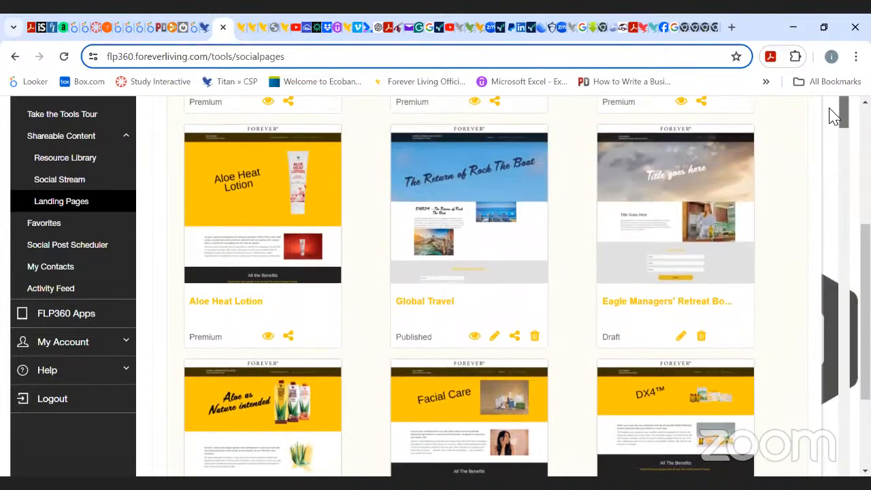
pyautogui.scroll(-4, 834, 119)
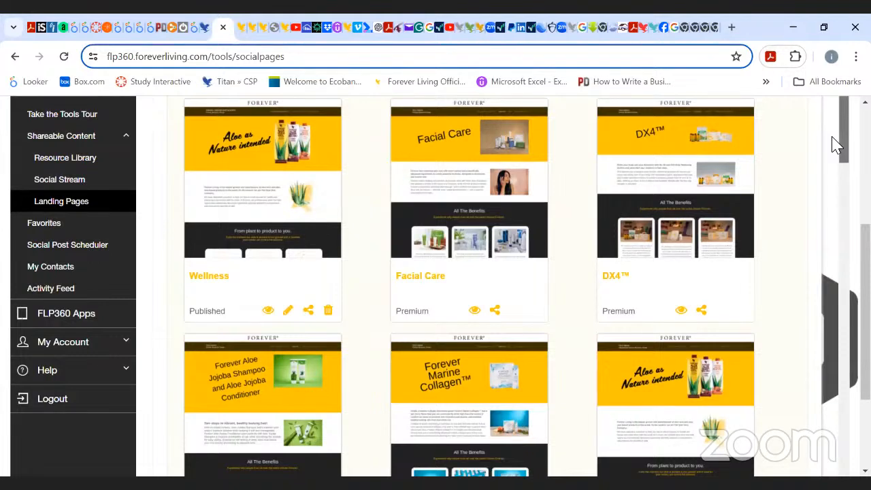
pyautogui.scroll(-1, 837, 144)
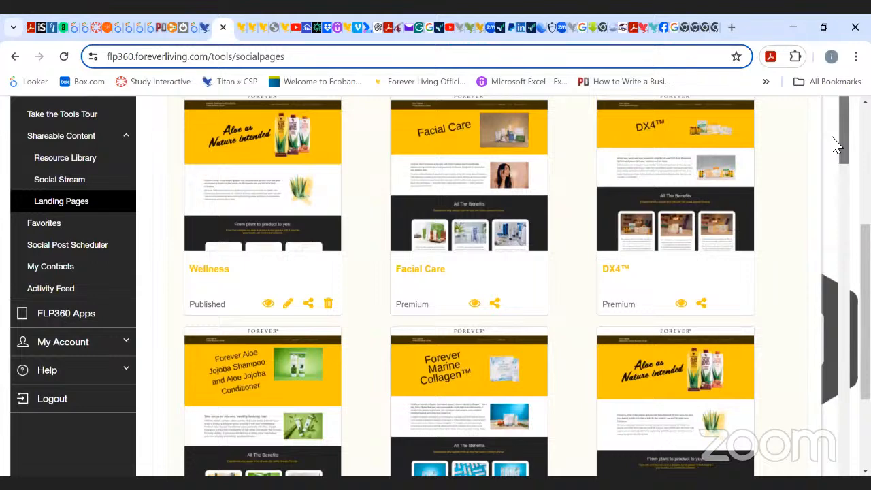
pyautogui.scroll(1, 837, 144)
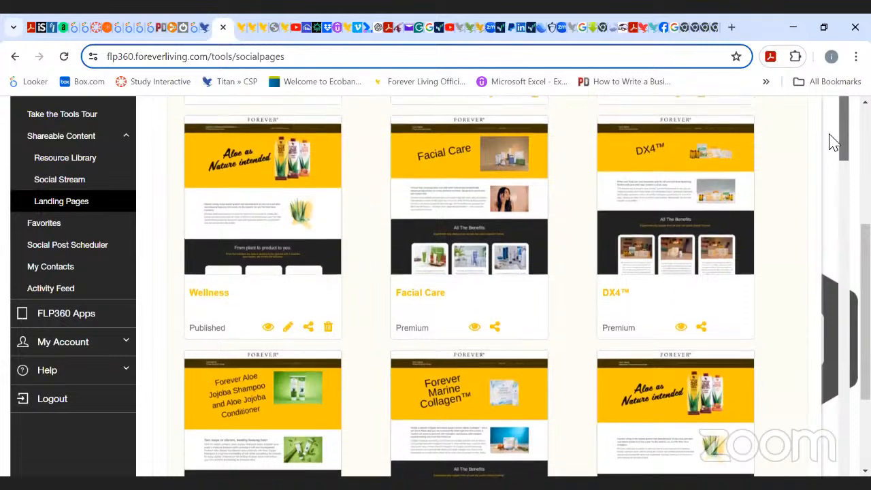
pyautogui.scroll(1, 470, 286)
pyautogui.scroll(-1, 470, 286)
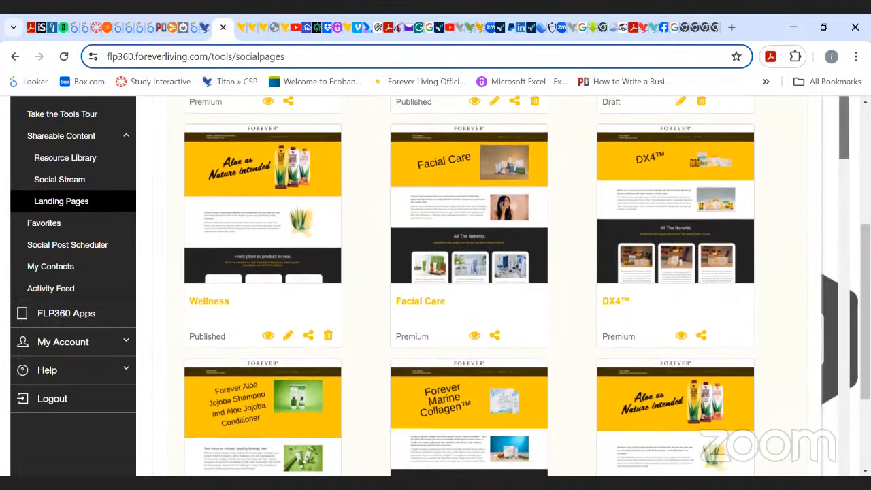
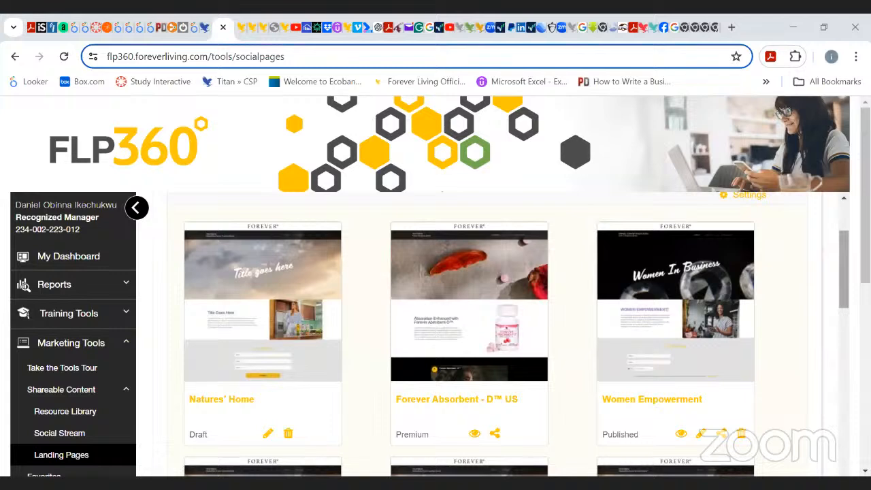
# Launch the page builder from the Landing Pages section to open the template chooser.
pyautogui.scroll(3, 836, 265)
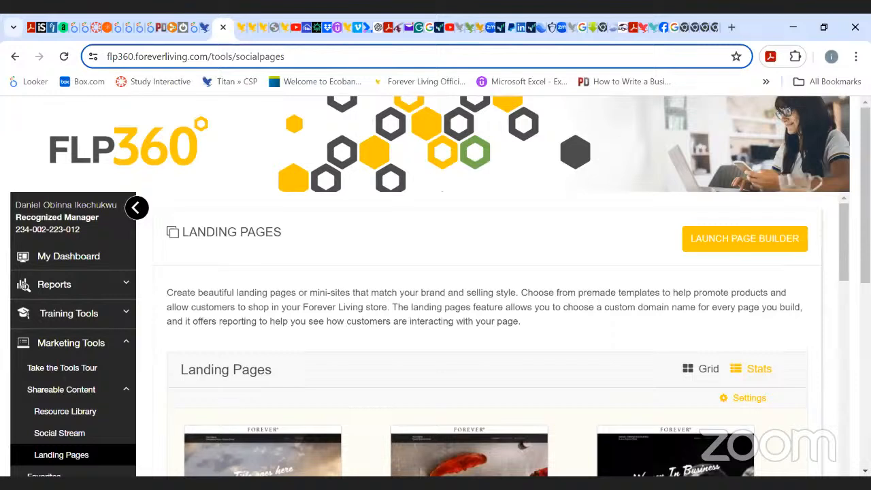
pyautogui.click(745, 249)
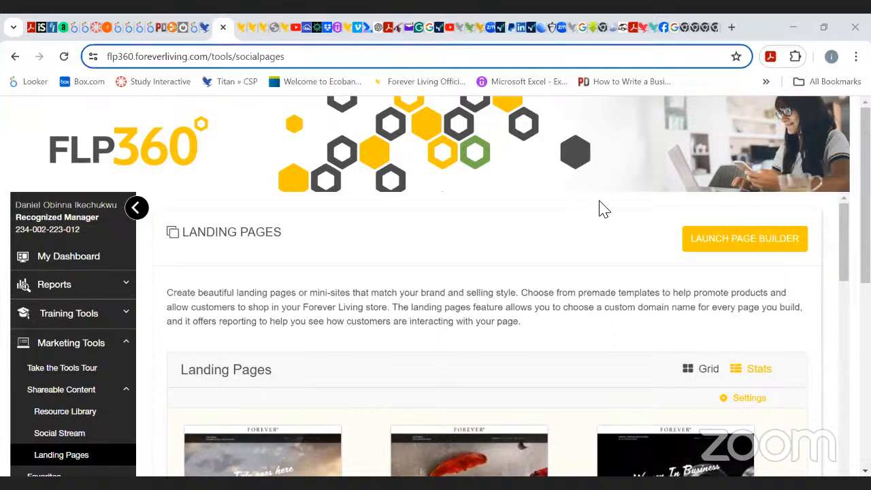
pyautogui.click(762, 252)
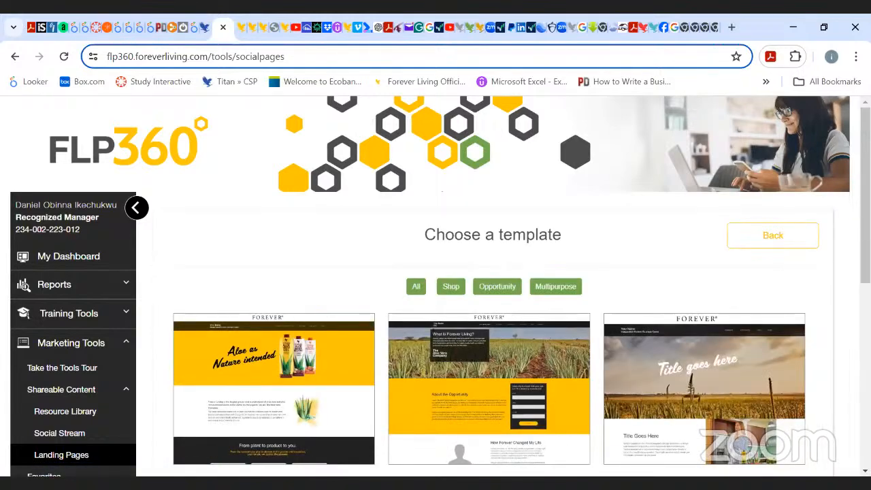
# Filter the templates by the Shop, Opportunity and Multipurpose categories, then show All templates again.
pyautogui.scroll(-2, 435, 286)
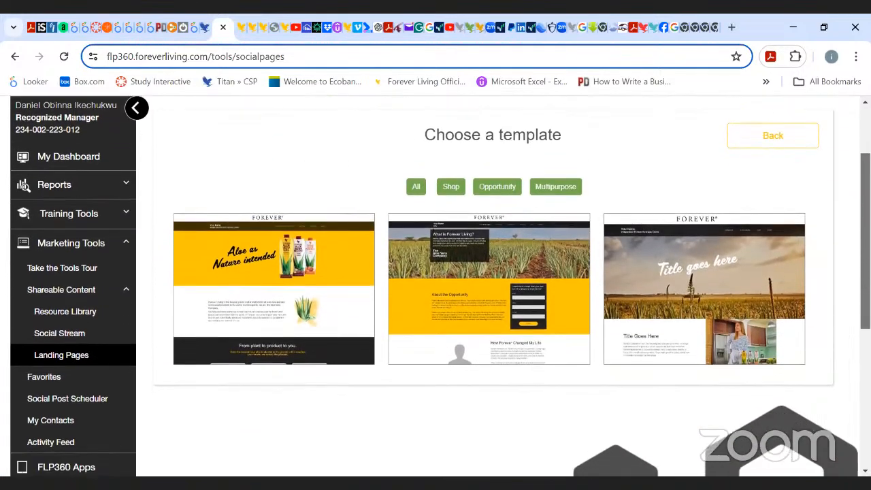
pyautogui.scroll(-1, 436, 286)
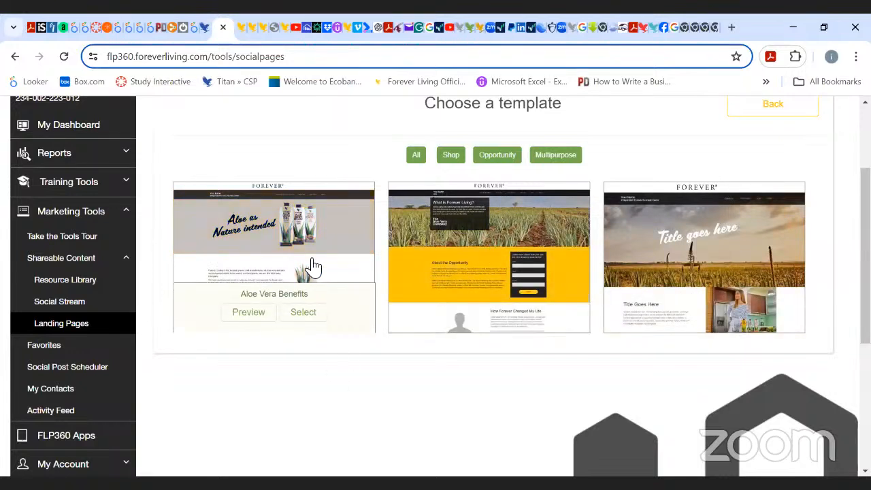
pyautogui.moveTo(543, 265)
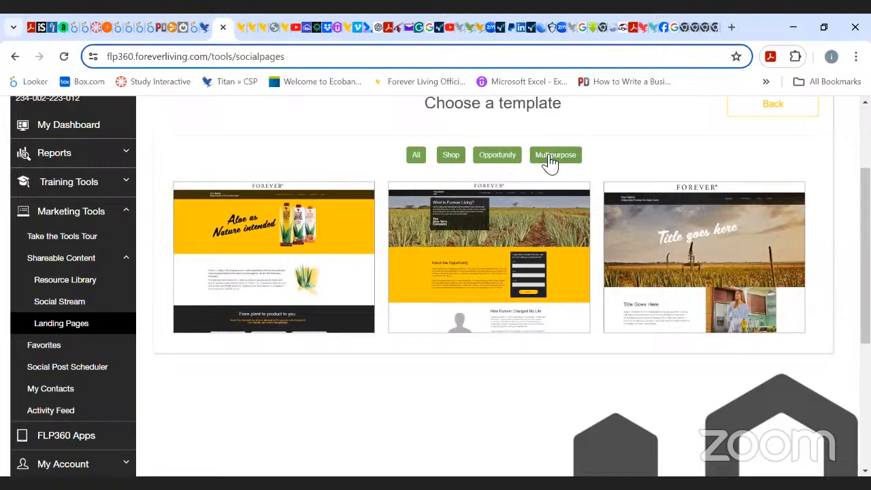
pyautogui.click(451, 158)
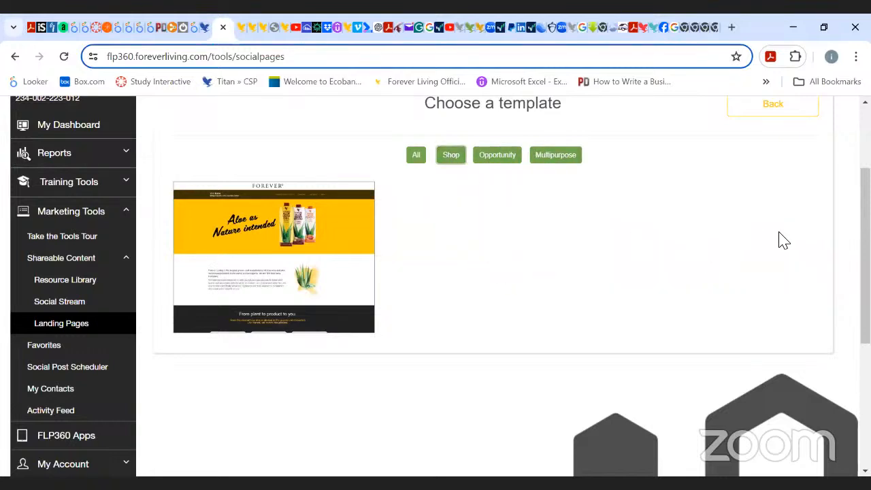
pyautogui.moveTo(311, 262)
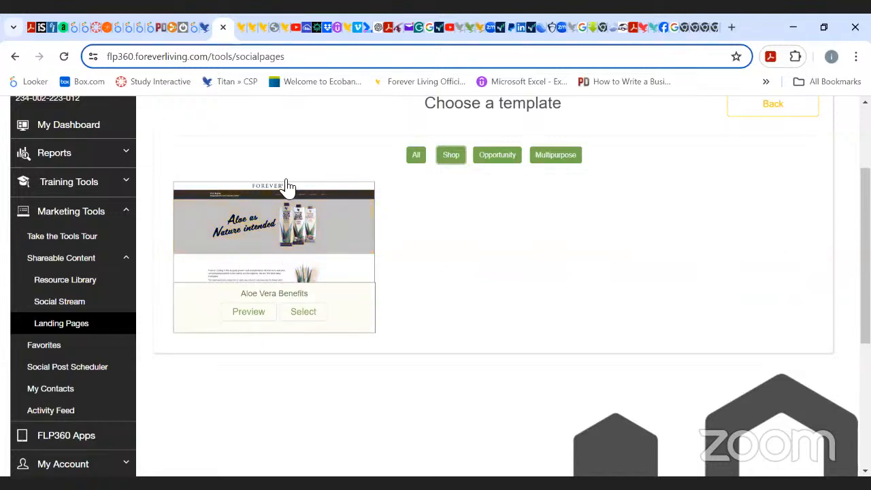
pyautogui.click(500, 158)
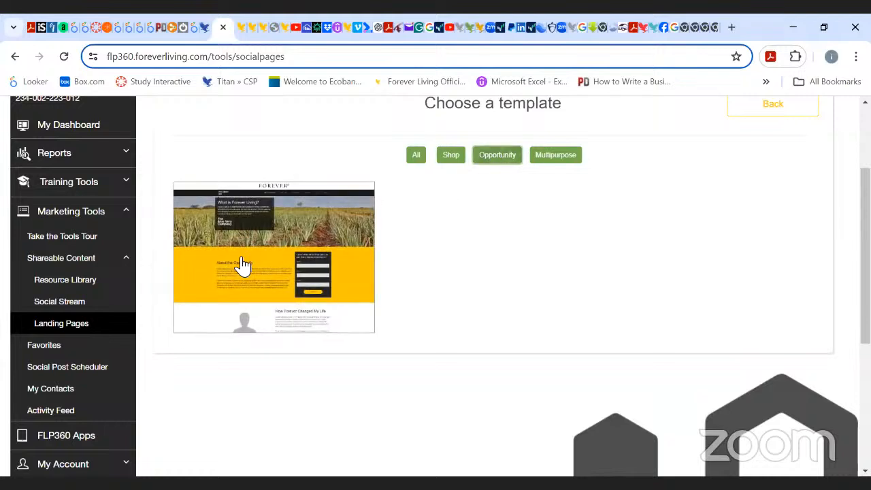
pyautogui.moveTo(258, 268)
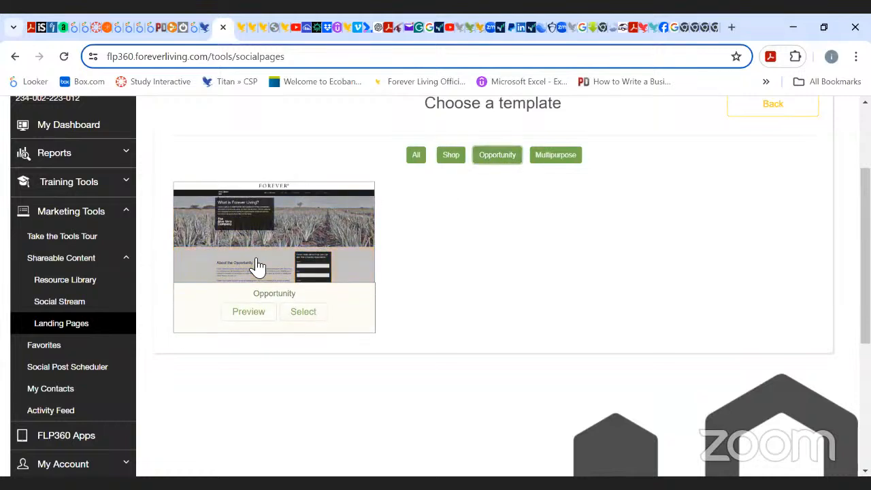
pyautogui.click(556, 158)
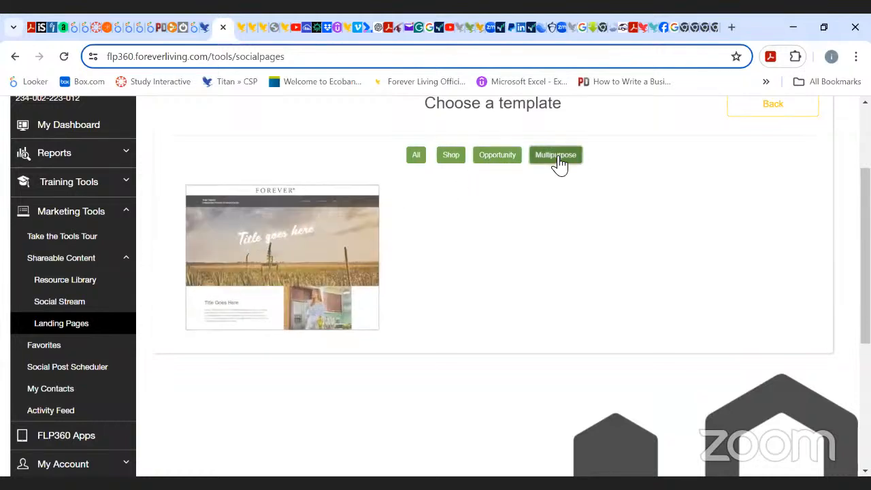
pyautogui.moveTo(311, 249)
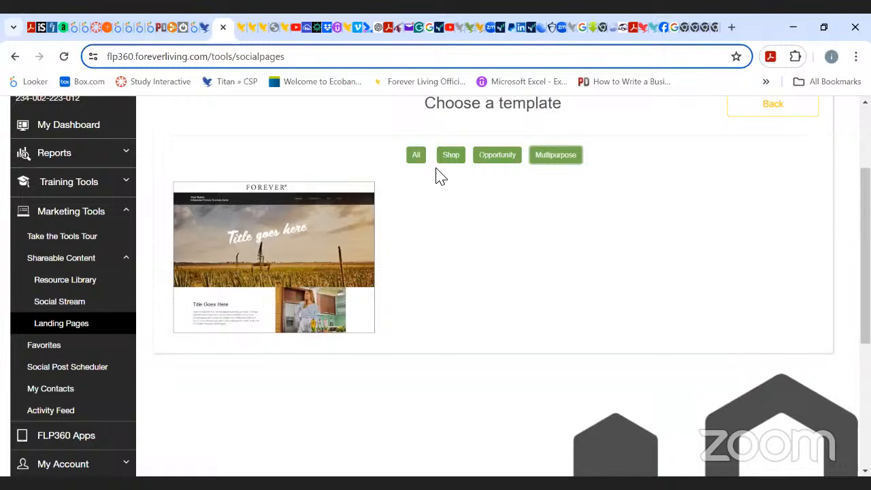
pyautogui.click(416, 158)
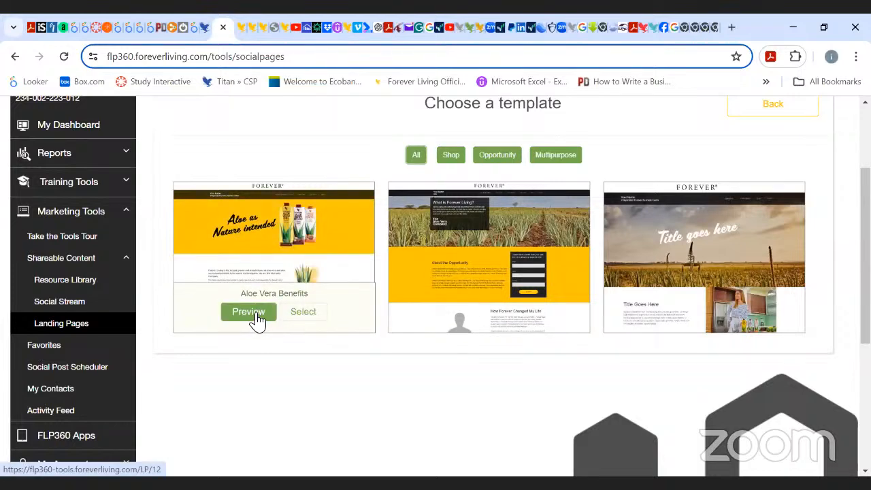
# Preview the Aloe Vera Benefits template in a new tab and scroll through its page.
pyautogui.click(249, 312)
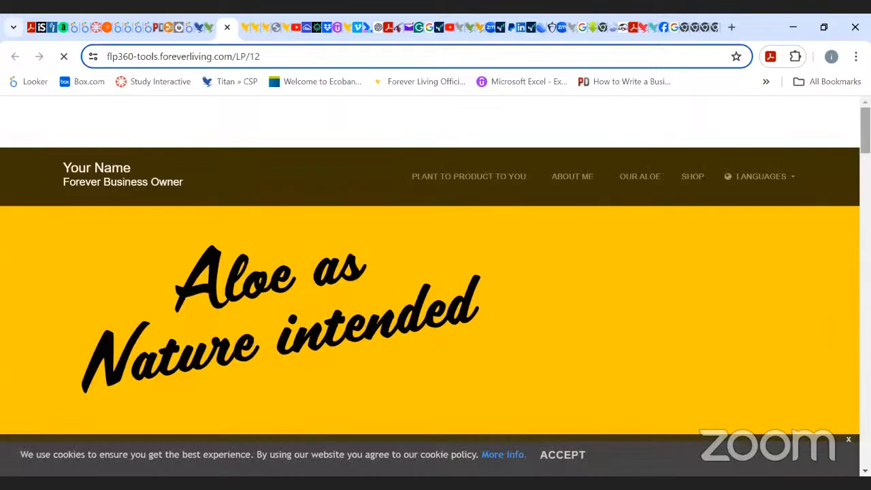
pyautogui.scroll(-8, 435, 286)
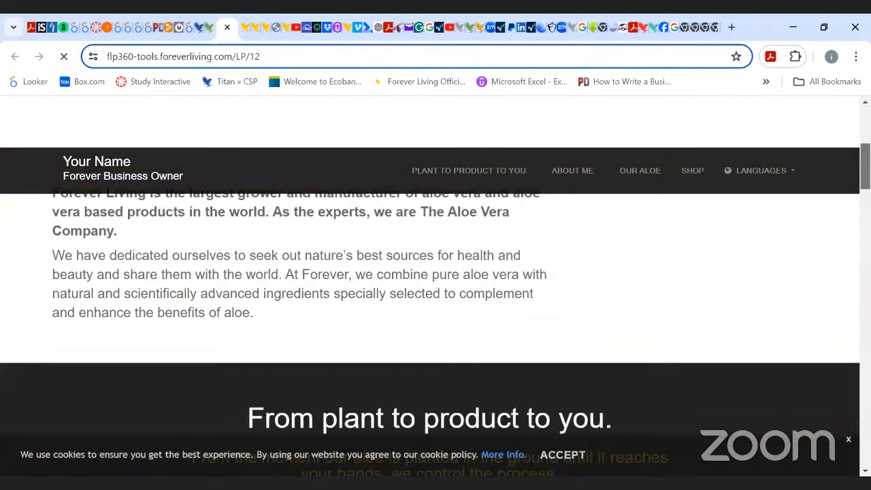
pyautogui.scroll(-10, 435, 307)
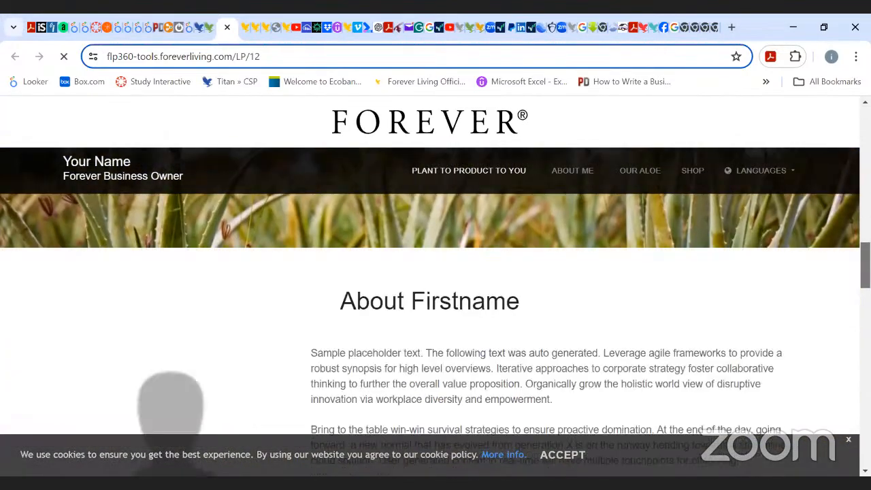
pyautogui.scroll(-12, 435, 306)
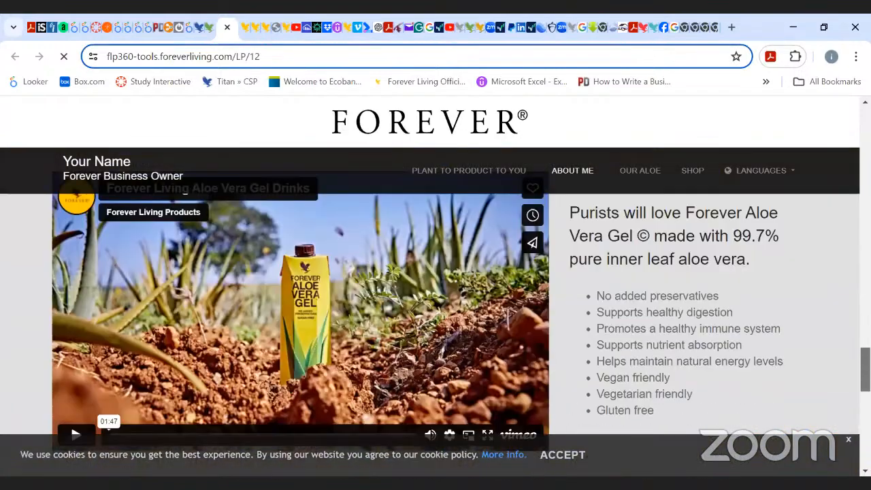
pyautogui.scroll(5, 436, 306)
pyautogui.scroll(-8, 435, 306)
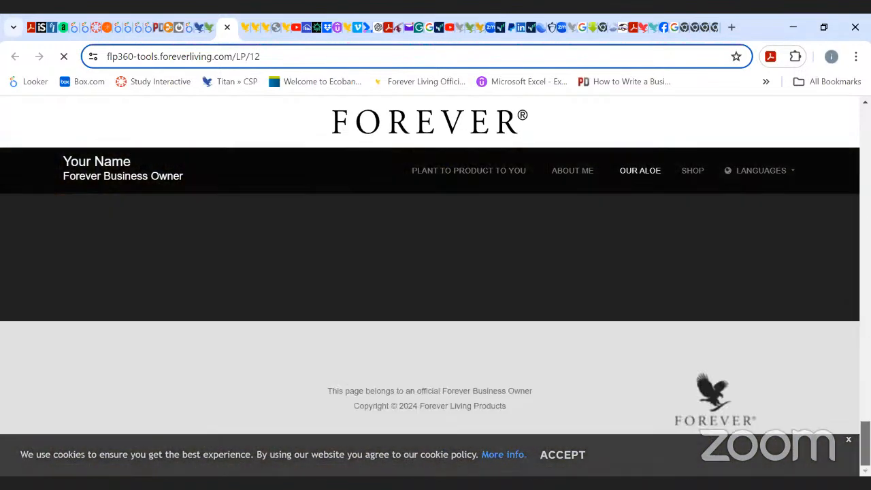
pyautogui.scroll(5, 435, 306)
pyautogui.scroll(12, 838, 187)
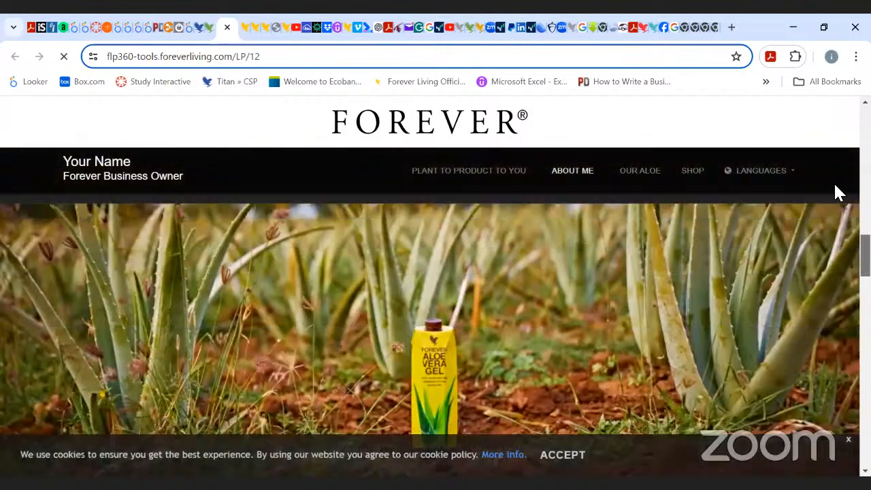
pyautogui.scroll(1, 839, 186)
pyautogui.scroll(-3, 839, 194)
pyautogui.scroll(2, 839, 195)
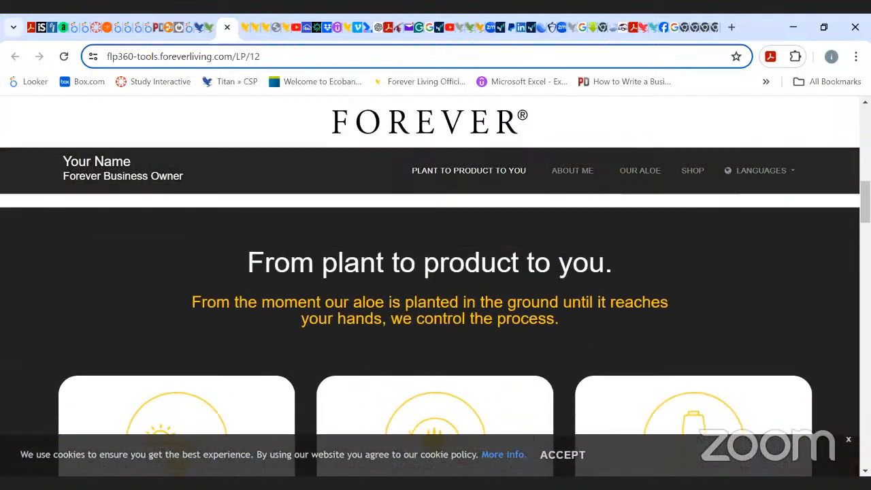
pyautogui.scroll(-1, 839, 194)
pyautogui.scroll(-1, 435, 306)
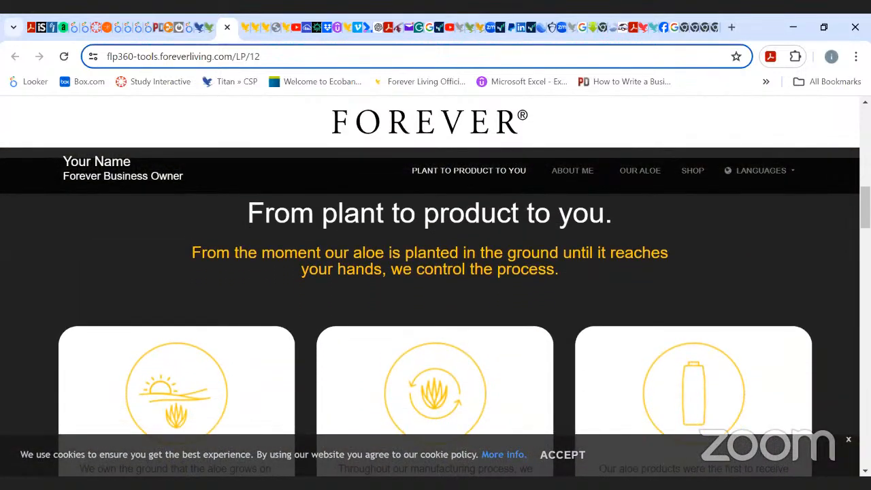
pyautogui.scroll(6, 838, 163)
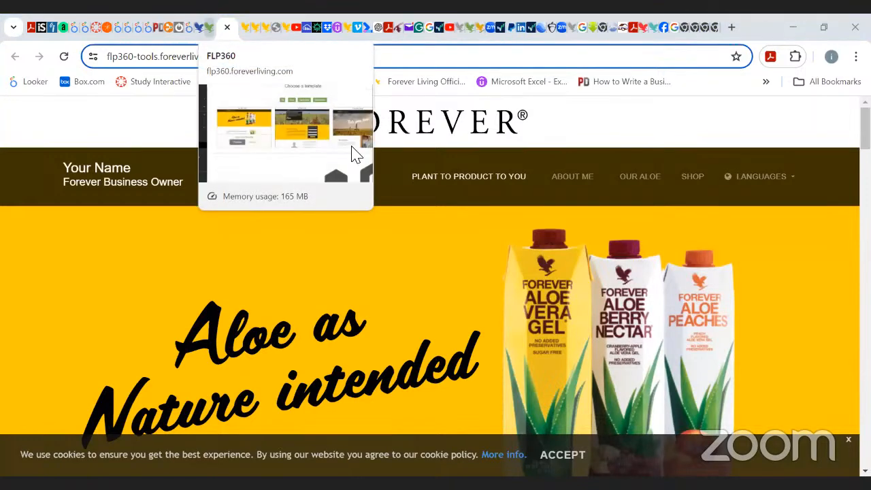
# Return to the FLP360 template chooser and select the Replicated Site template.
pyautogui.click(354, 154)
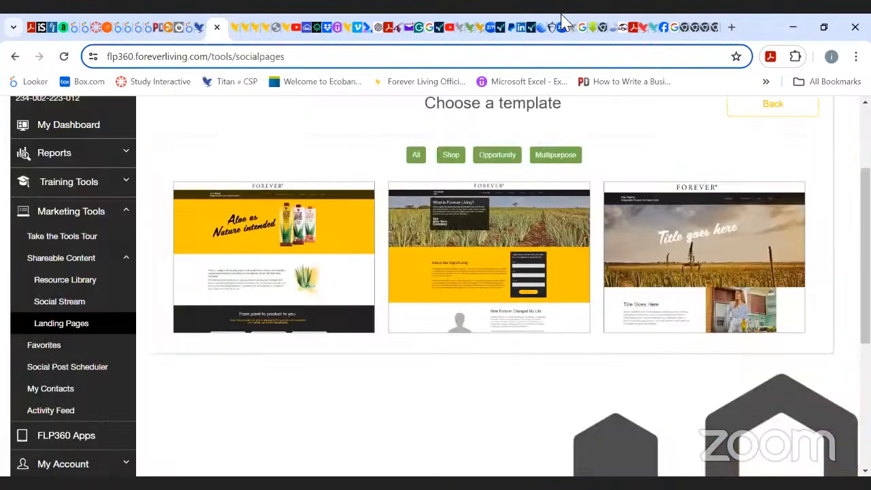
pyautogui.moveTo(281, 334)
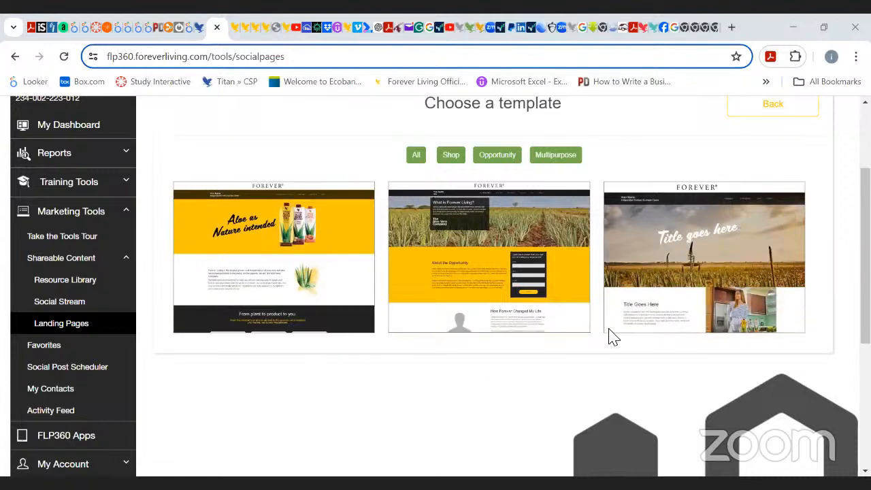
pyautogui.moveTo(306, 322)
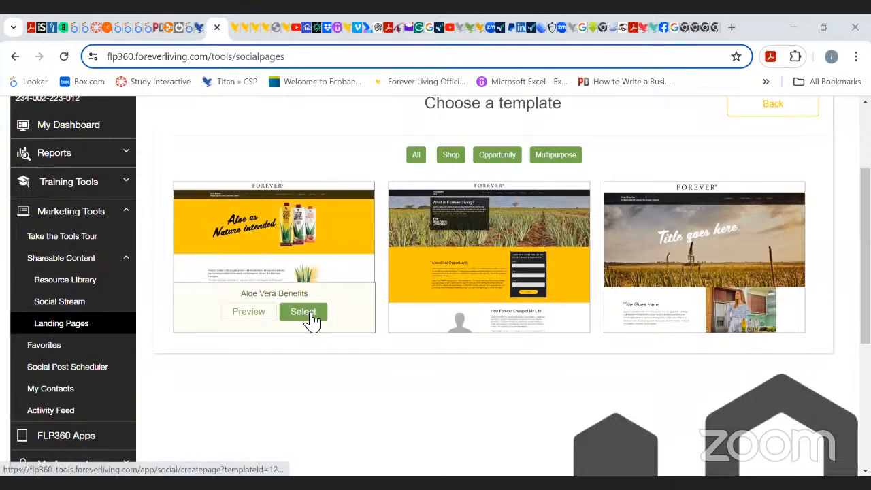
pyautogui.moveTo(539, 317)
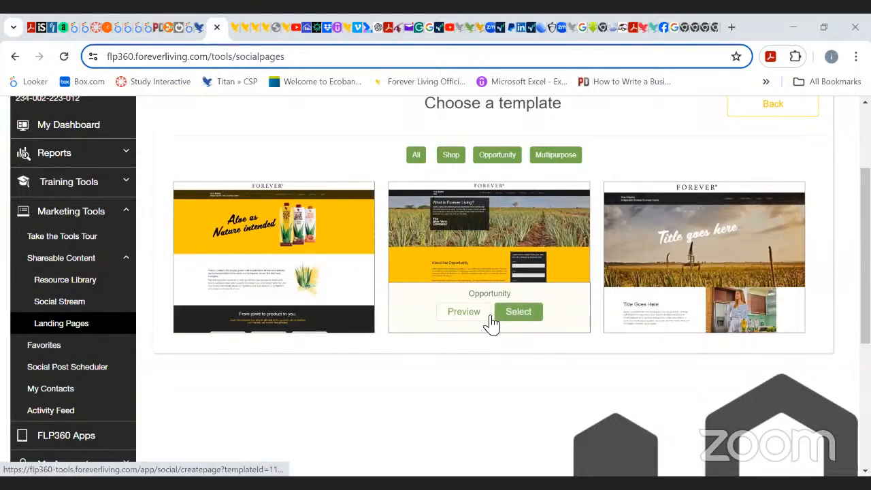
pyautogui.moveTo(789, 311)
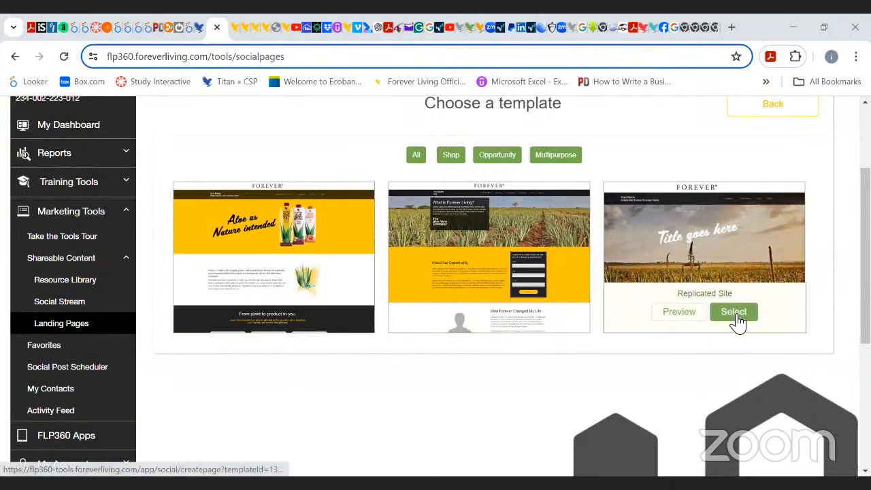
pyautogui.moveTo(549, 255)
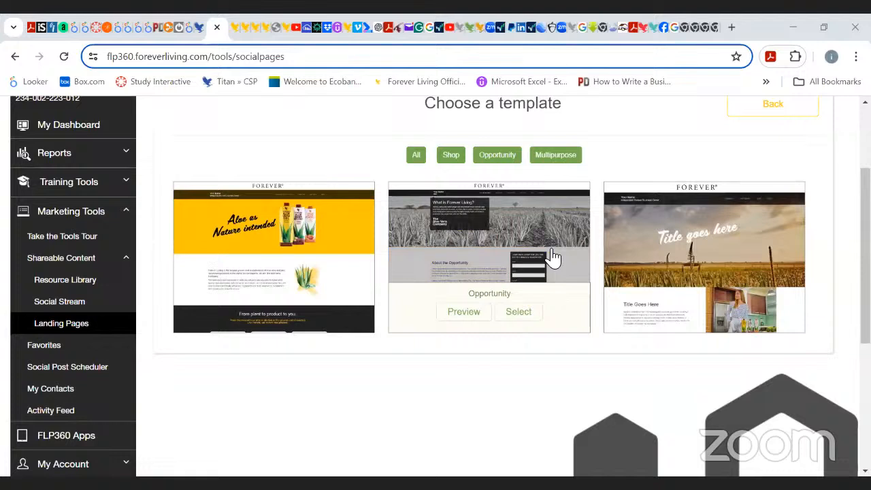
pyautogui.moveTo(746, 323)
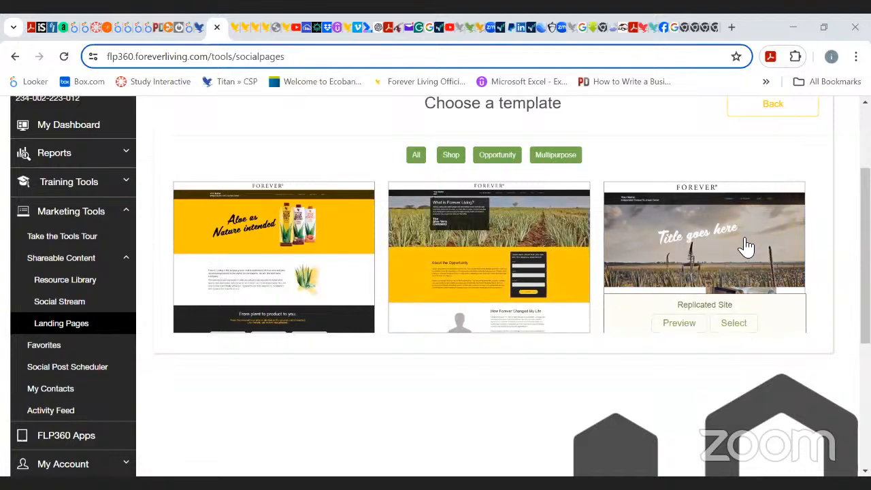
pyautogui.click(745, 318)
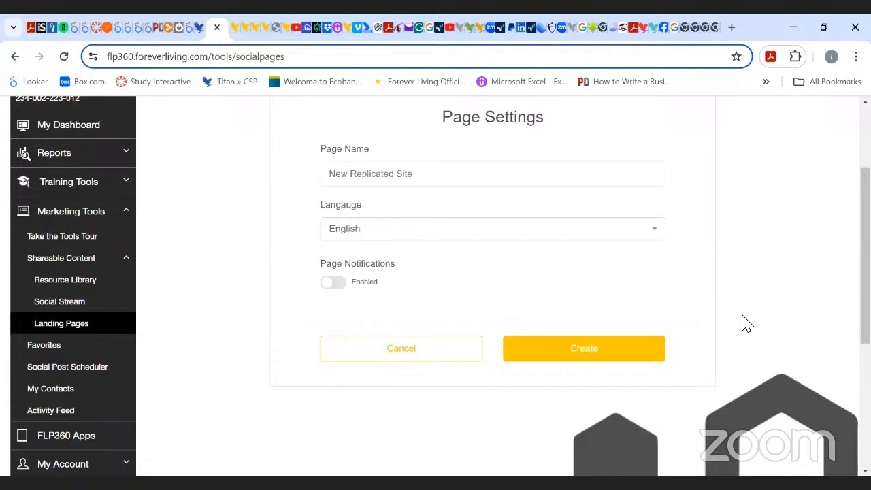
# Clear the default page name in the Page Settings form.
pyautogui.scroll(2, 745, 323)
pyautogui.scroll(-1, 742, 323)
pyautogui.tripleClick(466, 231)
pyautogui.click(467, 231)
pyautogui.press('BackSpace')
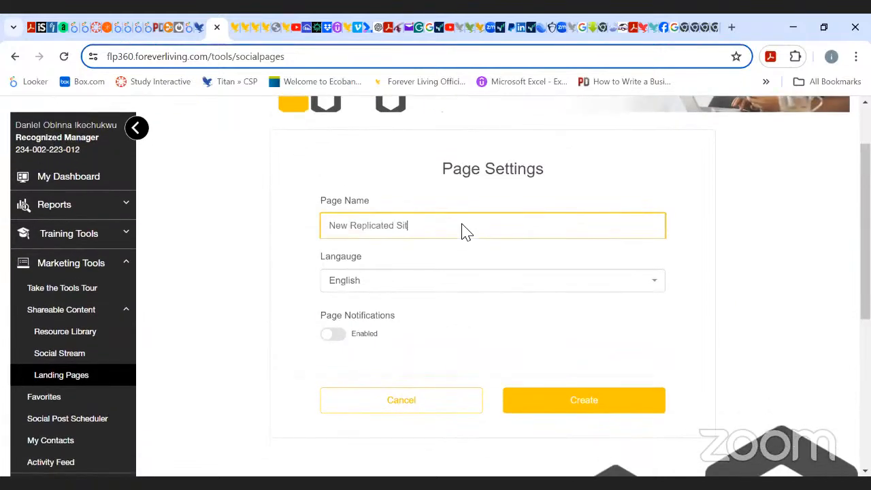
pyautogui.press('BackSpace')
pyautogui.press('BackSpace')
pyautogui.press('BackSpace')
pyautogui.press('BackSpace')
pyautogui.press('BackSpace')
pyautogui.press('BackSpace')
pyautogui.press('BackSpace')
pyautogui.press('BackSpace')
pyautogui.press('BackSpace')
pyautogui.press('BackSpace')
pyautogui.press('BackSpace')
pyautogui.press('BackSpace')
pyautogui.press('BackSpace')
pyautogui.press('BackSpace')
pyautogui.press('BackSpace')
pyautogui.press('BackSpace')
pyautogui.press('BackSpace')
pyautogui.press('BackSpace')
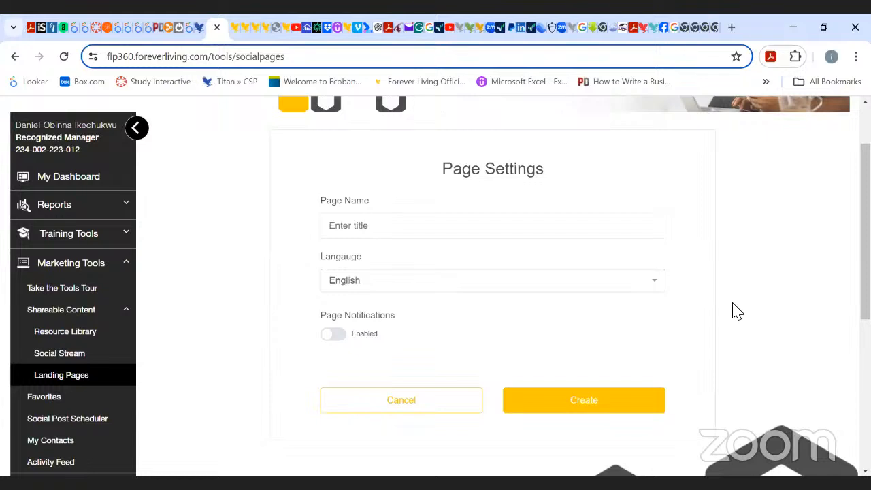
pyautogui.click(412, 232)
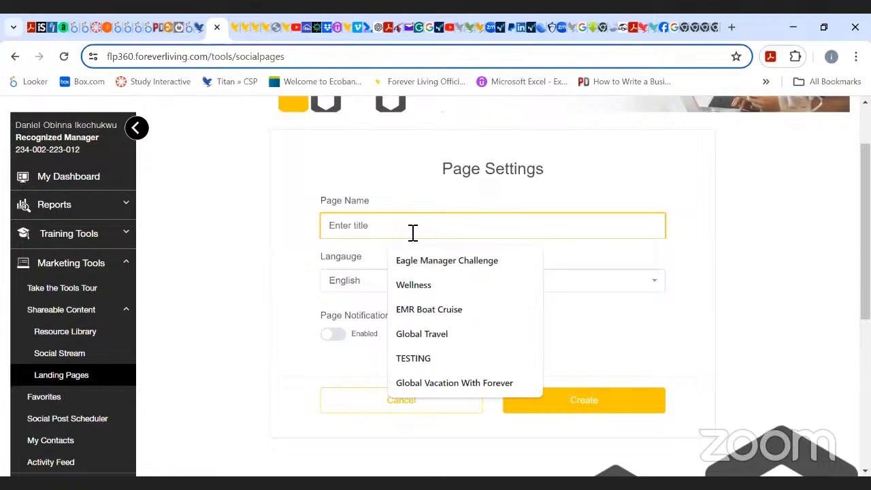
pyautogui.write('Bu')
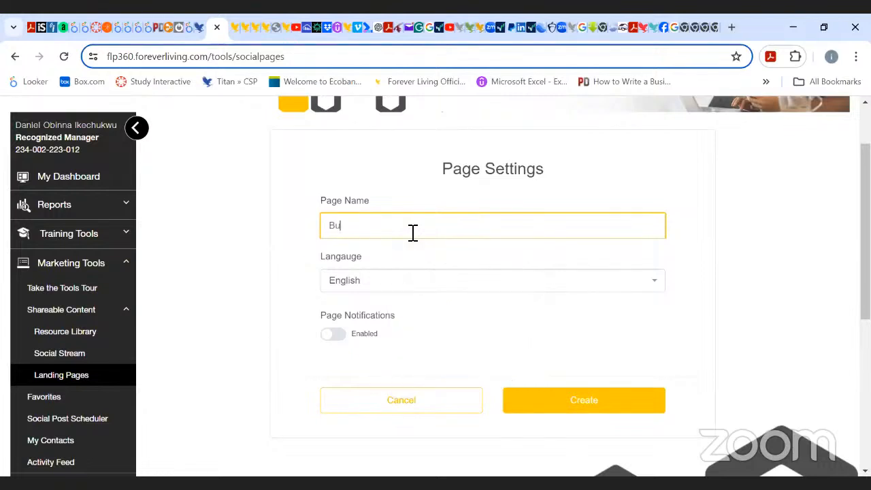
pyautogui.press('BackSpace')
pyautogui.press('BackSpace')
pyautogui.write('W')
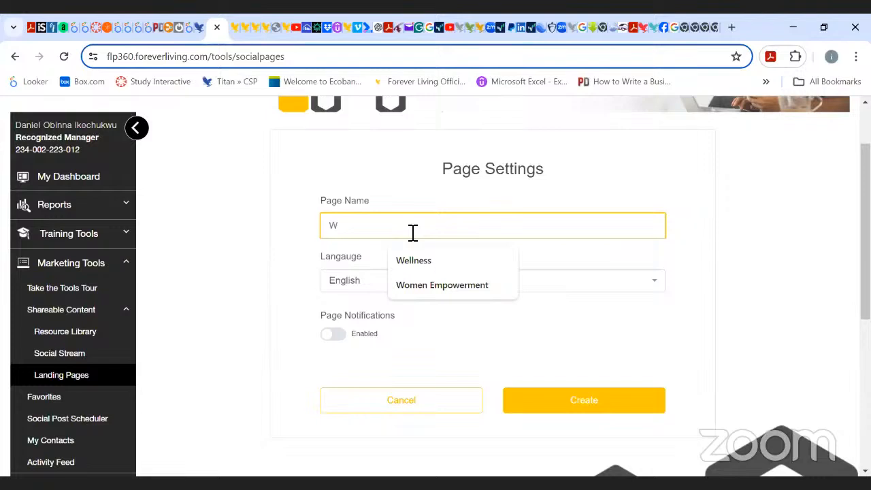
pyautogui.press('BackSpace')
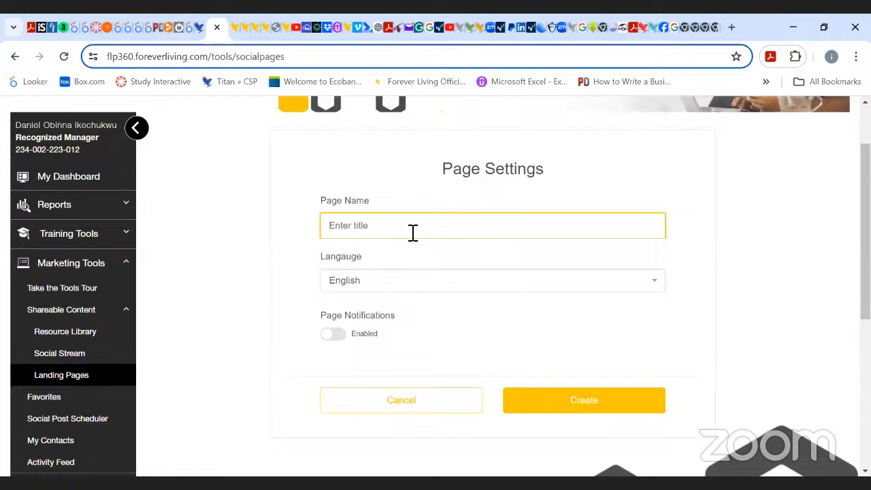
# Enter Women Empowerment as the page name, fixing the misspelled word.
pyautogui.write('W')
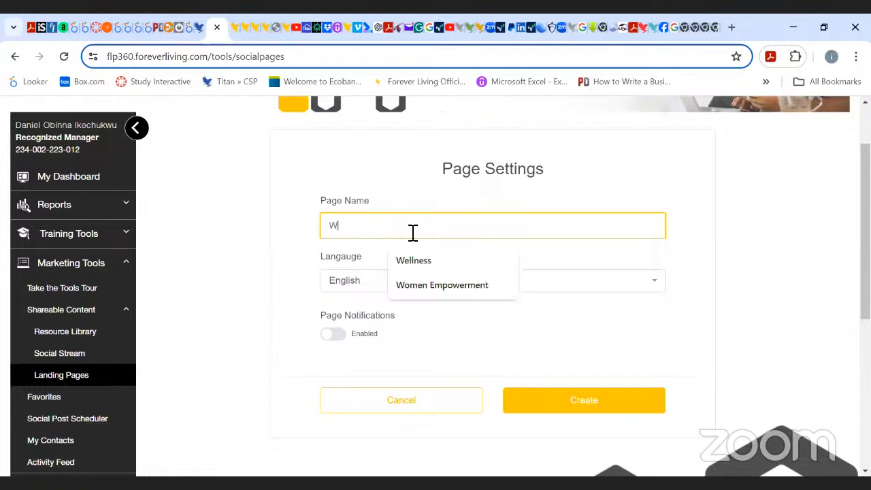
pyautogui.write('omen')
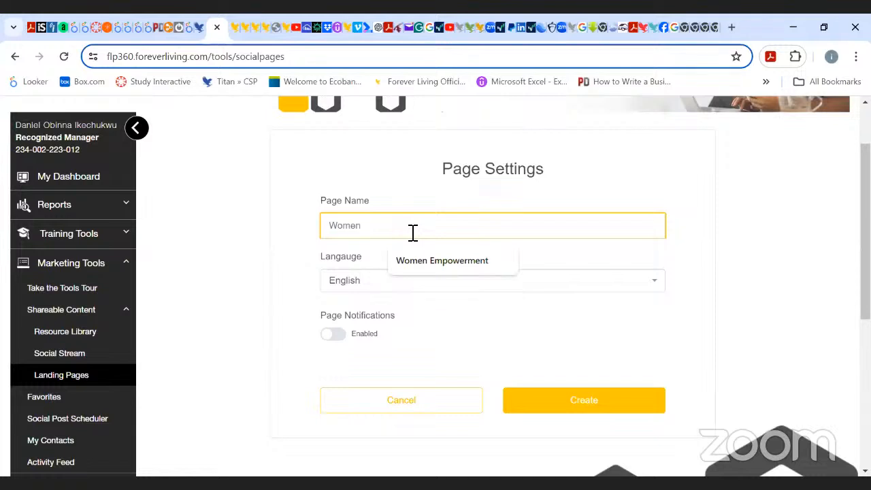
pyautogui.write(' Empowermenr')
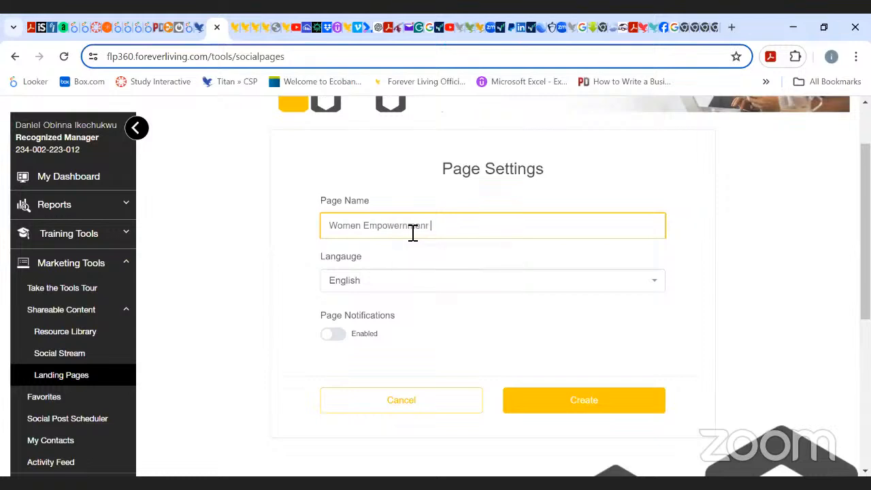
pyautogui.doubleClick(413, 232)
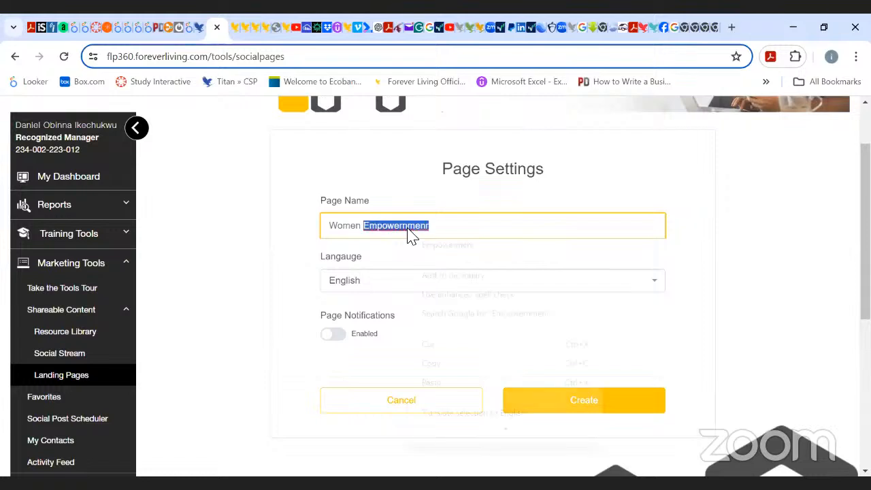
pyautogui.rightClick(408, 236)
pyautogui.click(457, 246)
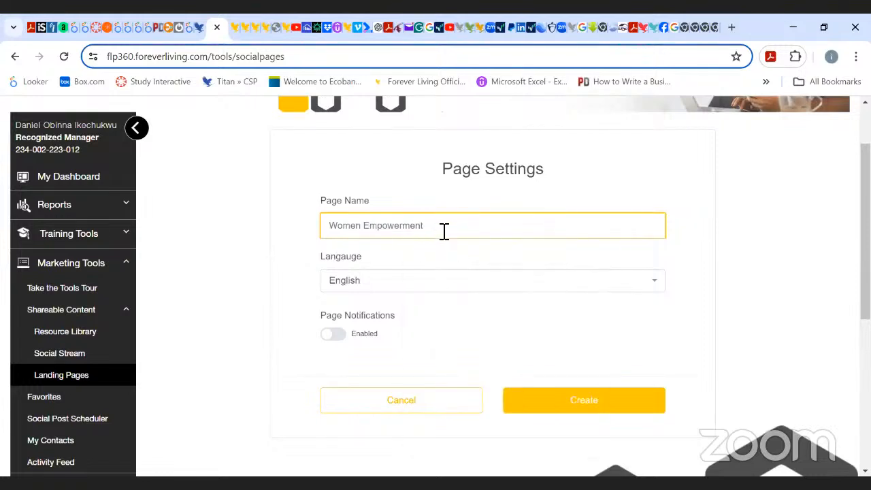
pyautogui.click(655, 283)
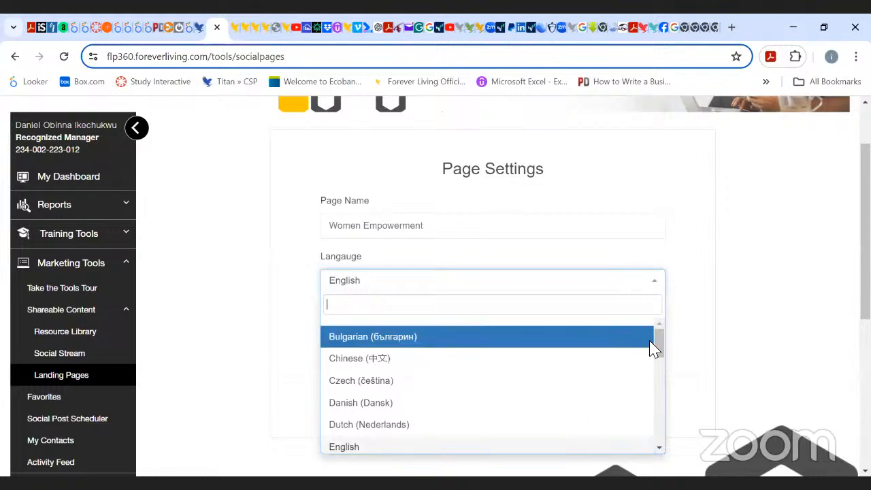
pyautogui.moveTo(663, 348)
pyautogui.mouseDown()
pyautogui.moveTo(661, 453)
pyautogui.moveTo(660, 344)
pyautogui.mouseUp()
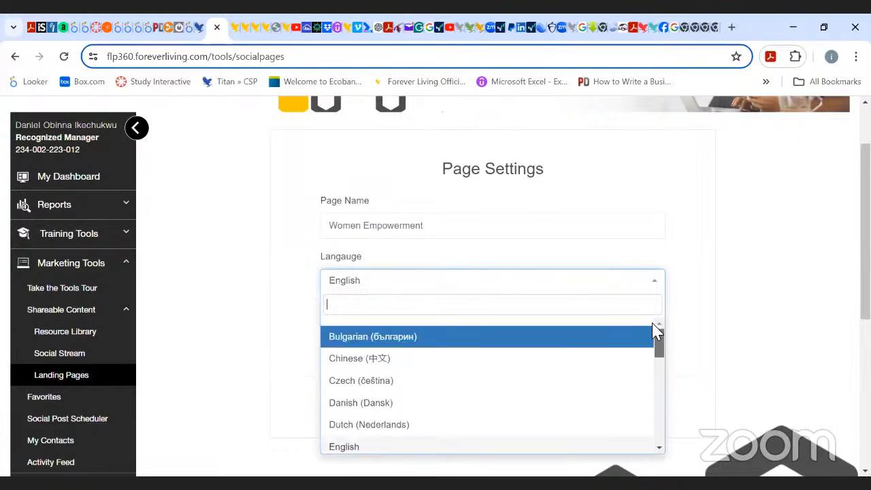
pyautogui.click(581, 289)
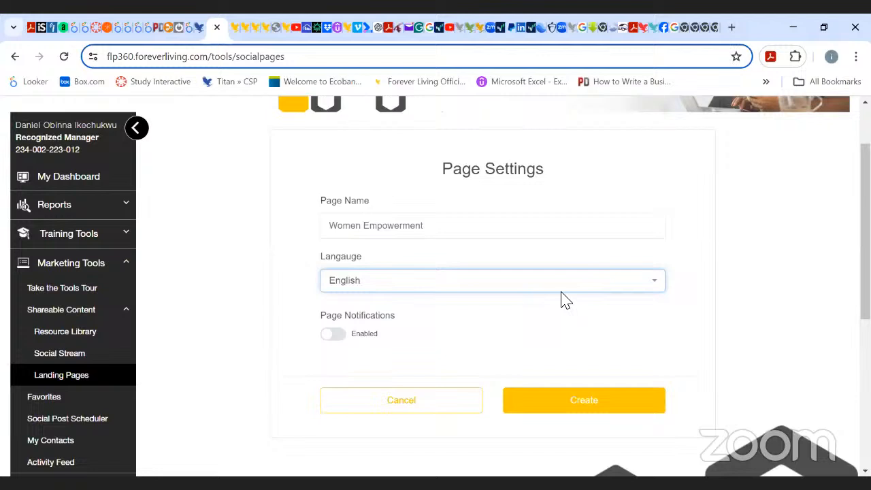
# Enable page notifications and create the page.
pyautogui.click(333, 334)
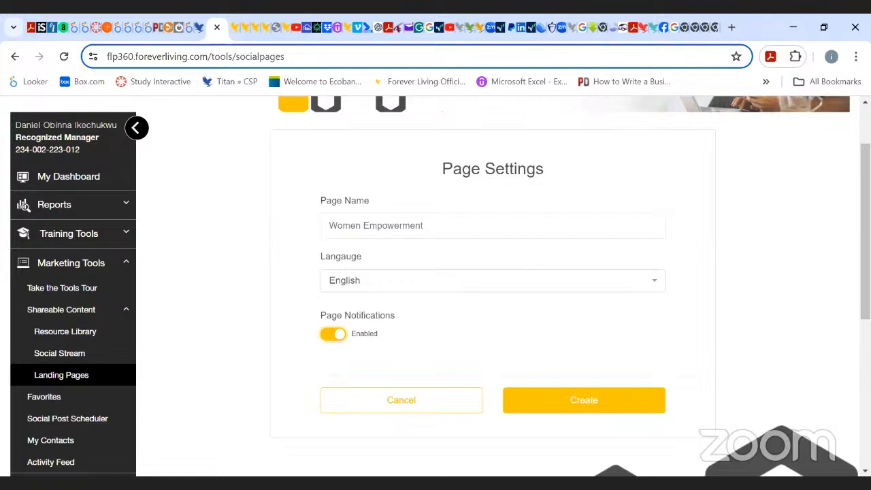
pyautogui.scroll(-2, 435, 286)
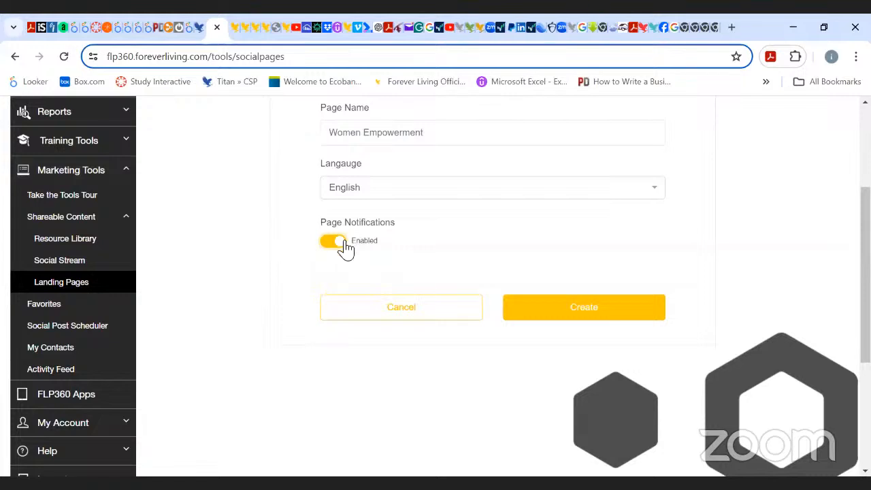
pyautogui.click(579, 311)
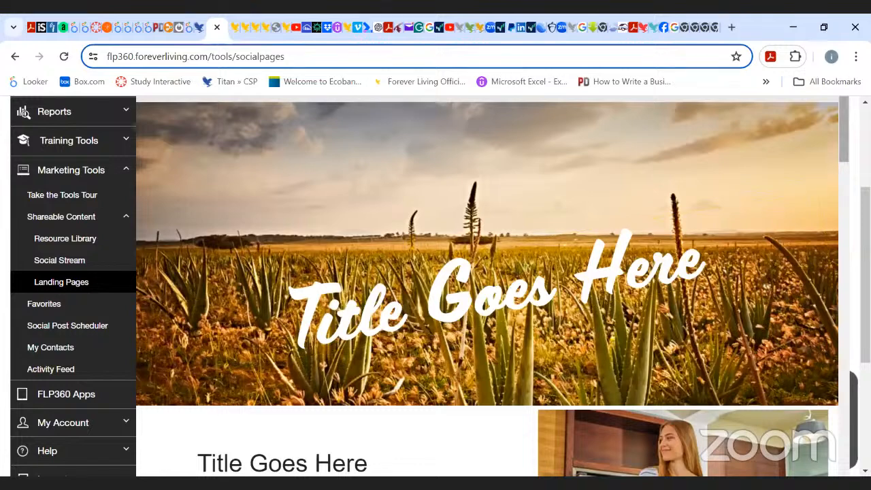
# Scroll through the new landing page in the page editor to review its sections.
pyautogui.scroll(-3, 690, 327)
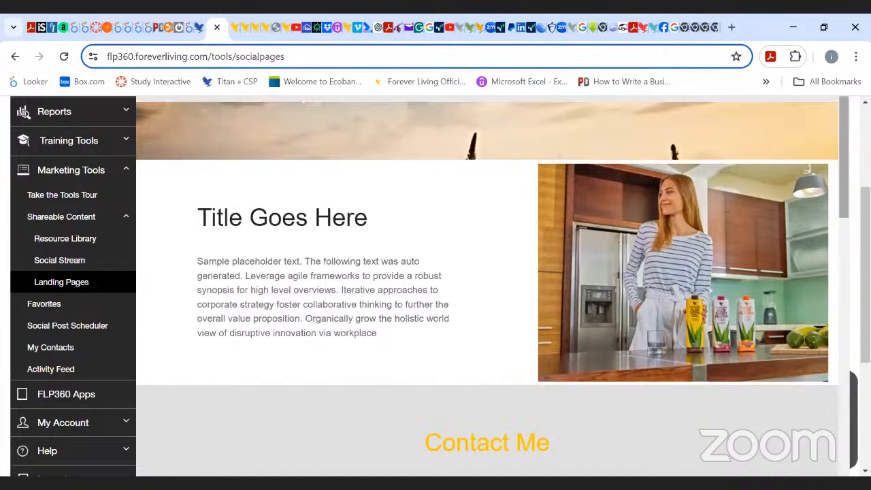
pyautogui.scroll(-5, 486, 286)
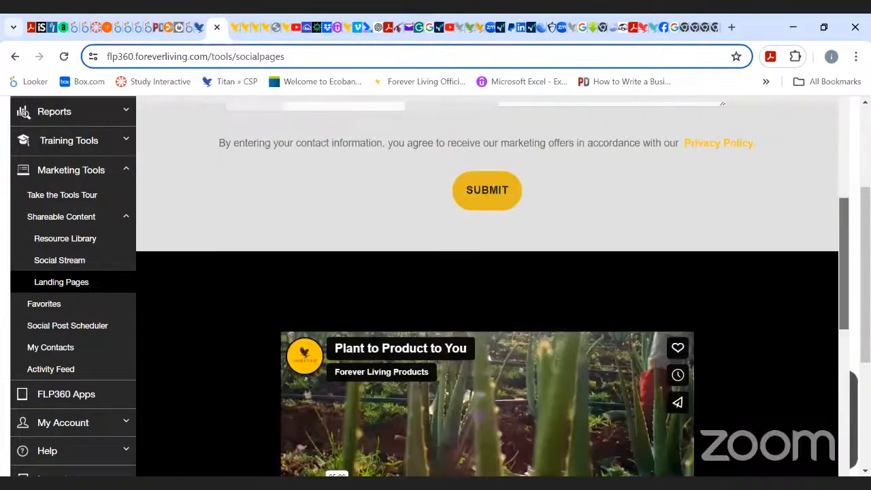
pyautogui.scroll(-1, 486, 285)
pyautogui.scroll(-10, 487, 286)
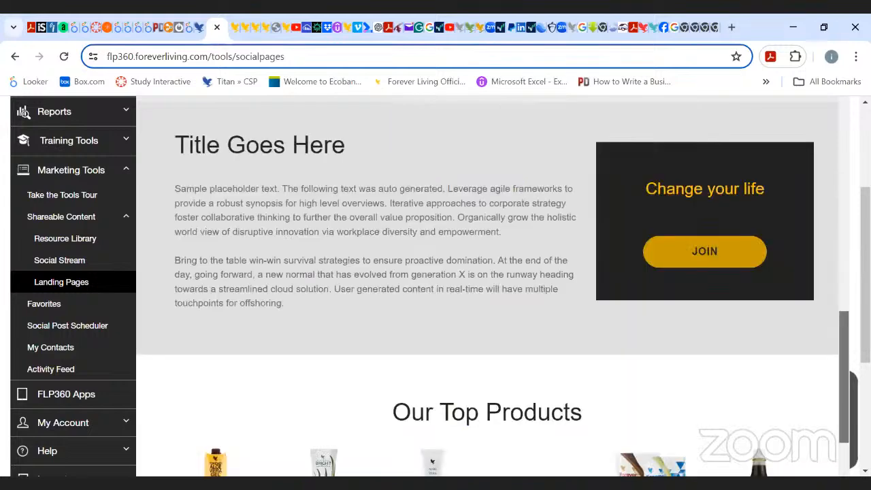
pyautogui.scroll(2, 487, 286)
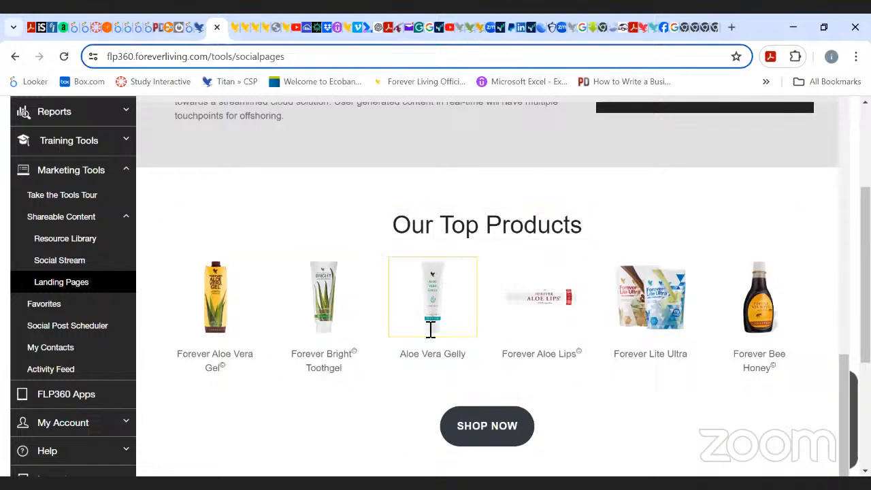
pyautogui.scroll(-3, 487, 286)
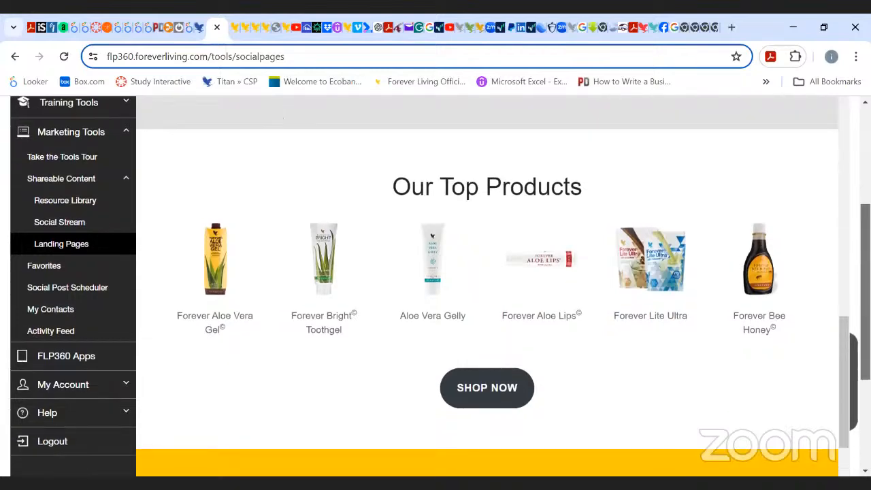
pyautogui.scroll(3, 487, 286)
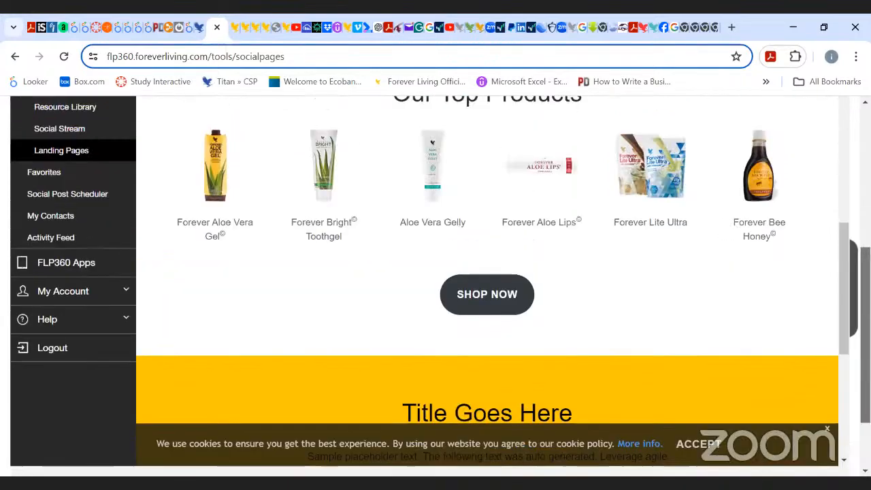
pyautogui.scroll(-1, 487, 286)
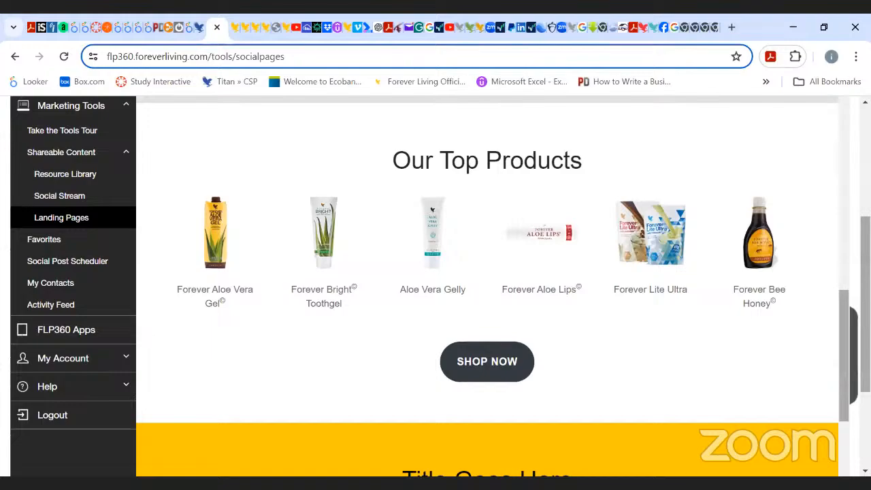
pyautogui.scroll(-6, 829, 291)
pyautogui.scroll(5, 830, 292)
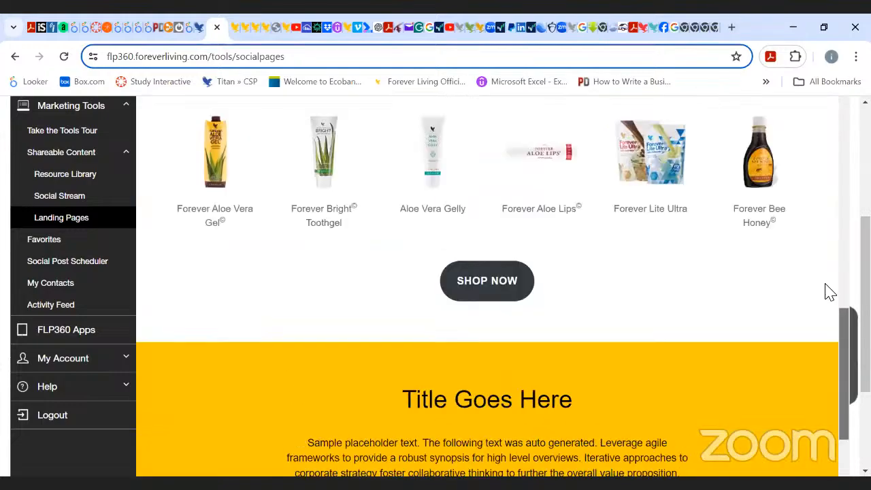
pyautogui.scroll(8, 830, 292)
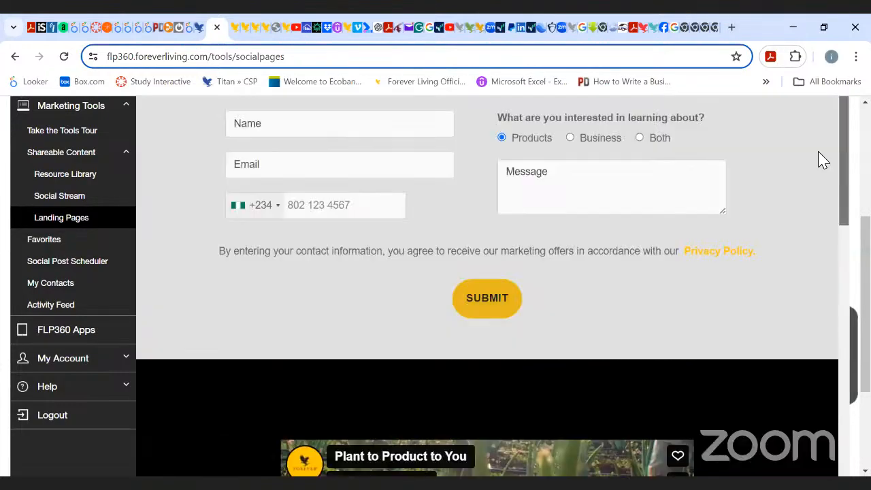
pyautogui.scroll(5, 820, 136)
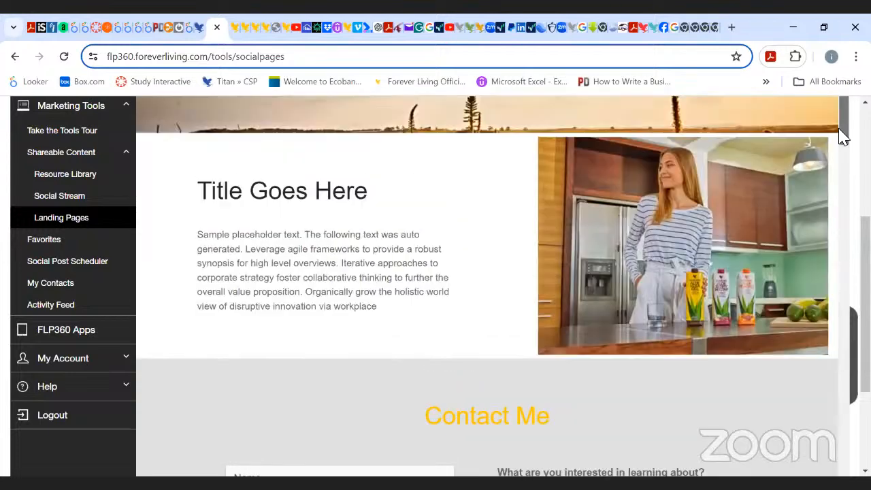
pyautogui.scroll(-3, 842, 136)
pyautogui.scroll(2, 435, 286)
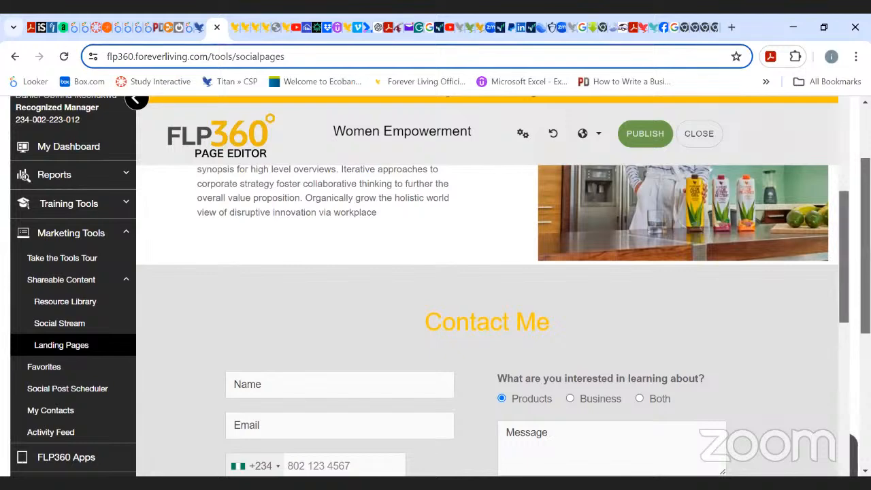
pyautogui.scroll(5, 839, 138)
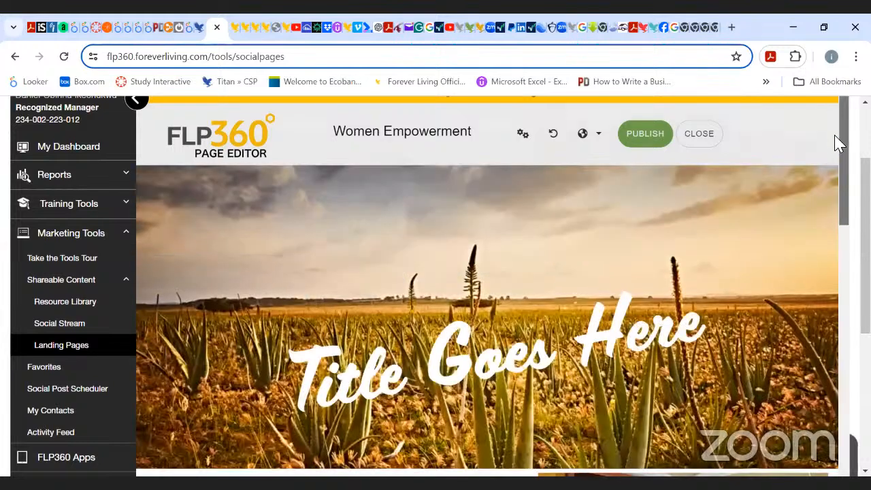
pyautogui.scroll(-3, 843, 122)
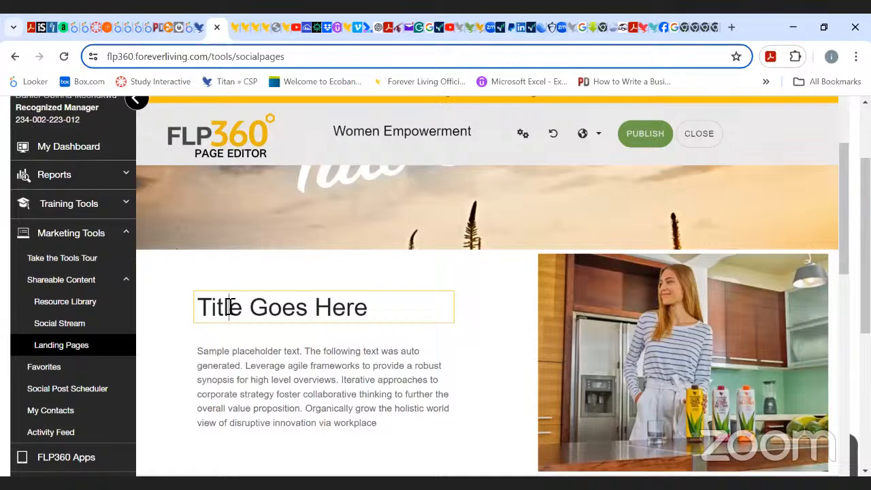
# Delete six characters from the end of the Title Goes Here heading beside the kitchen photo.
pyautogui.click(383, 307)
pyautogui.press('BackSpace')
pyautogui.press('BackSpace')
pyautogui.press('BackSpace')
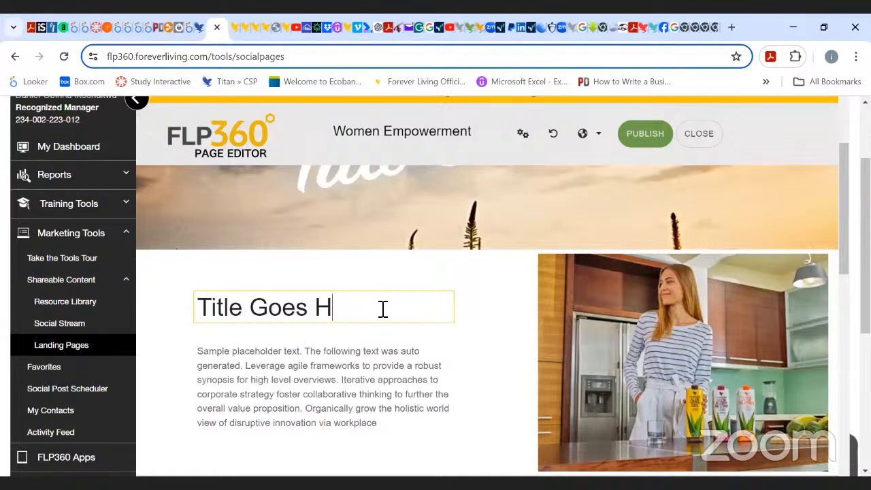
pyautogui.press('BackSpace')
pyautogui.press('BackSpace')
pyautogui.press('BackSpace')
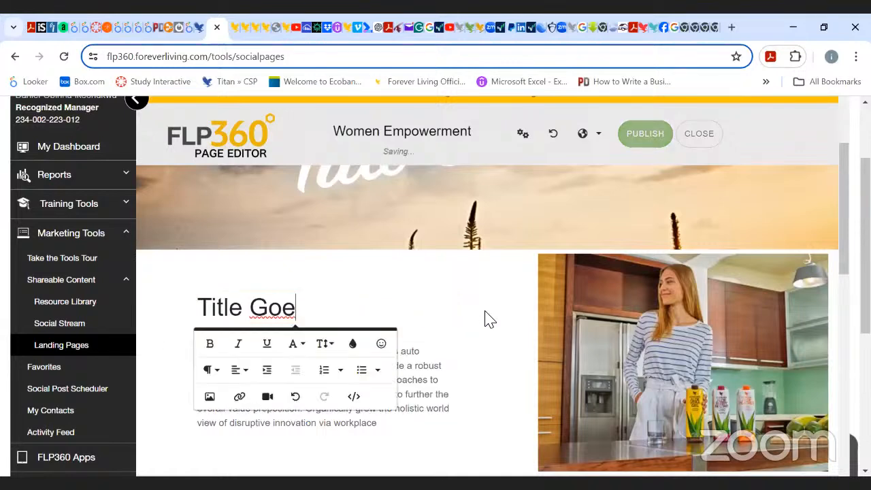
pyautogui.click(485, 317)
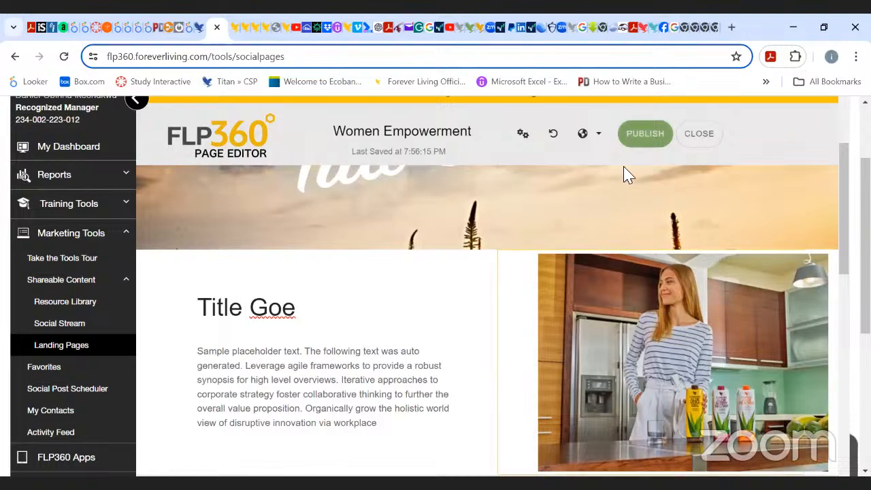
# Open the page editor's language menu.
pyautogui.moveTo(844, 194); pyautogui.dragTo(819, 114)
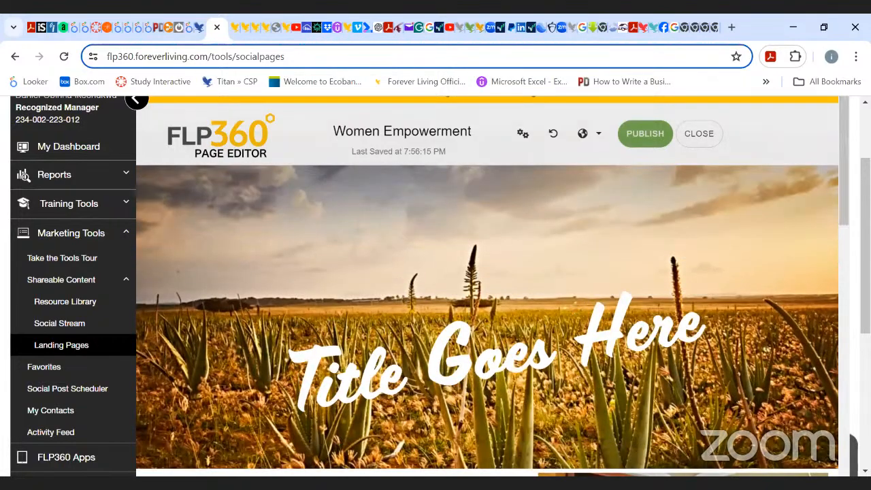
pyautogui.scroll(1, 436, 286)
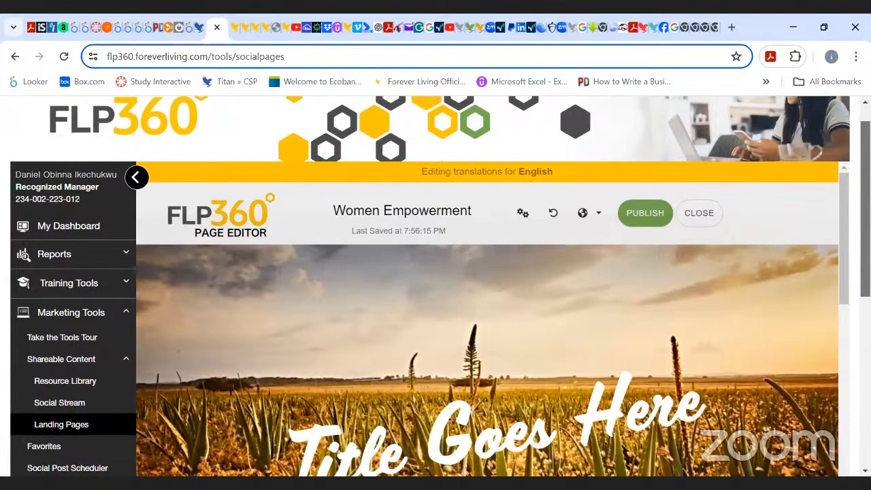
pyautogui.click(601, 217)
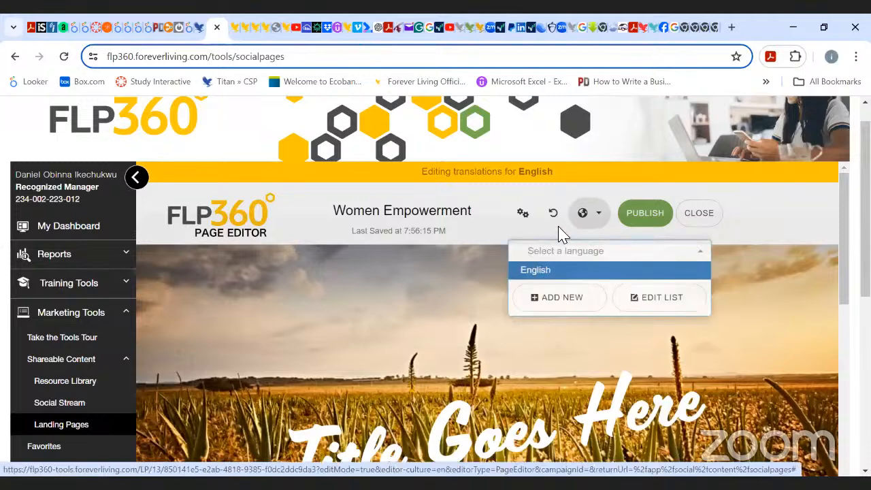
# Open Advanced Page Settings and review its vanity URL, title, description, keywords and notification fields.
pyautogui.click(523, 215)
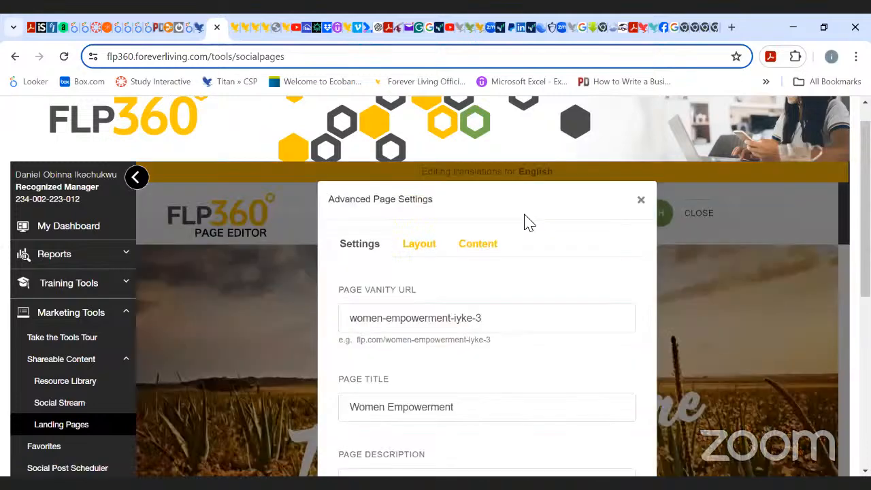
pyautogui.click(641, 201)
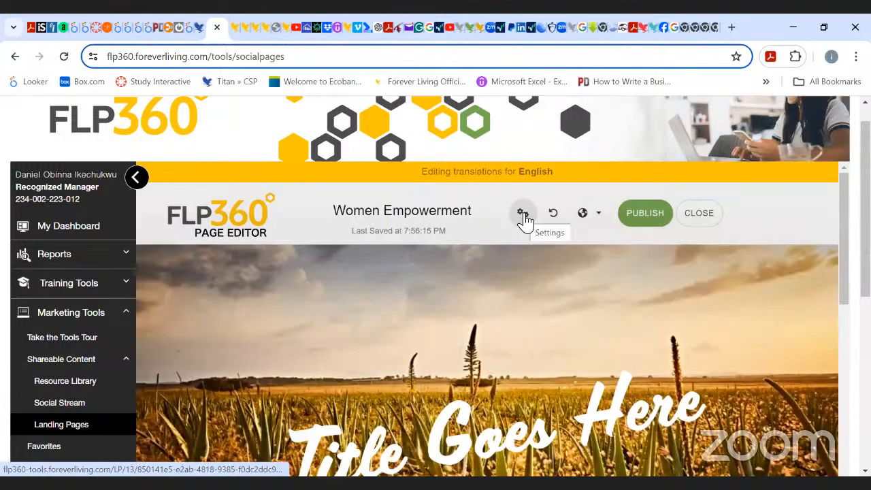
pyautogui.click(522, 215)
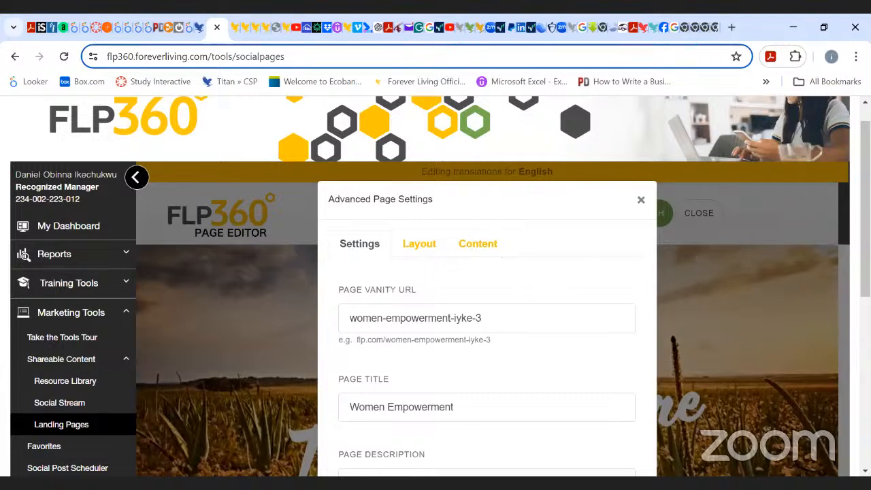
pyautogui.scroll(-3, 487, 306)
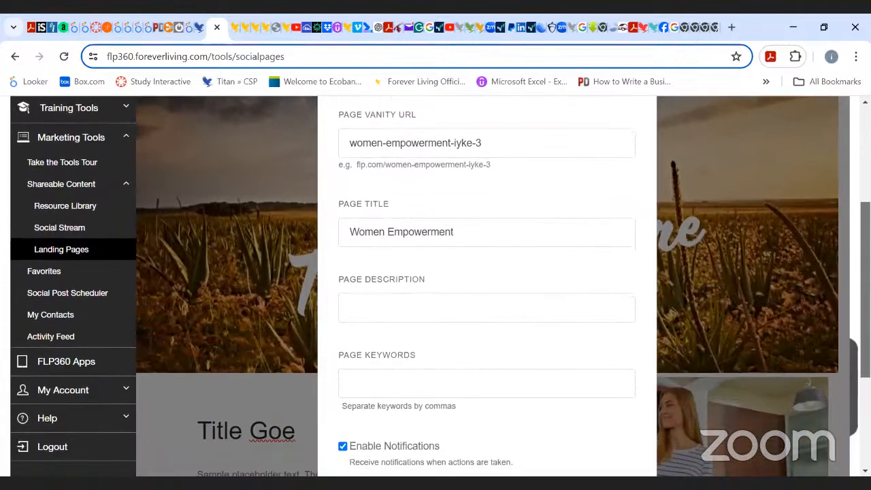
pyautogui.scroll(-2, 487, 286)
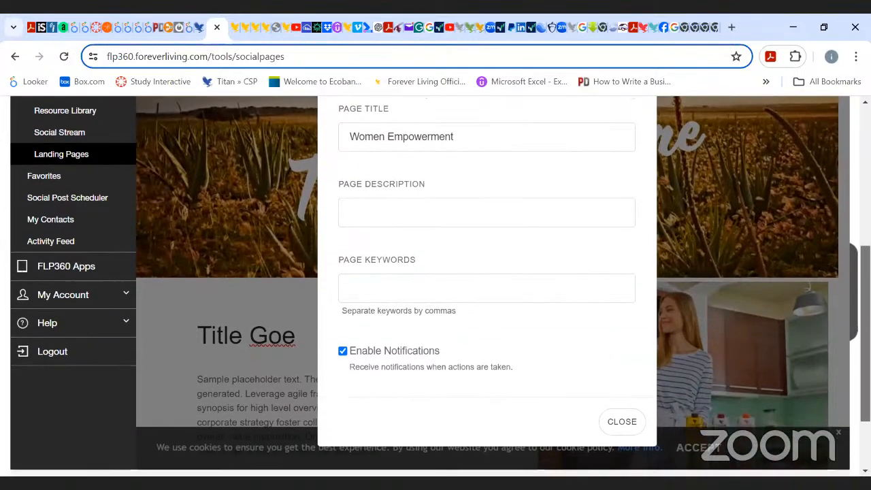
# Fill the page keywords with "Women, business, Empowerment, entrepreneurs, network marketing," accepting the spelling suggestion for network marketing.
pyautogui.click(517, 220)
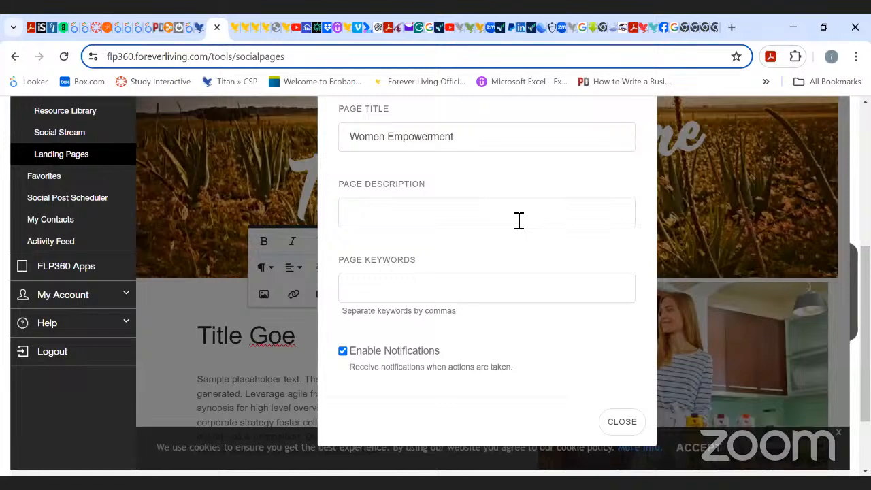
pyautogui.click(361, 217)
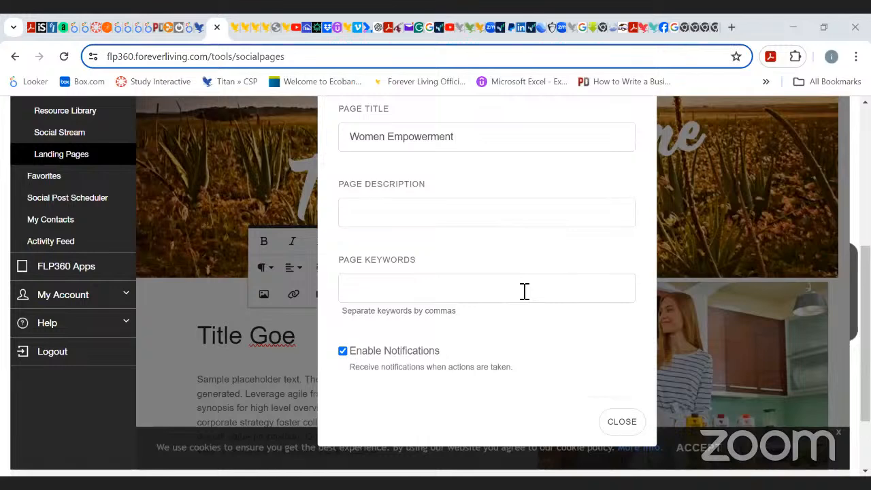
pyautogui.click(399, 212)
pyautogui.click(439, 296)
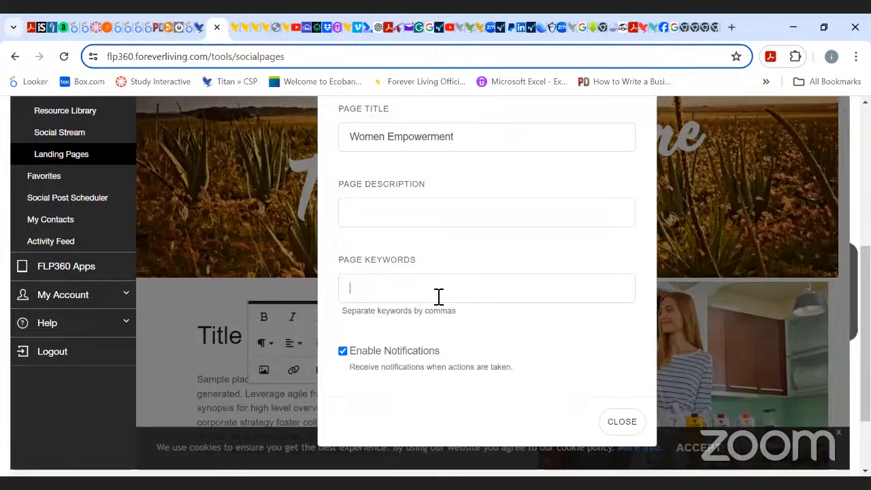
pyautogui.write('W')
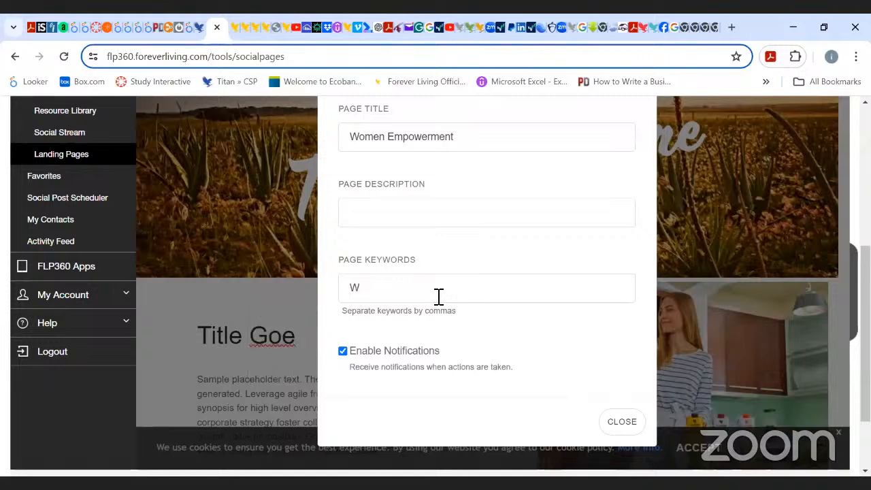
pyautogui.write('omen, ')
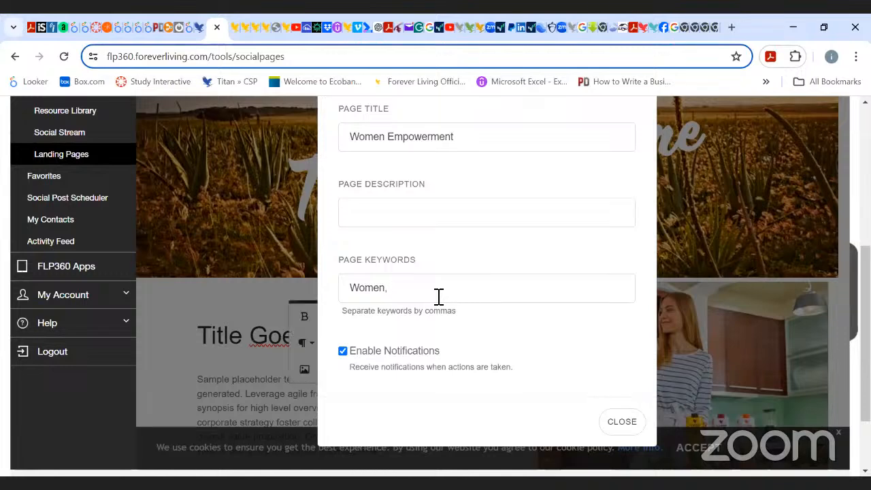
pyautogui.write('business')
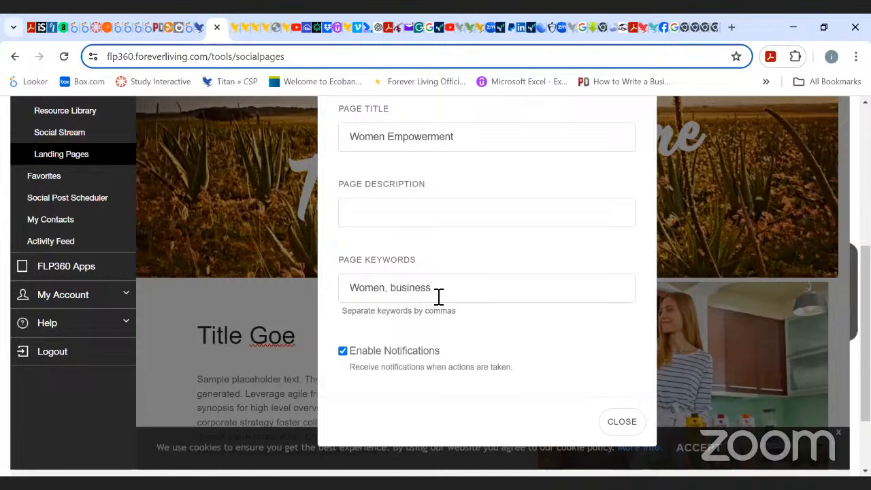
pyautogui.write(', Empowerment, entre')
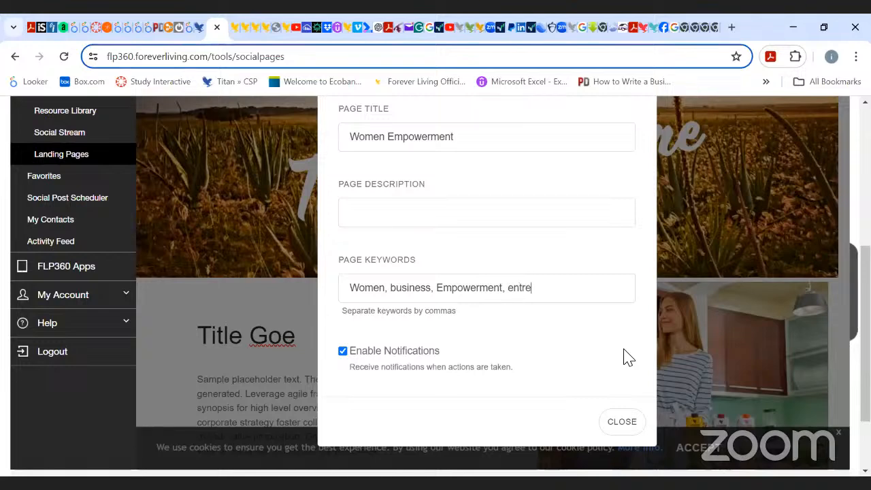
pyautogui.write('preneur')
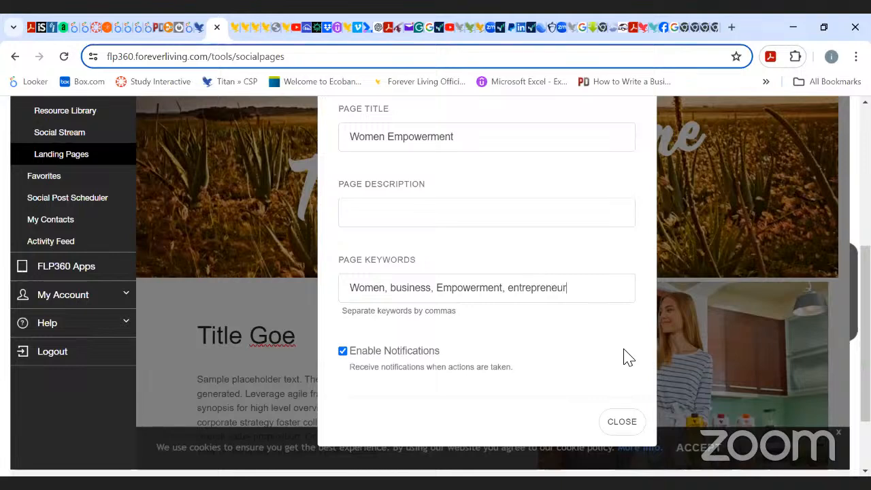
pyautogui.press('BackSpace')
pyautogui.write('s')
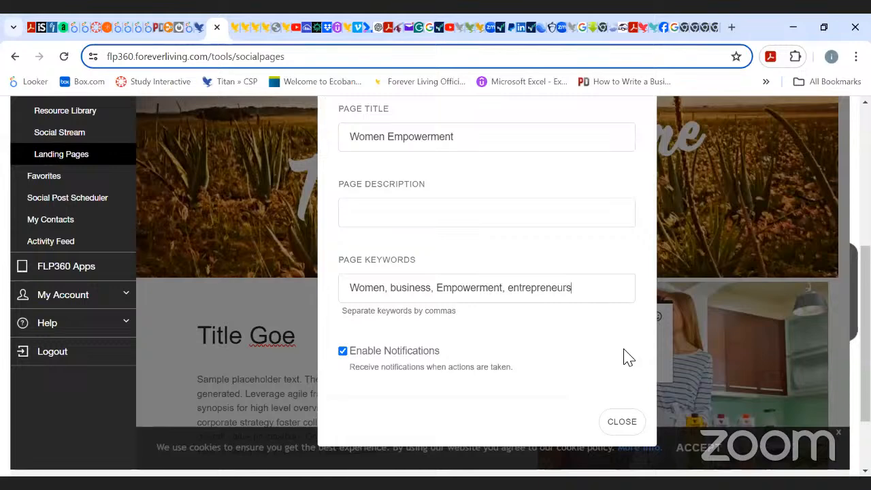
pyautogui.write(', ')
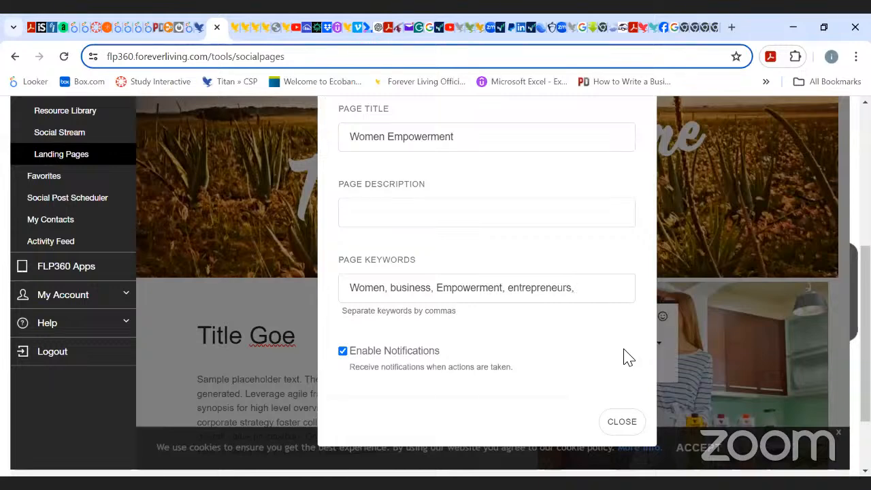
pyautogui.write('n')
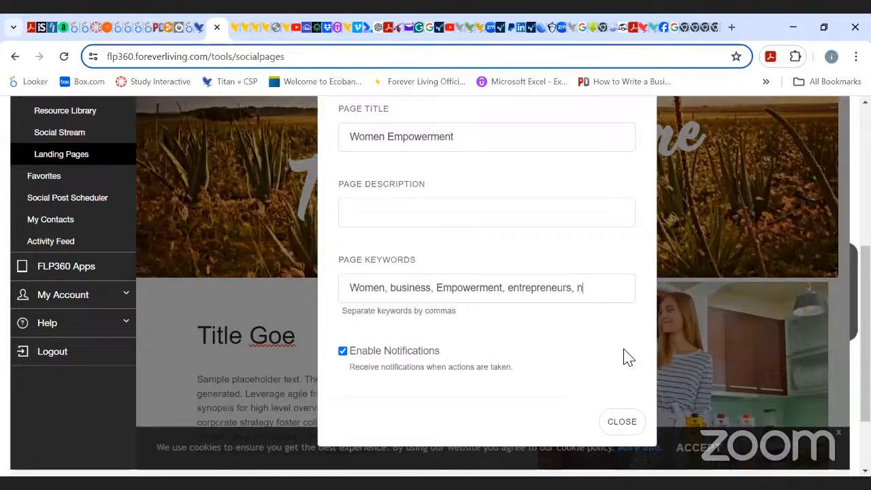
pyautogui.write('etworkma')
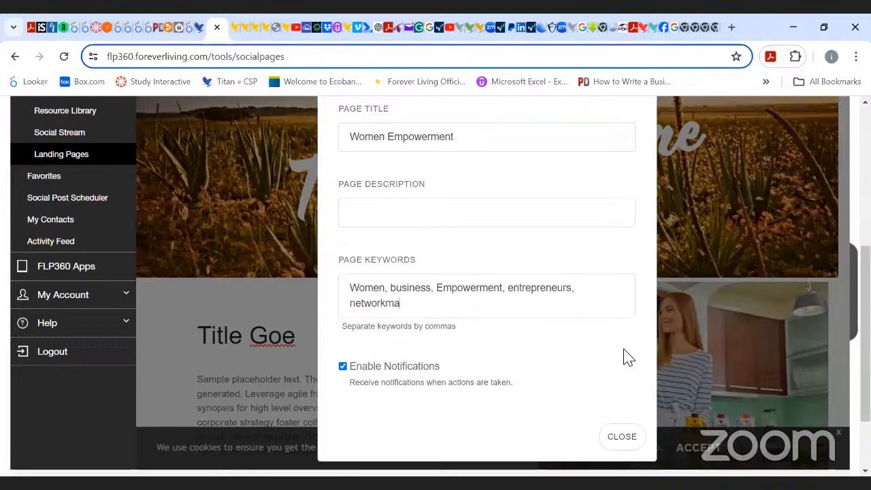
pyautogui.write('rk')
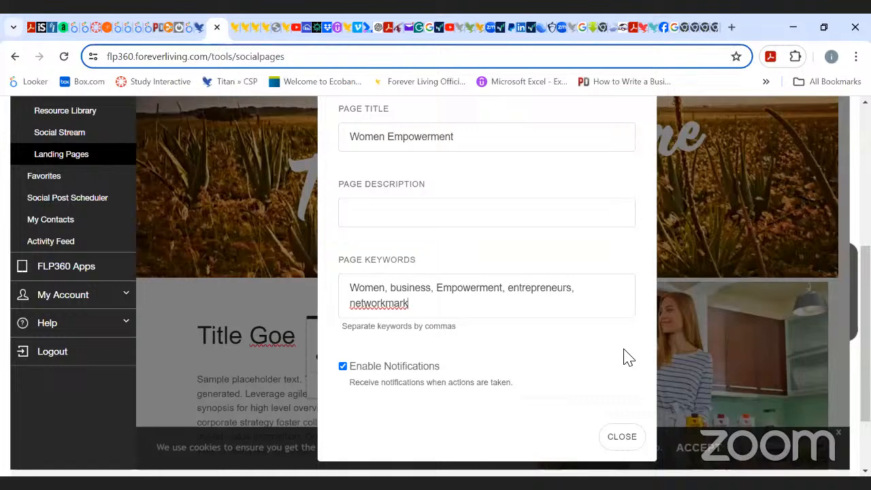
pyautogui.write('eting')
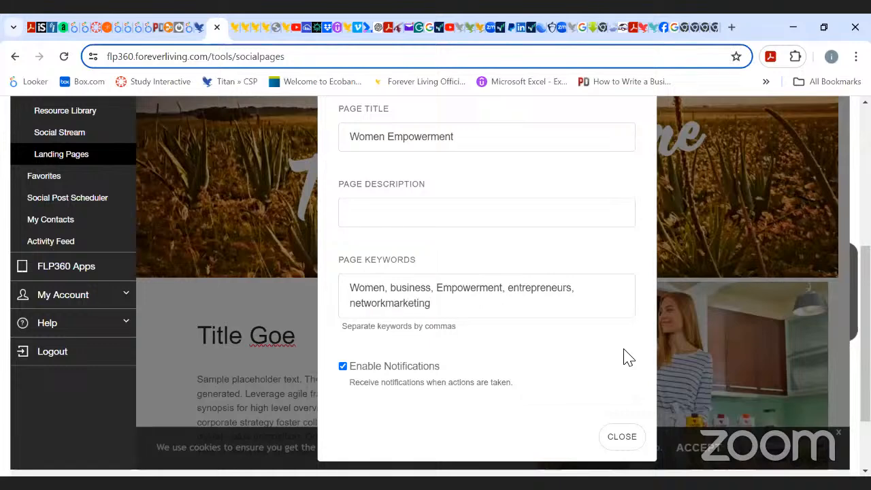
pyautogui.write(',')
pyautogui.rightClick(402, 305)
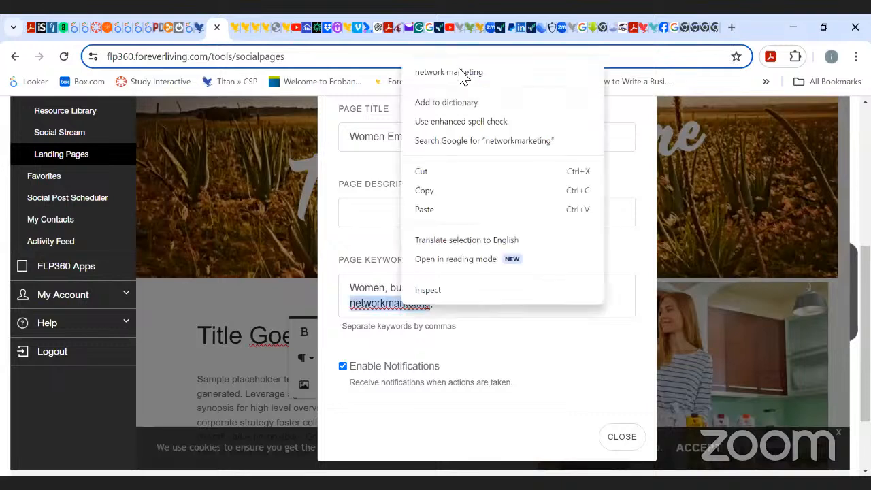
pyautogui.click(459, 75)
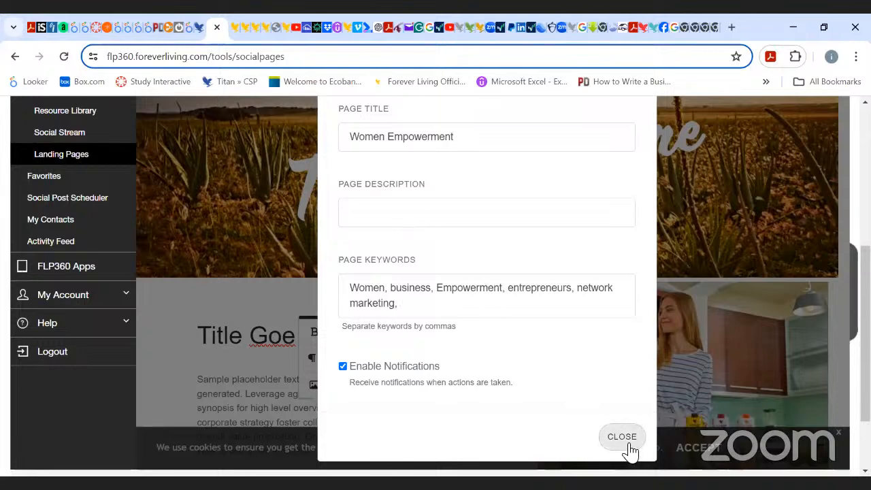
# Review the page sections and capture fields on the Layout tab of Advanced Page Settings, then close the dialog.
pyautogui.scroll(1, 486, 285)
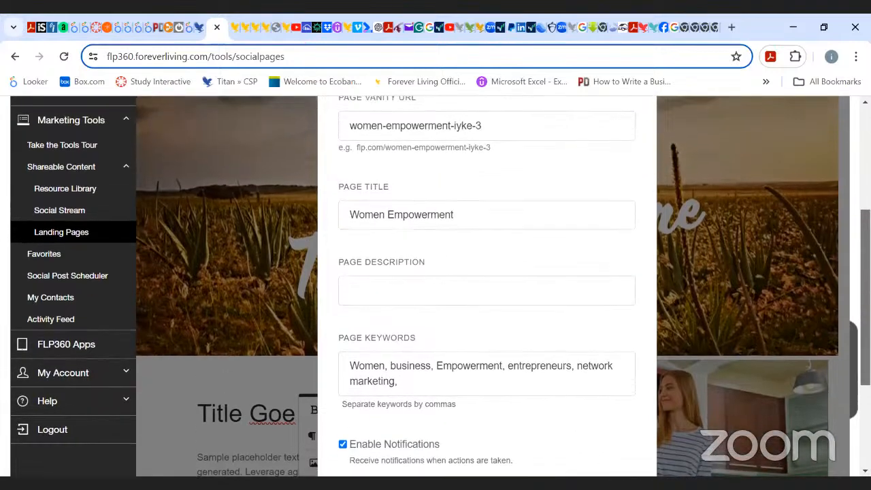
pyautogui.scroll(2, 486, 285)
pyautogui.scroll(-1, 486, 286)
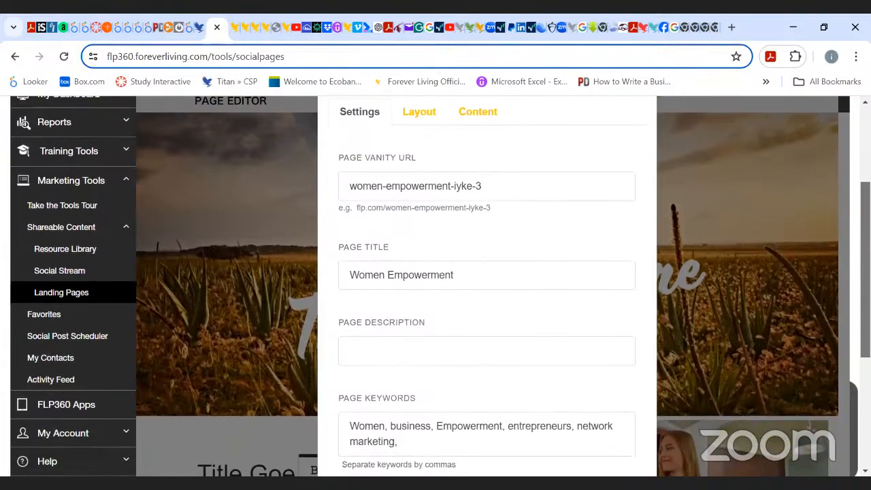
pyautogui.scroll(1, 486, 285)
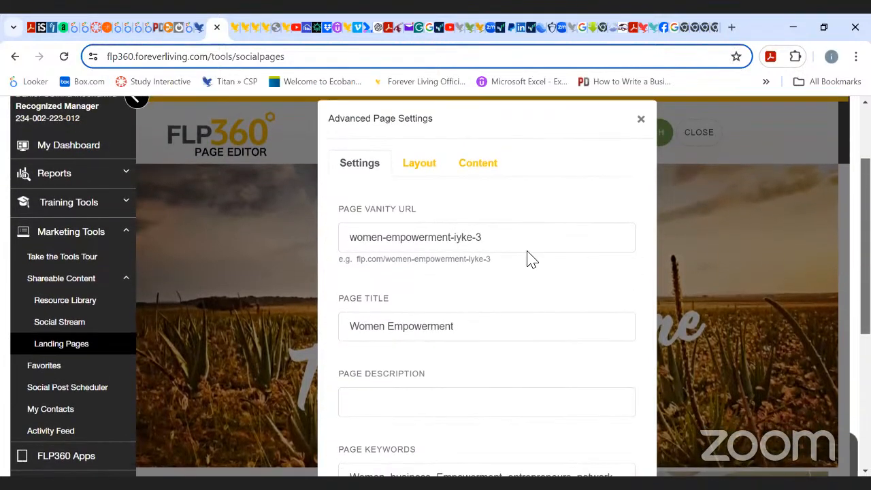
pyautogui.click(420, 167)
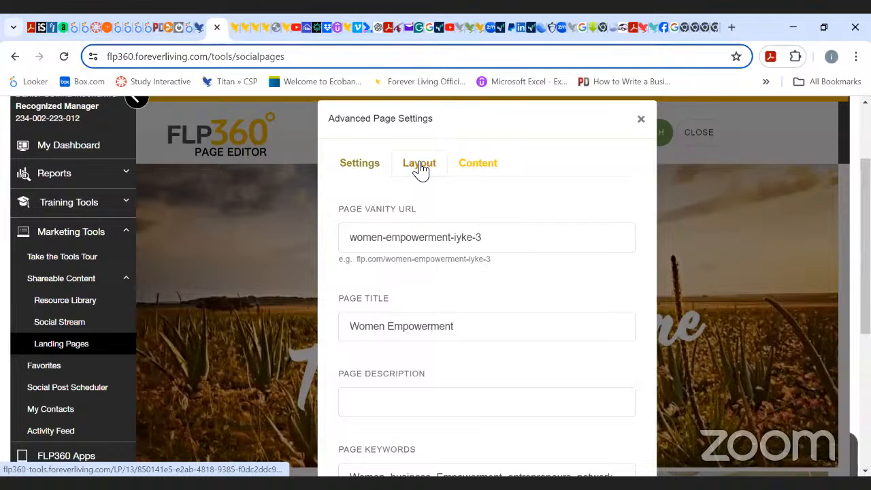
pyautogui.click(371, 170)
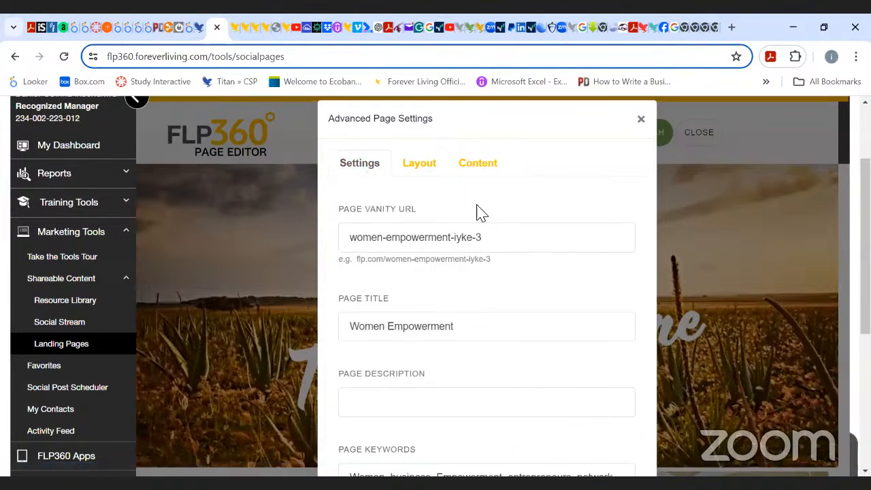
pyautogui.click(419, 169)
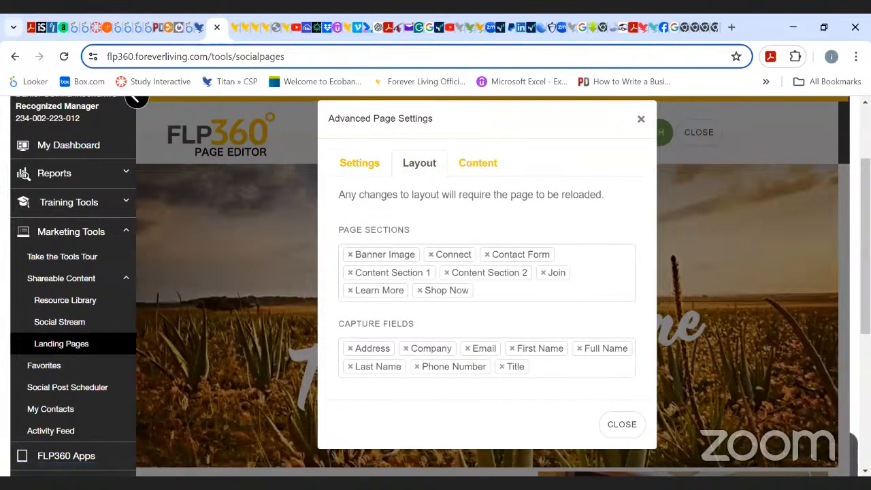
pyautogui.scroll(-2, 435, 285)
pyautogui.scroll(1, 435, 286)
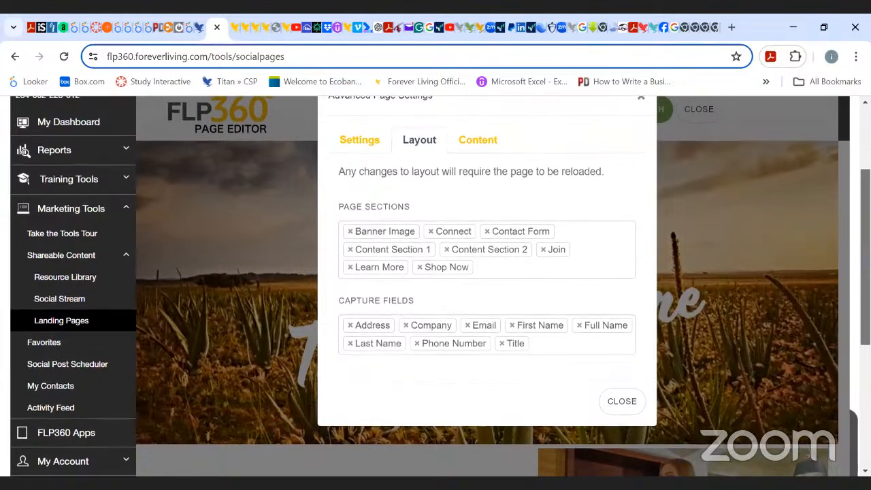
pyautogui.scroll(-1, 435, 286)
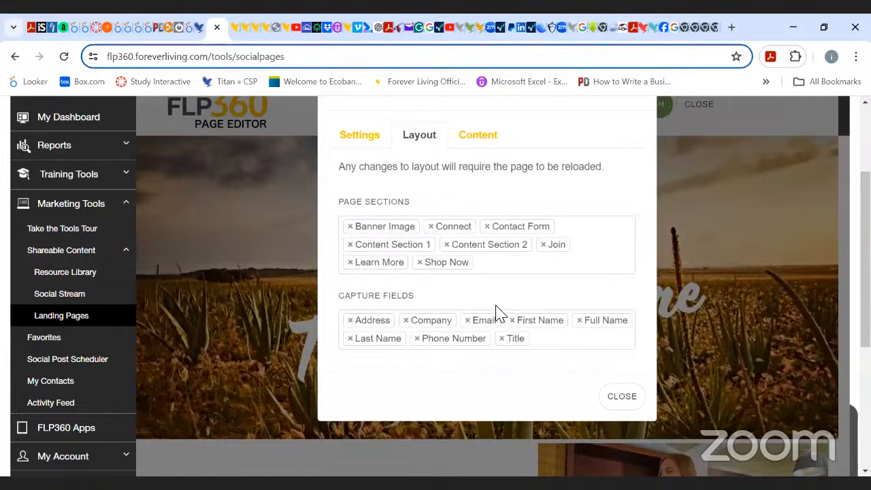
pyautogui.click(744, 278)
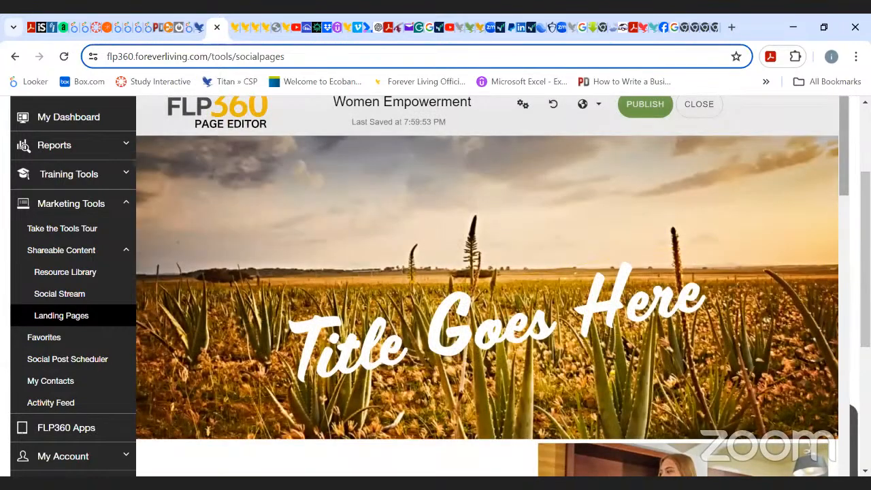
# Scroll through the landing page to review its video, content, product and form sections.
pyautogui.moveTo(843, 150); pyautogui.dragTo(844, 368)
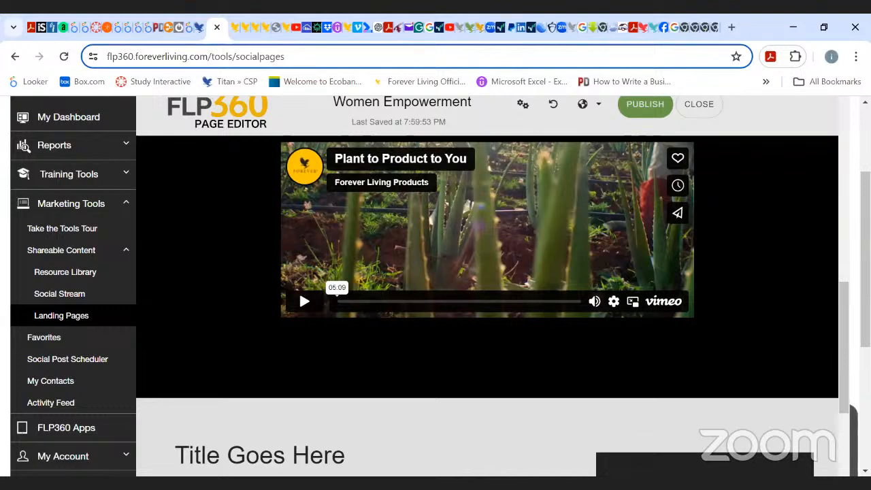
pyautogui.scroll(-3, 299, 258)
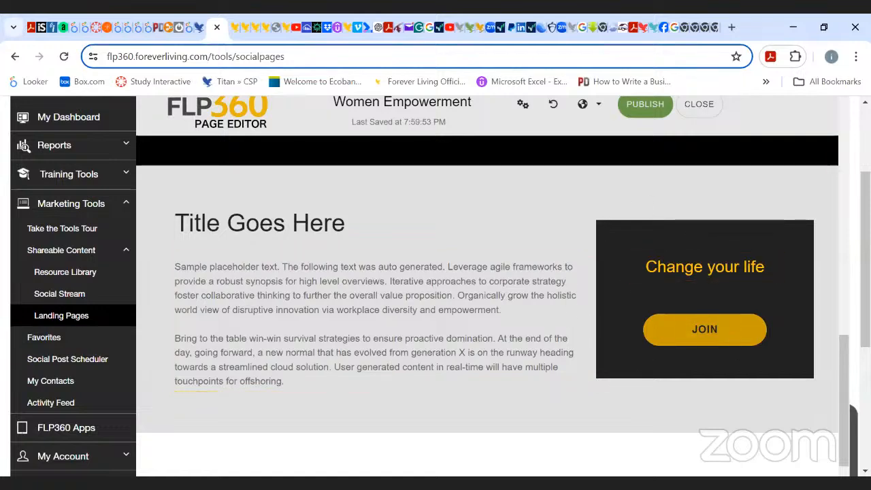
pyautogui.scroll(-4, 487, 303)
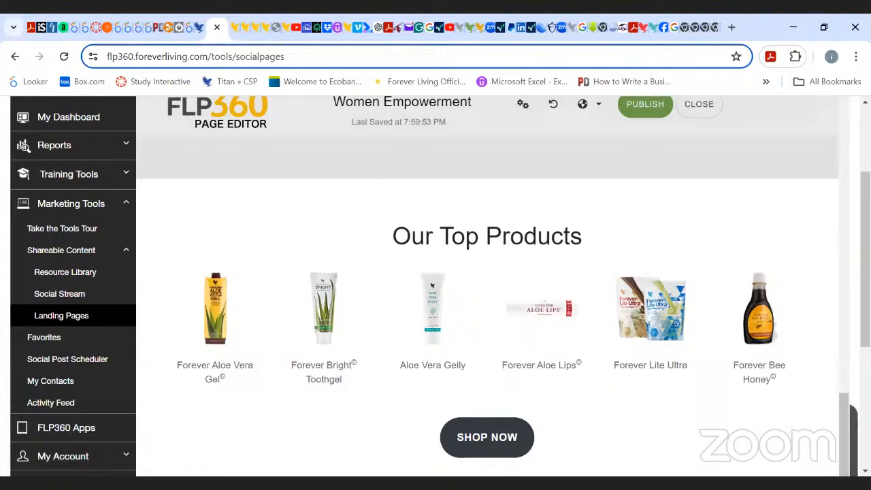
pyautogui.scroll(3, 487, 285)
pyautogui.scroll(10, 835, 200)
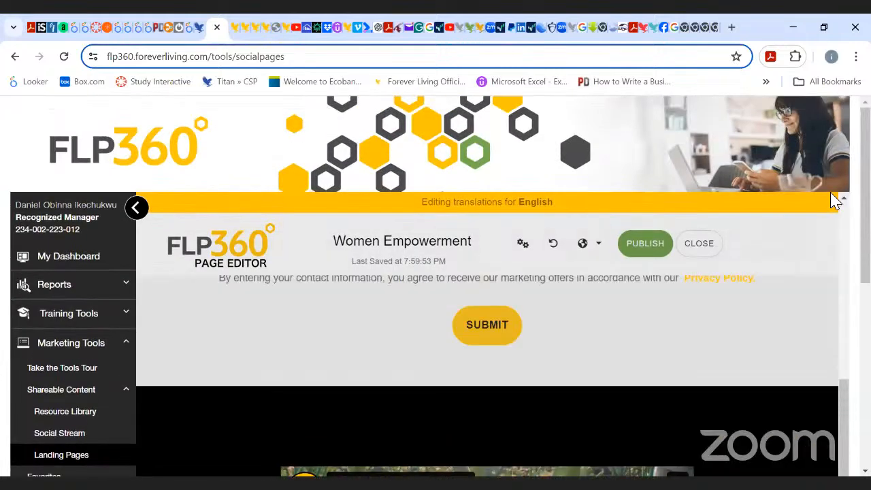
pyautogui.scroll(10, 487, 374)
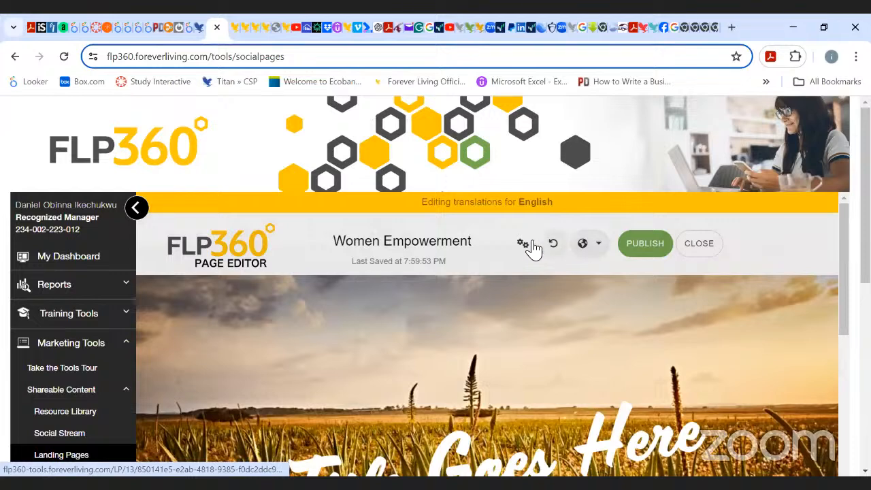
# Remove the Shop Now and Learn More sections from the page layout in Advanced Page Settings and close the dialog.
pyautogui.click(526, 245)
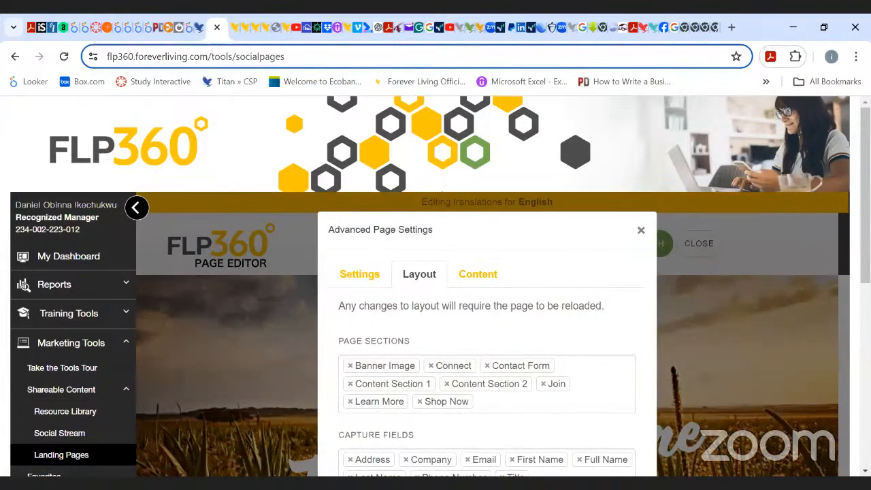
pyautogui.scroll(-3, 582, 299)
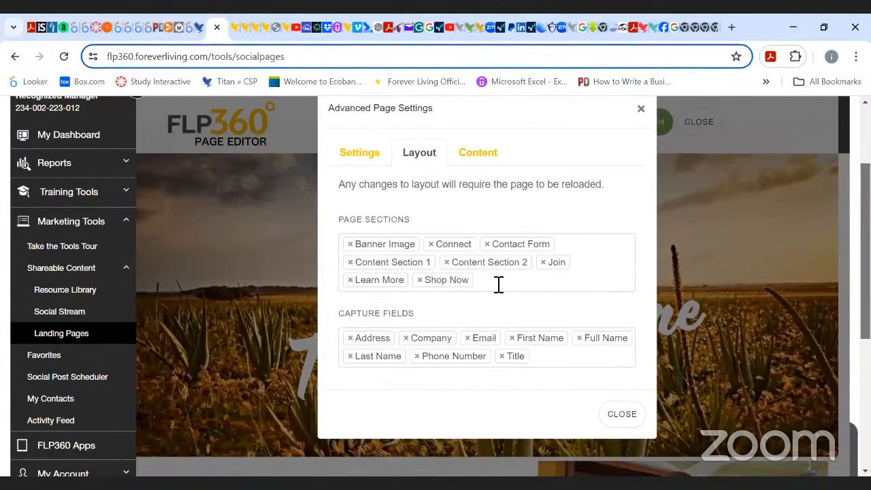
pyautogui.click(420, 280)
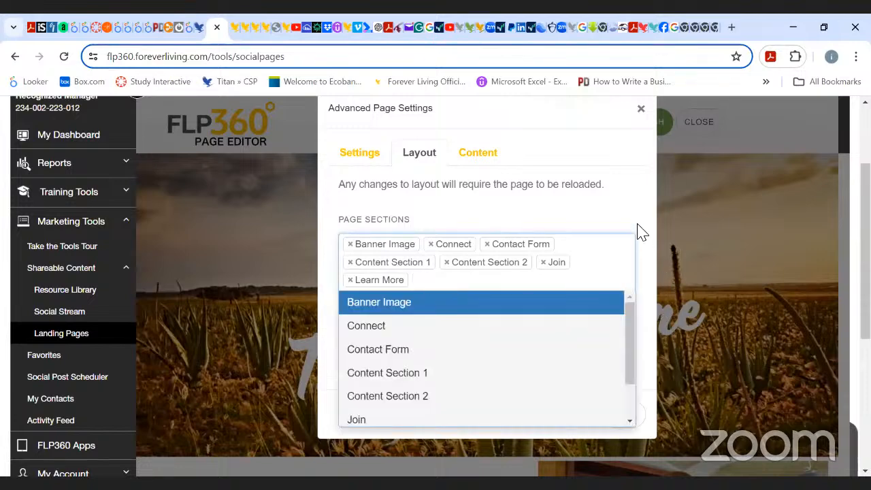
pyautogui.click(351, 280)
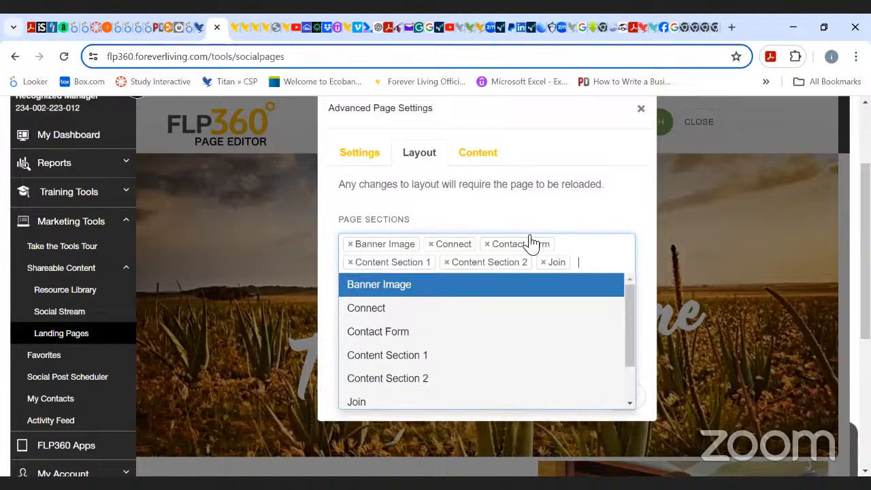
pyautogui.click(700, 220)
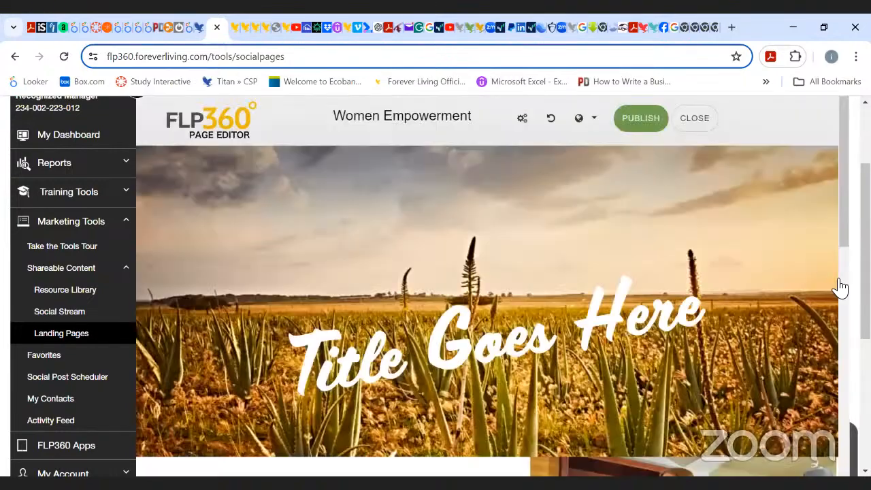
# Scroll through the edited landing page to check its remaining content, contact form and footer sections.
pyautogui.scroll(-4, 843, 168)
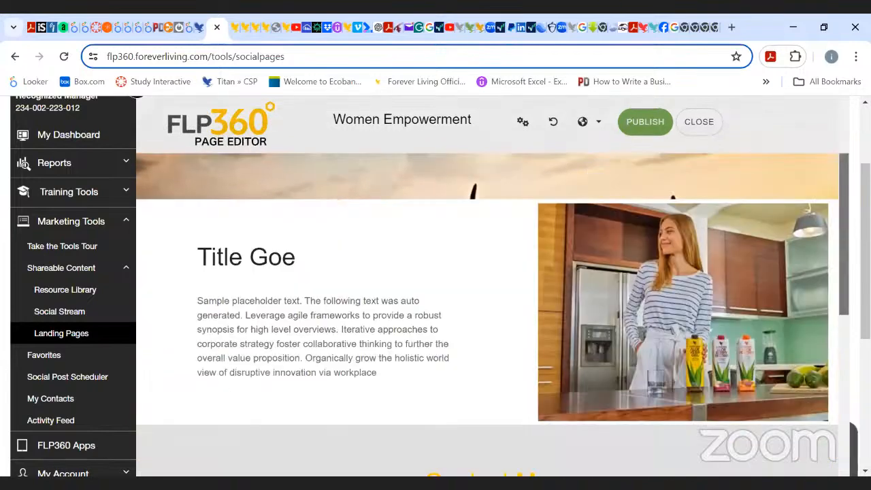
pyautogui.scroll(-10, 487, 300)
pyautogui.scroll(-4, 487, 300)
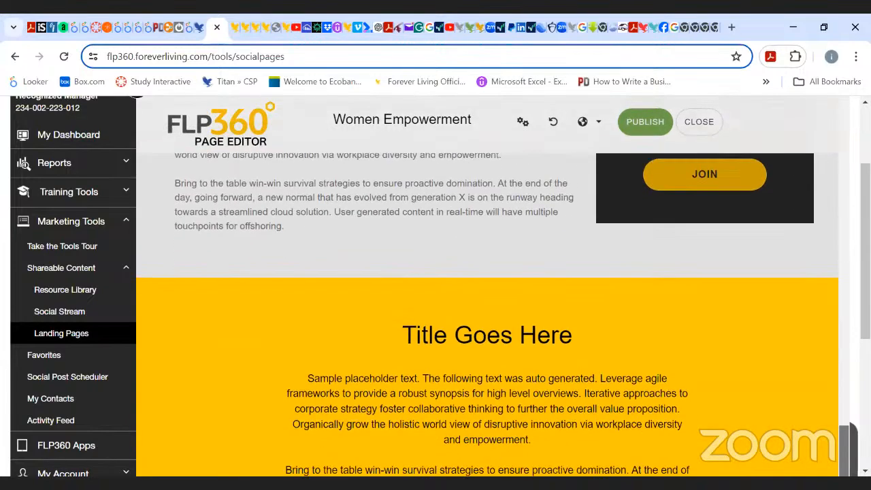
pyautogui.scroll(4, 487, 299)
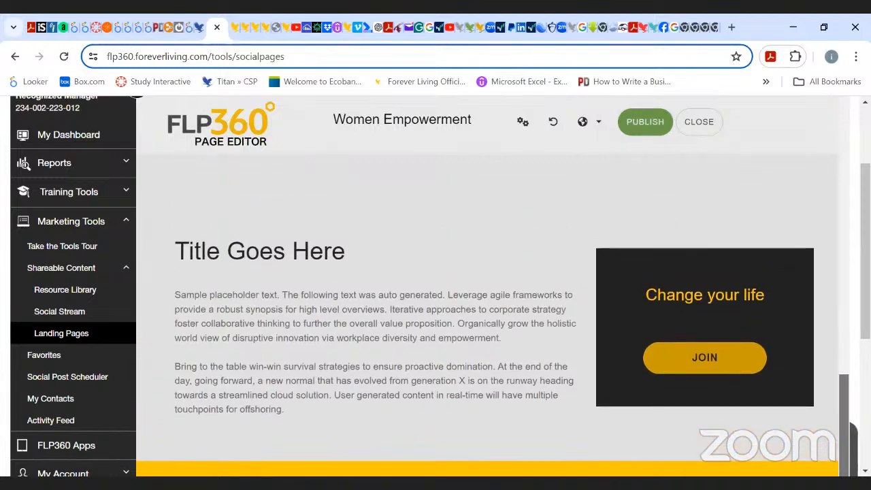
pyautogui.scroll(-2, 487, 299)
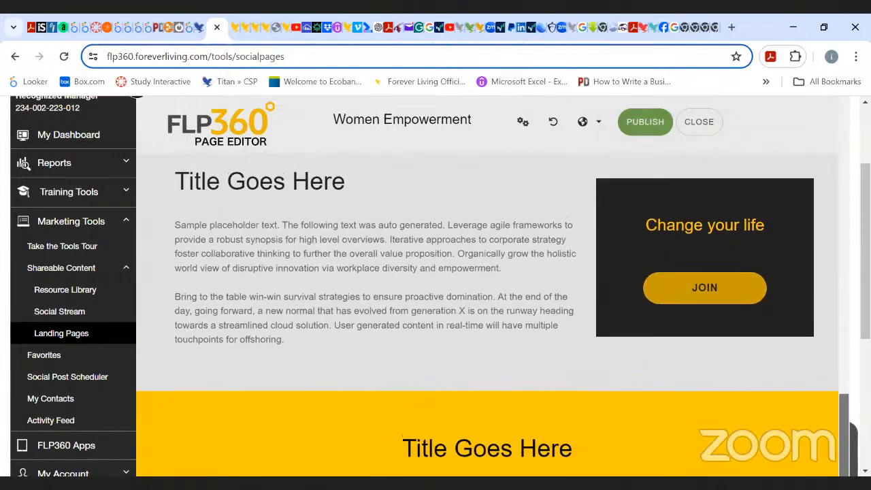
pyautogui.scroll(2, 487, 300)
pyautogui.scroll(2, 487, 299)
pyautogui.scroll(-5, 487, 299)
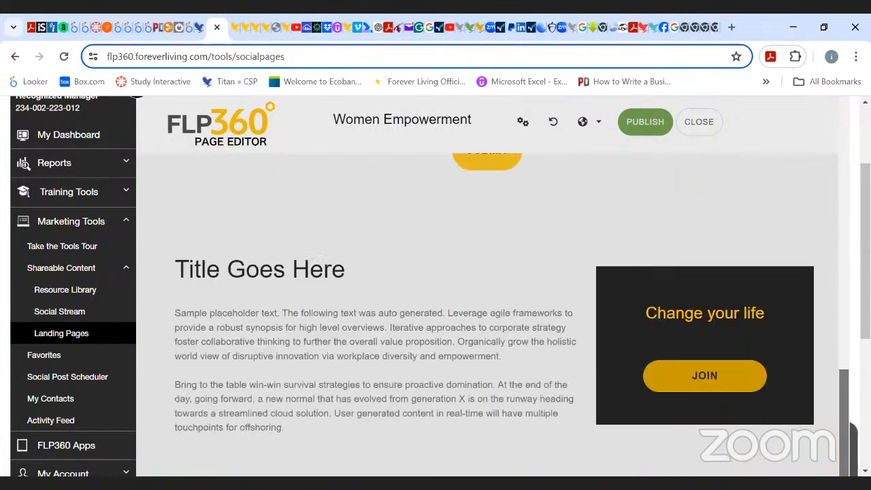
pyautogui.scroll(-4, 487, 299)
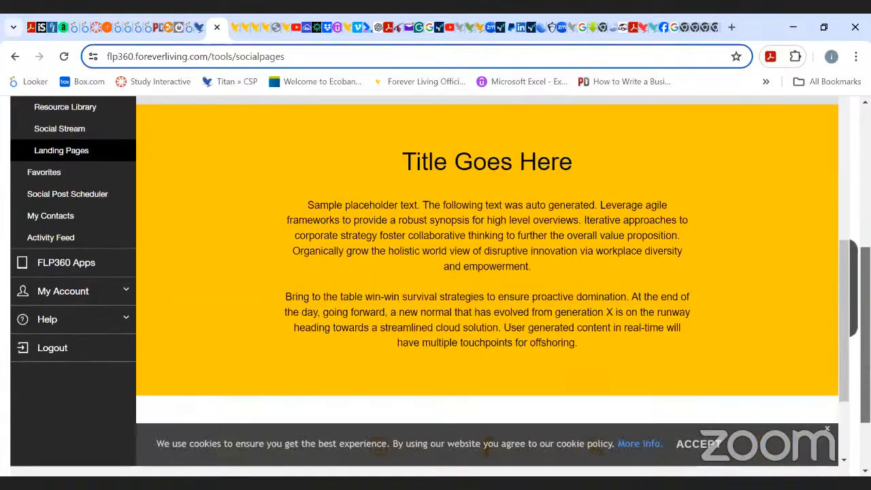
pyautogui.moveTo(847, 287); pyautogui.dragTo(847, 339)
pyautogui.scroll(1, 708, 350)
pyautogui.scroll(-1, 707, 351)
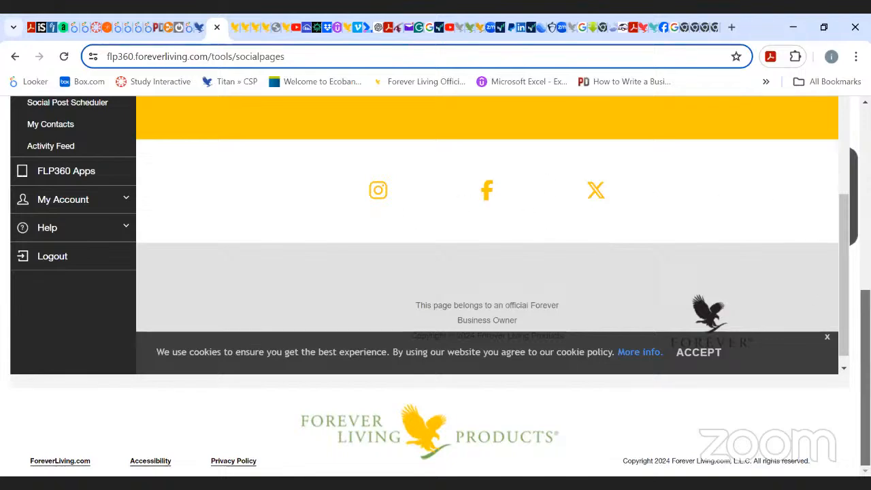
pyautogui.scroll(10, 487, 235)
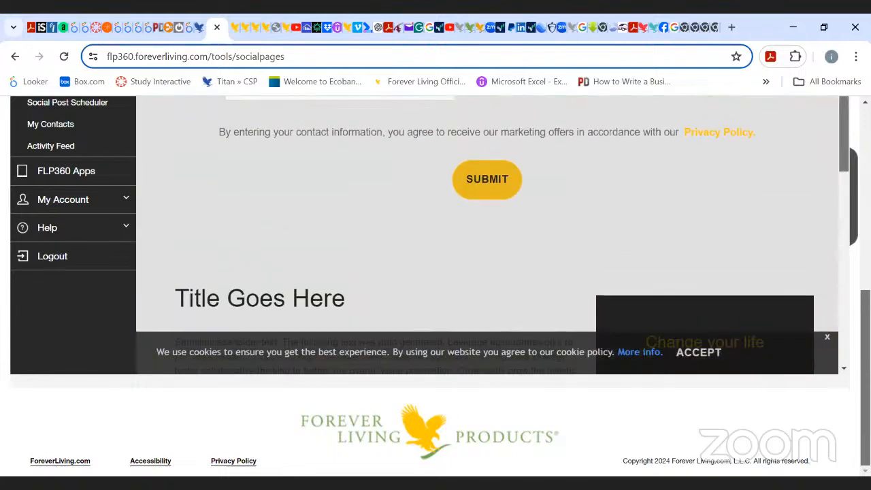
pyautogui.scroll(5, 487, 286)
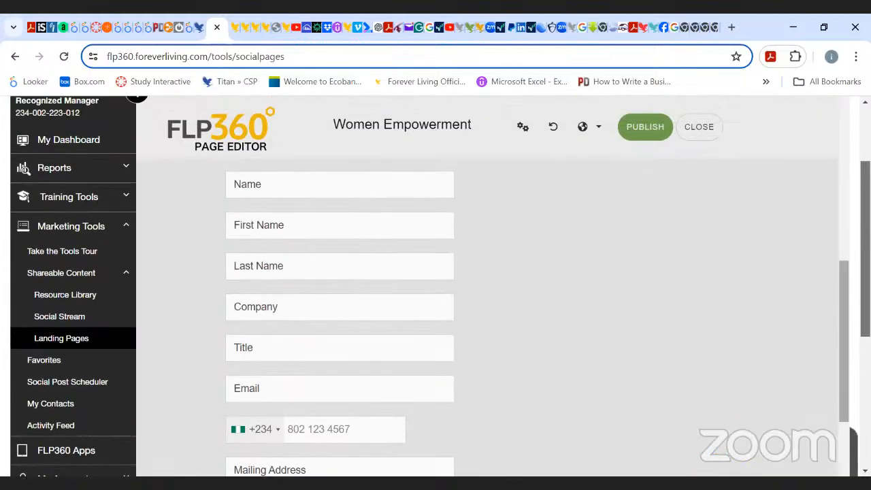
pyautogui.scroll(8, 835, 159)
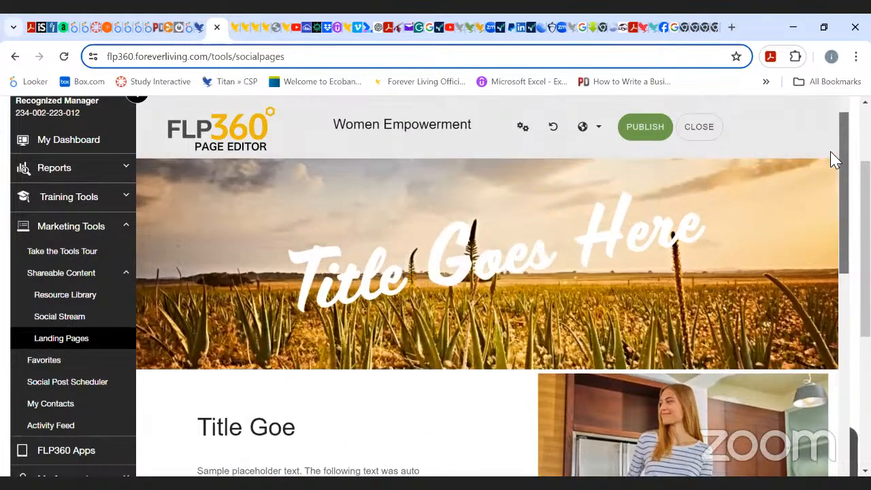
pyautogui.scroll(-5, 839, 223)
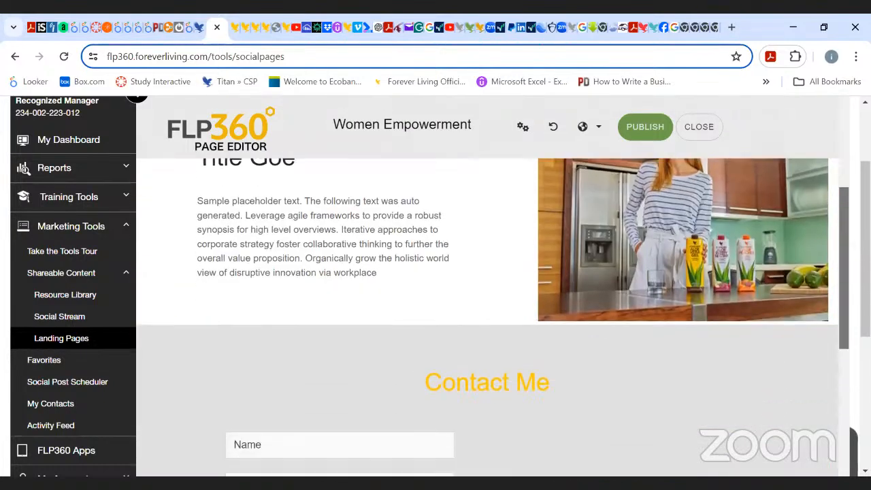
pyautogui.scroll(-5, 604, 189)
pyautogui.scroll(8, 604, 190)
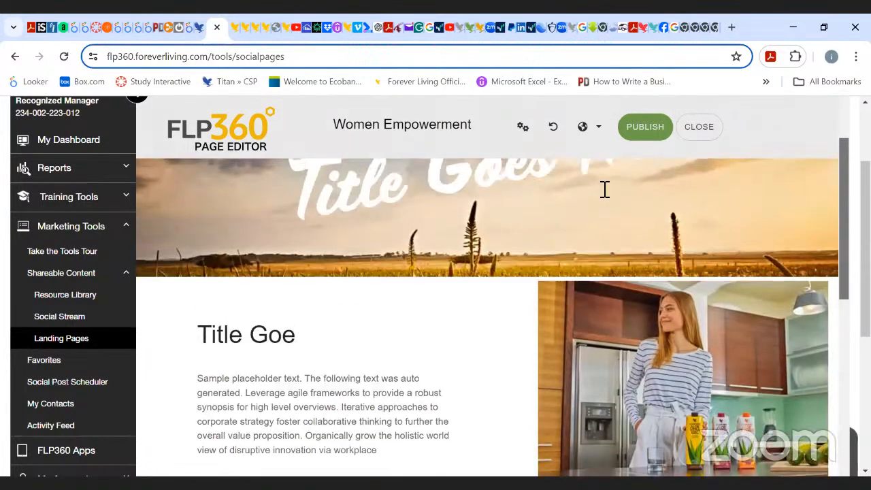
# Add the Shop Now and Learn More sections back to the page layout in Advanced Page Settings.
pyautogui.click(527, 129)
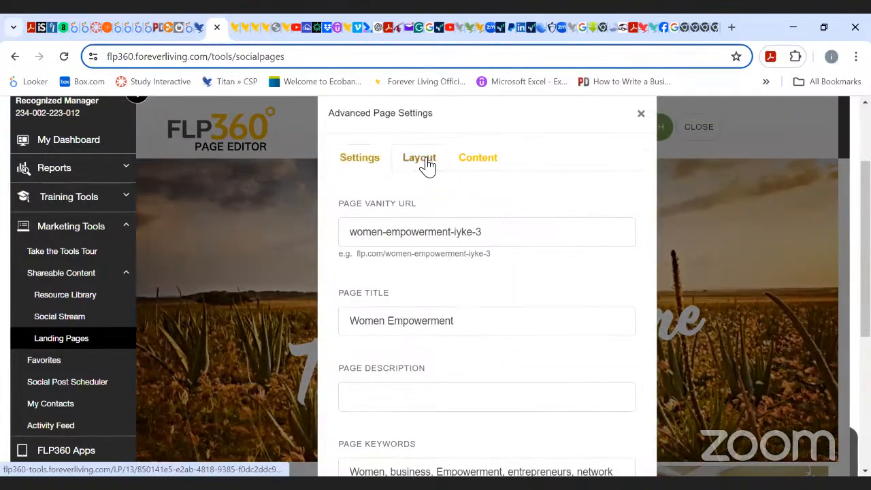
pyautogui.click(427, 165)
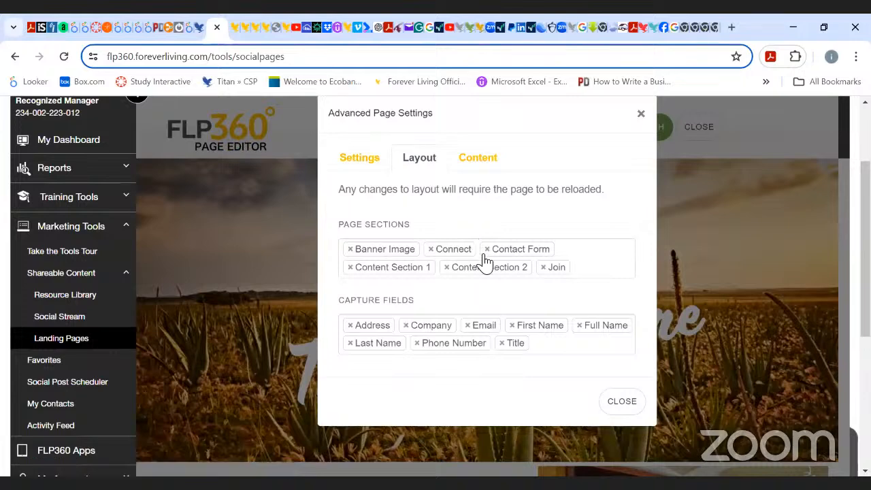
pyautogui.click(583, 267)
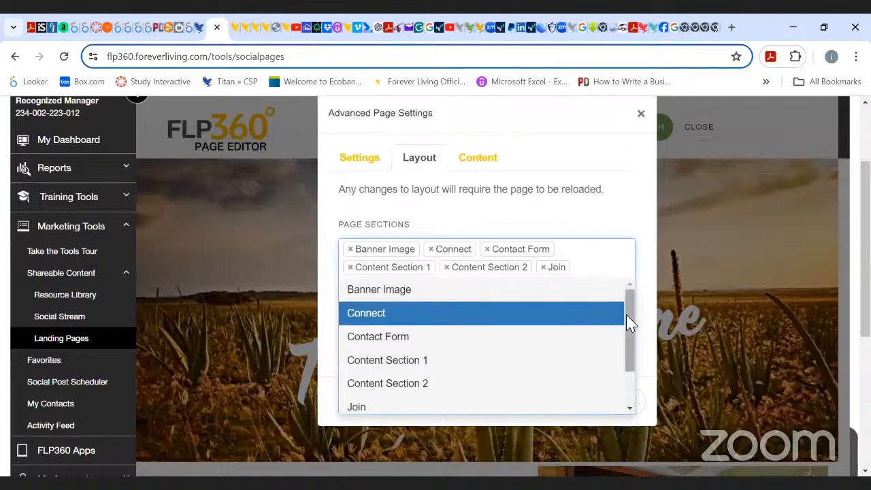
pyautogui.moveTo(626, 316); pyautogui.dragTo(637, 365)
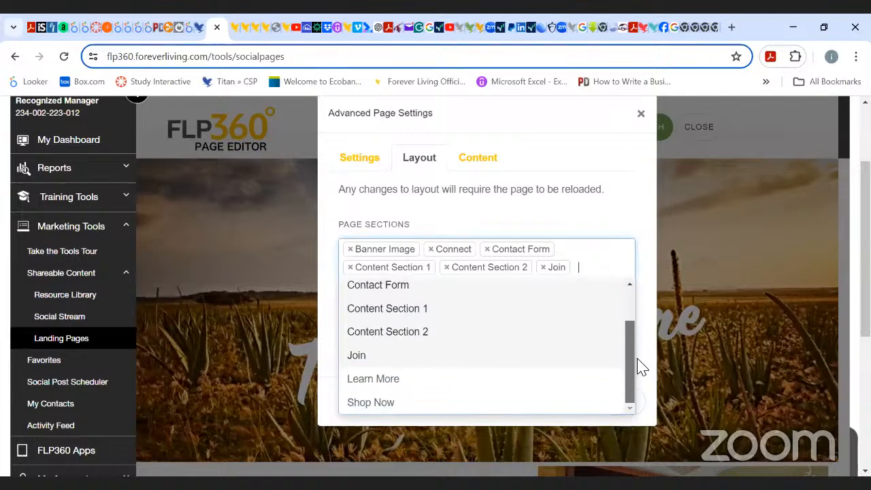
pyautogui.click(412, 405)
pyautogui.click(580, 291)
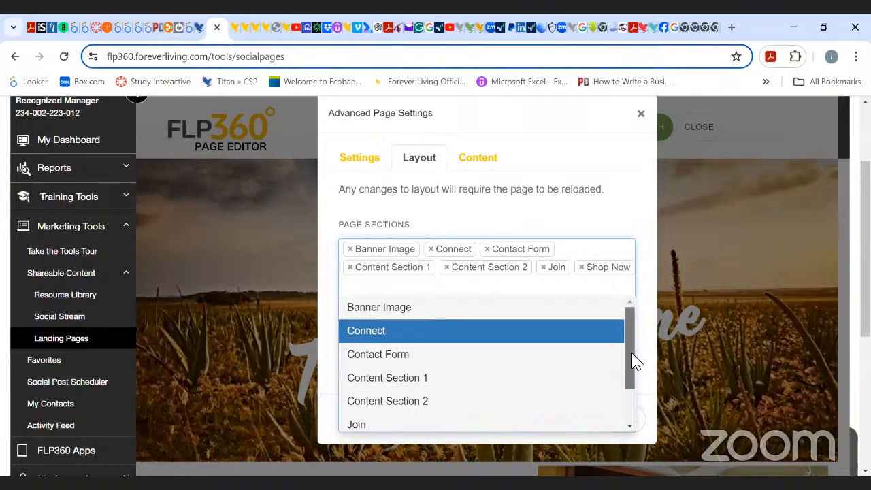
pyautogui.moveTo(633, 360); pyautogui.dragTo(639, 424)
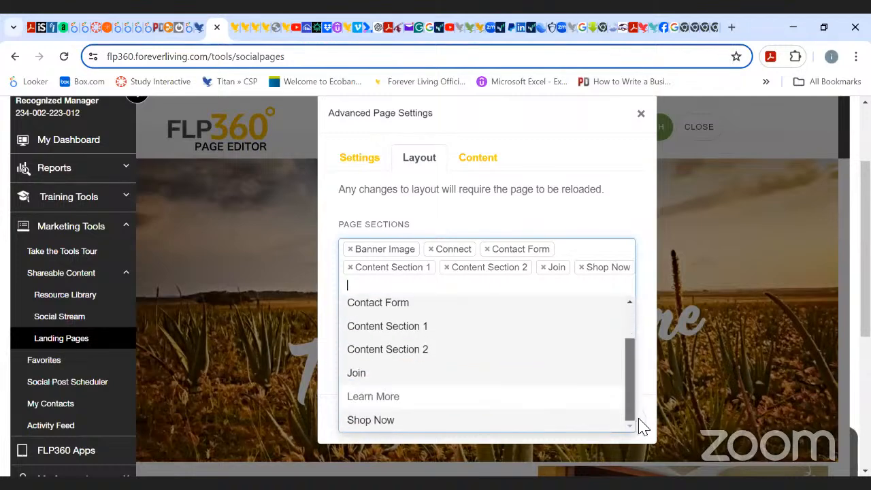
pyautogui.click(371, 402)
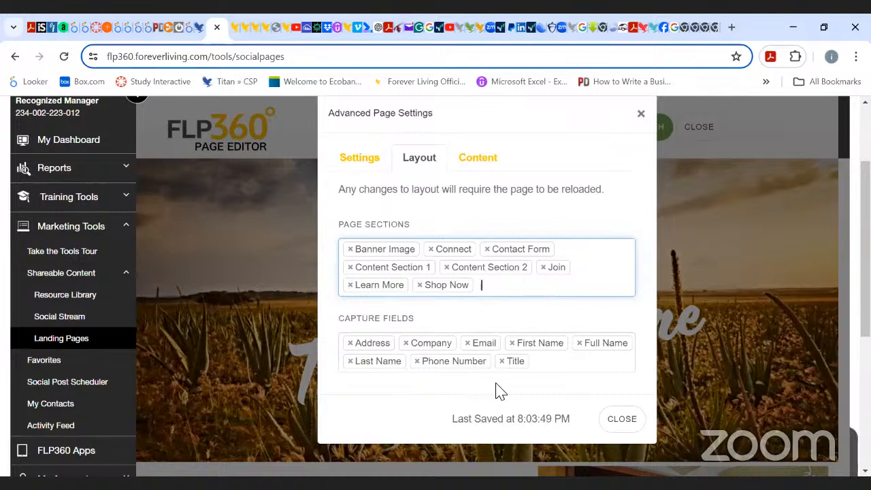
# Remove the Address, Last Name, First Name, Title and Company capture fields from the form, then close the dialog.
pyautogui.click(350, 343)
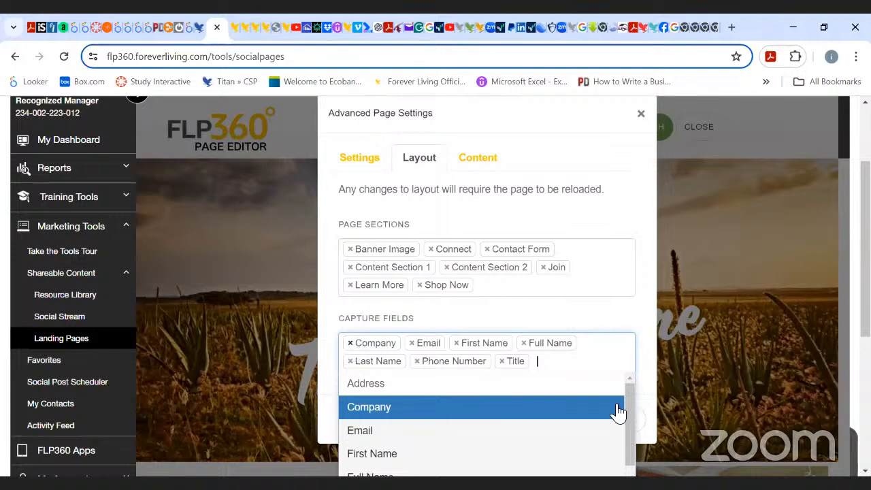
pyautogui.click(637, 321)
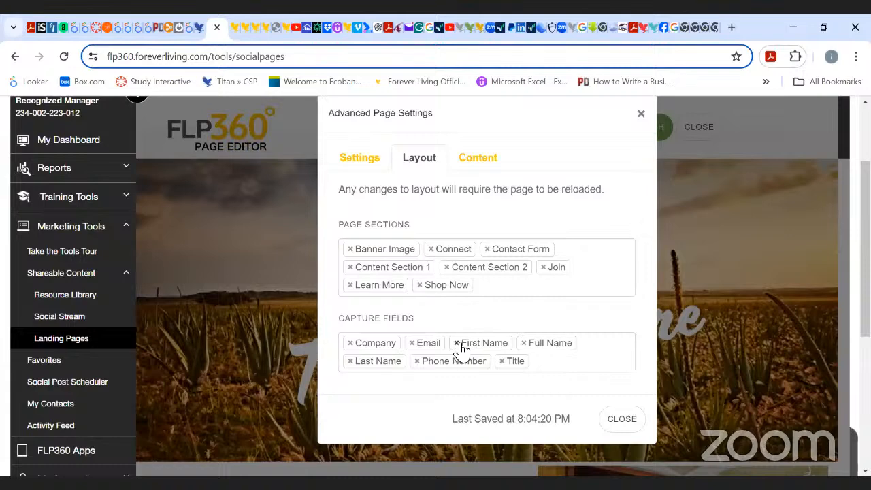
pyautogui.click(350, 361)
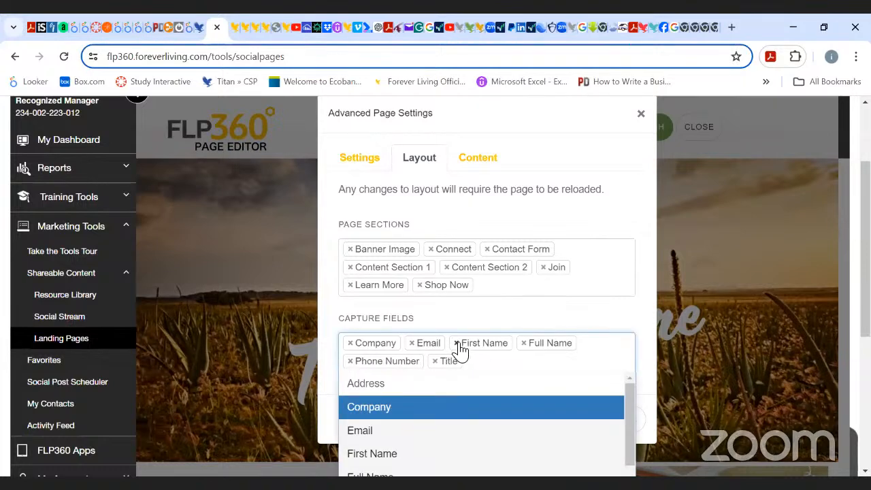
pyautogui.click(457, 344)
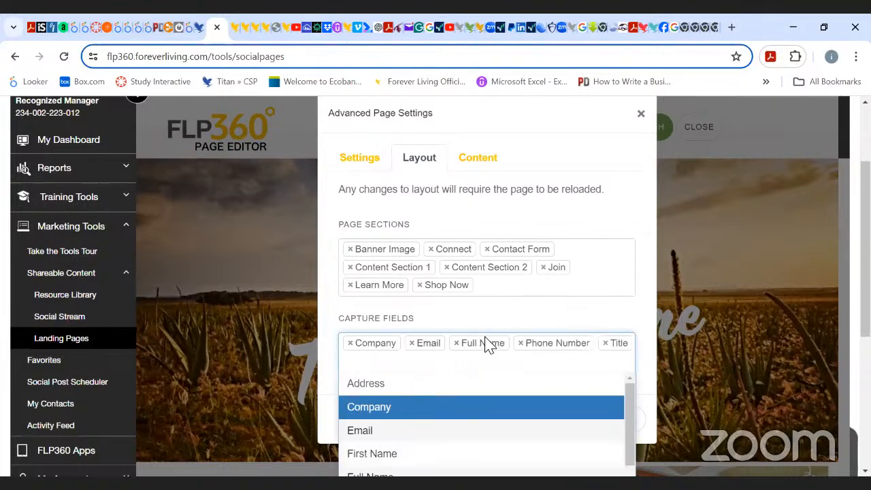
pyautogui.click(538, 315)
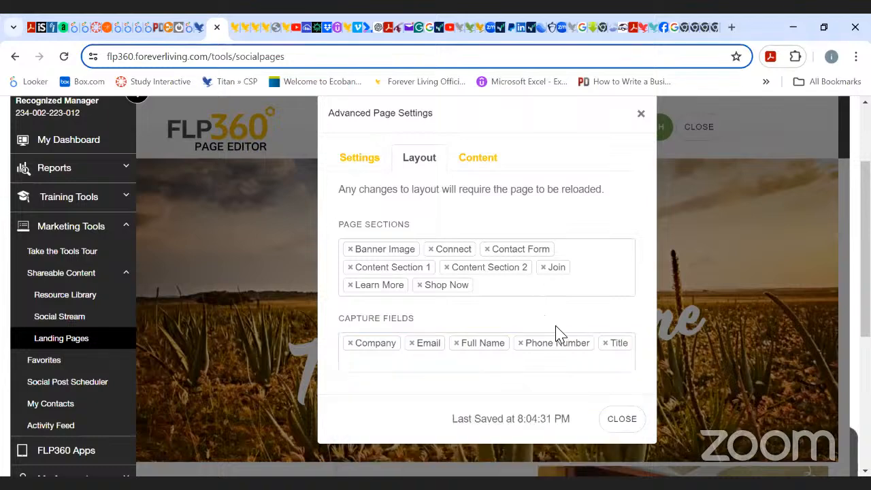
pyautogui.click(607, 343)
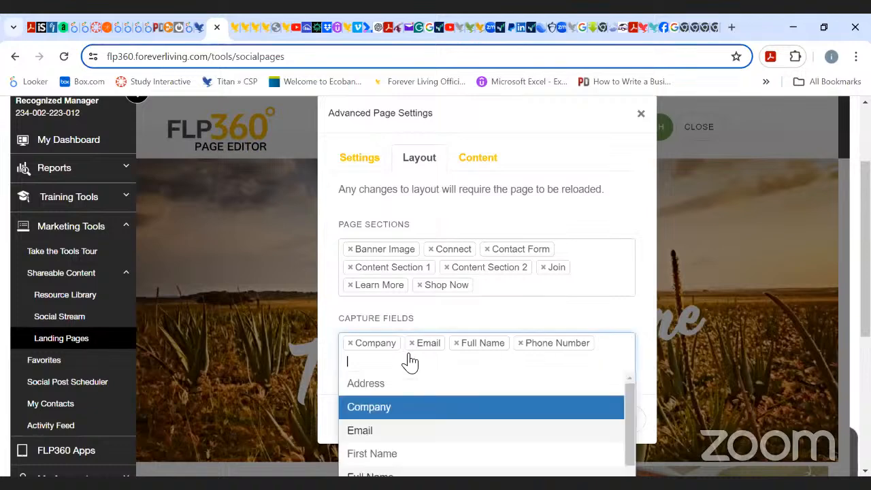
pyautogui.click(351, 343)
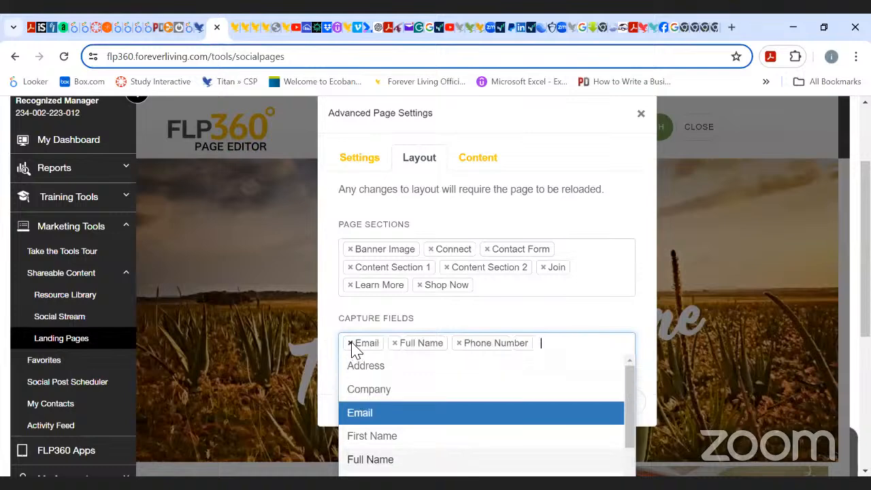
pyautogui.click(535, 315)
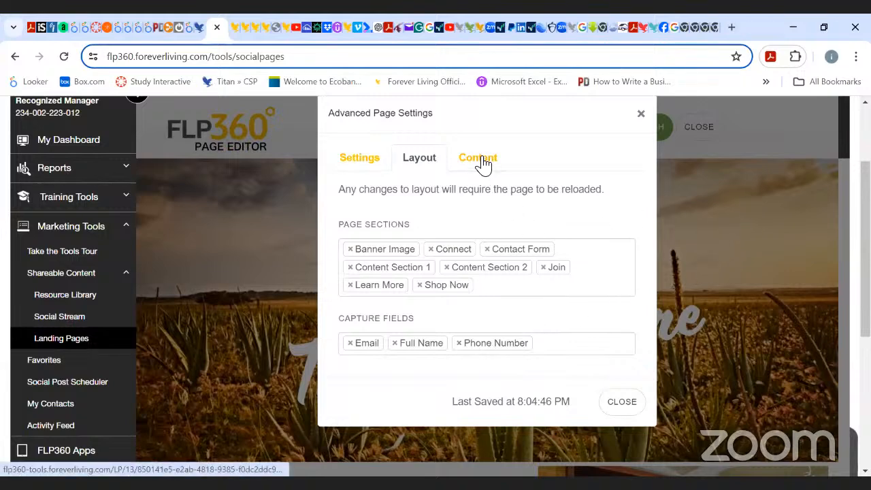
pyautogui.click(752, 174)
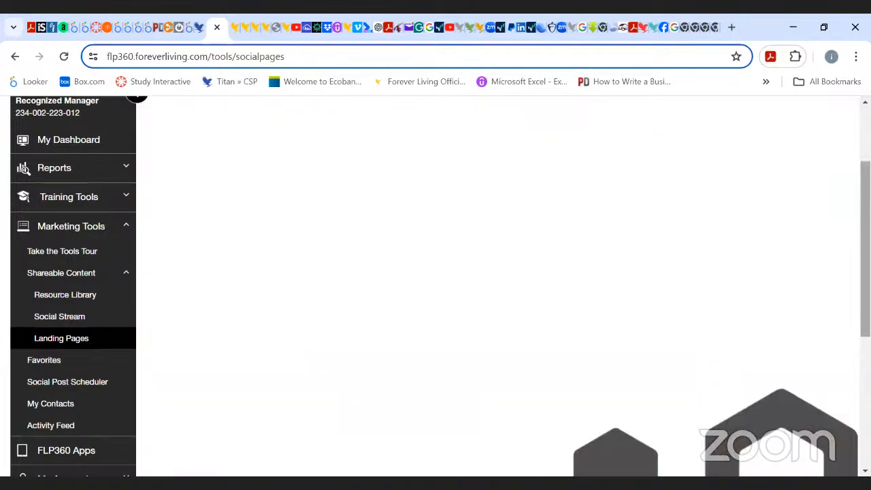
# Scroll through the reloaded page to review the updated contact form and sections.
pyautogui.scroll(-6, 605, 261)
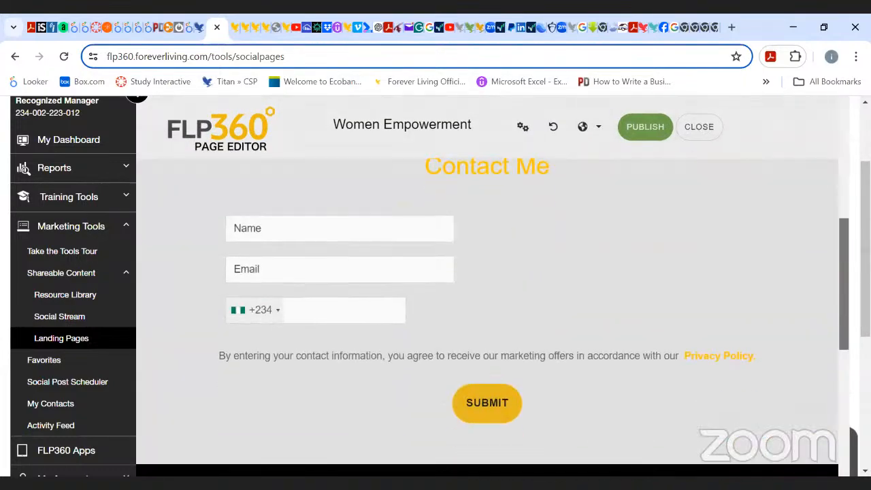
pyautogui.scroll(1, 605, 262)
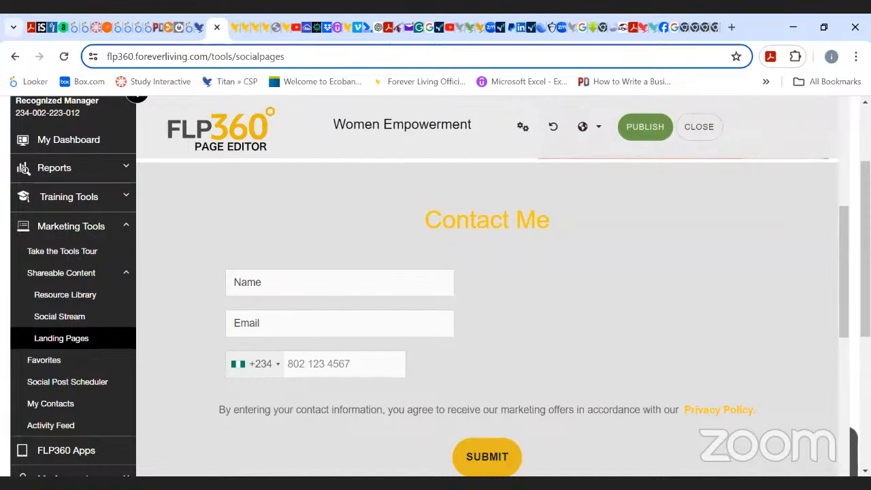
pyautogui.scroll(-3, 359, 279)
pyautogui.scroll(-3, 487, 311)
pyautogui.scroll(10, 487, 311)
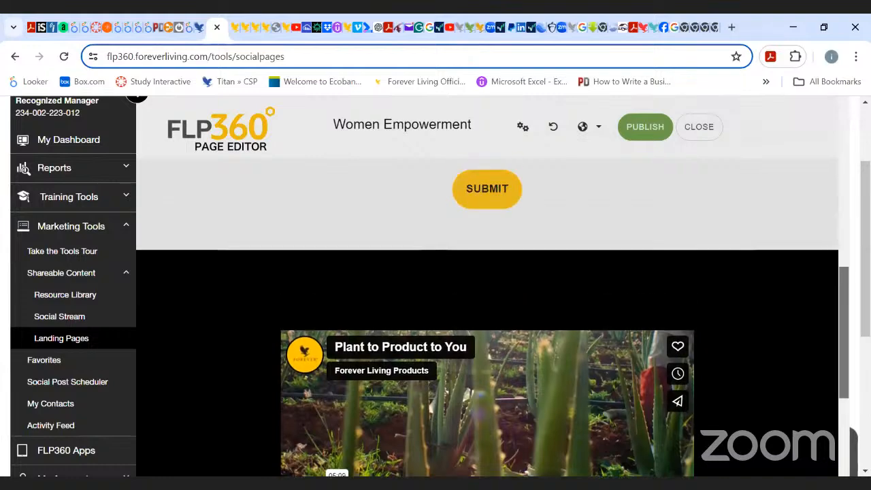
pyautogui.scroll(2, 487, 310)
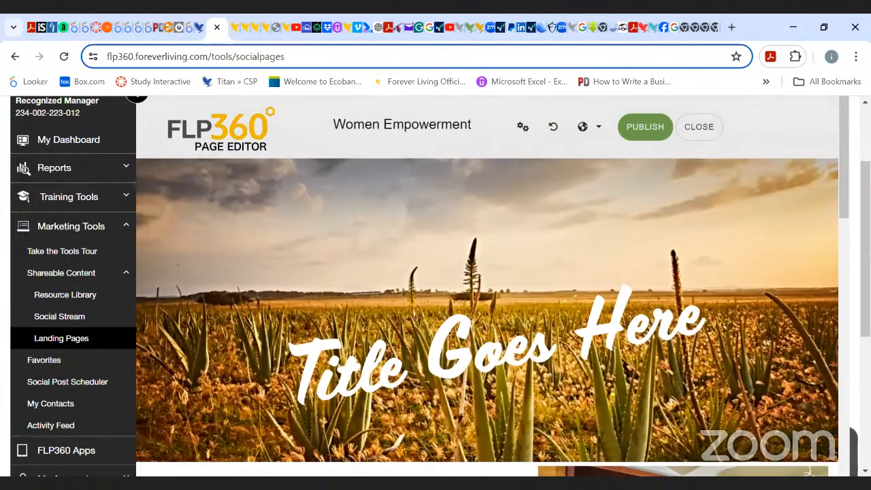
pyautogui.scroll(1, 487, 311)
pyautogui.scroll(-1, 487, 311)
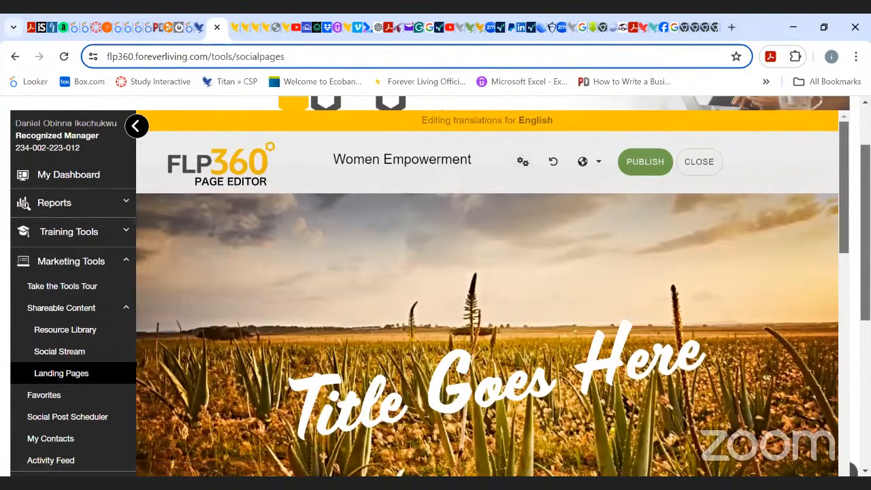
pyautogui.scroll(-2, 487, 333)
pyautogui.scroll(2, 487, 334)
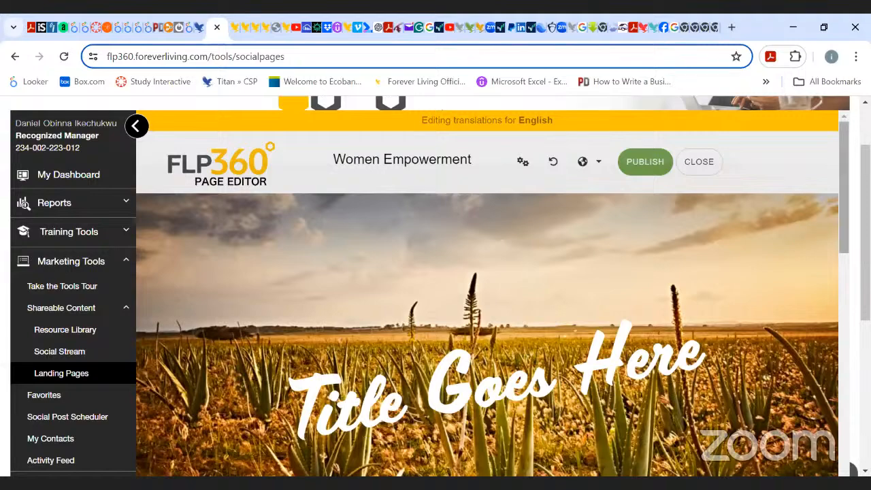
pyautogui.scroll(-3, 487, 306)
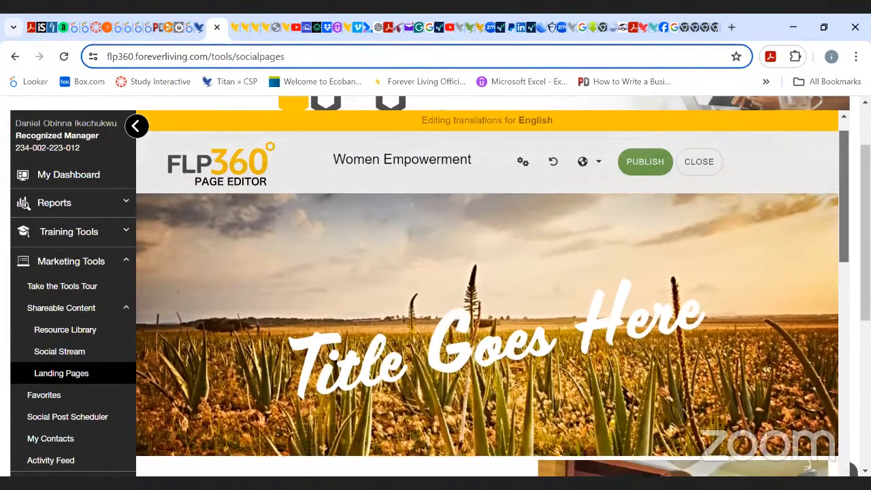
pyautogui.scroll(-4, 487, 333)
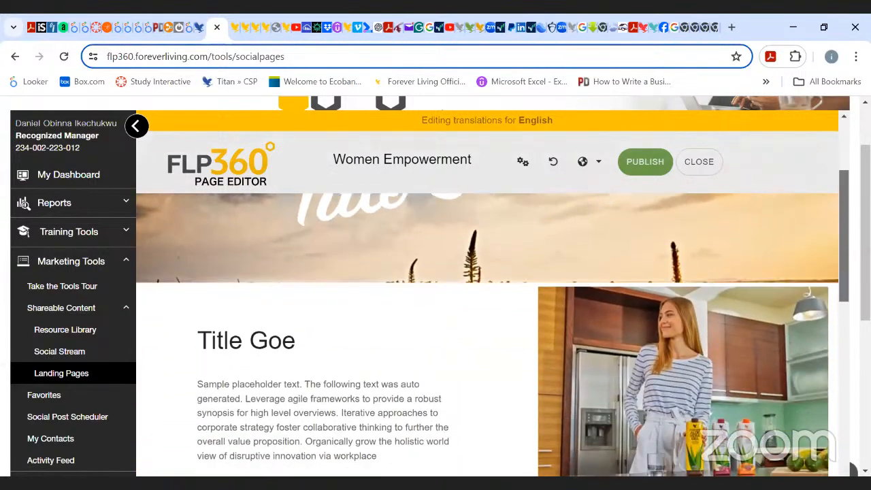
pyautogui.scroll(-2, 487, 333)
pyautogui.scroll(5, 833, 175)
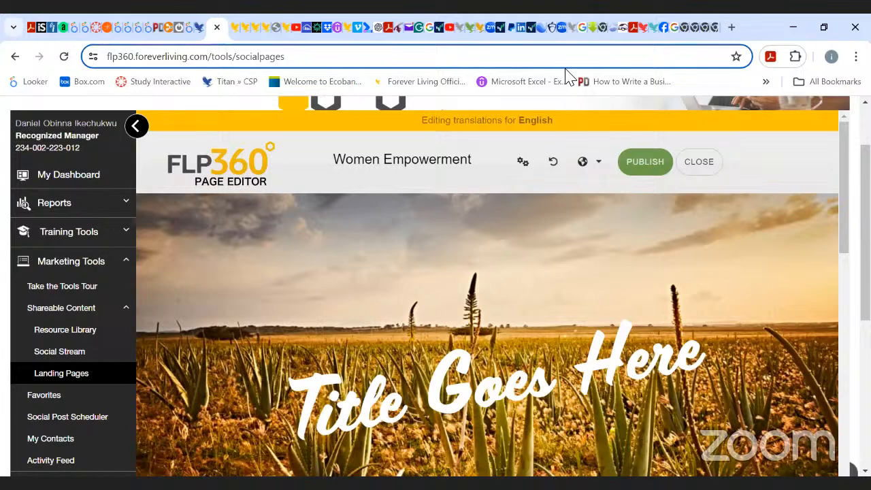
pyautogui.click(522, 164)
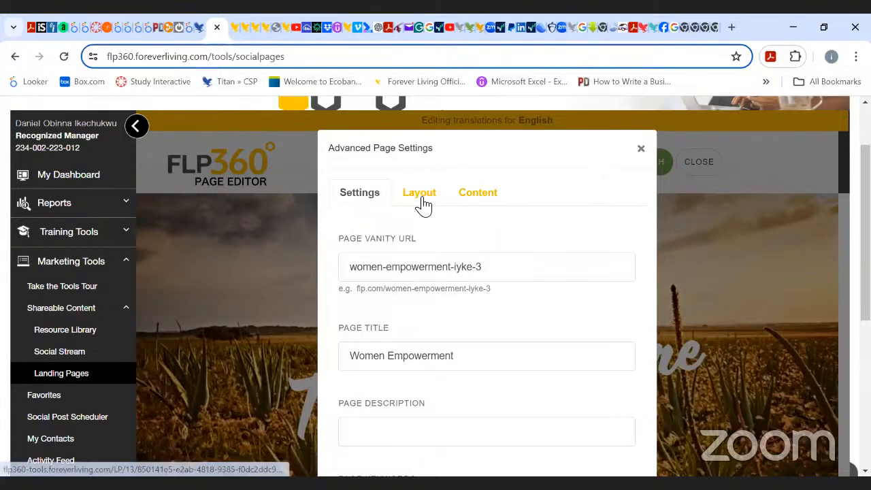
pyautogui.click(483, 198)
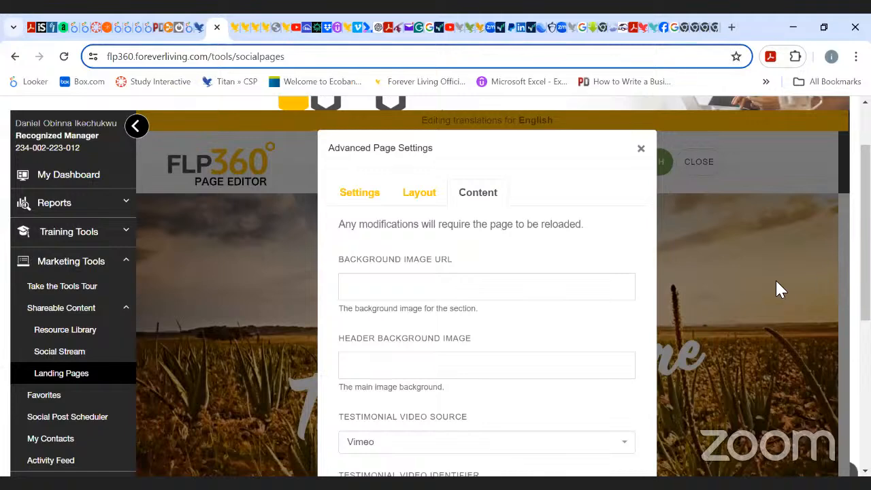
pyautogui.click(583, 294)
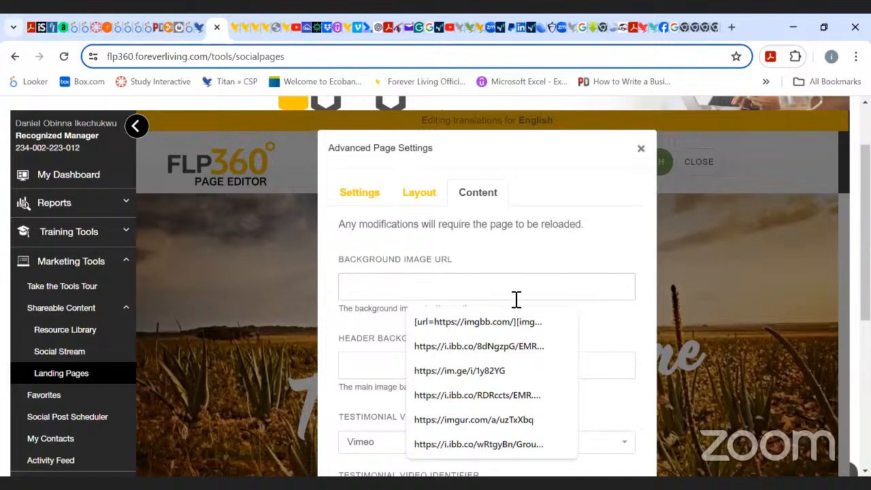
pyautogui.click(381, 371)
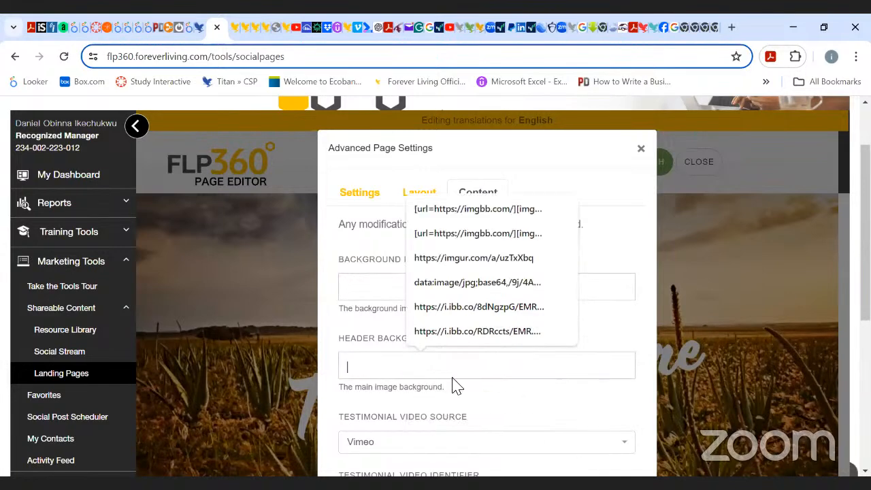
pyautogui.click(708, 240)
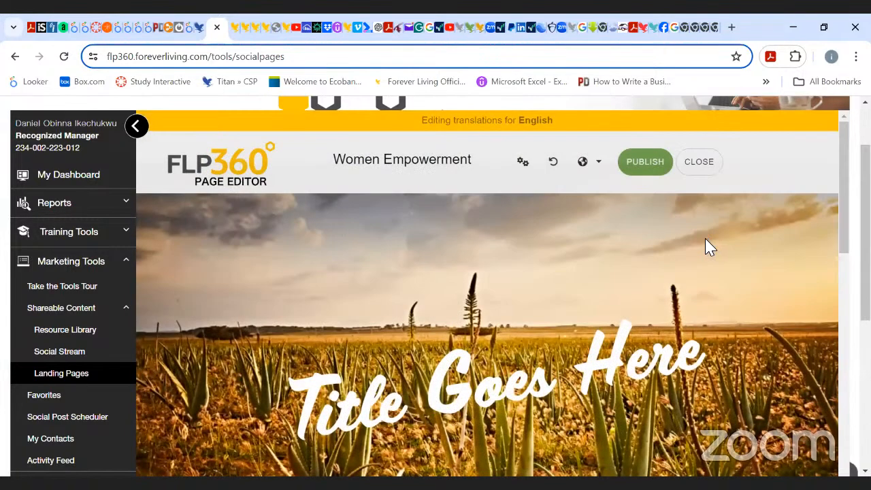
# Enter placeholder zeros as the Background Image URL and Header Background Image in Advanced Page Settings, then close the dialog.
pyautogui.click(522, 164)
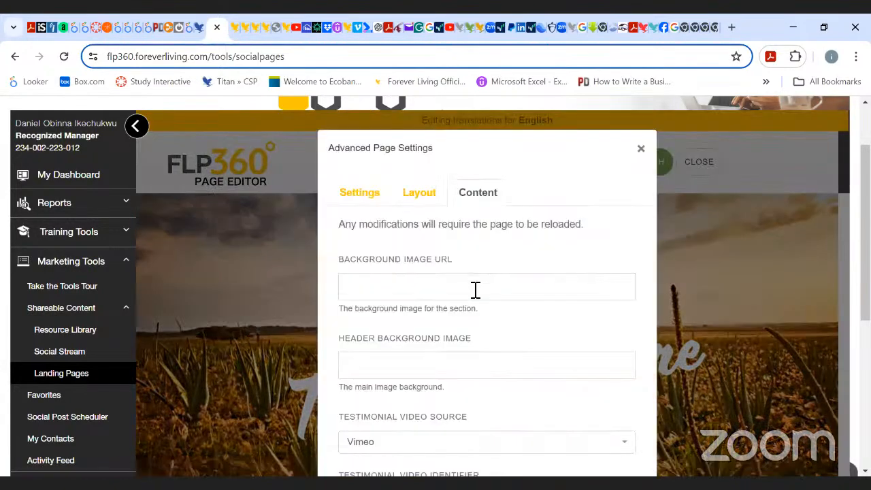
pyautogui.click(475, 289)
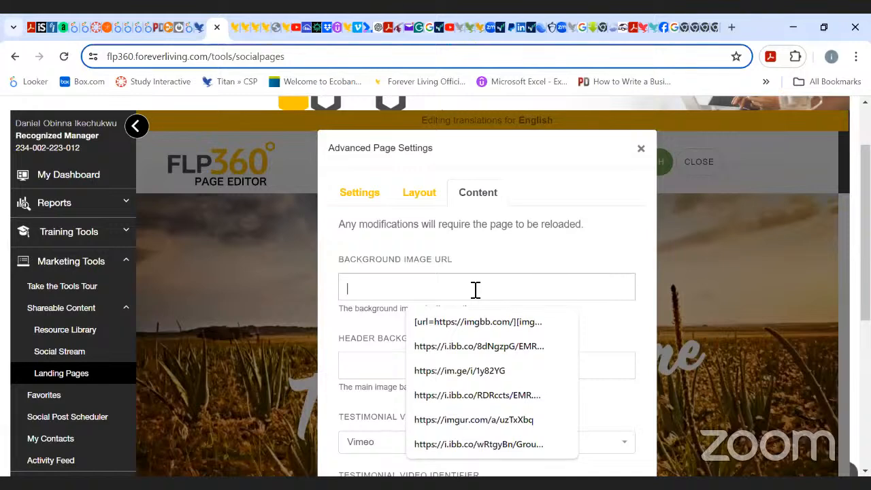
pyautogui.write('0000')
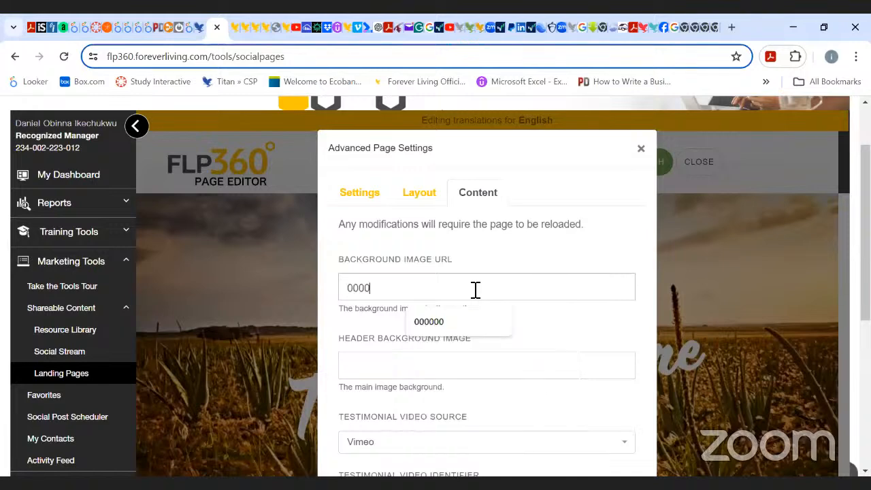
pyautogui.press('BackSpace')
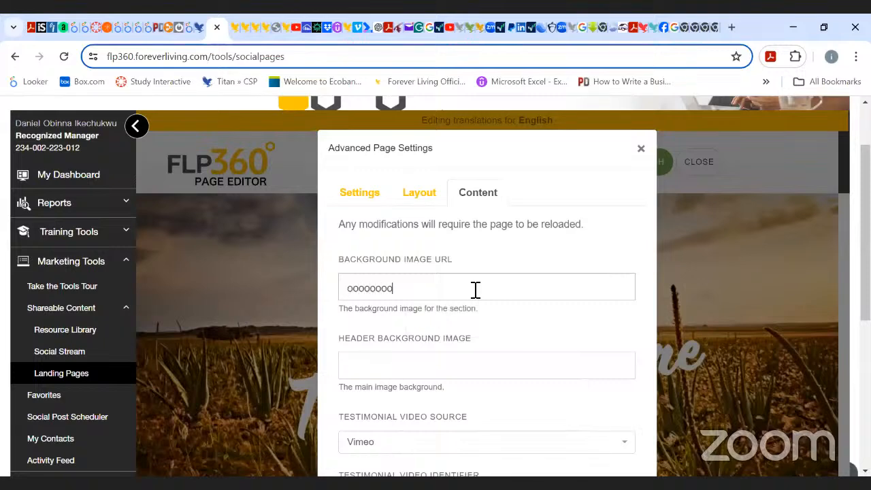
pyautogui.click(369, 366)
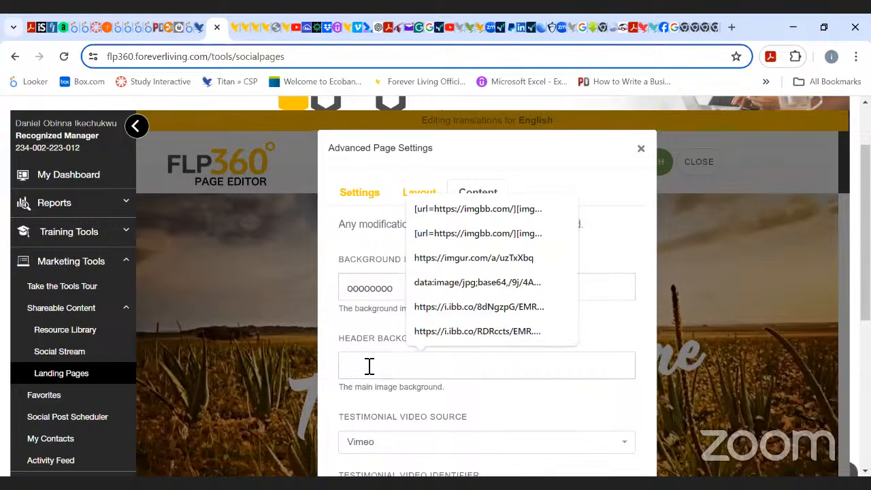
pyautogui.write('00000000')
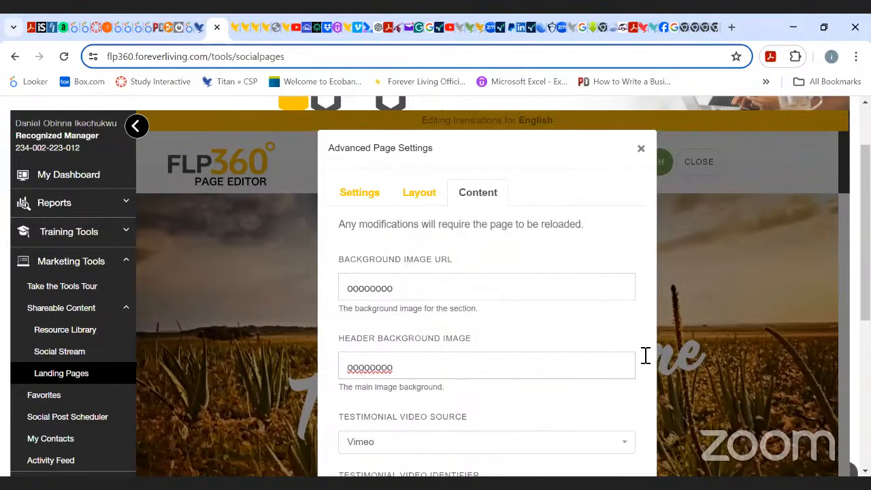
pyautogui.scroll(-3, 748, 408)
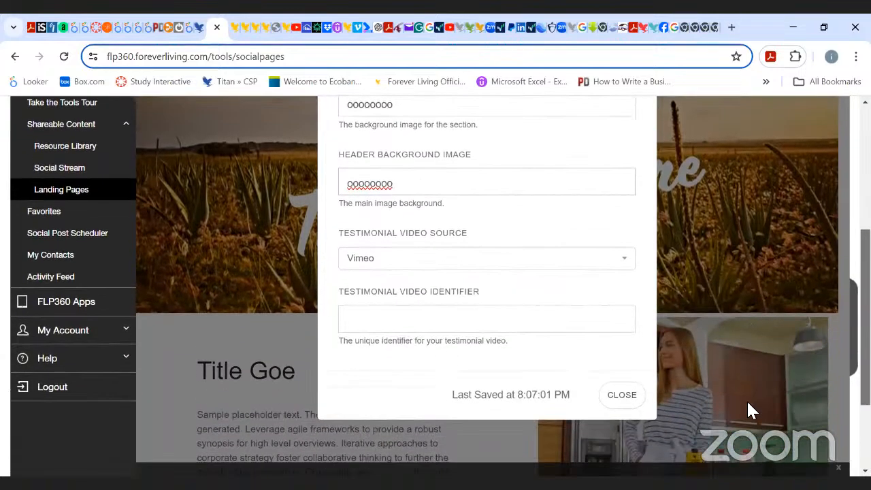
pyautogui.click(618, 400)
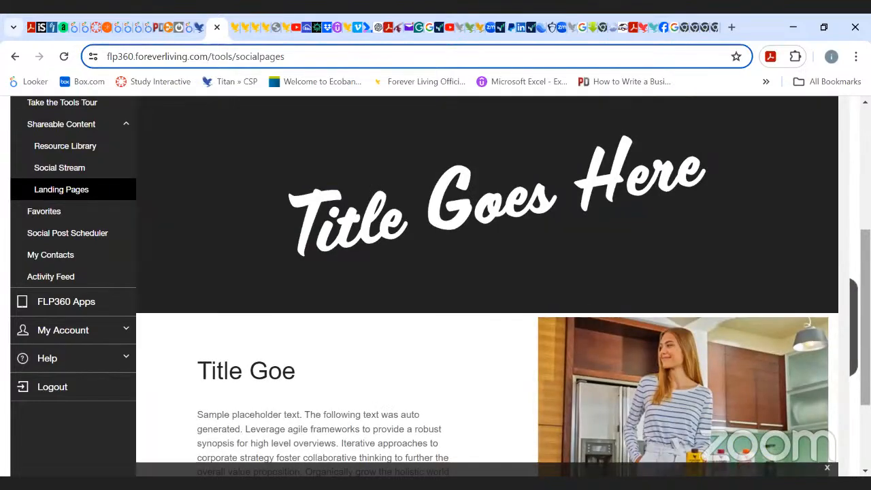
# Replace the hero title text "Title Goes Here" with "Women Empowerment".
pyautogui.scroll(4, 487, 286)
pyautogui.scroll(-2, 487, 285)
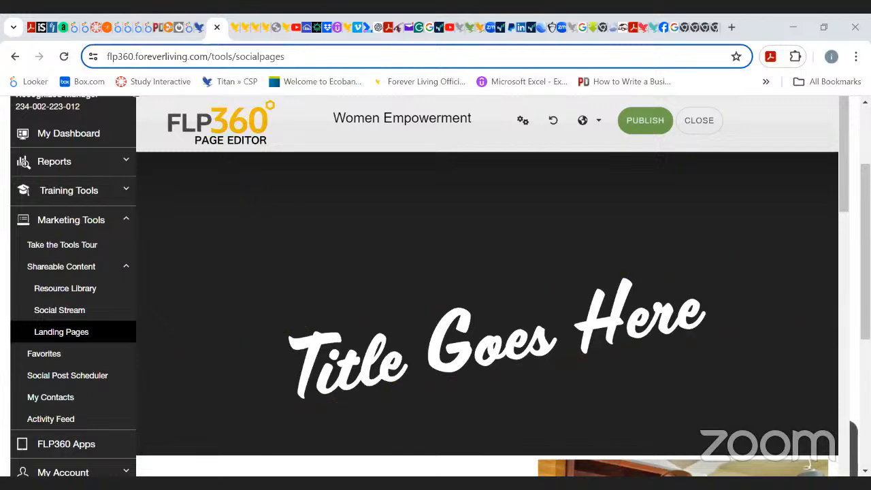
pyautogui.scroll(-3, 487, 292)
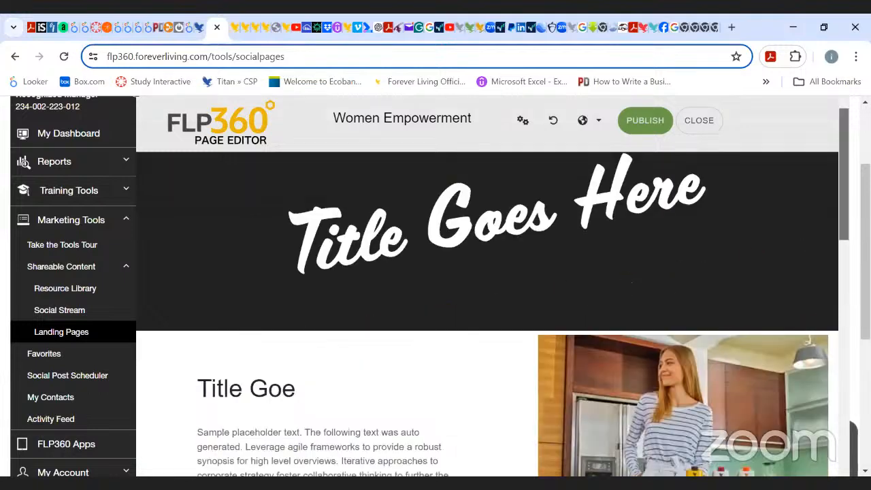
pyautogui.scroll(2, 487, 292)
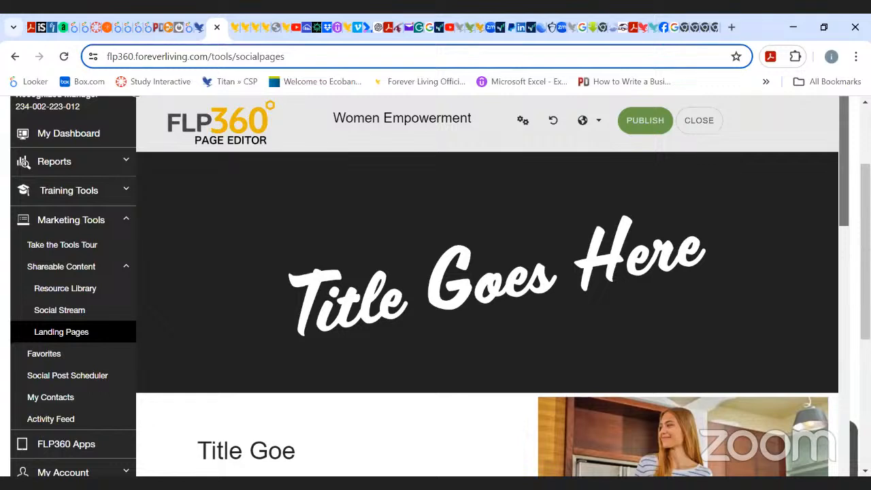
pyautogui.scroll(2, 487, 293)
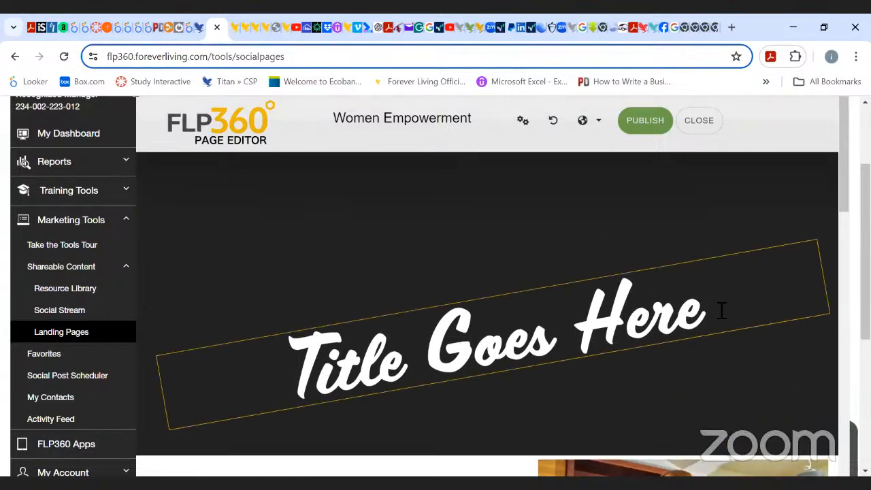
pyautogui.click(721, 311)
pyautogui.press('BackSpace')
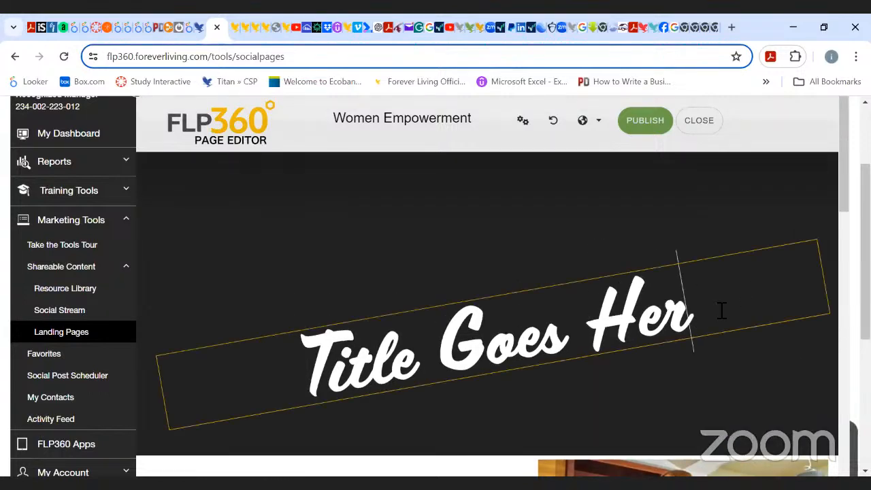
pyautogui.press('BackSpace')
pyautogui.press('BackSpace')
pyautogui.press('BackSpace')
pyautogui.press('BackSpace')
pyautogui.press('BackSpace')
pyautogui.press('BackSpace')
pyautogui.press('BackSpace')
pyautogui.press('BackSpace')
pyautogui.press('BackSpace')
pyautogui.press('BackSpace')
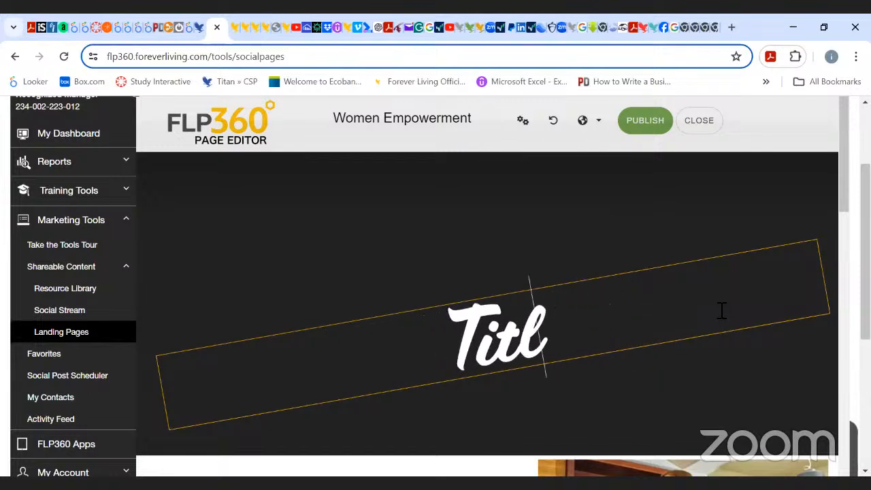
pyautogui.press('BackSpace')
pyautogui.press('BackSpace')
pyautogui.press('BackSpace')
pyautogui.press('BackSpace')
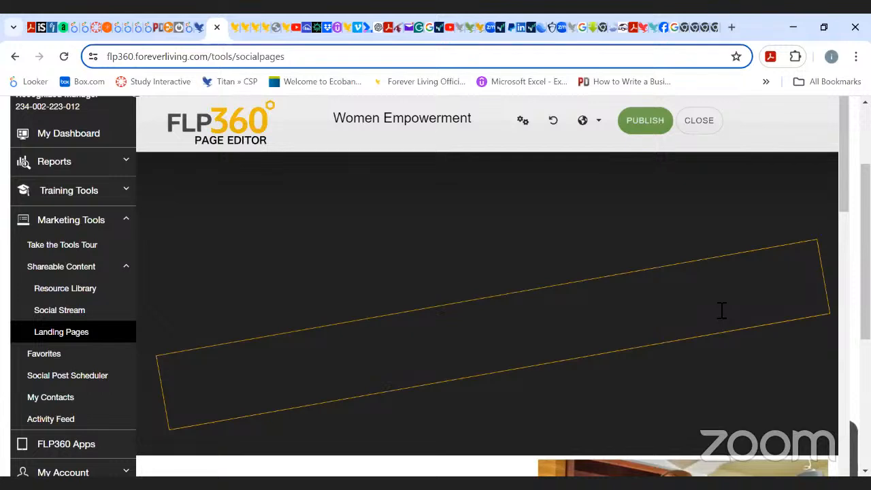
pyautogui.write('Wome')
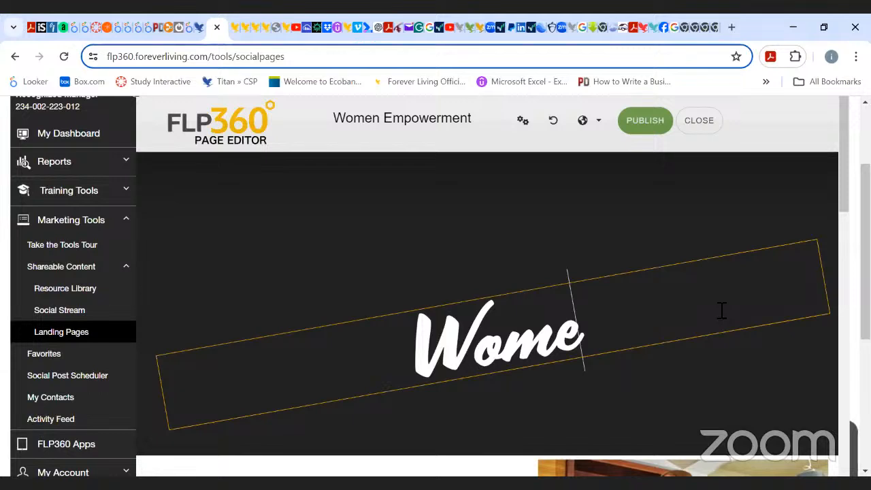
pyautogui.write('n Empowe')
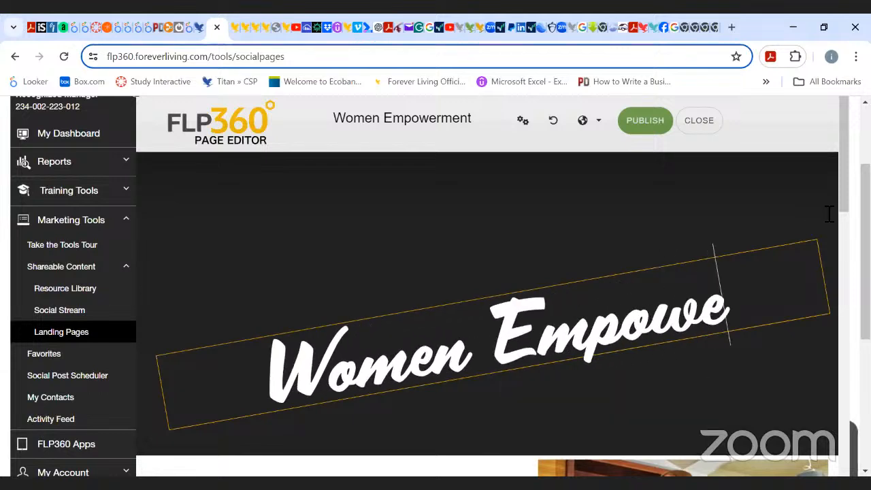
pyautogui.write('rment')
pyautogui.click(848, 206)
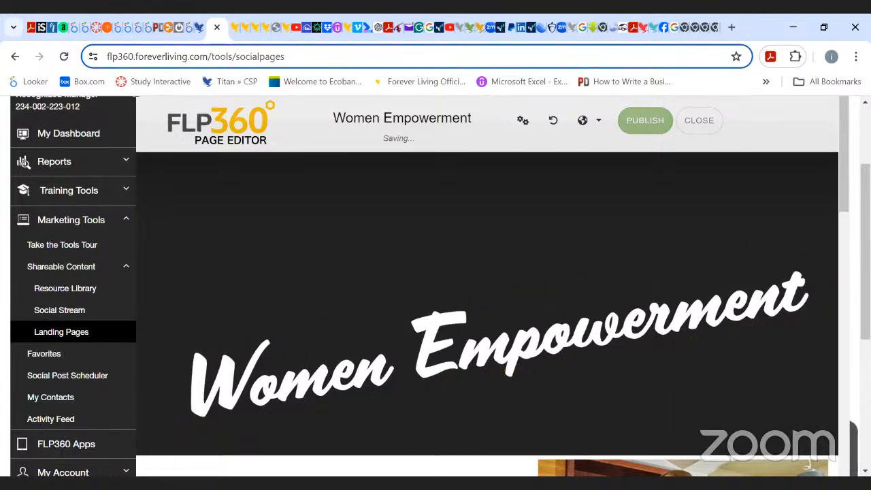
# Scroll through the page to review the new hero title, content section and contact form.
pyautogui.scroll(-2, 813, 309)
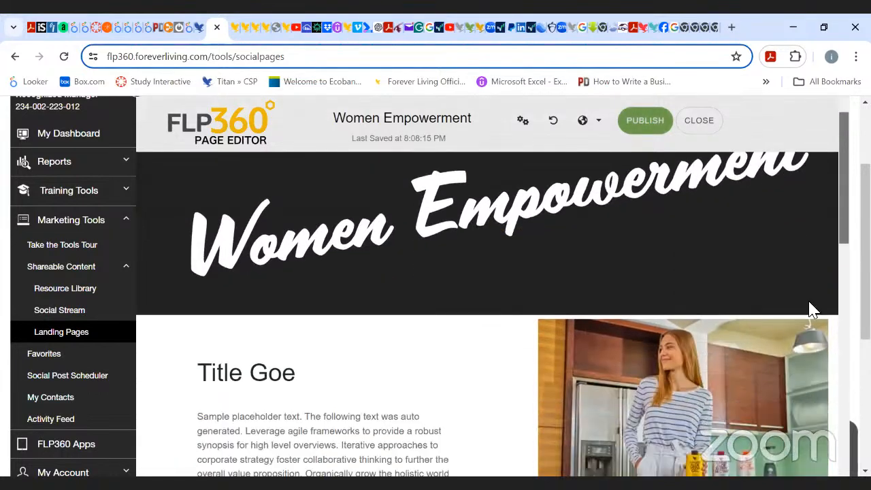
pyautogui.scroll(-1, 813, 310)
pyautogui.scroll(2, 813, 310)
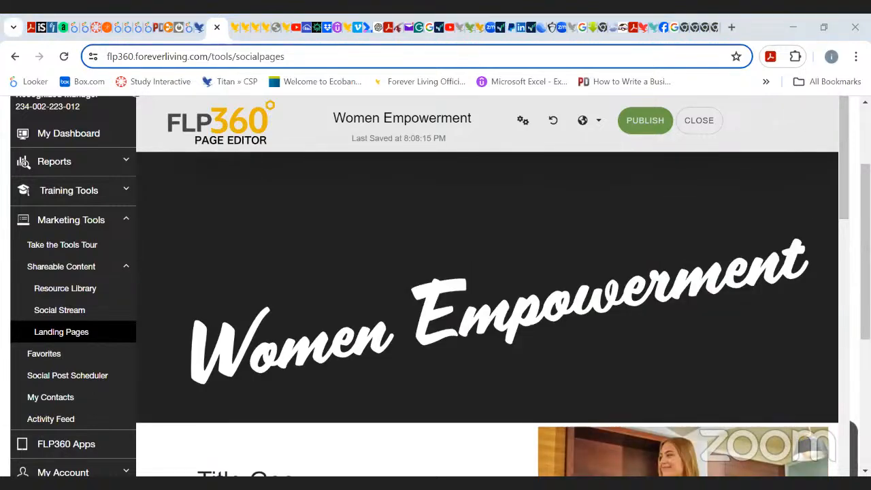
pyautogui.scroll(2, 435, 286)
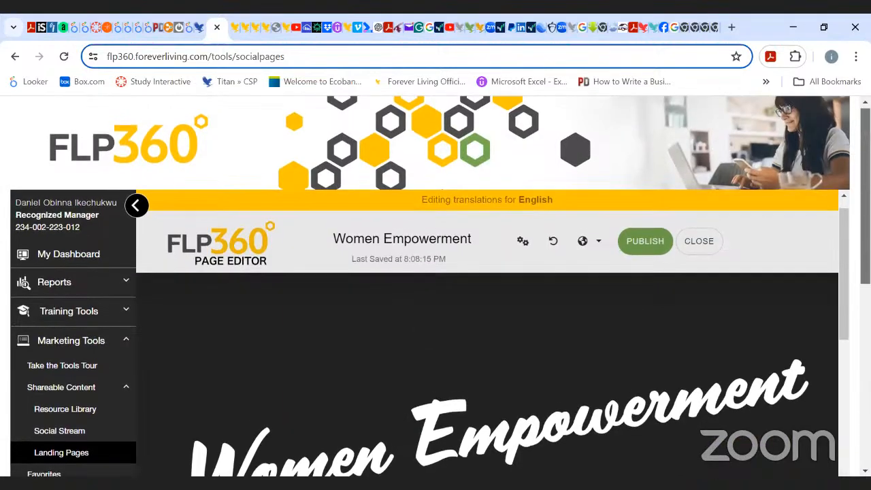
pyautogui.scroll(-1, 435, 286)
pyautogui.scroll(-2, 435, 285)
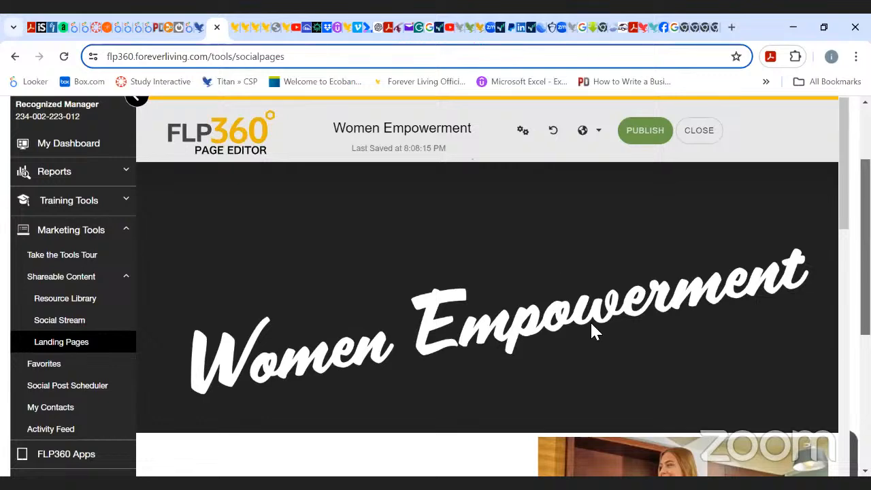
pyautogui.scroll(2, 591, 324)
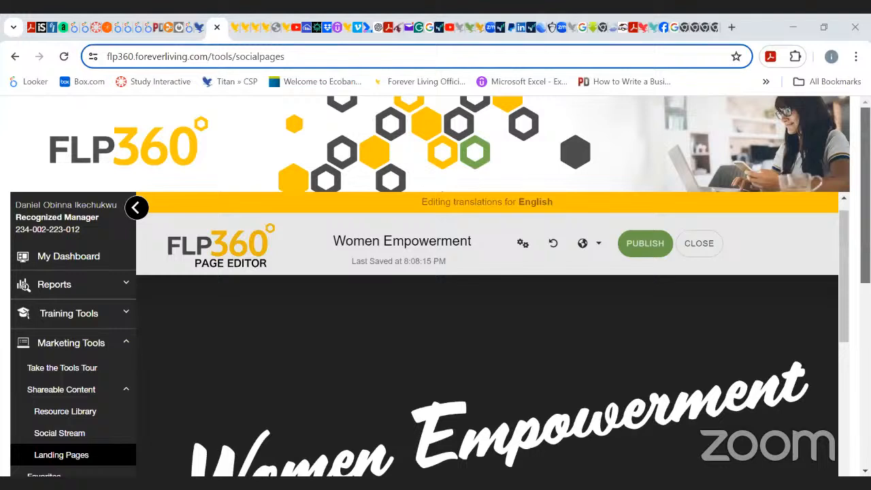
pyautogui.moveTo(841, 217); pyautogui.dragTo(841, 211)
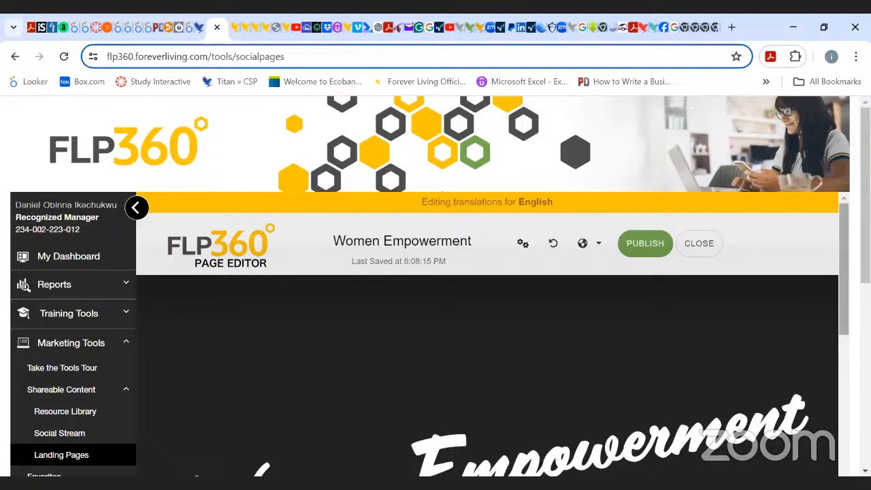
pyautogui.scroll(-3, 638, 375)
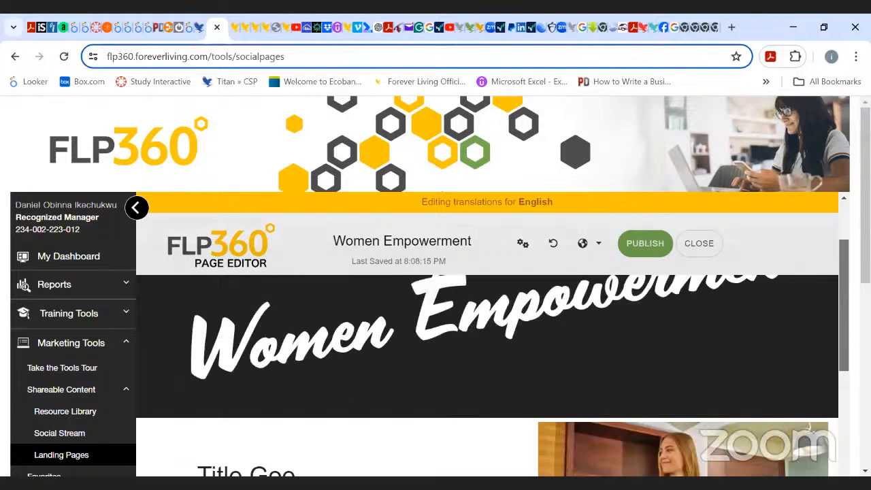
pyautogui.scroll(-1, 718, 383)
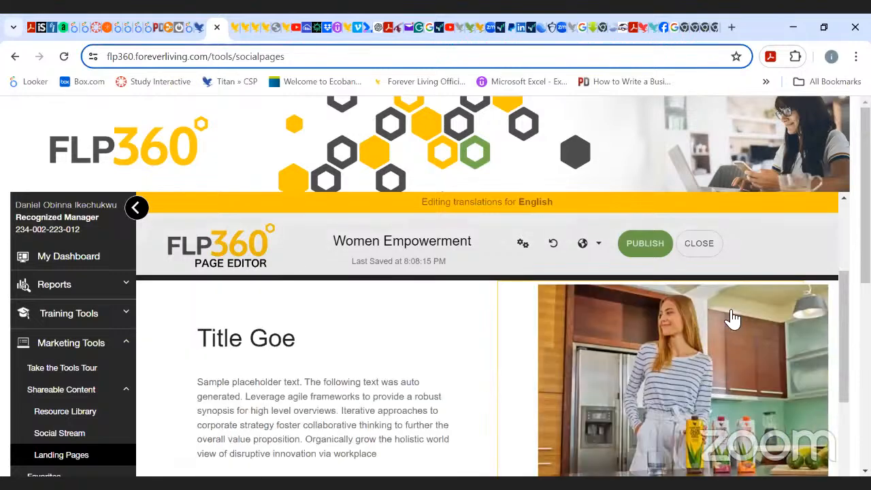
pyautogui.scroll(-5, 844, 374)
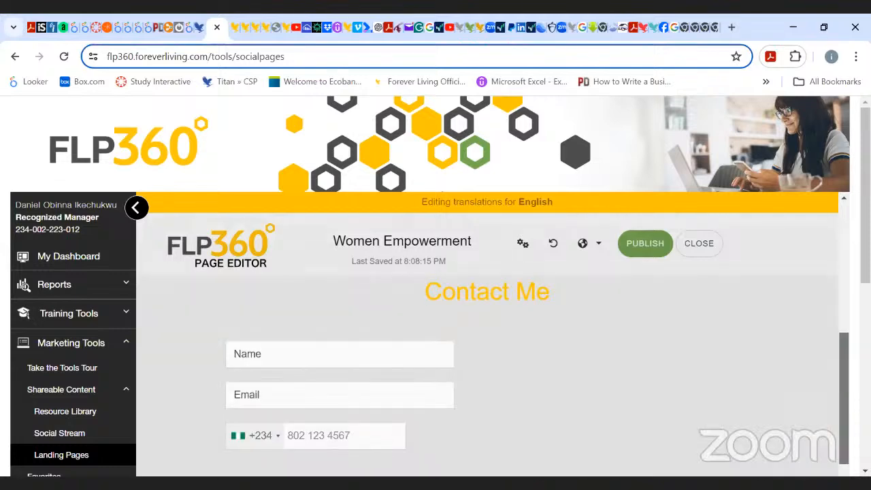
pyautogui.scroll(2, 390, 317)
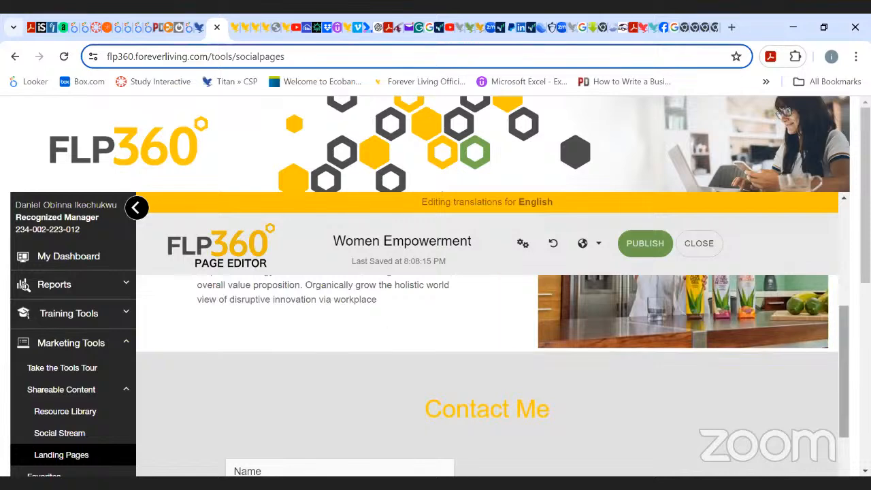
# Switch to the Google tab and search for "converting an image to a link".
pyautogui.moveTo(844, 366); pyautogui.dragTo(844, 262)
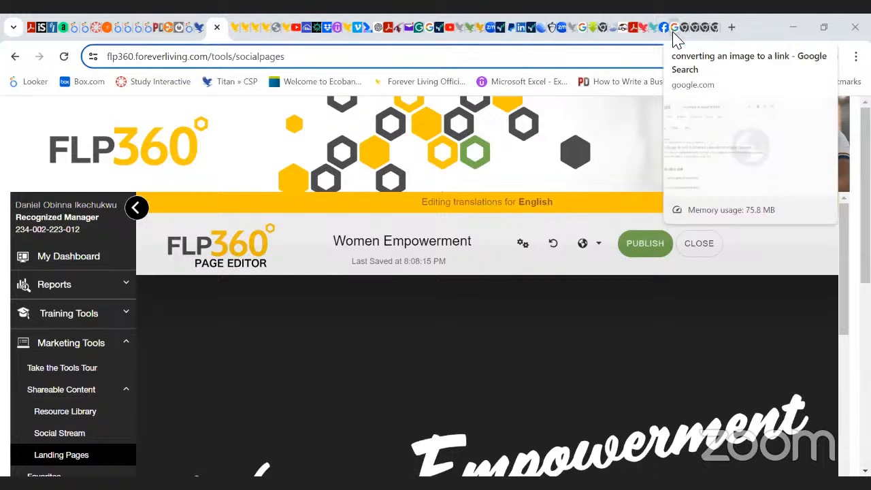
pyautogui.click(714, 31)
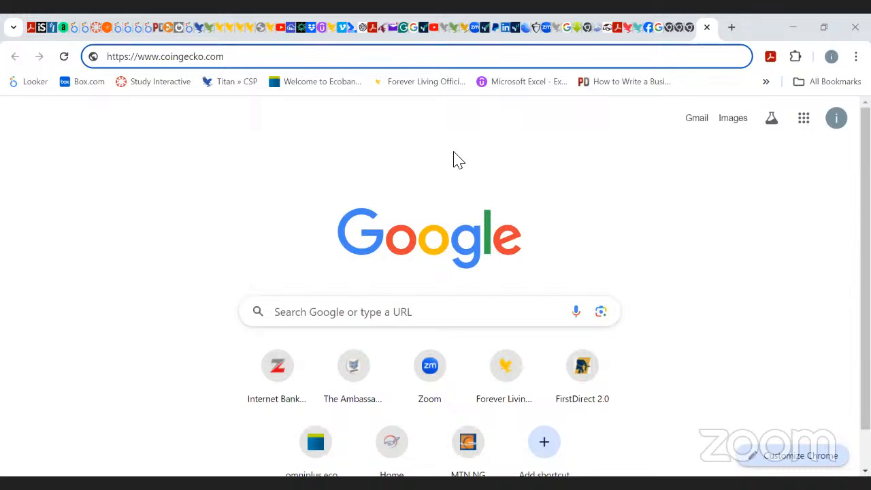
pyautogui.click(299, 314)
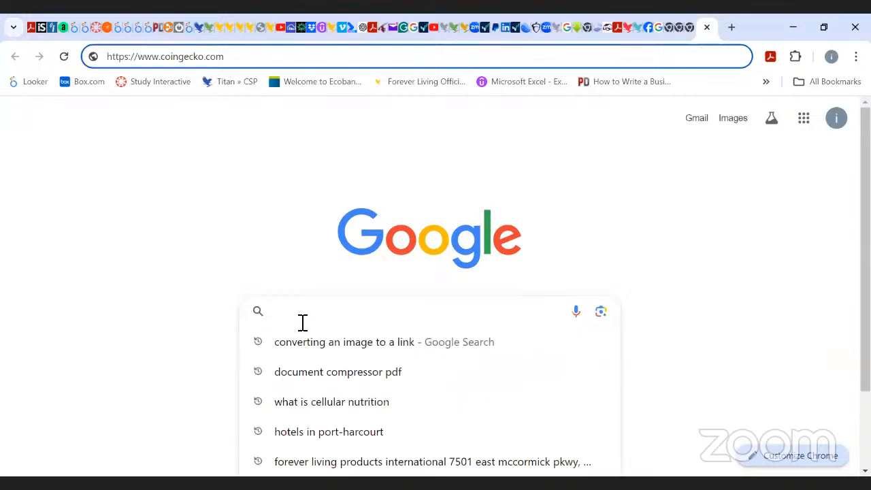
pyautogui.click(320, 356)
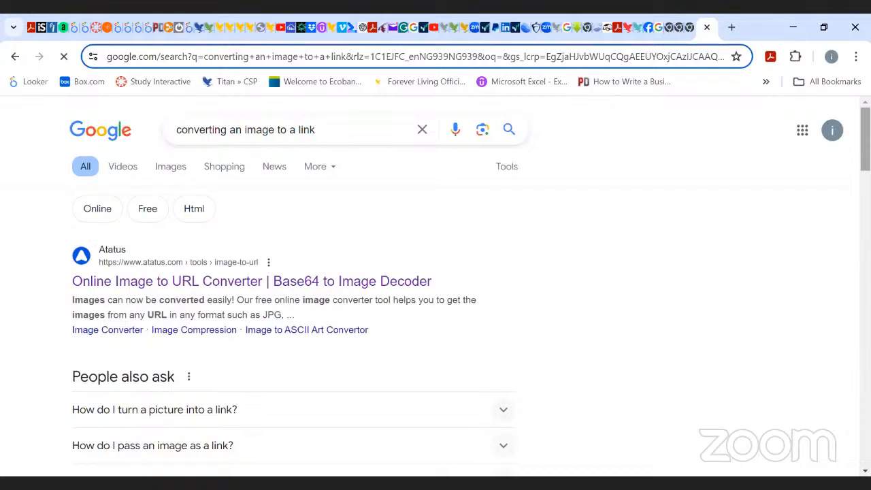
# Scroll through the search results to look for an image-to-URL converter site.
pyautogui.scroll(-5, 436, 286)
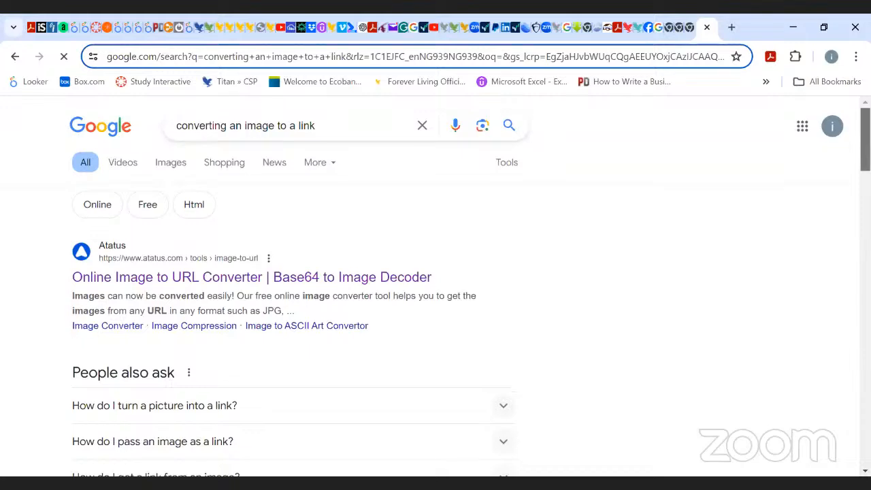
pyautogui.scroll(-6, 435, 286)
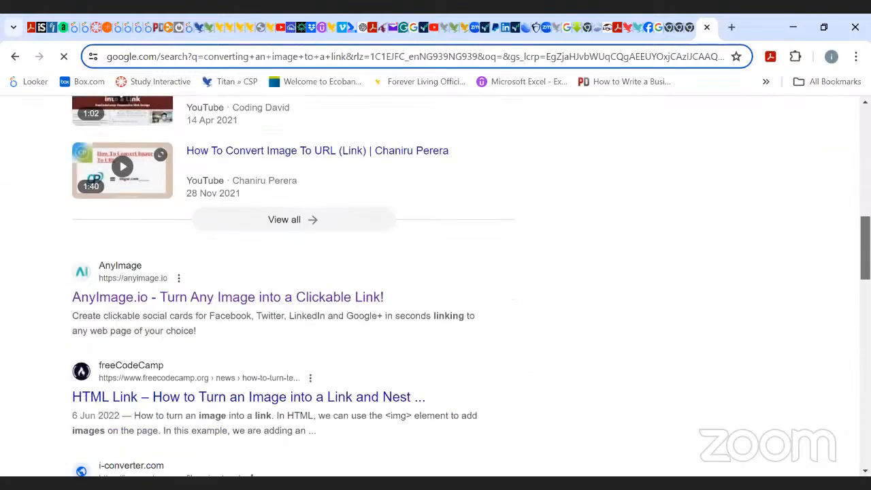
pyautogui.scroll(-3, 435, 286)
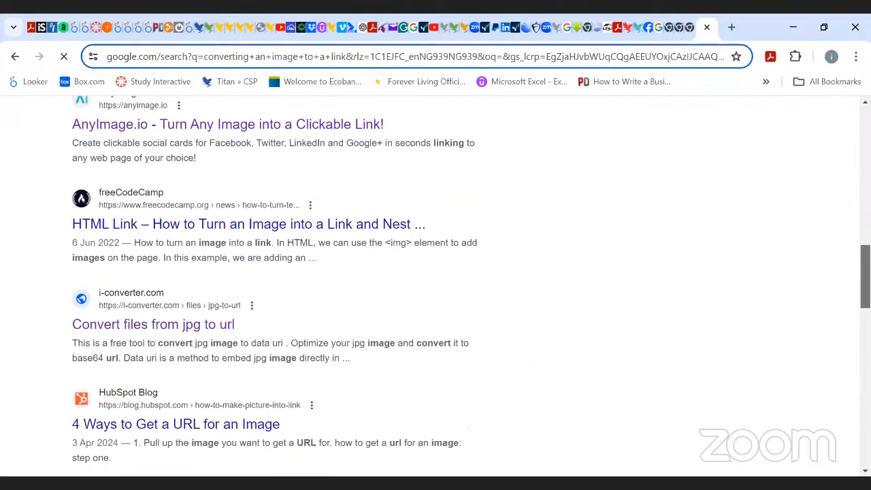
pyautogui.scroll(-1, 435, 286)
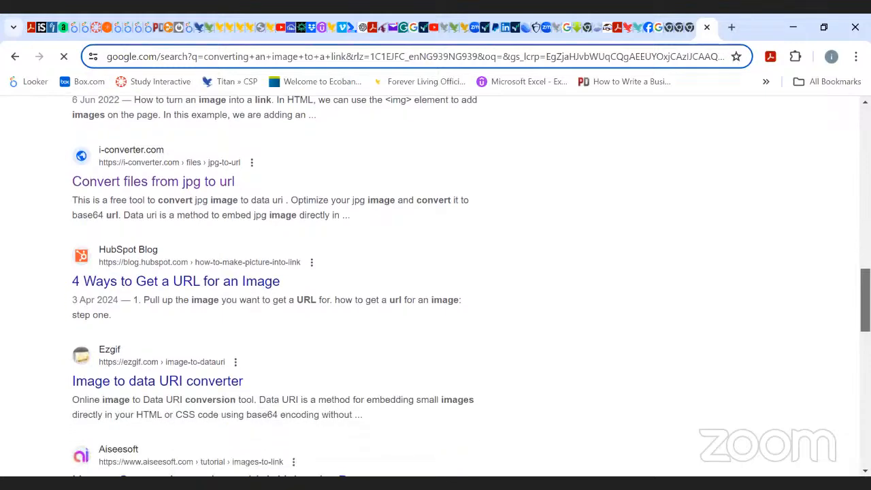
pyautogui.scroll(-3, 435, 286)
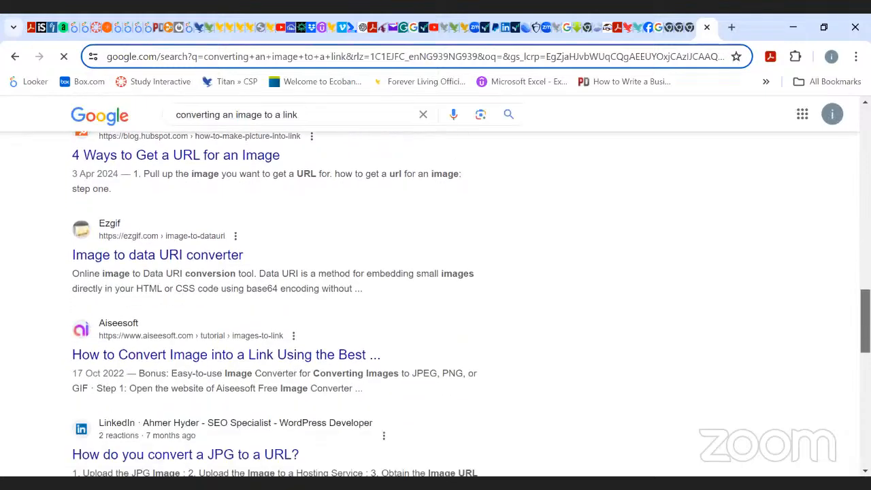
pyautogui.scroll(-5, 436, 286)
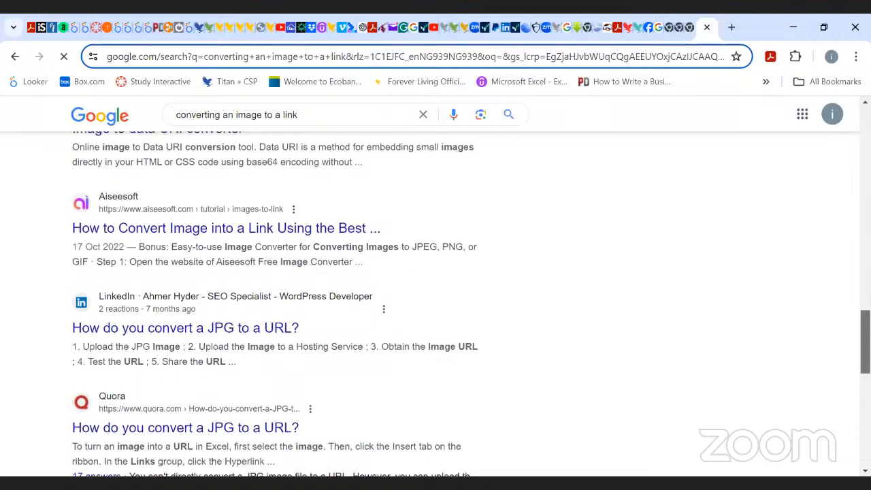
pyautogui.scroll(9, 436, 285)
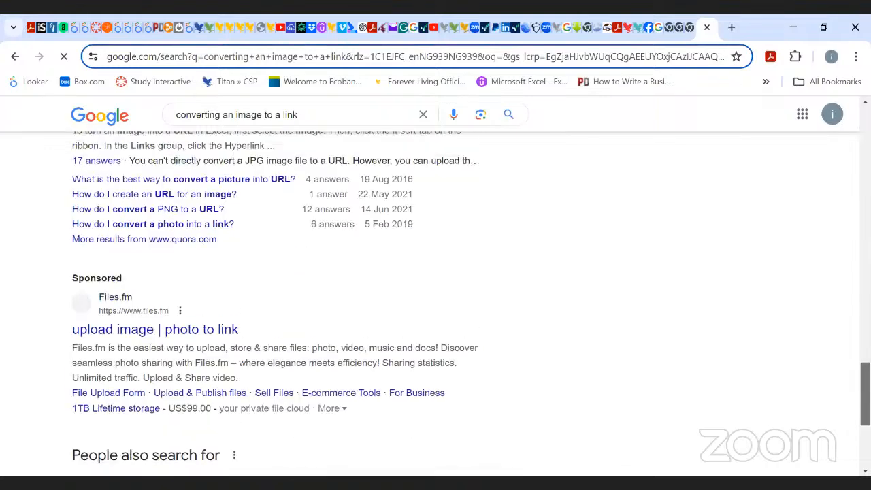
pyautogui.scroll(2, 435, 285)
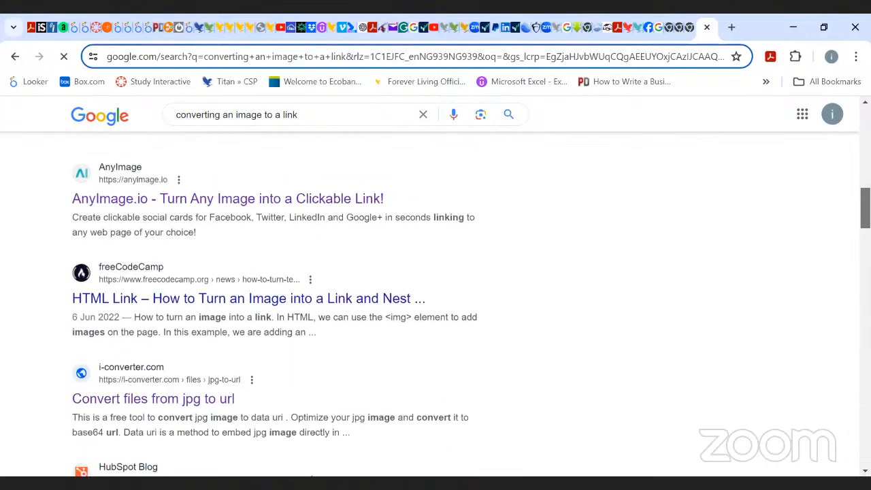
pyautogui.scroll(9, 841, 214)
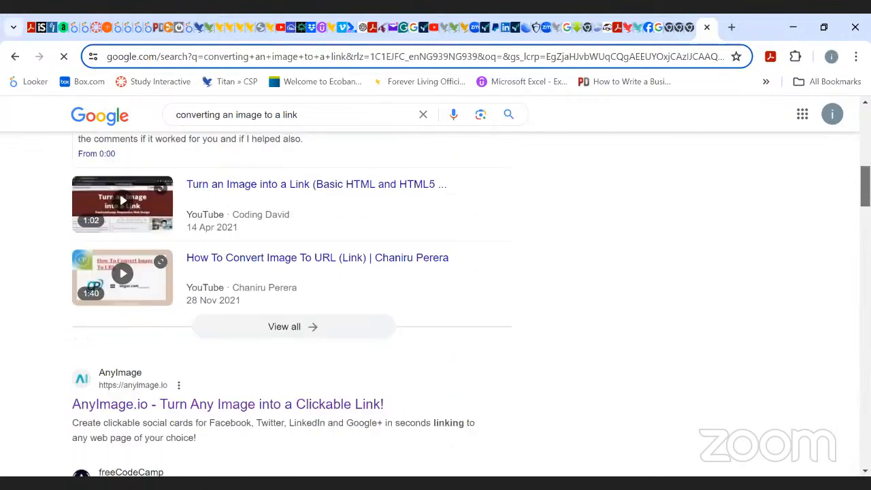
pyautogui.scroll(-11, 841, 215)
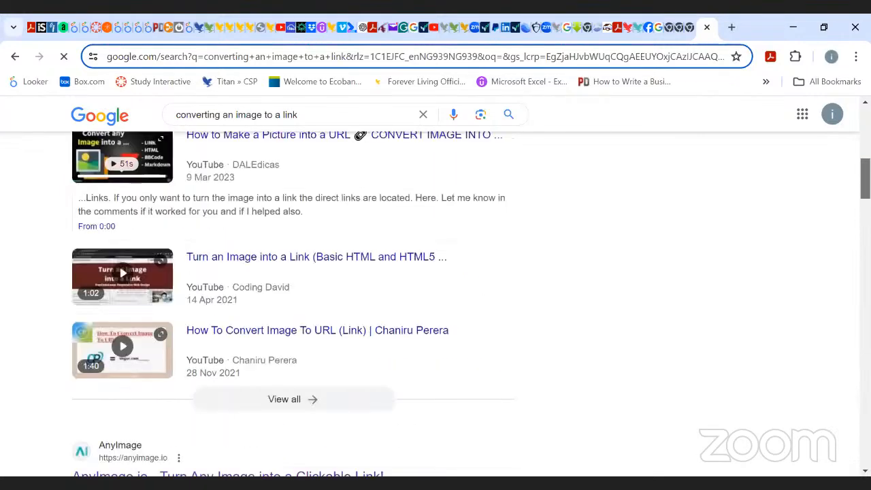
pyautogui.scroll(1, 436, 303)
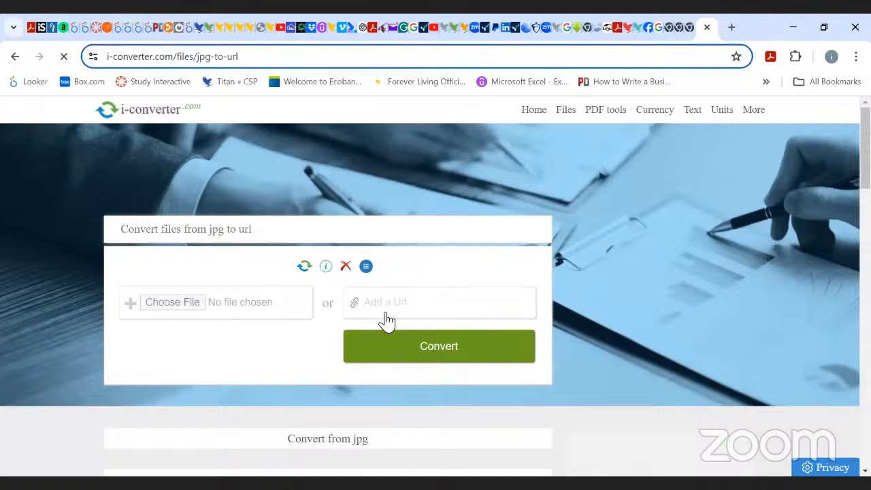
# Choose the Antiinflammatory image from the Web Design pictures folder in the jpg to url converter.
pyautogui.click(172, 302)
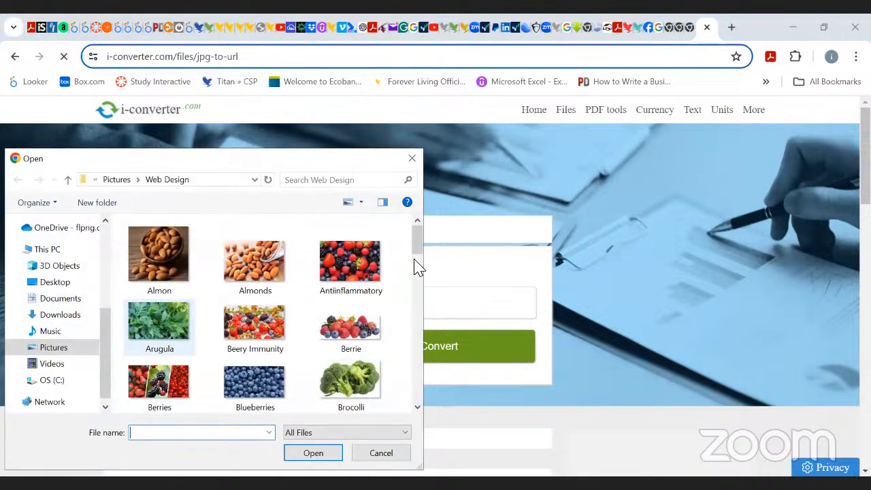
pyautogui.moveTo(416, 245)
pyautogui.mouseDown()
pyautogui.moveTo(419, 253)
pyautogui.moveTo(417, 247)
pyautogui.mouseUp()
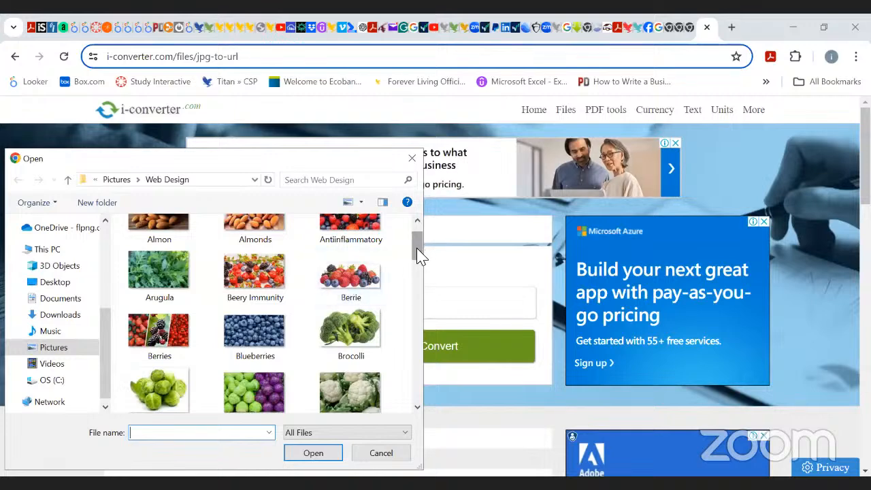
pyautogui.moveTo(418, 255); pyautogui.dragTo(418, 249)
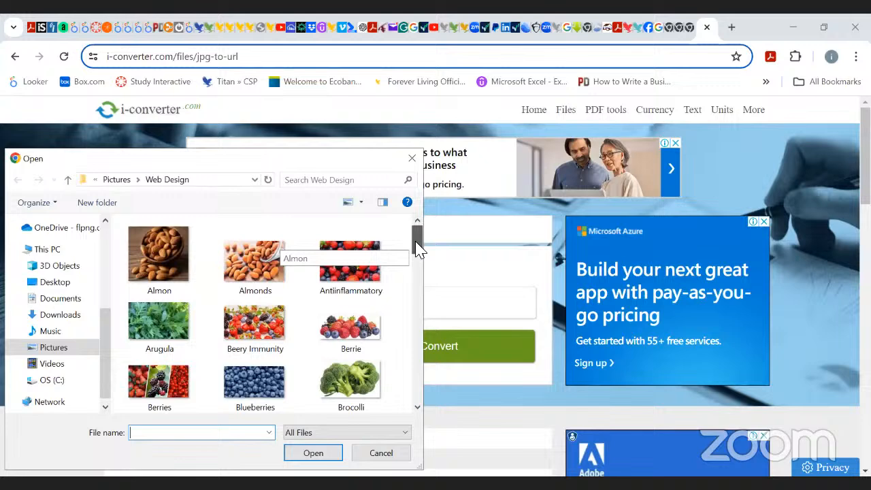
pyautogui.doubleClick(361, 271)
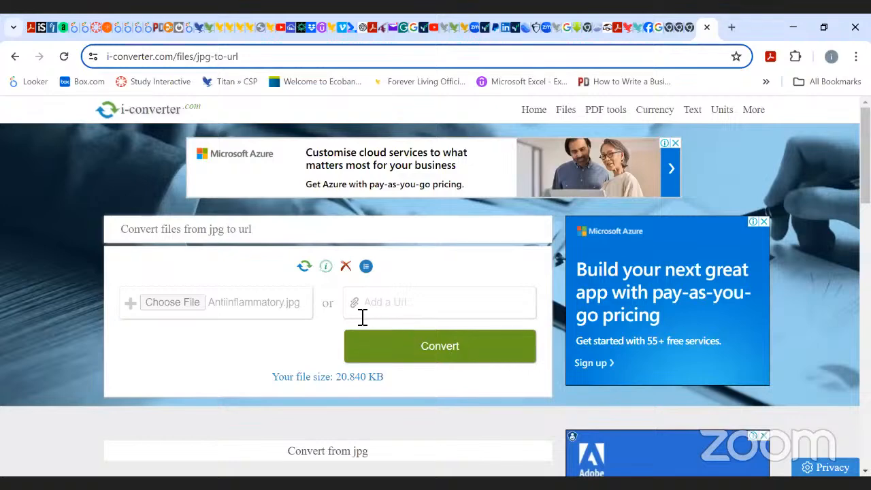
# Replace the chosen file with image 7 from the Training Picture Slides folder and try converting it to a URL.
pyautogui.click(193, 307)
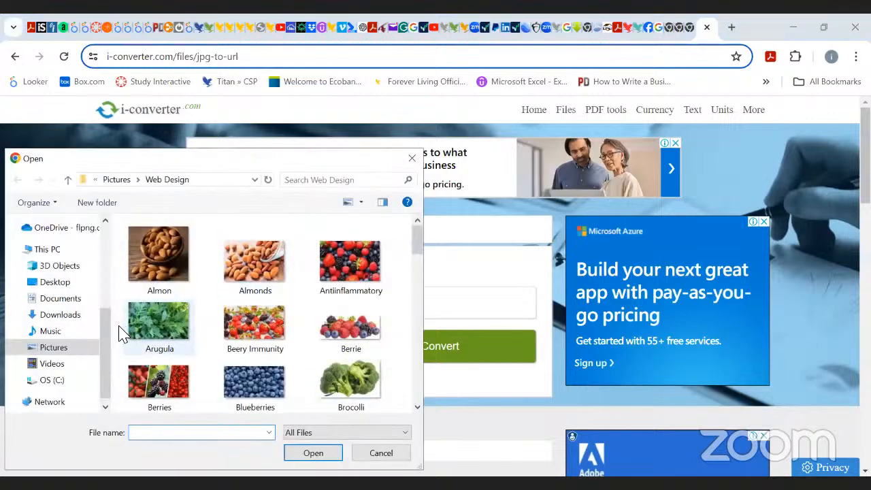
pyautogui.scroll(-1, 112, 340)
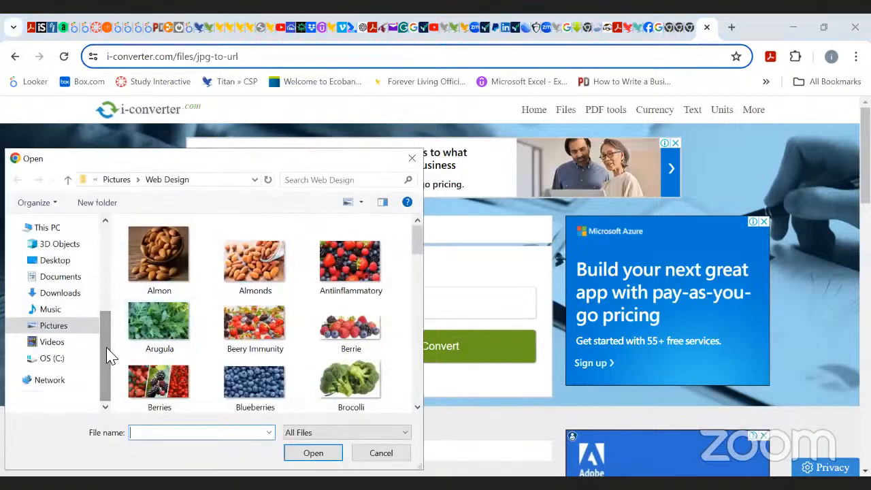
pyautogui.click(53, 326)
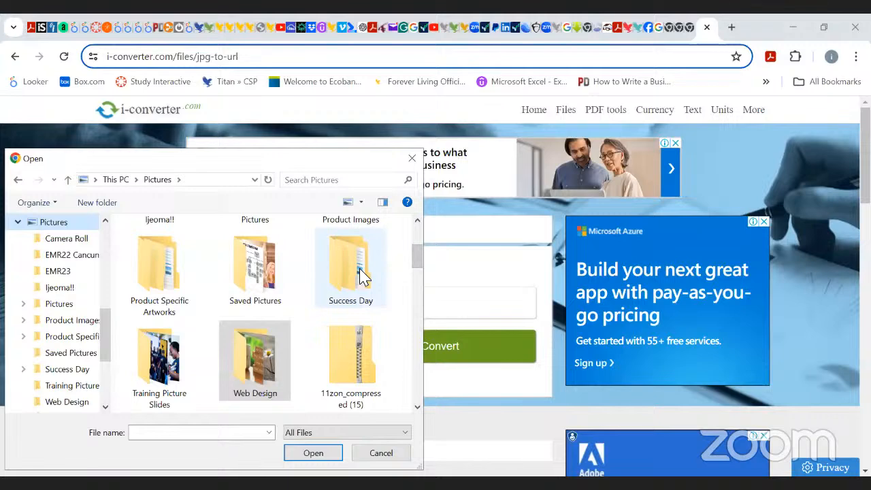
pyautogui.doubleClick(163, 371)
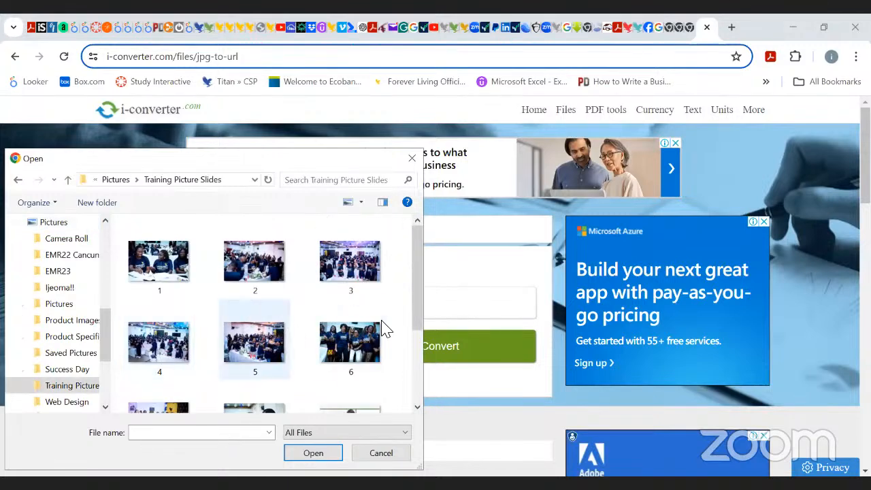
pyautogui.scroll(-1, 413, 253)
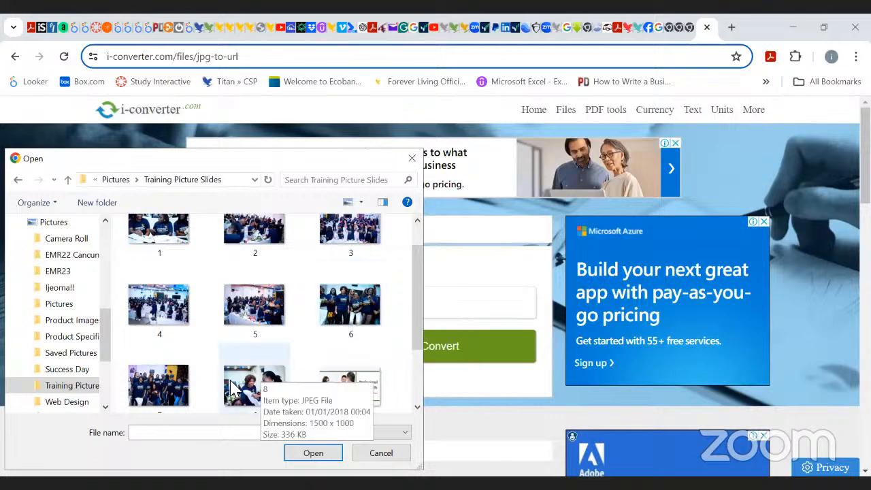
pyautogui.doubleClick(157, 379)
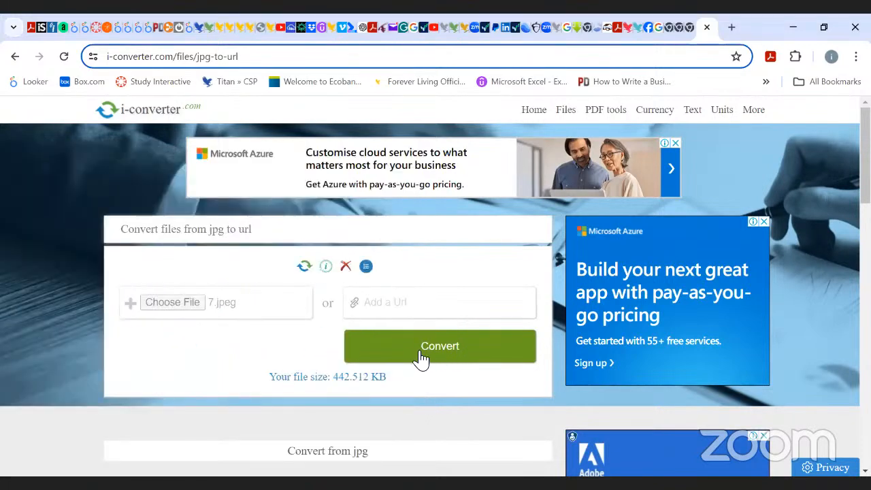
pyautogui.click(442, 351)
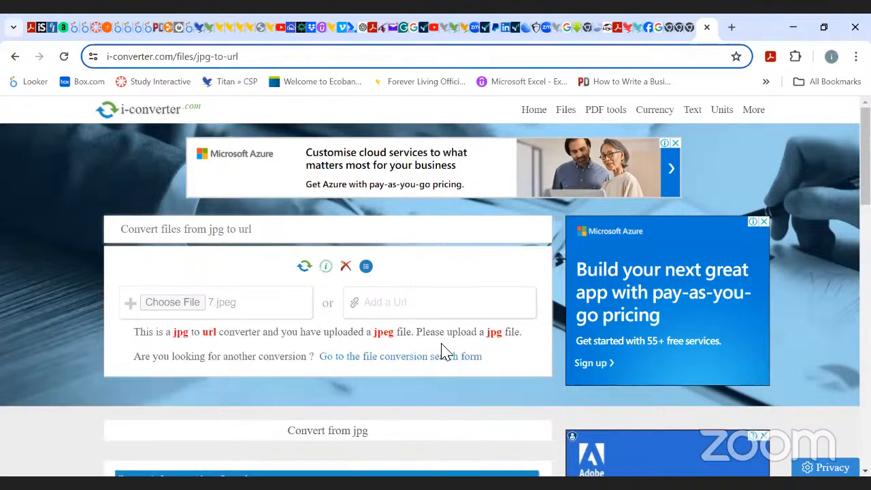
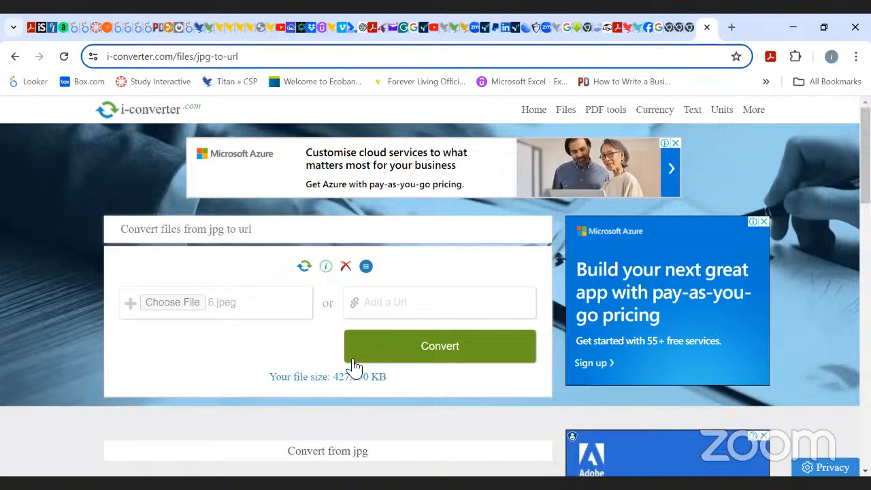
# Try to convert the 6.jpeg image to a URL and scroll through the converter's information.
pyautogui.click(354, 361)
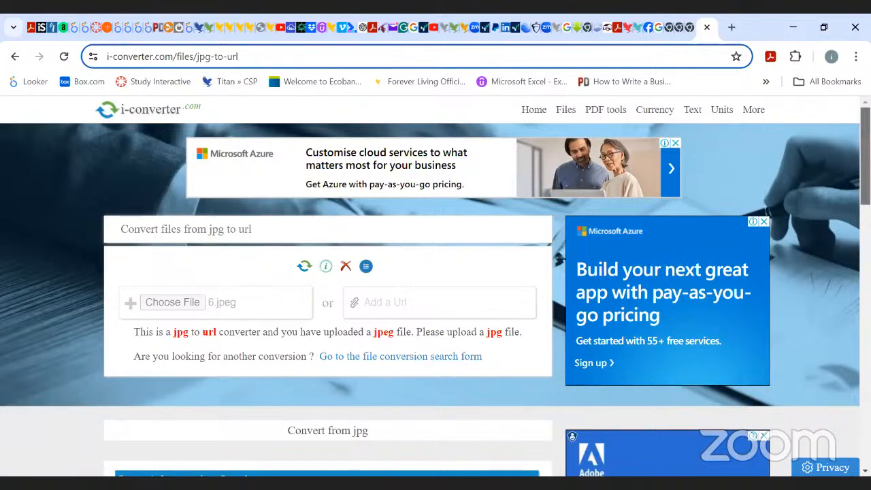
pyautogui.scroll(-3, 400, 355)
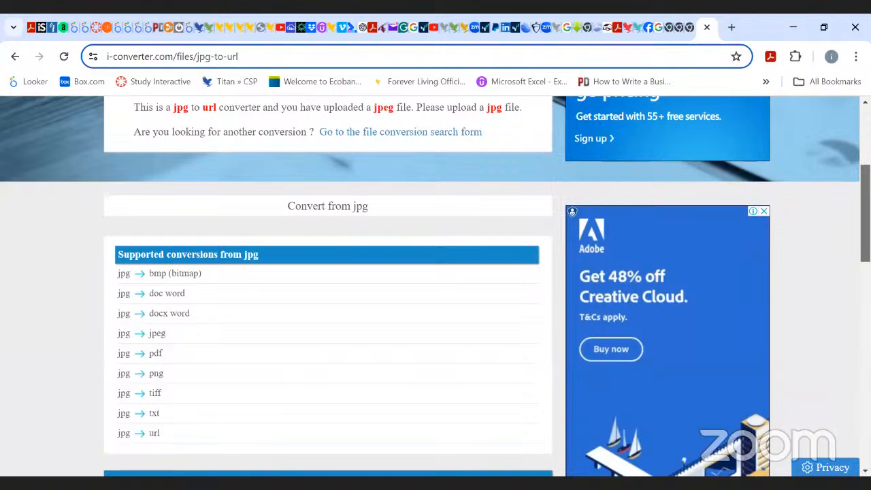
pyautogui.scroll(-4, 436, 286)
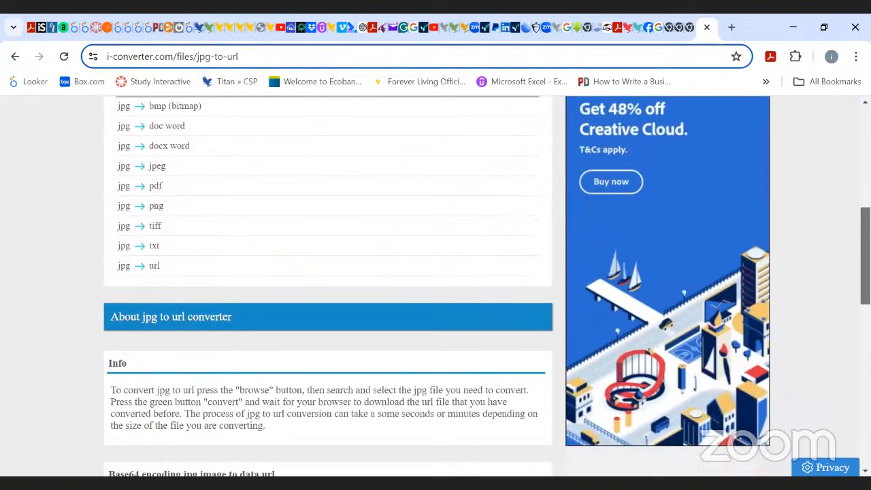
pyautogui.moveTo(865, 276); pyautogui.dragTo(865, 156)
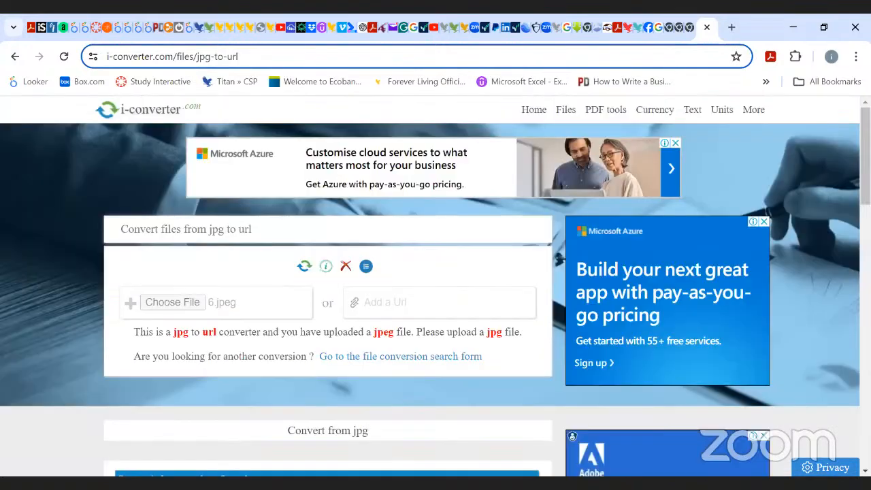
pyautogui.click(400, 356)
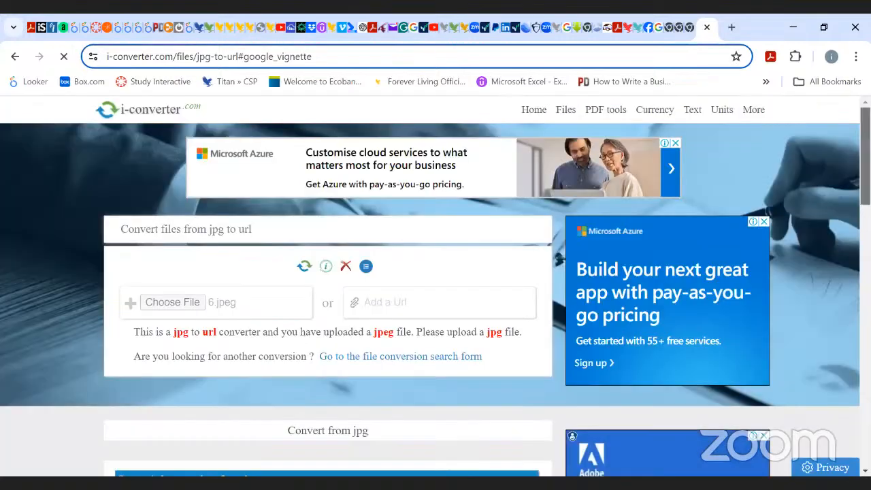
pyautogui.click(15, 56)
pyautogui.scroll(-1, 341, 278)
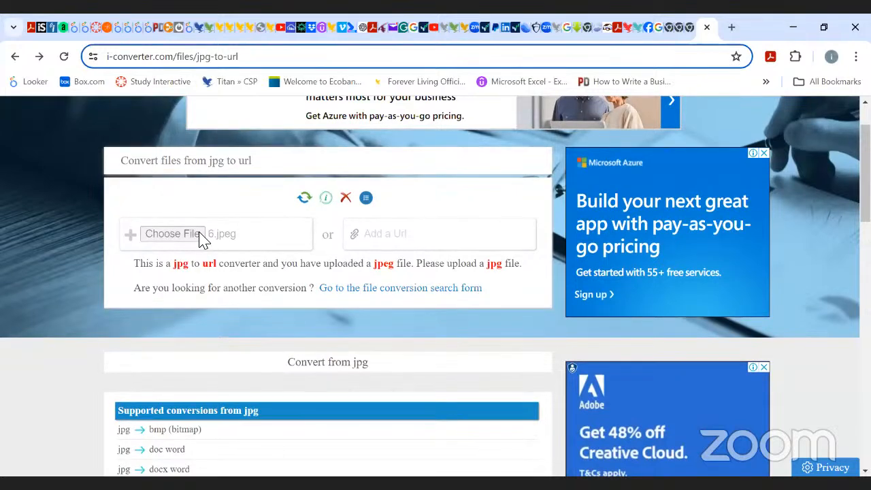
# Reselect Antiinflammatory from the Web Design pictures folder as the file to convert.
pyautogui.click(202, 238)
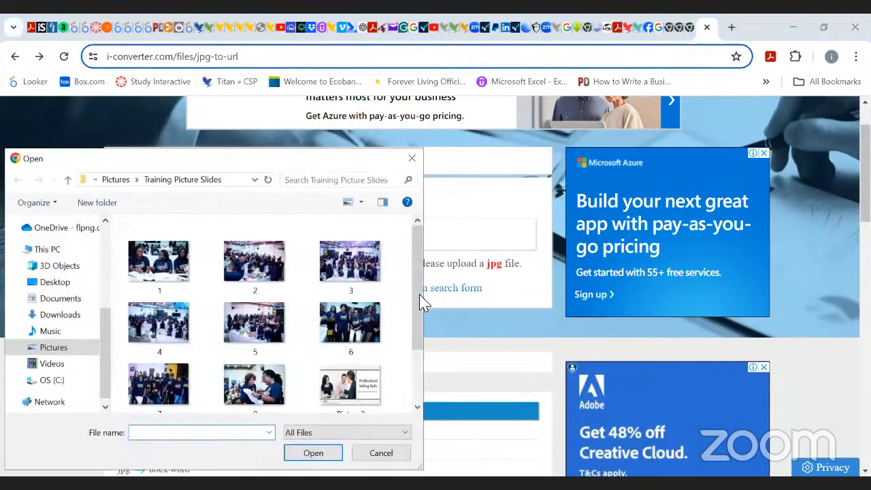
pyautogui.scroll(-1, 421, 324)
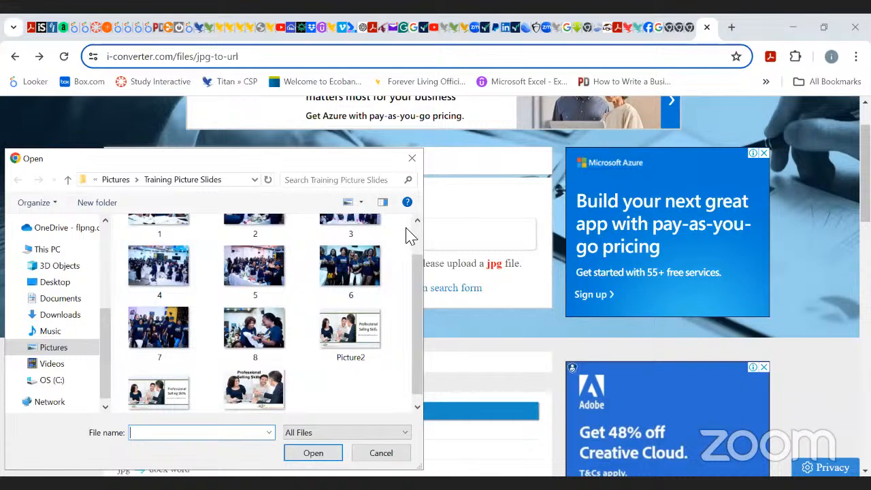
pyautogui.click(48, 347)
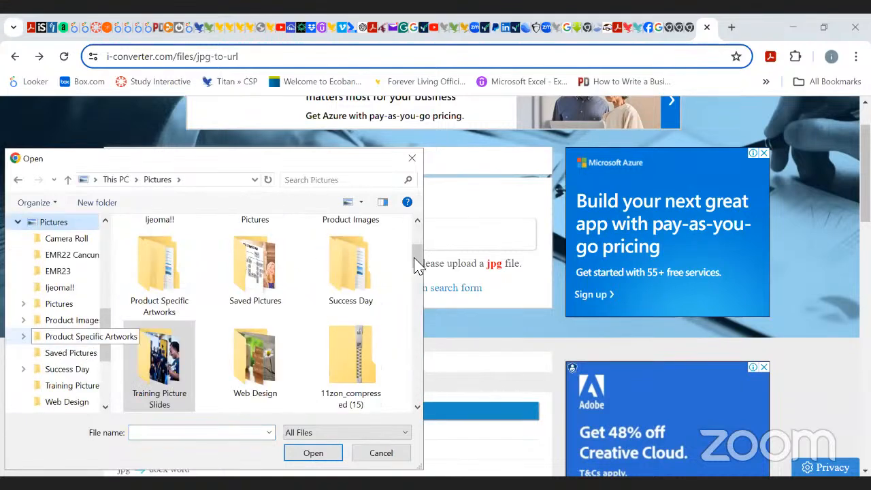
pyautogui.scroll(-2, 417, 267)
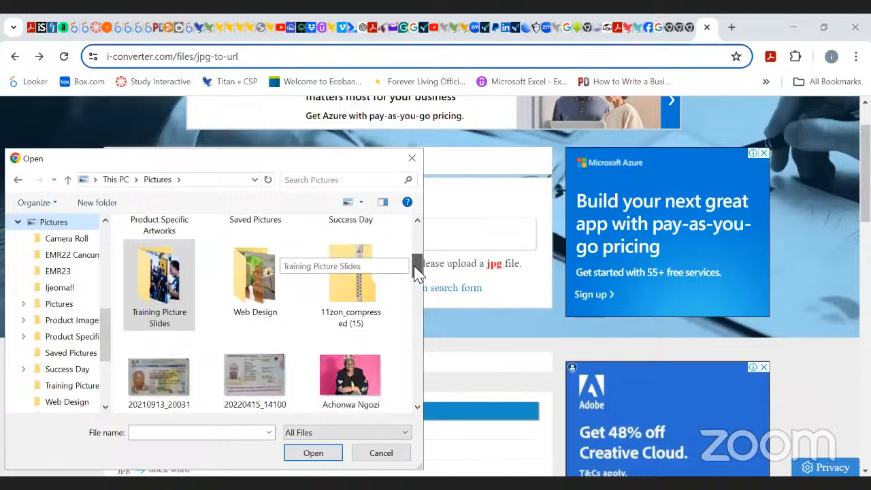
pyautogui.click(259, 285)
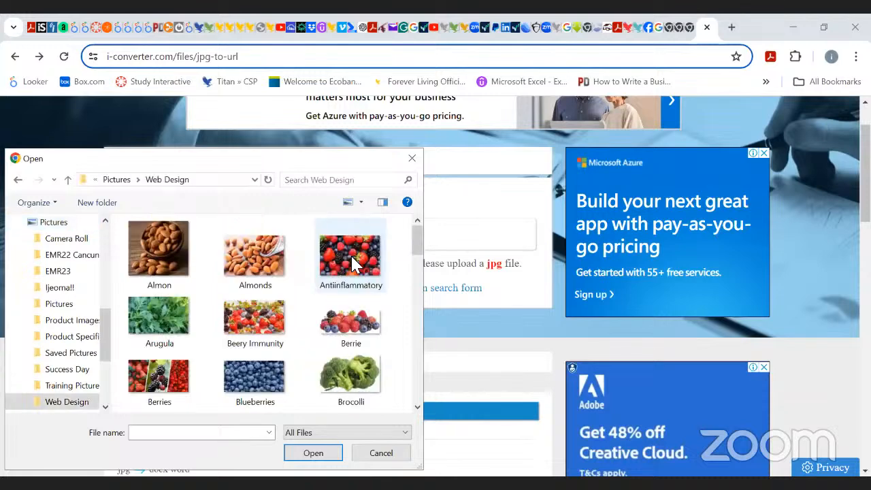
pyautogui.click(352, 266)
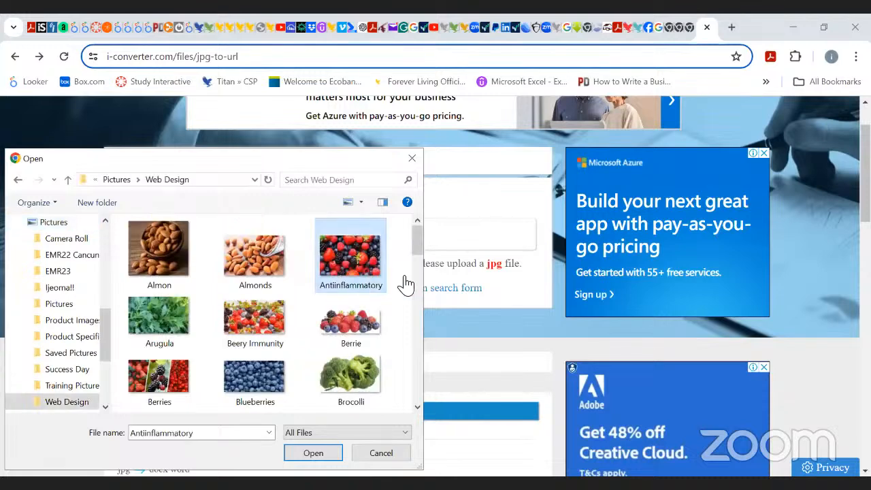
pyautogui.press('Return')
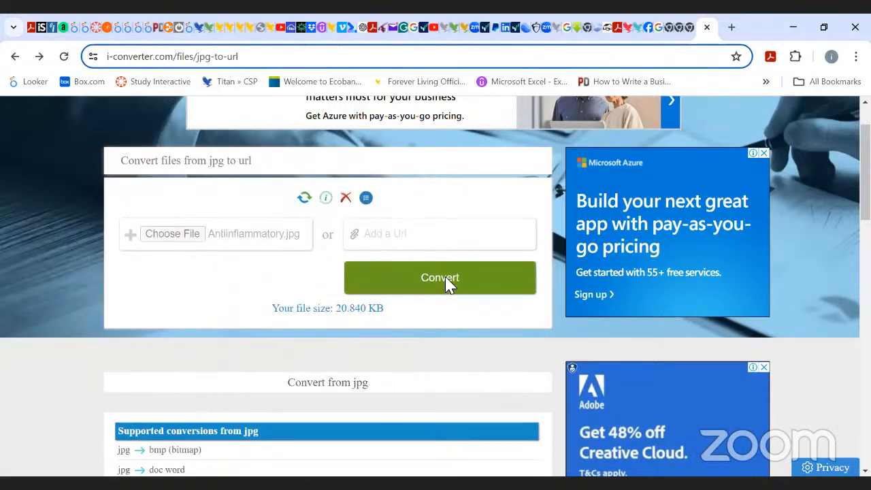
# Convert Antiinflammatory.jpg to a URL and copy the generated data code.
pyautogui.click(447, 284)
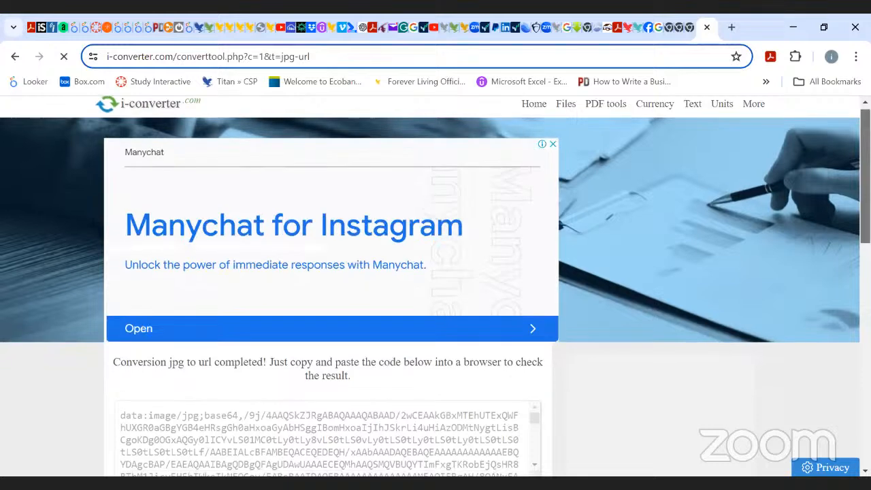
pyautogui.scroll(-1, 436, 286)
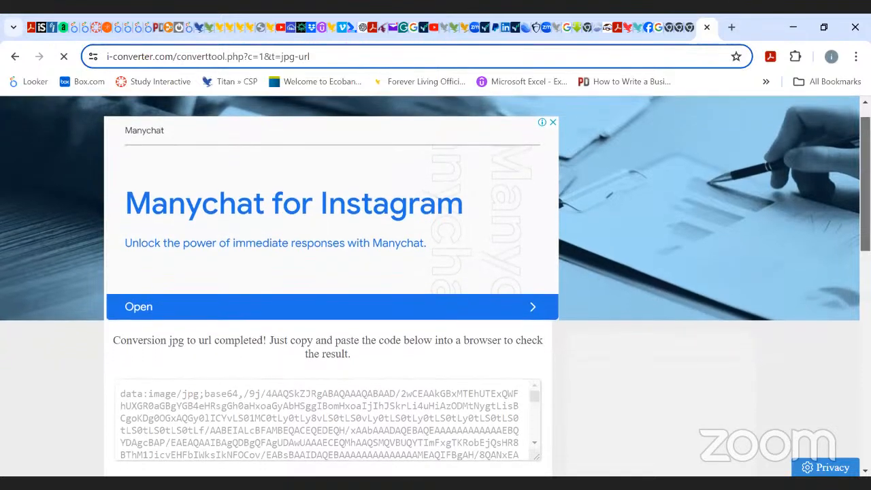
pyautogui.scroll(-2, 435, 286)
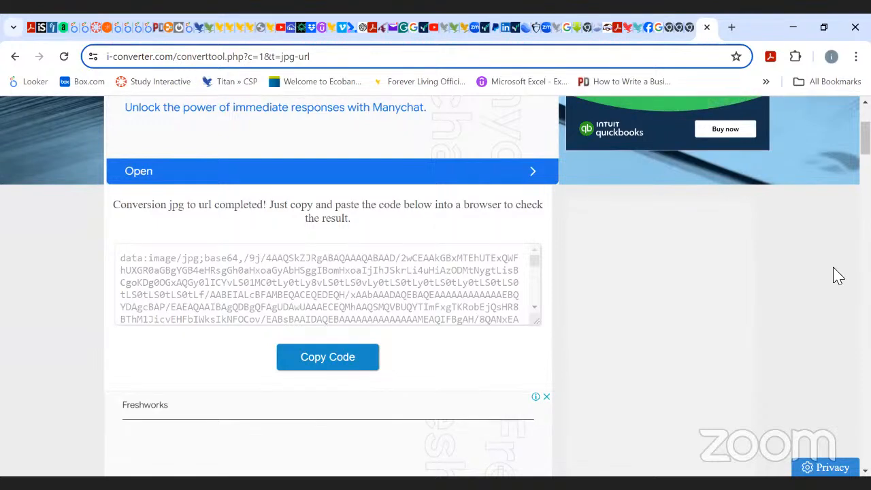
pyautogui.click(327, 359)
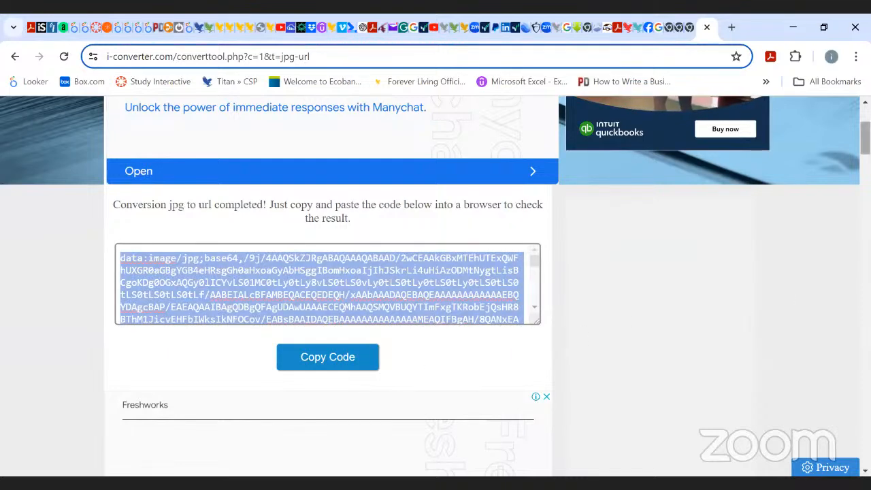
pyautogui.scroll(2, 594, 153)
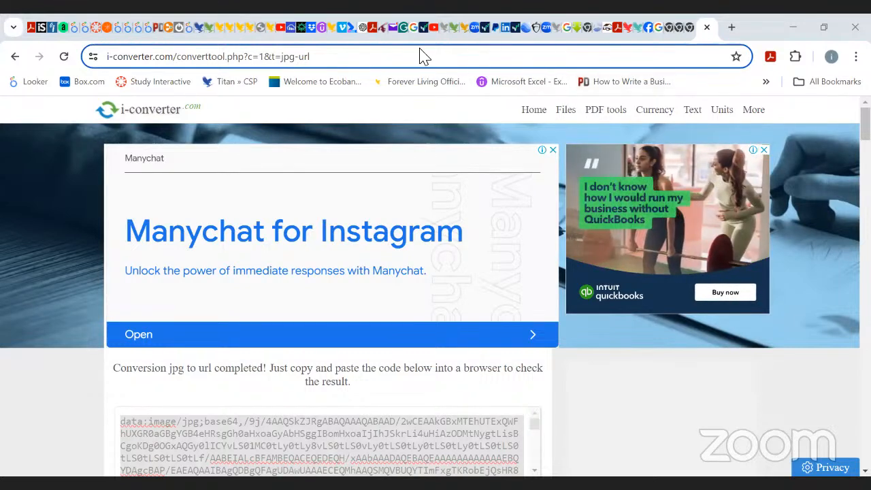
# Return to the FLP360 page editor and open the Content section of Advanced Page Settings.
pyautogui.click(209, 34)
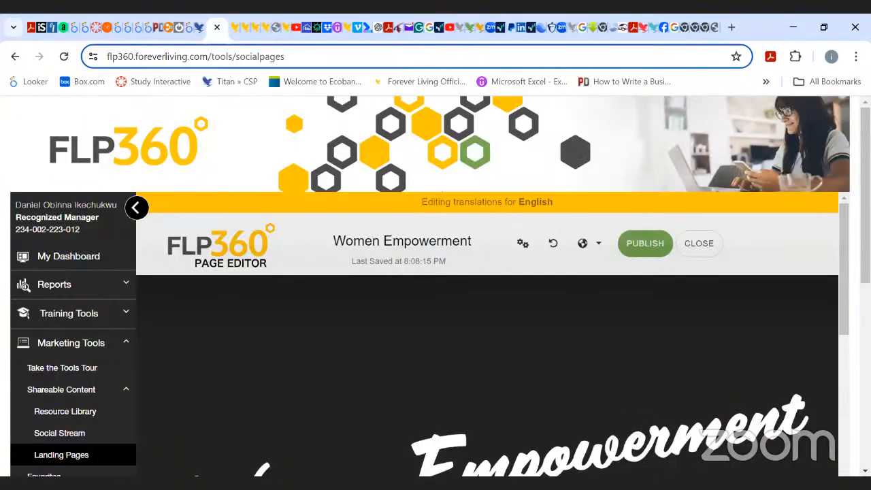
pyautogui.click(713, 29)
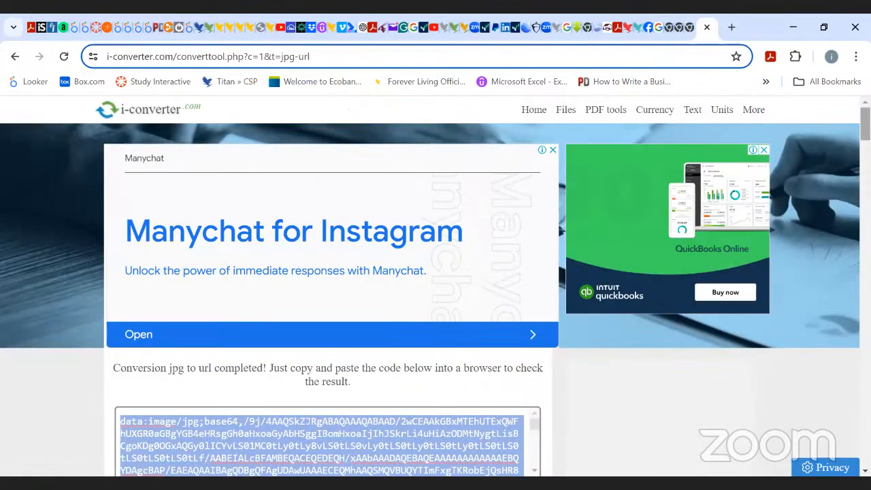
pyautogui.scroll(-3, 435, 285)
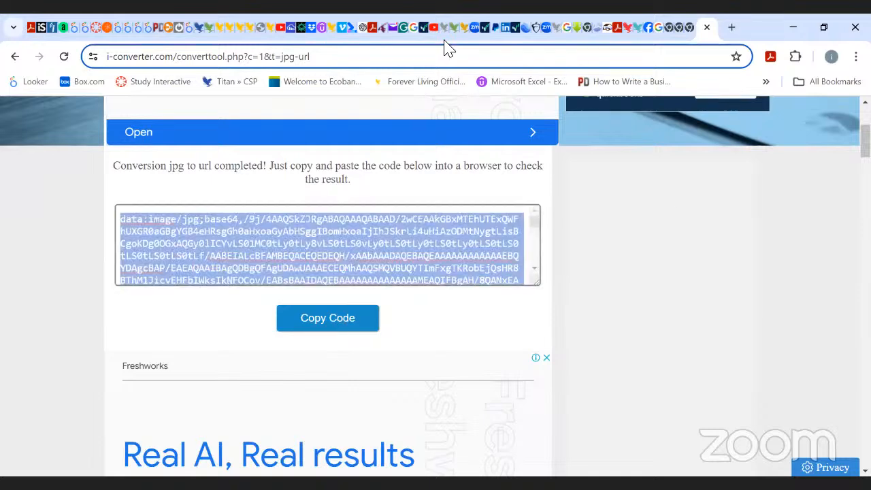
pyautogui.click(207, 27)
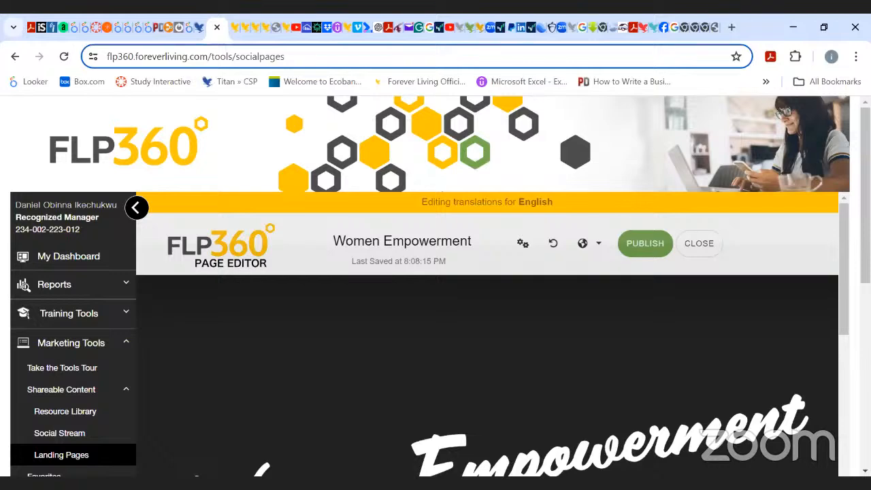
pyautogui.scroll(-1, 435, 286)
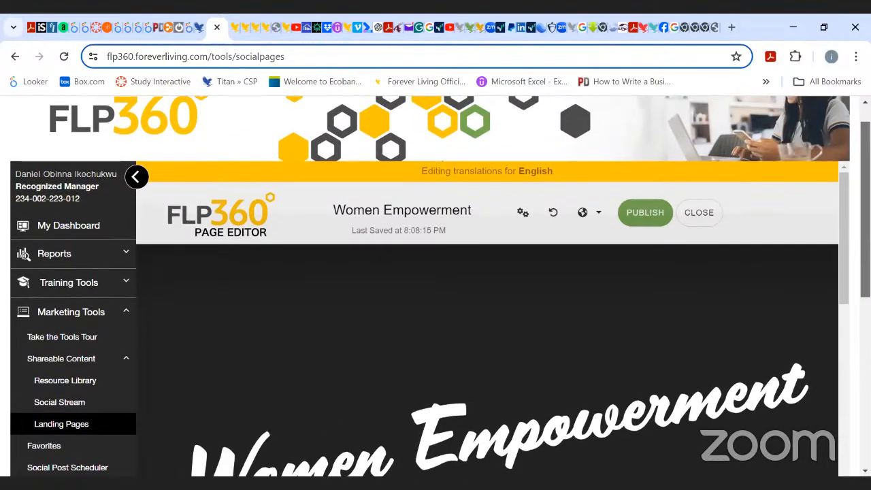
pyautogui.click(522, 213)
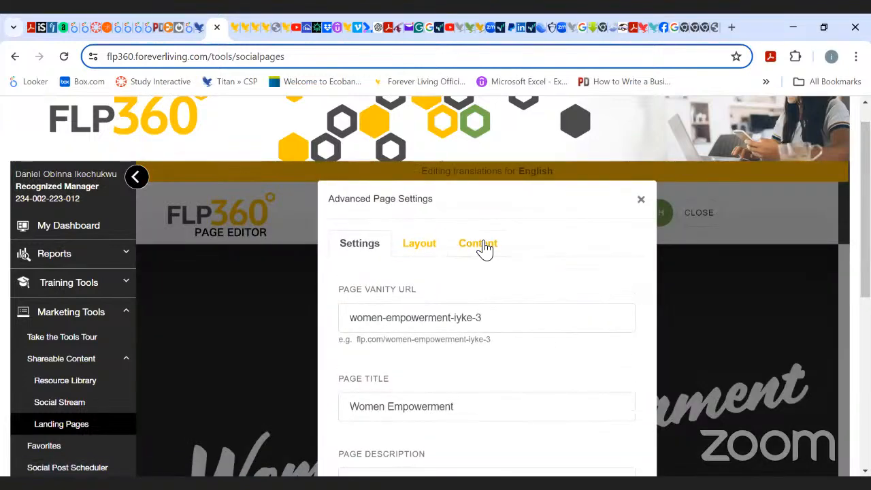
pyautogui.click(485, 249)
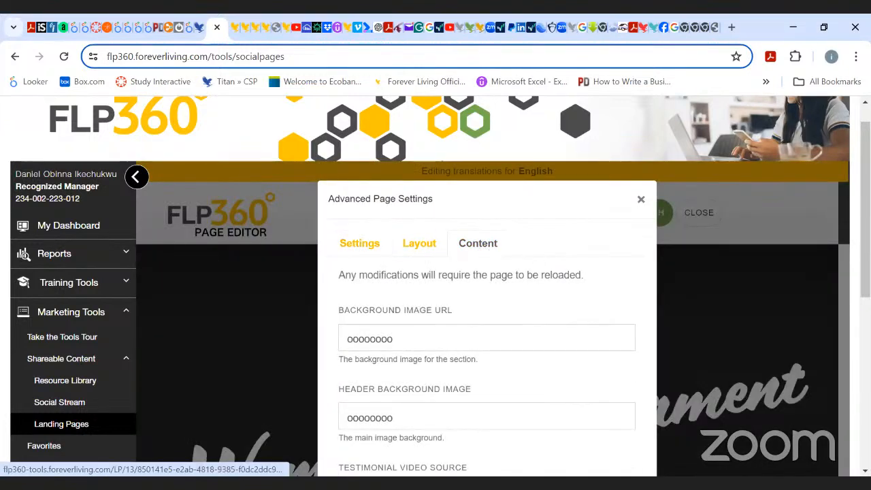
# Replace the Background Image URL with the copied image data code.
pyautogui.scroll(-2, 486, 286)
pyautogui.click(446, 201)
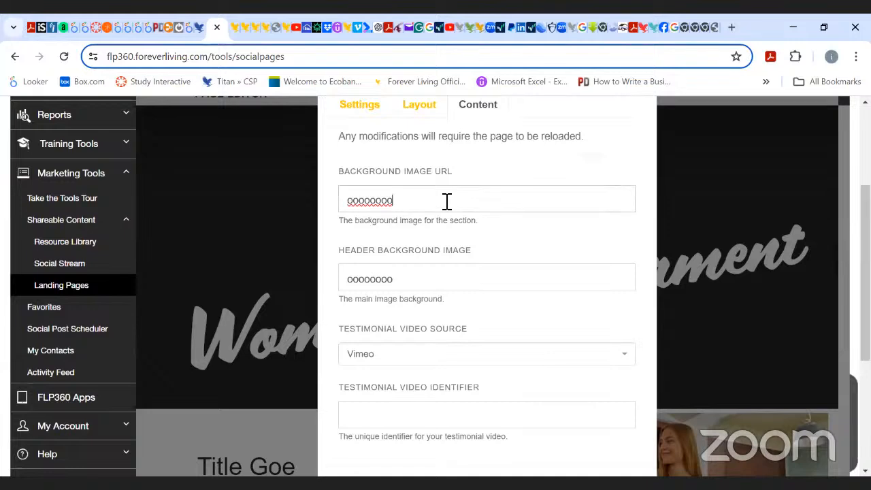
pyautogui.press('BackSpace')
pyautogui.press('BackSpace')
pyautogui.press('BackSpace')
pyautogui.press('BackSpace')
pyautogui.press('BackSpace')
pyautogui.press('BackSpace')
pyautogui.press('BackSpace')
pyautogui.press('BackSpace')
pyautogui.hotkey('ctrl', 'v')
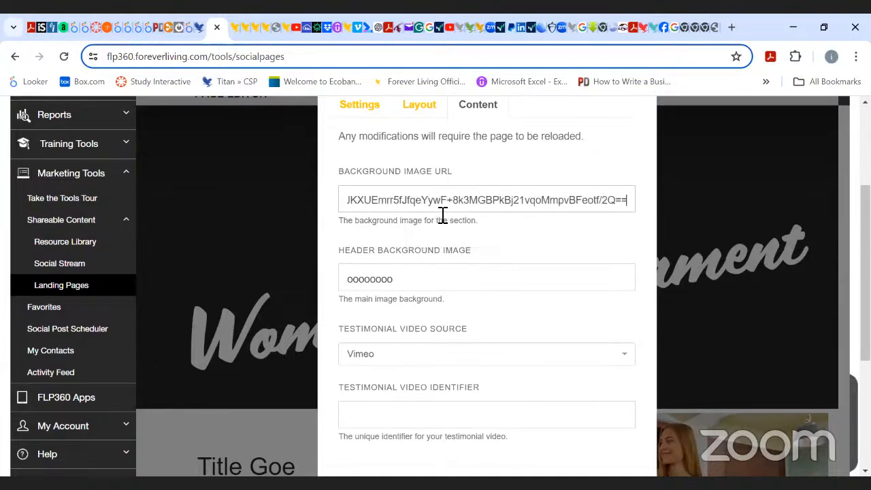
# Replace the Header Background Image with the copied data code and close the settings dialog.
pyautogui.click(406, 283)
pyautogui.press('BackSpace')
pyautogui.press('BackSpace')
pyautogui.press('BackSpace')
pyautogui.press('BackSpace')
pyautogui.press('BackSpace')
pyautogui.press('BackSpace')
pyautogui.press('BackSpace')
pyautogui.press('BackSpace')
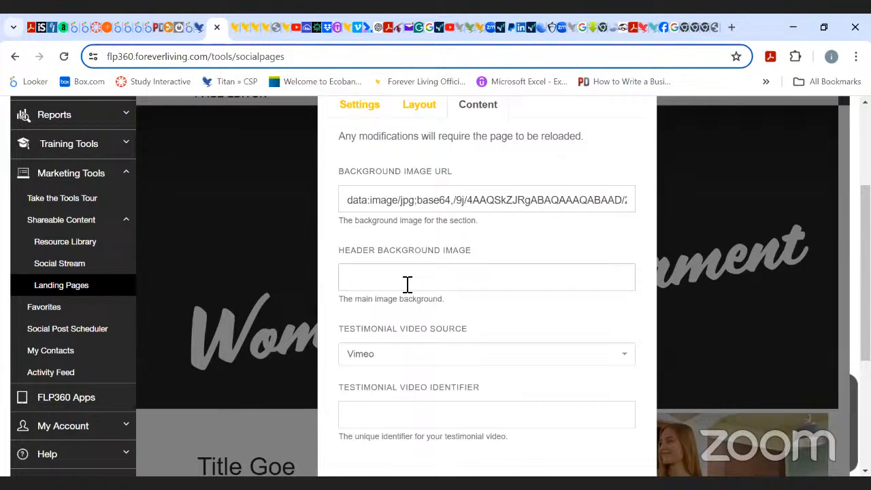
pyautogui.hotkey('ctrl', 'v')
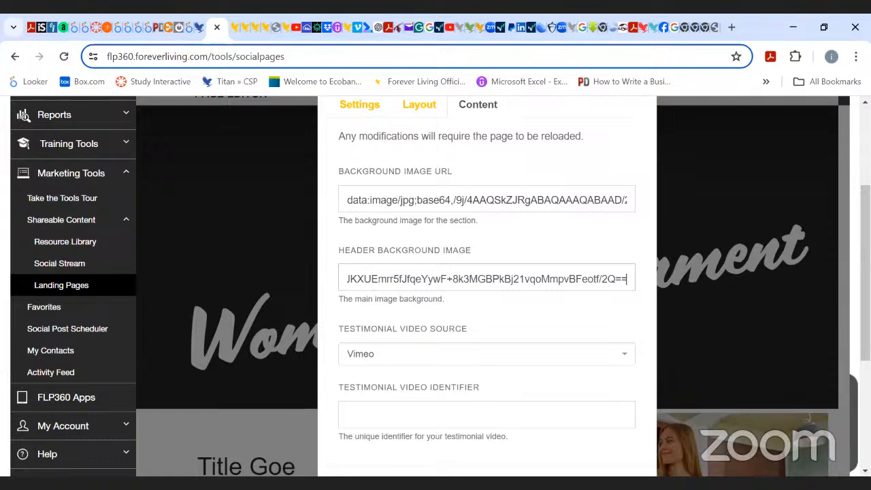
pyautogui.scroll(-2, 435, 286)
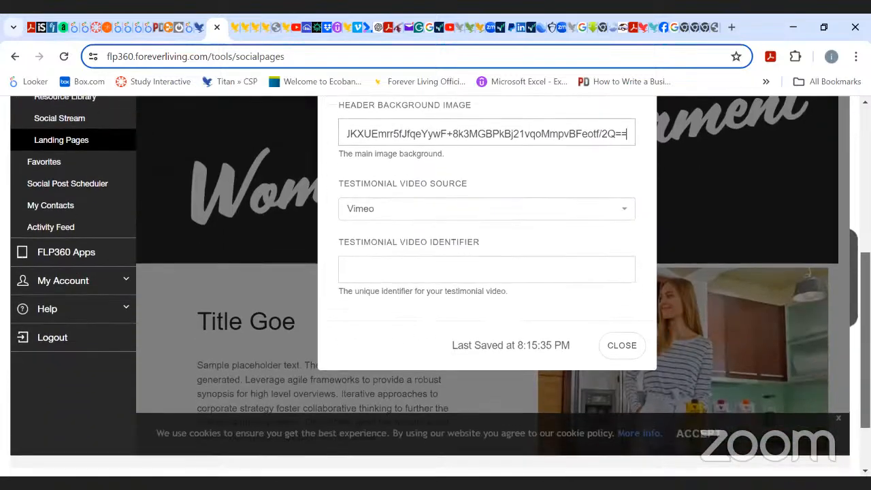
pyautogui.click(625, 348)
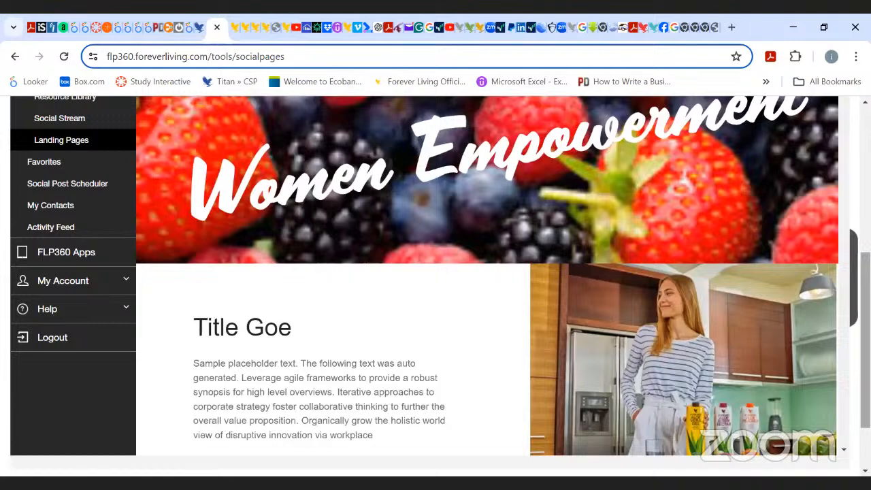
# Scroll through the page to review the new header background image.
pyautogui.scroll(2, 436, 286)
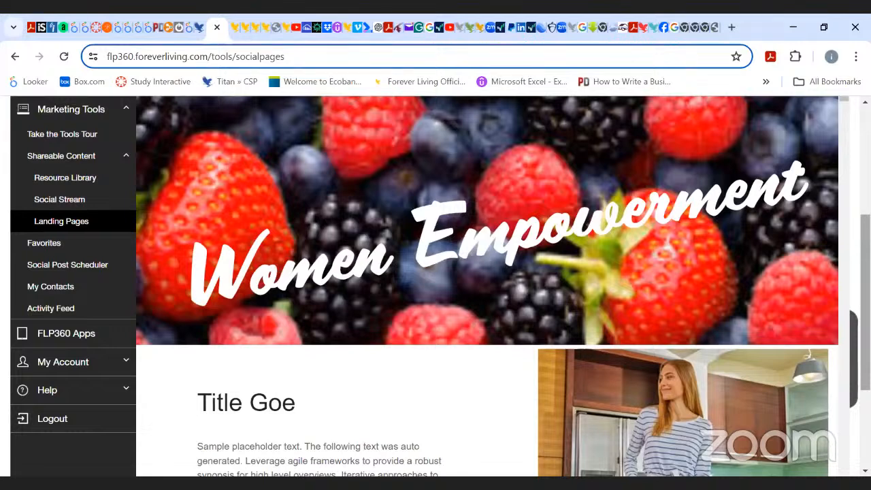
pyautogui.scroll(3, 435, 286)
pyautogui.scroll(-2, 435, 286)
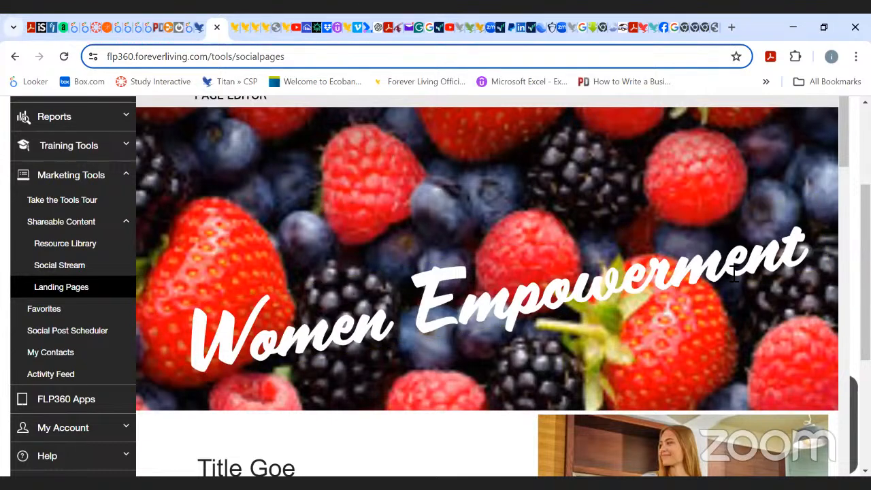
pyautogui.click(813, 249)
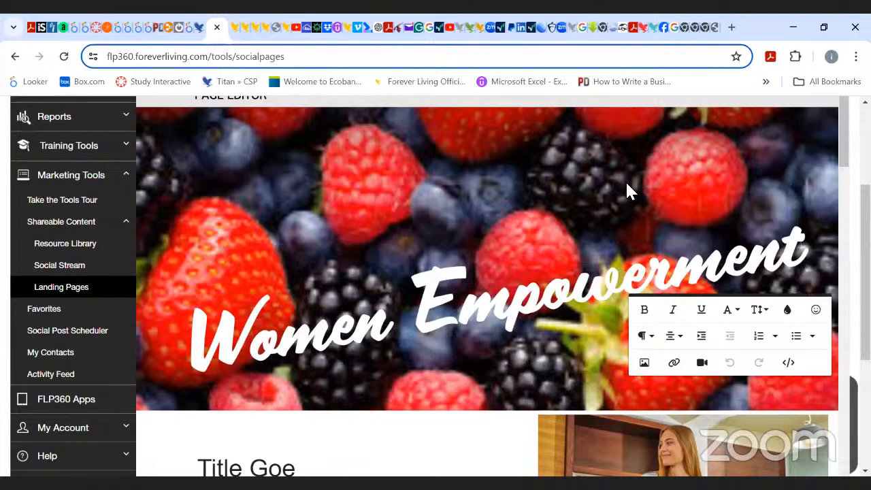
pyautogui.scroll(-5, 842, 165)
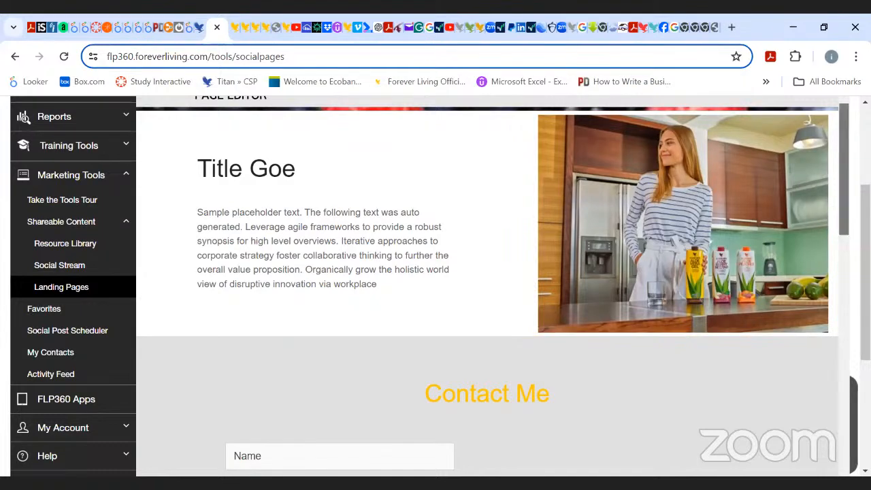
# Try to replace the kitchen image beside the title with the Exer picture from the Web Design folder.
pyautogui.scroll(-1, 487, 286)
pyautogui.scroll(2, 487, 286)
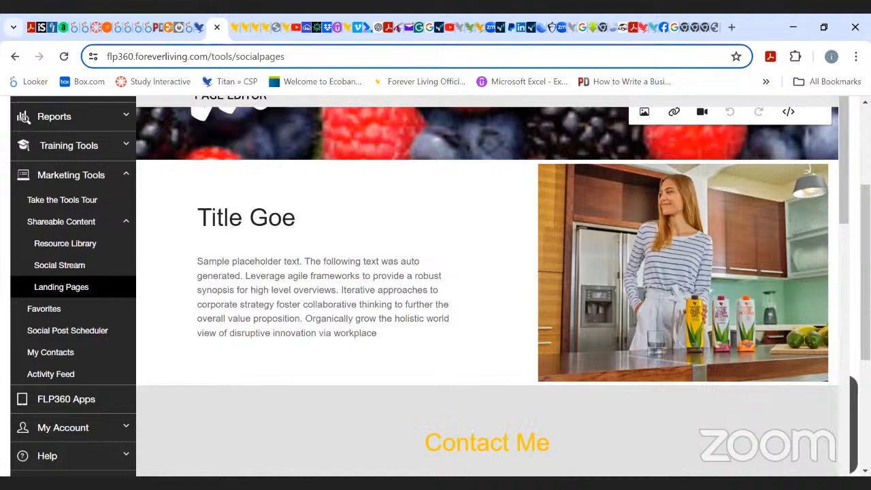
pyautogui.scroll(-3, 487, 286)
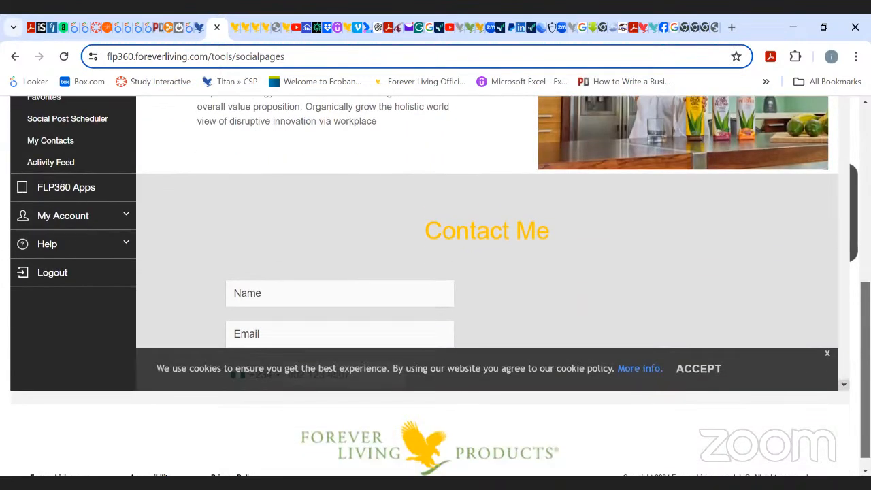
pyautogui.click(843, 385)
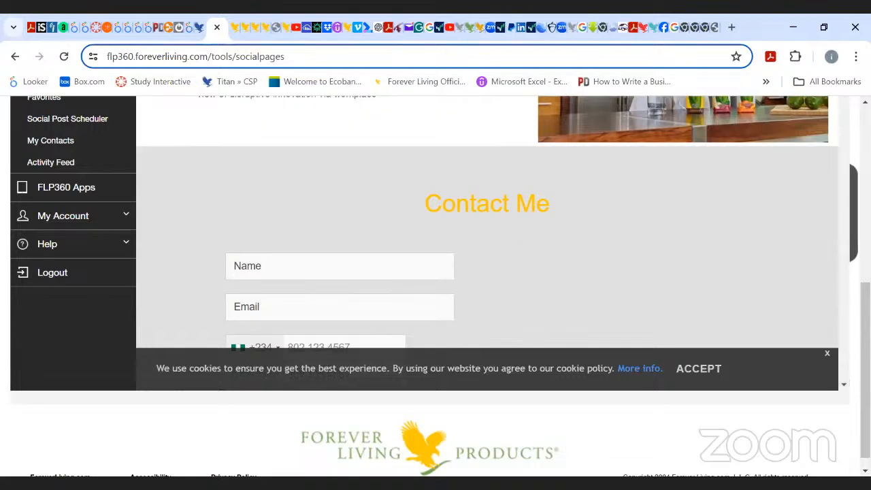
pyautogui.scroll(5, 704, 402)
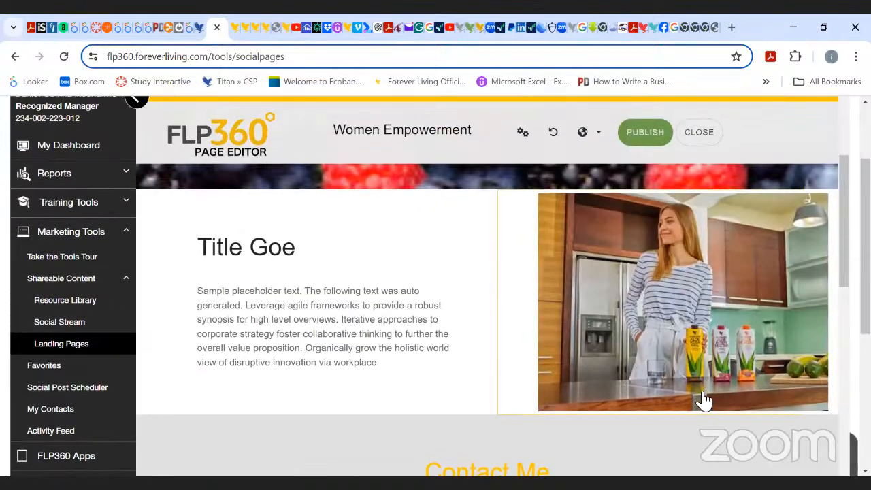
pyautogui.click(704, 401)
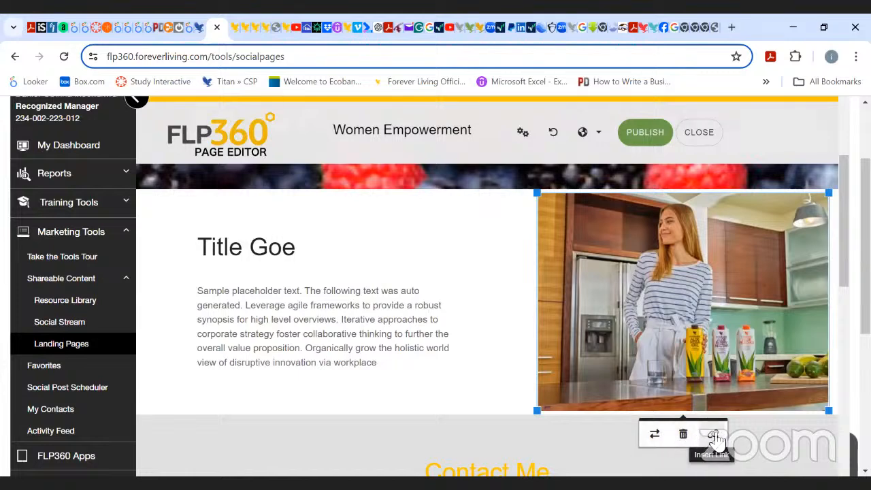
pyautogui.click(655, 435)
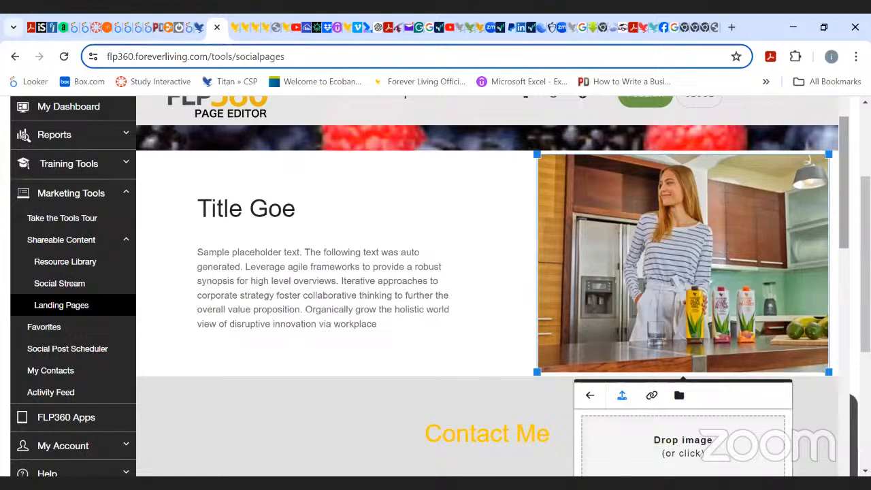
pyautogui.scroll(-2, 683, 323)
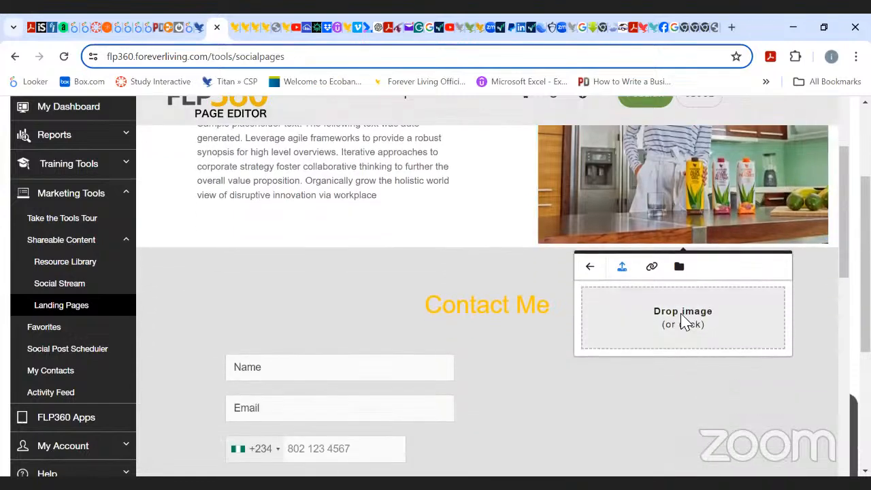
pyautogui.click(684, 319)
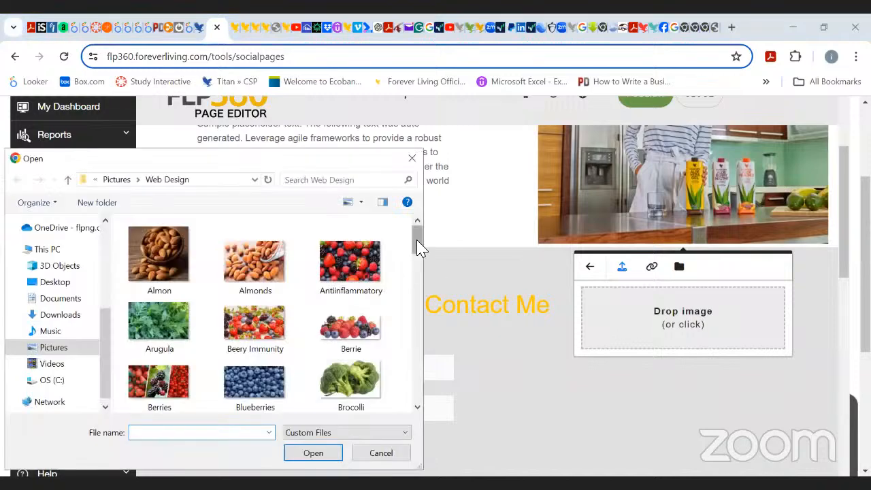
pyautogui.moveTo(420, 248); pyautogui.dragTo(424, 289)
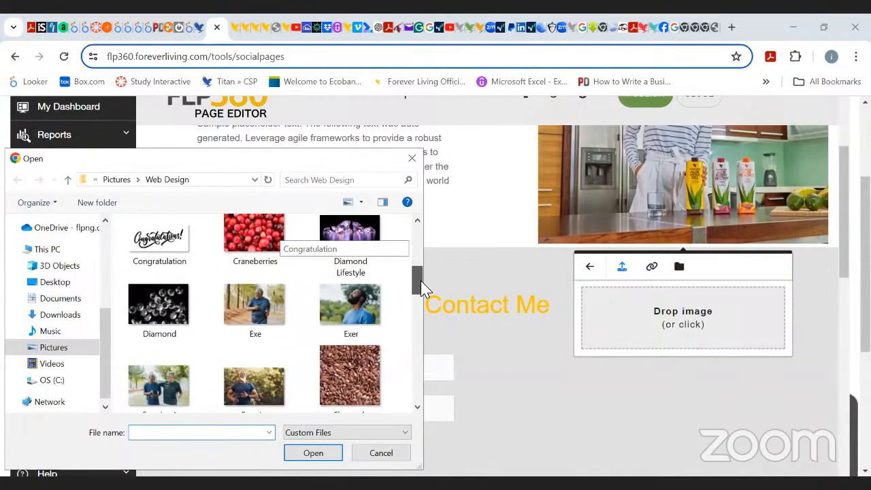
pyautogui.doubleClick(364, 309)
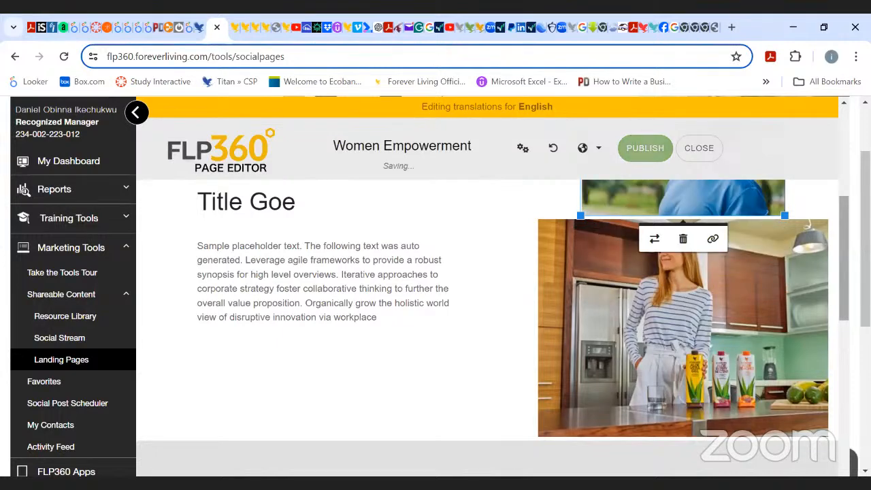
# Remove the kitchen image from the section beside the title.
pyautogui.scroll(-2, 732, 275)
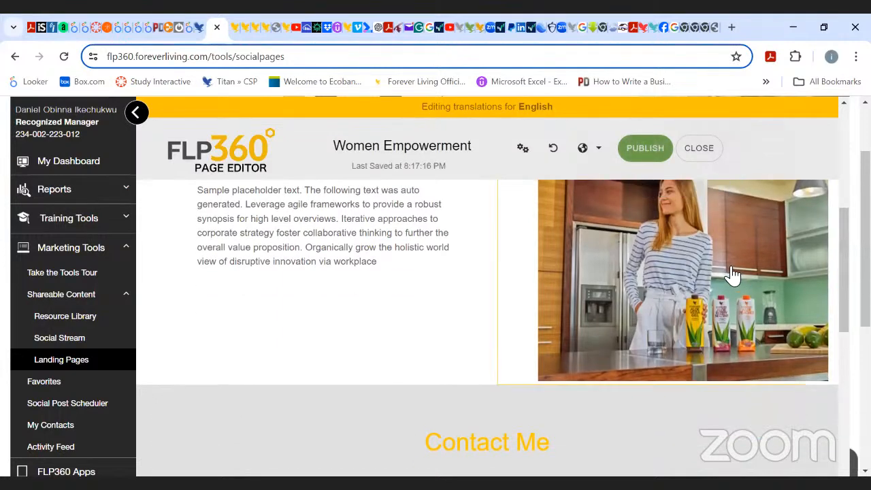
pyautogui.click(732, 274)
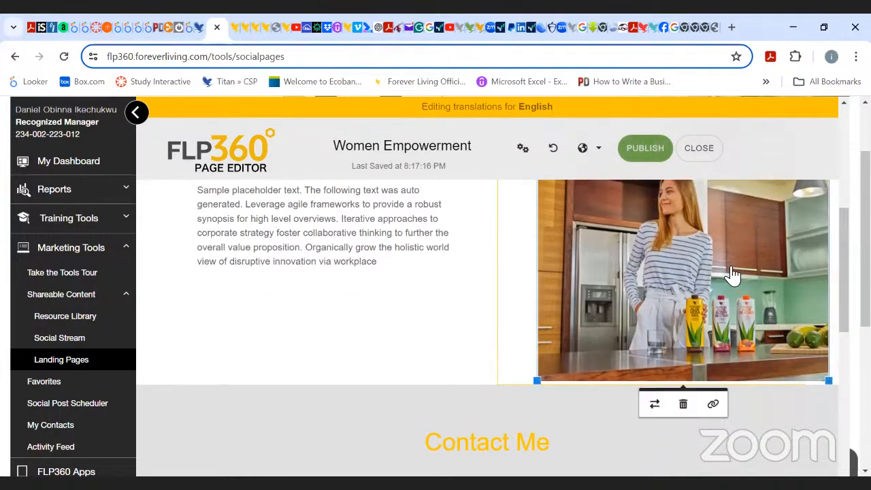
pyautogui.click(683, 404)
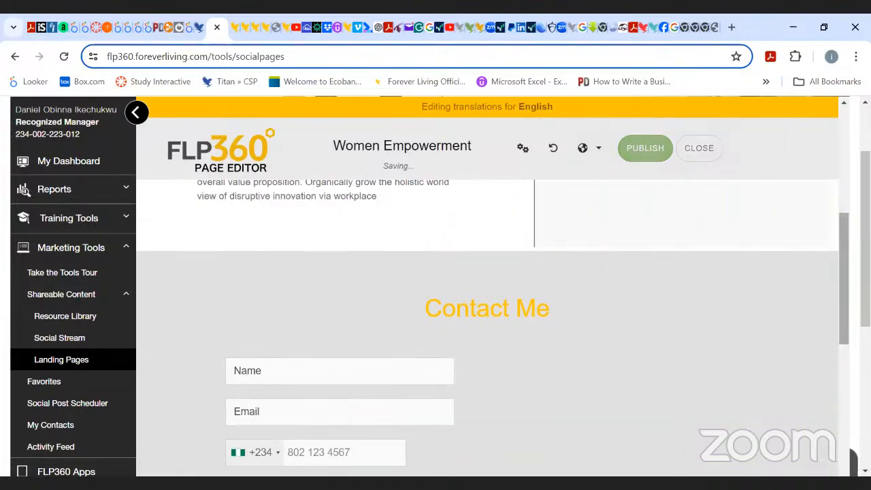
# Upload the Exer picture from the Web Design folder into the empty image placeholder.
pyautogui.moveTo(844, 327); pyautogui.dragTo(841, 270)
pyautogui.click(745, 380)
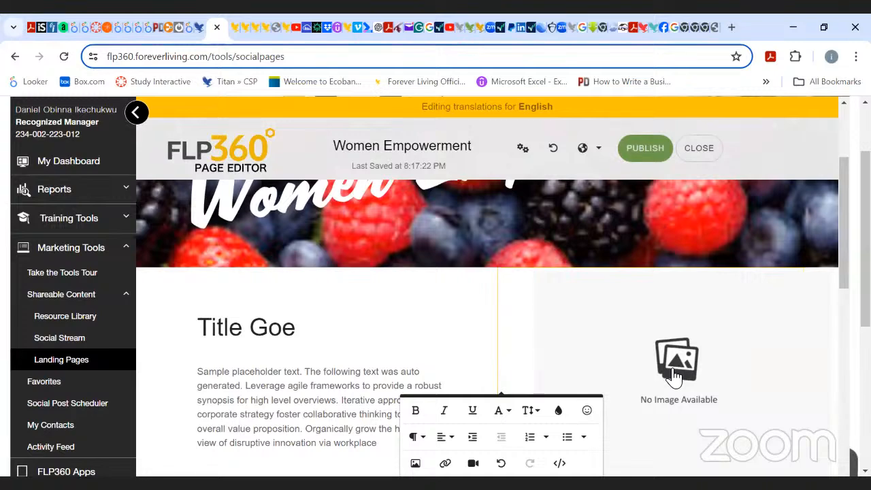
pyautogui.click(675, 375)
pyautogui.scroll(-3, 799, 317)
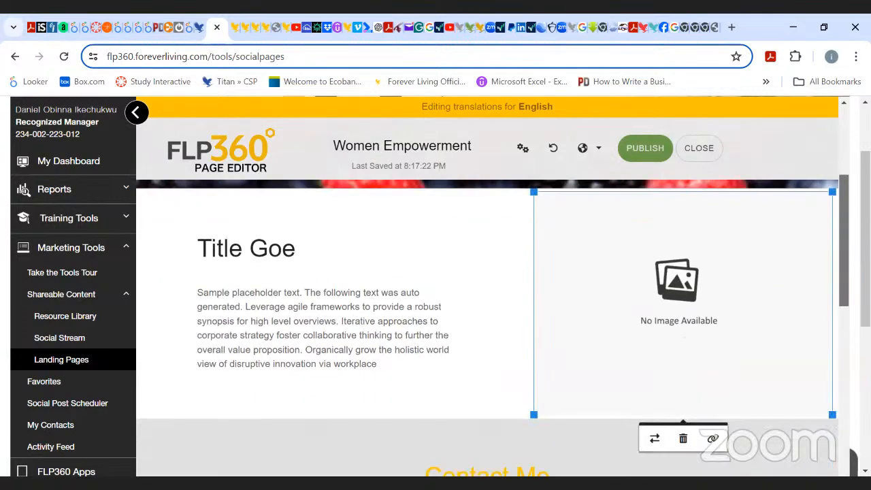
pyautogui.click(684, 290)
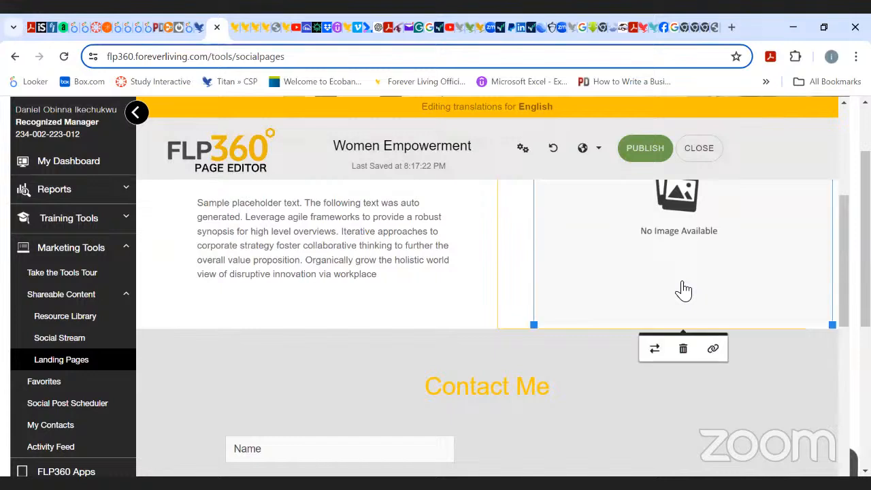
pyautogui.click(655, 351)
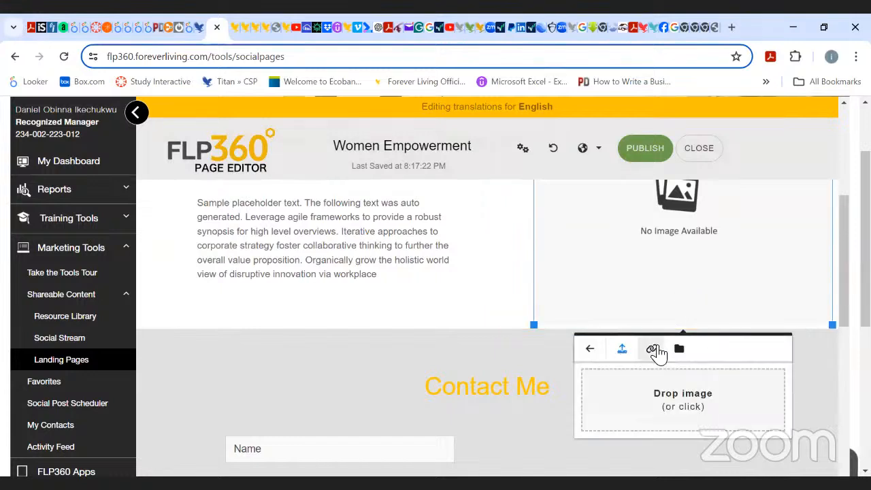
pyautogui.click(646, 402)
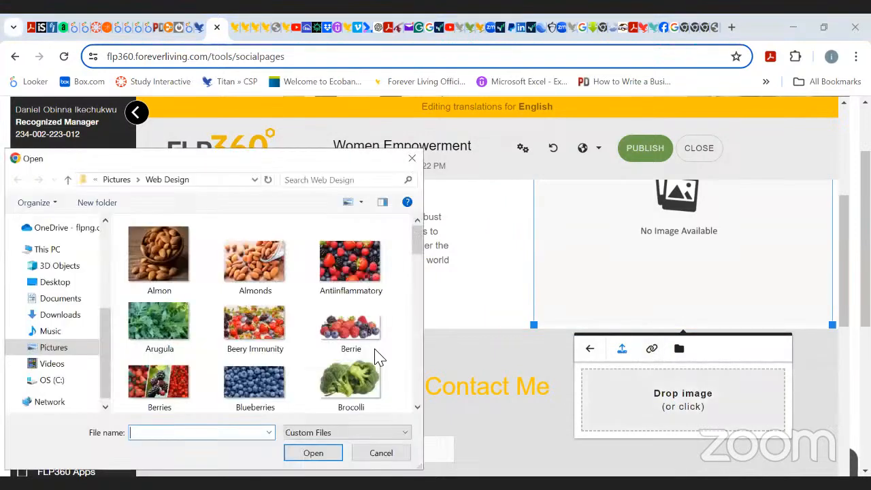
pyautogui.moveTo(415, 238); pyautogui.dragTo(420, 289)
pyautogui.doubleClick(356, 311)
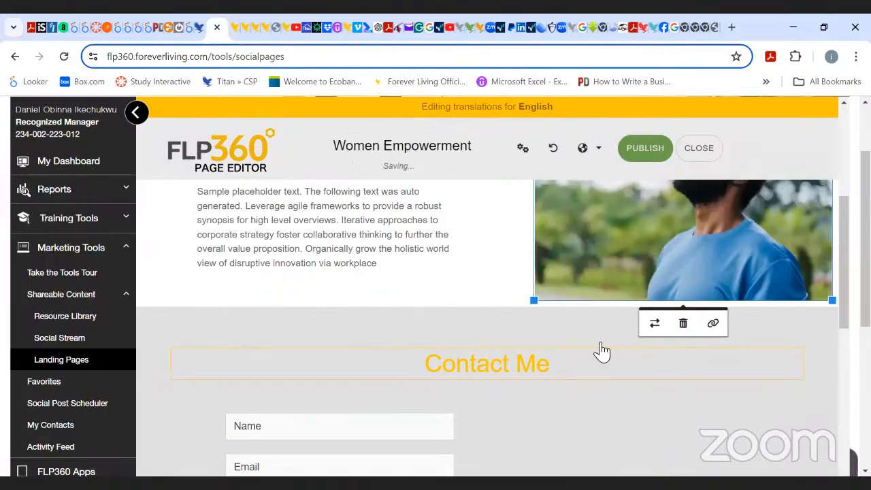
# Replace the section heading "Title Goe" with "Our Mission".
pyautogui.scroll(3, 843, 258)
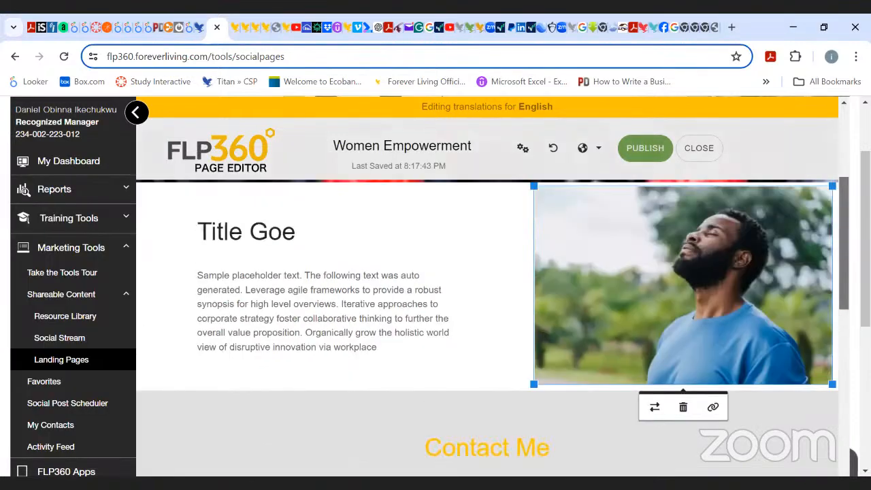
pyautogui.scroll(1, 844, 258)
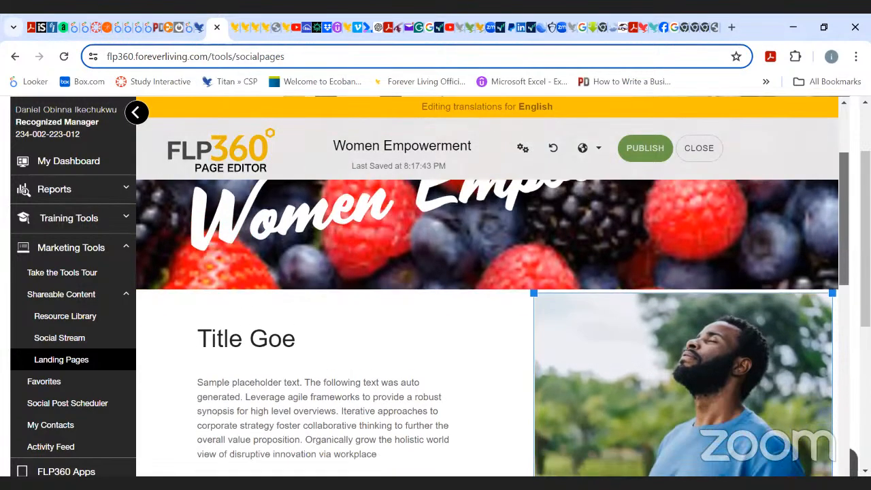
pyautogui.scroll(-2, 843, 258)
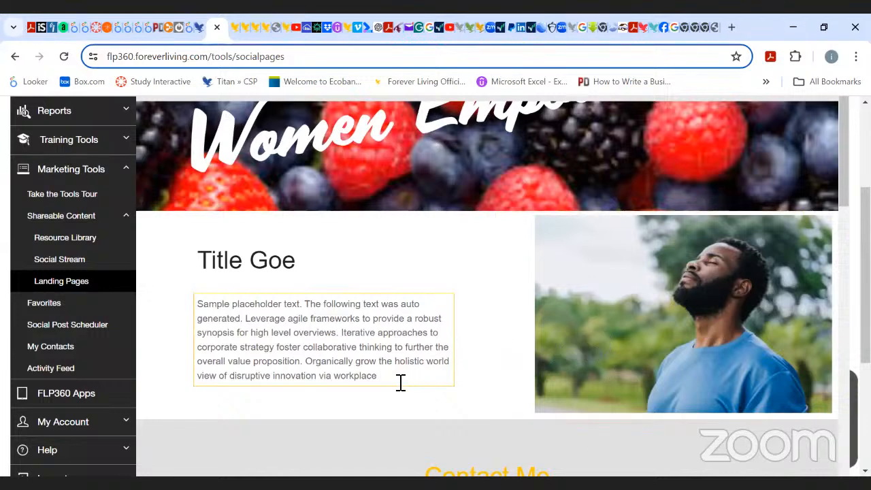
pyautogui.click(317, 263)
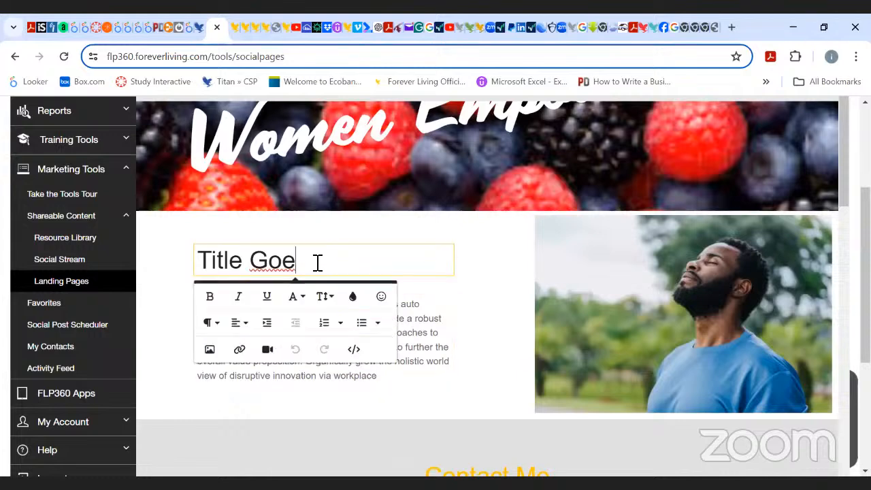
pyautogui.press('BackSpace')
pyautogui.press('BackSpace')
pyautogui.press('BackSpace')
pyautogui.press('BackSpace')
pyautogui.press('BackSpace')
pyautogui.press('BackSpace')
pyautogui.press('BackSpace')
pyautogui.press('BackSpace')
pyautogui.press('BackSpace')
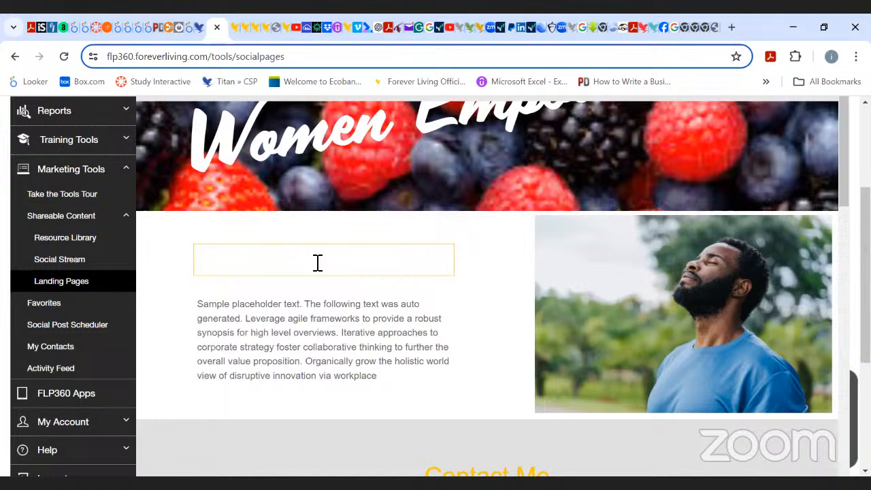
pyautogui.write('Our')
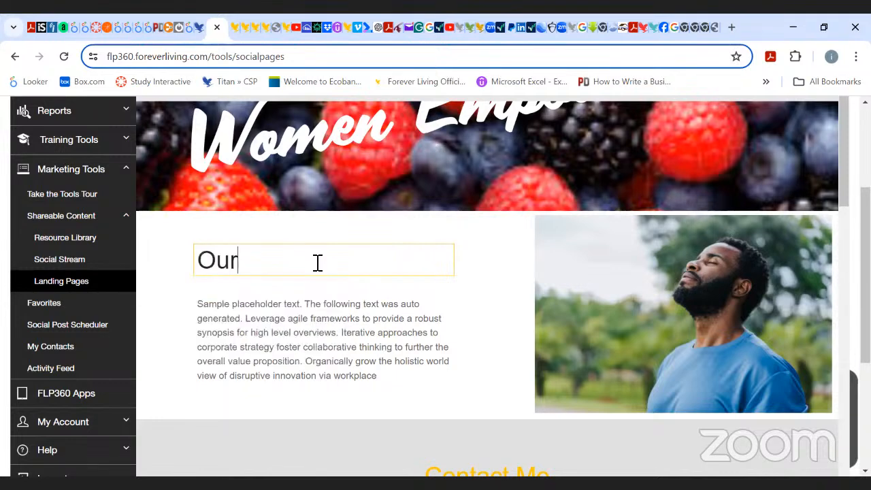
pyautogui.write(' Mission')
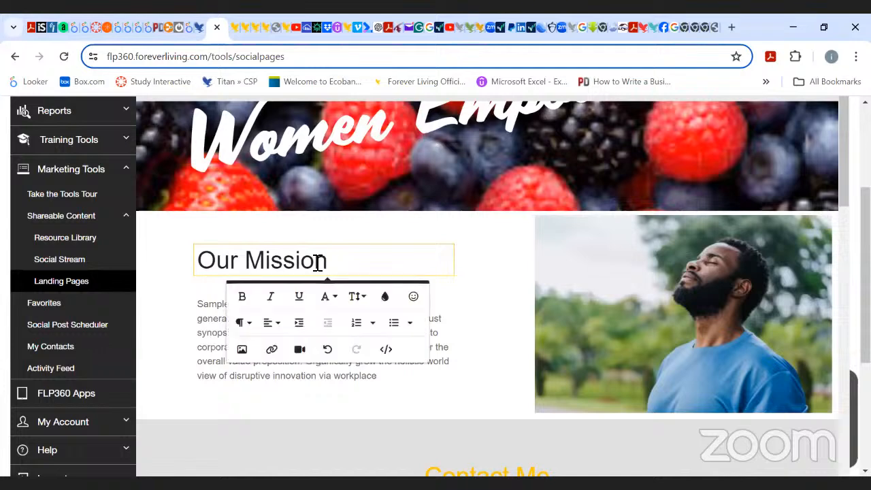
# Select and delete the sample placeholder paragraph under the Our Mission heading.
pyautogui.click(449, 326)
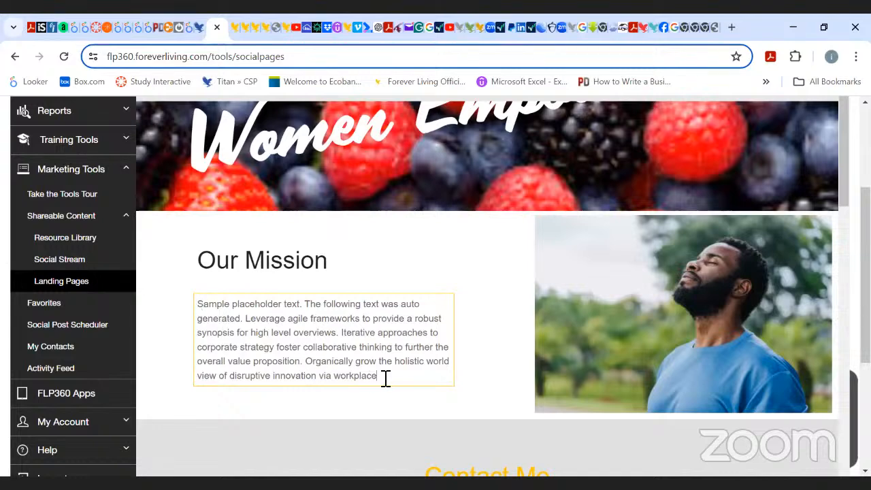
pyautogui.moveTo(379, 377); pyautogui.dragTo(194, 331)
pyautogui.press('BackSpace')
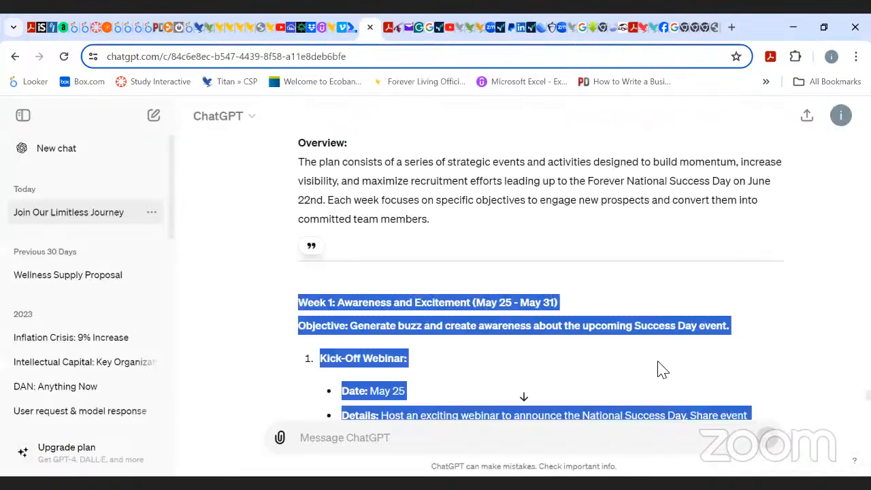
# Ask ChatGPT: "Write in 250 words an inspiring mission statement for women empowerment - a group of entrepreneurs".
pyautogui.click(821, 240)
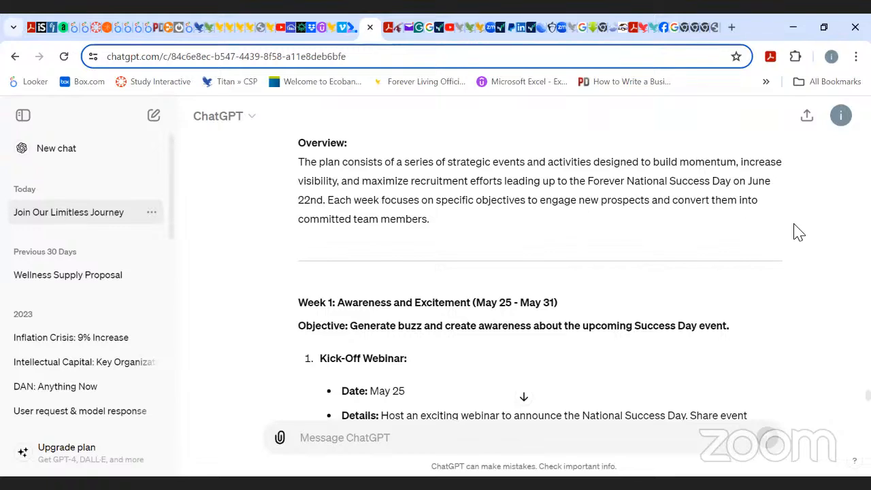
pyautogui.click(518, 432)
pyautogui.write('W')
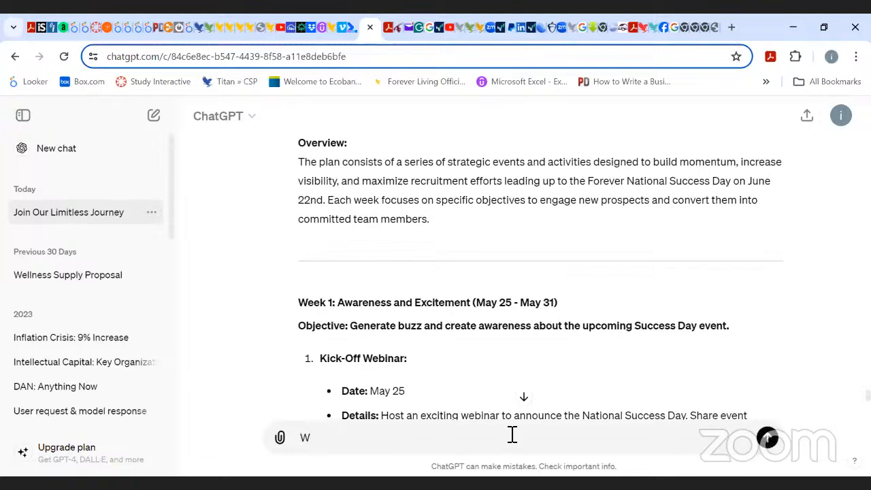
pyautogui.write('rite in 250 words')
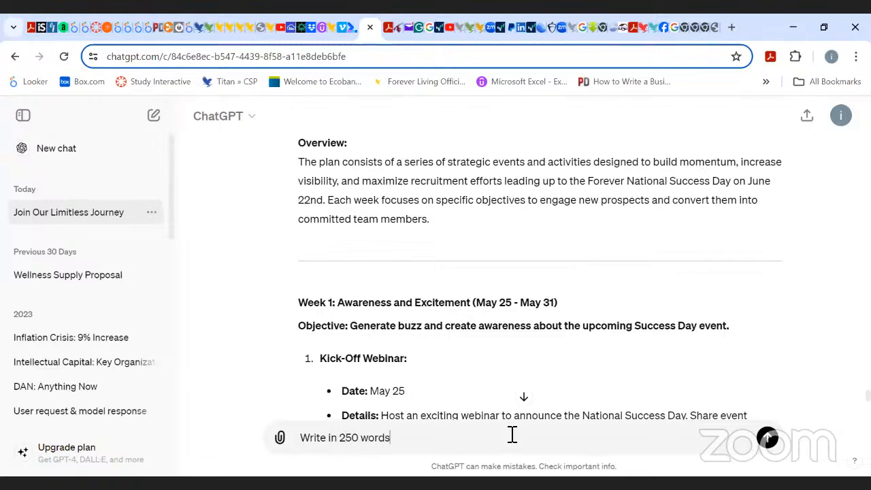
pyautogui.write(' an inspiring mission')
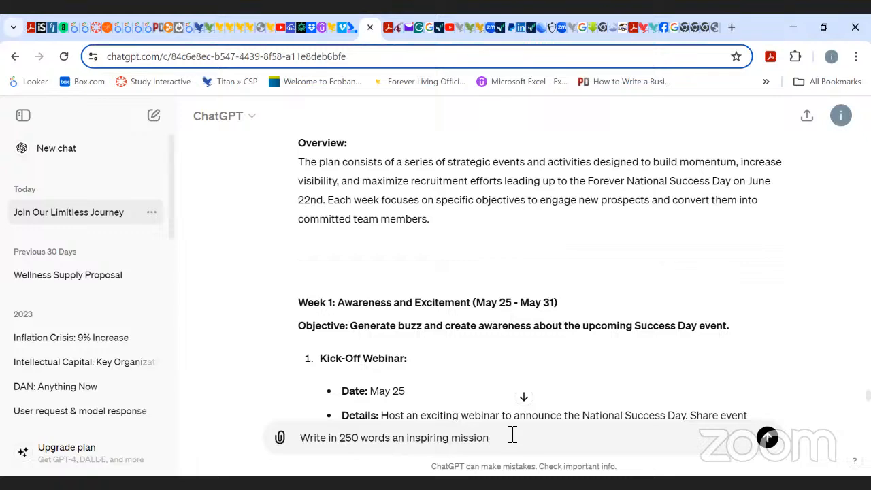
pyautogui.write(' state')
pyautogui.write('ment for')
pyautogui.write('wome')
pyautogui.write('n w')
pyautogui.write('mpoe')
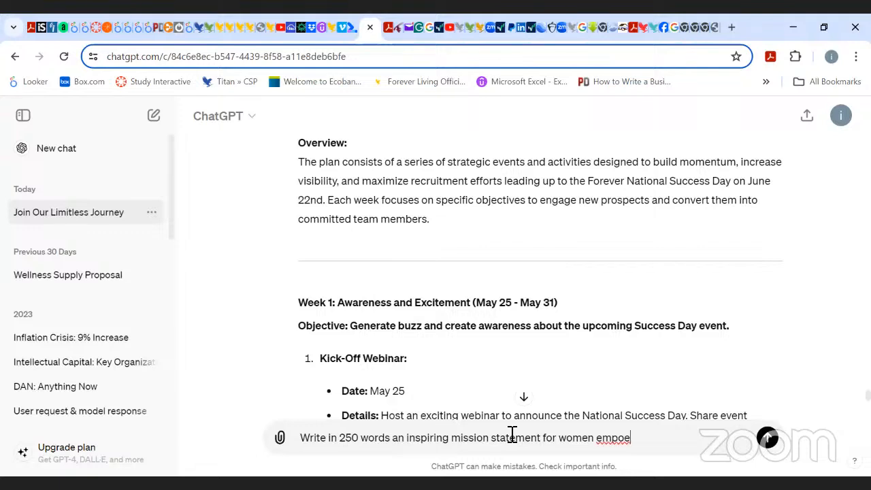
pyautogui.press('BackSpace')
pyautogui.write('wermen')
pyautogui.write('t - a g')
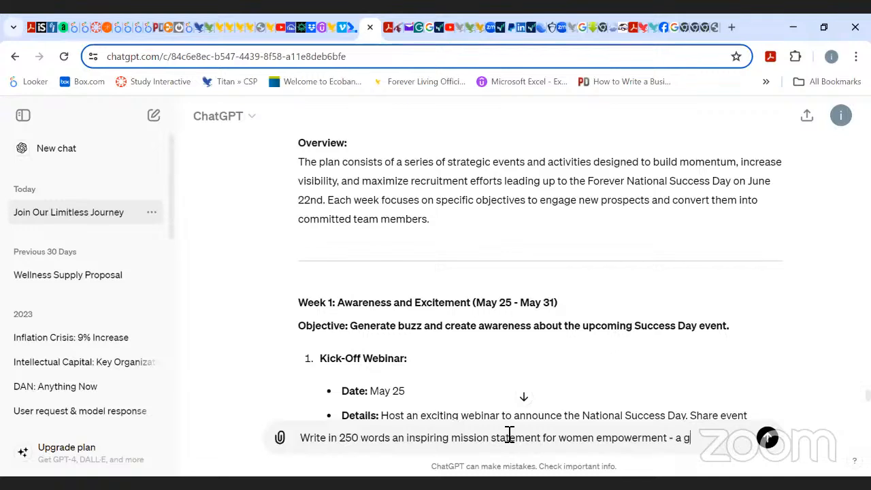
pyautogui.write('roup of entrepr')
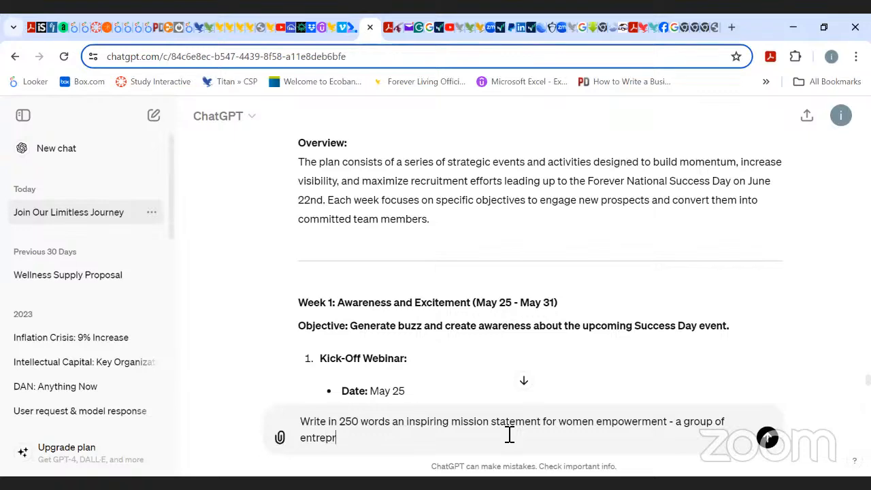
pyautogui.write('eneurs')
pyautogui.press('Return')
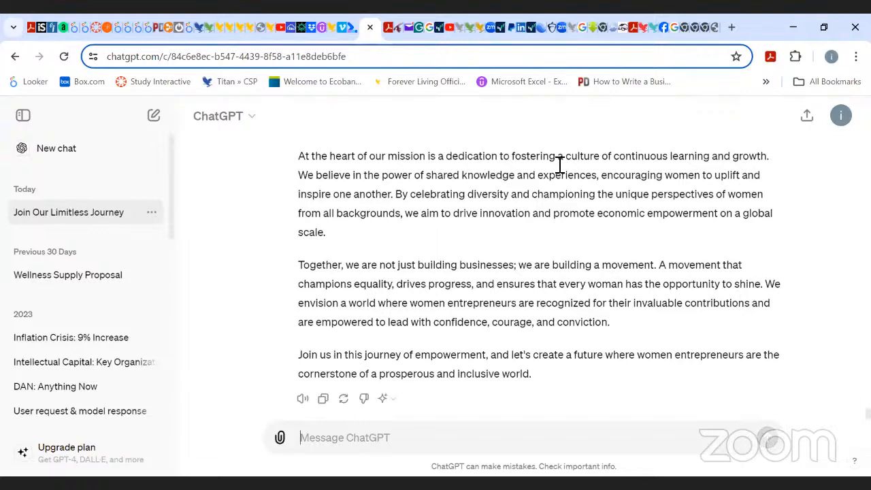
pyautogui.scroll(-1, 556, 161)
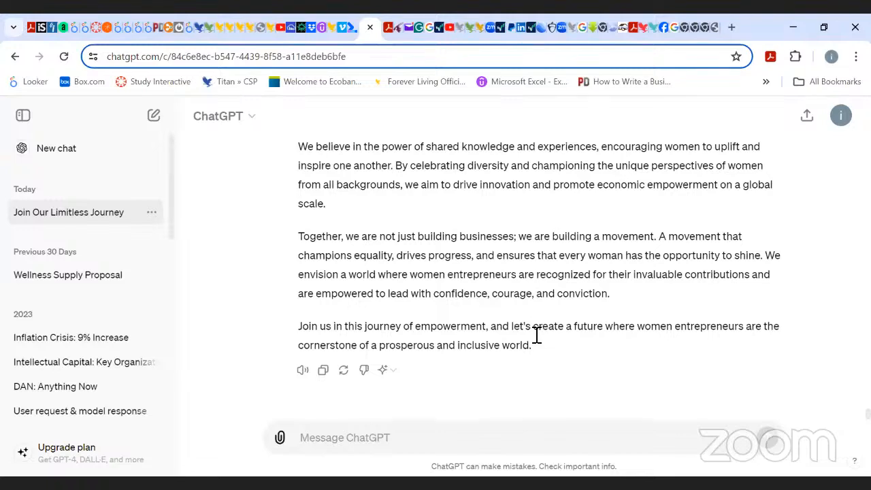
pyautogui.click(808, 119)
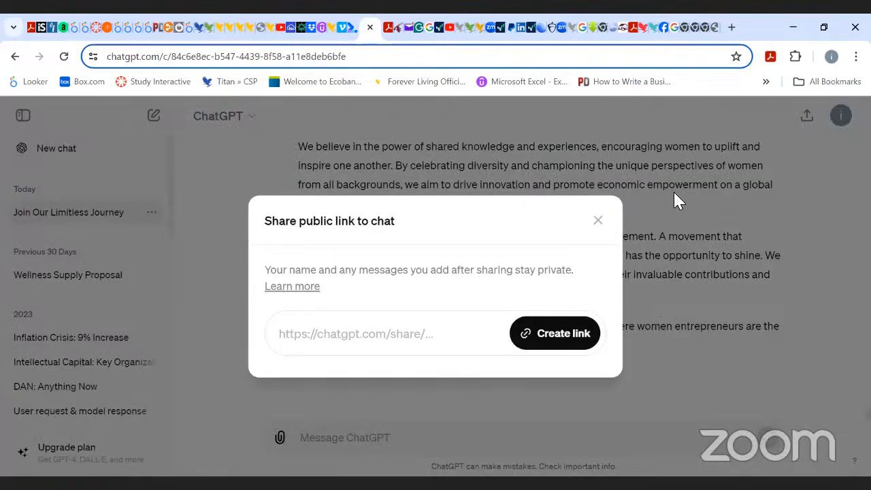
pyautogui.click(598, 221)
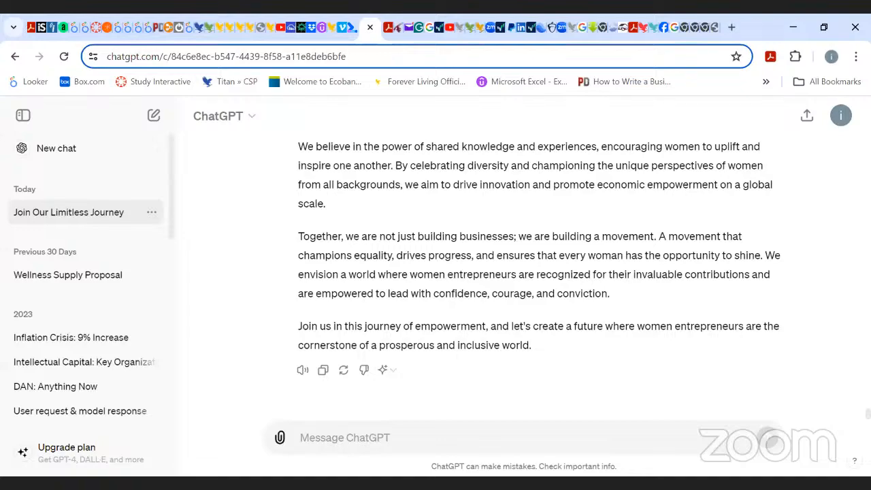
# Select and copy the mission statement text from ChatGPT's response.
pyautogui.scroll(8, 522, 272)
pyautogui.scroll(-8, 522, 273)
pyautogui.scroll(10, 522, 272)
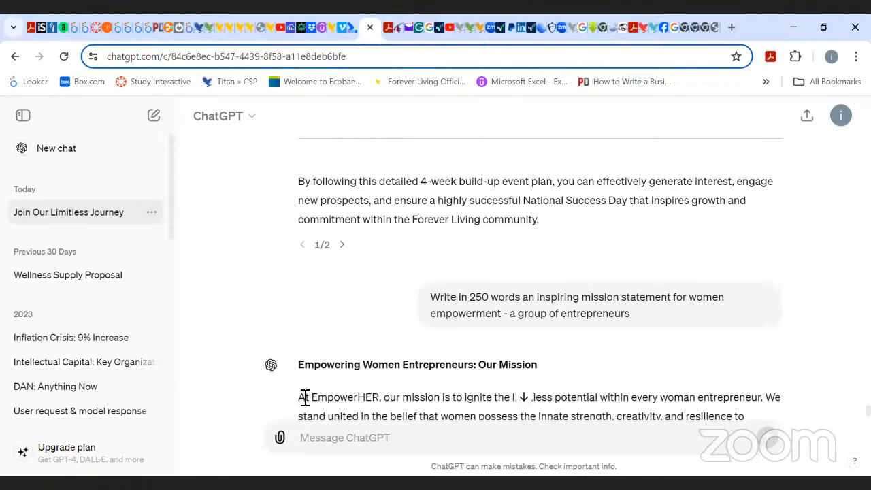
pyautogui.moveTo(299, 397); pyautogui.dragTo(530, 342)
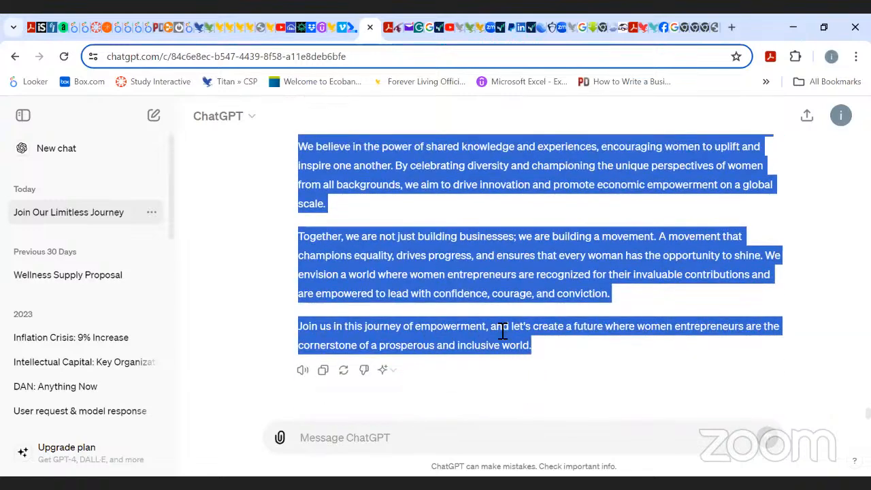
pyautogui.rightClick(502, 331)
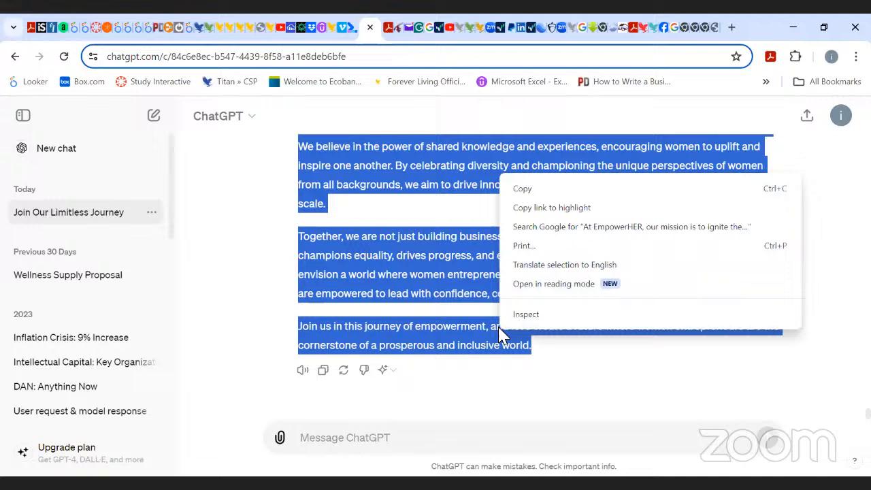
pyautogui.click(526, 191)
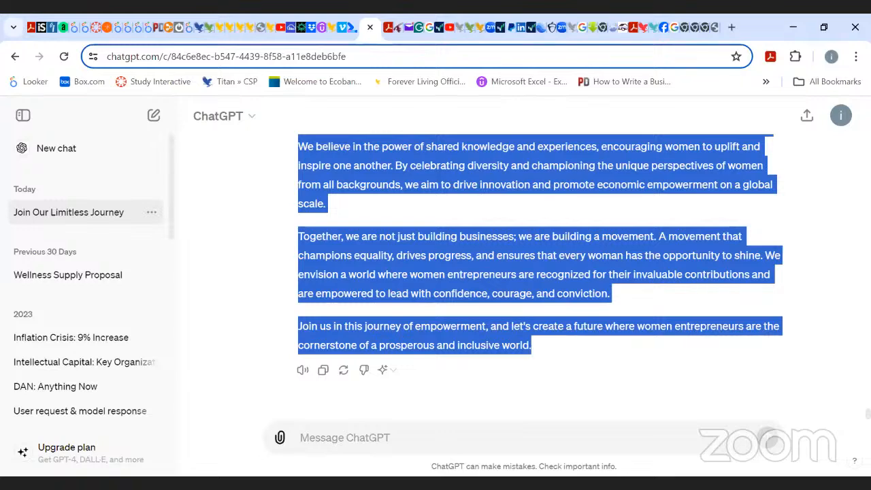
# Back on the landing page, clear the leftover placeholder text under Our Mission and paste the mission statement, keeping its format.
pyautogui.hotkey('alt', 'Tab')
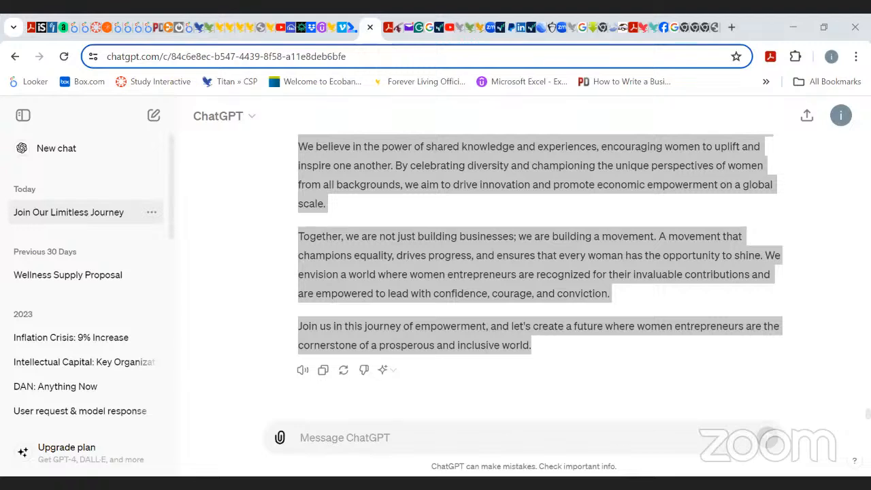
pyautogui.click(208, 28)
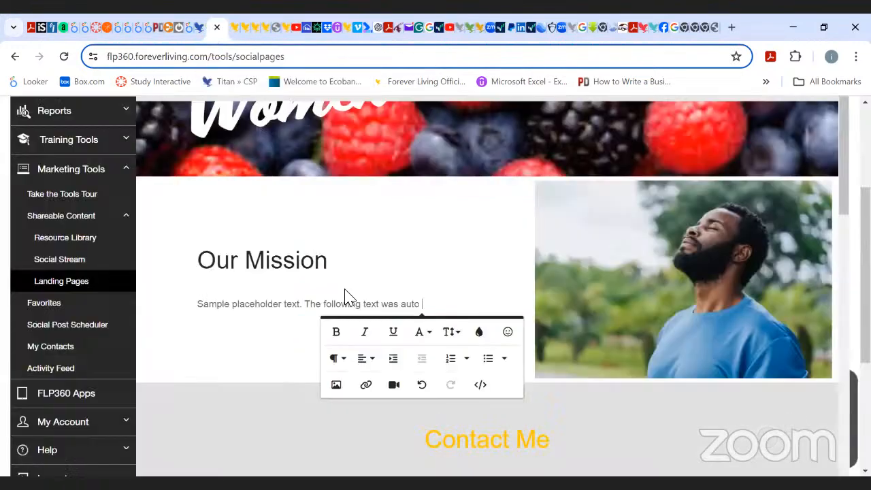
pyautogui.click(433, 309)
pyautogui.press('BackSpace')
pyautogui.press('BackSpace')
pyautogui.press('BackSpace')
pyautogui.press('BackSpace')
pyautogui.press('BackSpace')
pyautogui.press('BackSpace')
pyautogui.press('BackSpace')
pyautogui.press('BackSpace')
pyautogui.press('BackSpace')
pyautogui.press('BackSpace')
pyautogui.press('BackSpace')
pyautogui.press('BackSpace')
pyautogui.press('BackSpace')
pyautogui.press('BackSpace')
pyautogui.press('BackSpace')
pyautogui.press('BackSpace')
pyautogui.press('BackSpace')
pyautogui.press('BackSpace')
pyautogui.press('BackSpace')
pyautogui.press('BackSpace')
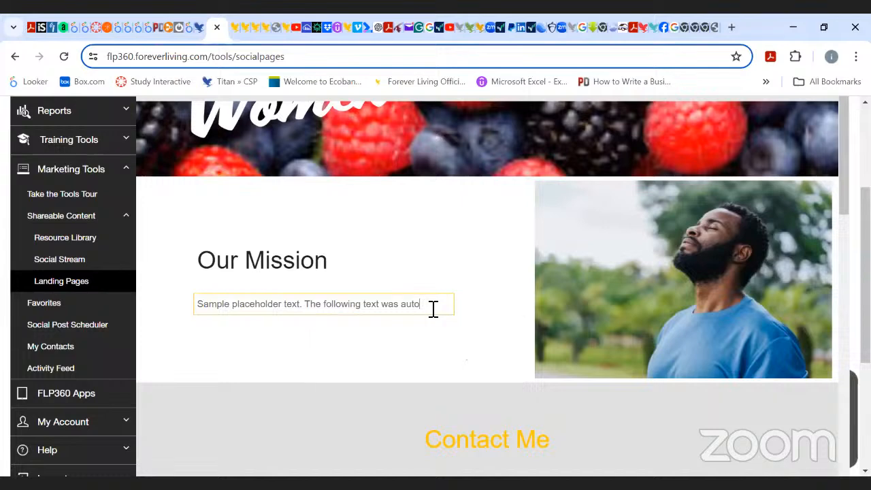
pyautogui.press('BackSpace')
pyautogui.press('BackSpace')
pyautogui.press('BackSpace')
pyautogui.press('BackSpace')
pyautogui.press('BackSpace')
pyautogui.press('BackSpace')
pyautogui.press('BackSpace')
pyautogui.press('BackSpace')
pyautogui.press('BackSpace')
pyautogui.press('BackSpace')
pyautogui.press('BackSpace')
pyautogui.press('BackSpace')
pyautogui.press('BackSpace')
pyautogui.press('BackSpace')
pyautogui.press('BackSpace')
pyautogui.press('BackSpace')
pyautogui.press('BackSpace')
pyautogui.press('BackSpace')
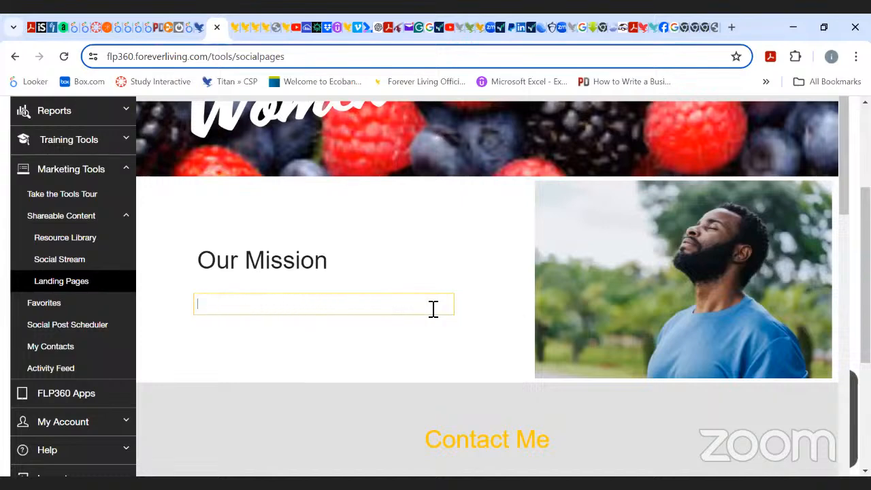
pyautogui.hotkey('ctrl', 'v')
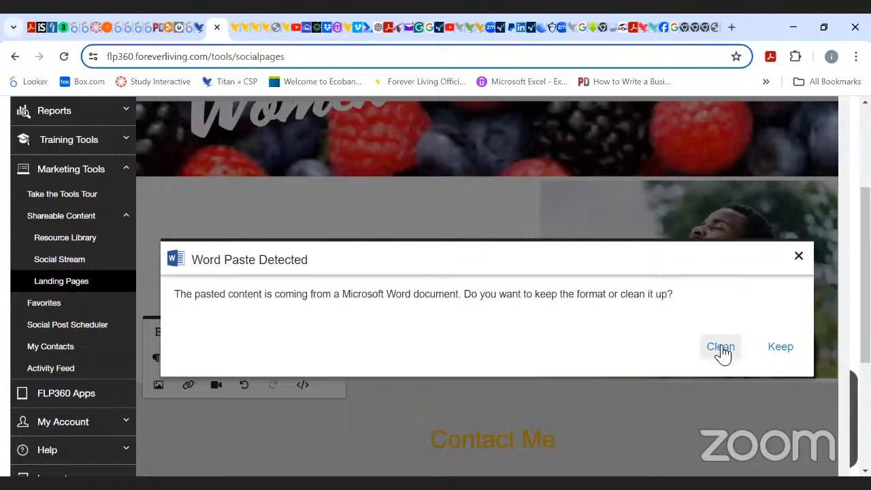
pyautogui.click(780, 351)
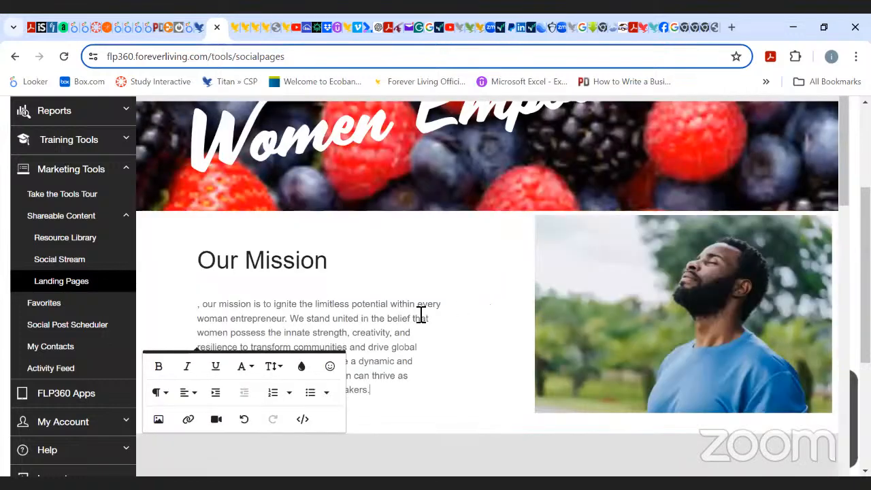
# Fix the start of the pasted paragraph so it begins with "Our mission".
pyautogui.click(205, 307)
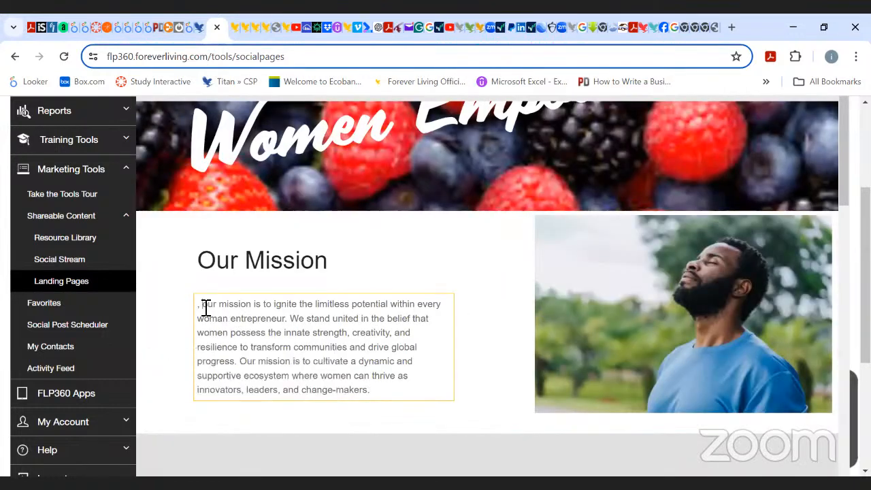
pyautogui.click(206, 307)
pyautogui.press('BackSpace')
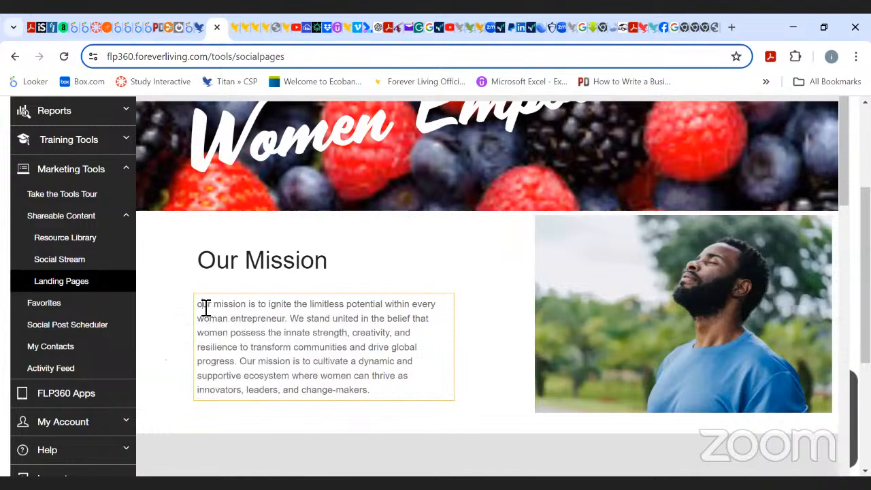
pyautogui.press('Delete')
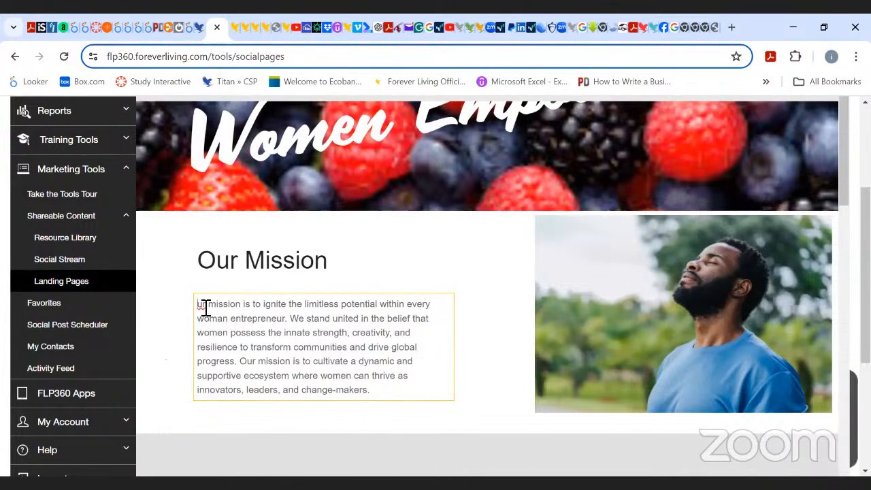
pyautogui.write('O')
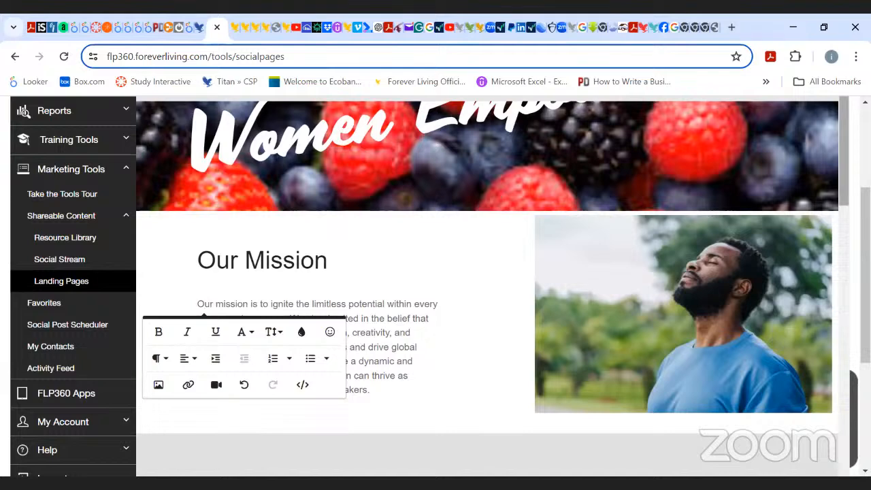
# Change the Our Mission heading's text colour to yellow.
pyautogui.scroll(-2, 411, 219)
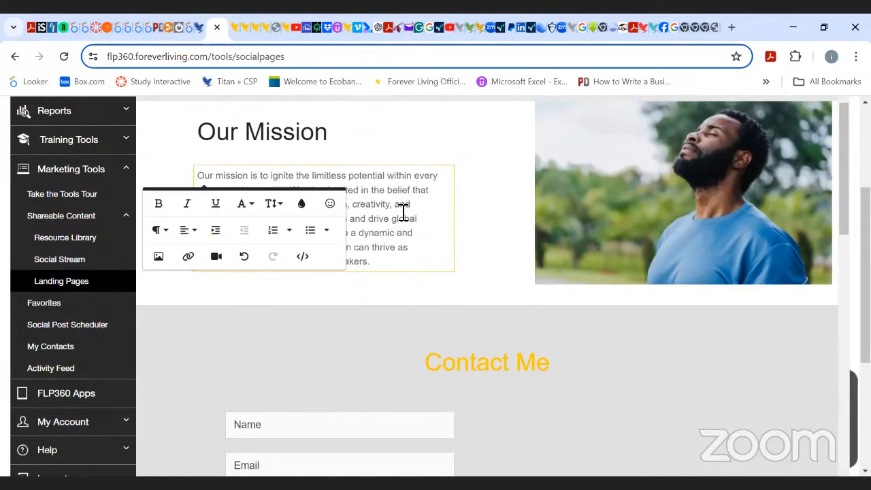
pyautogui.click(400, 205)
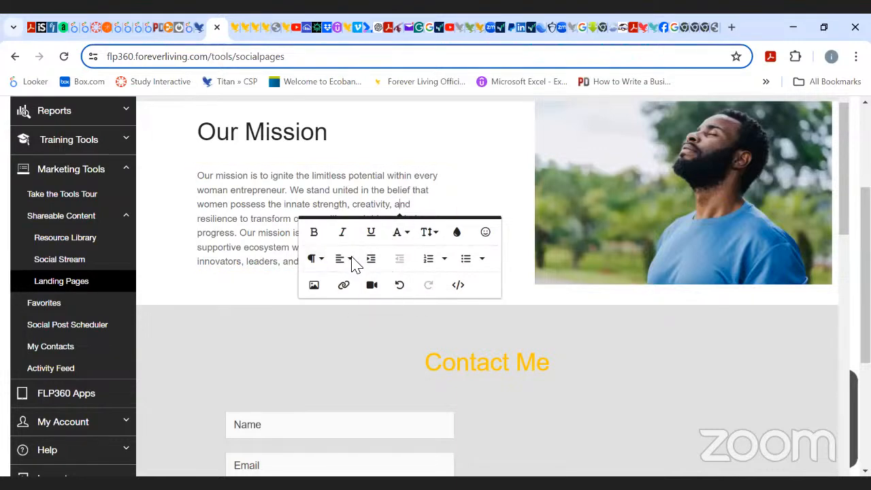
pyautogui.click(435, 135)
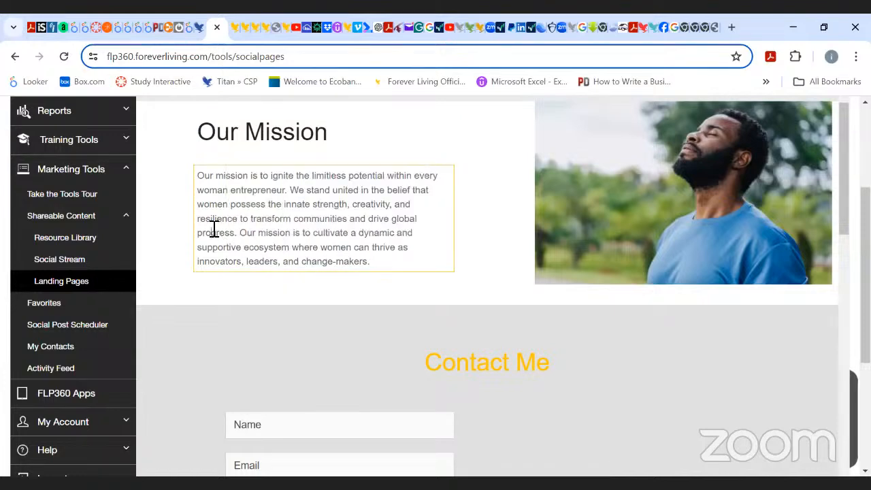
pyautogui.moveTo(342, 136); pyautogui.dragTo(296, 133)
pyautogui.moveTo(180, 155); pyautogui.dragTo(181, 151)
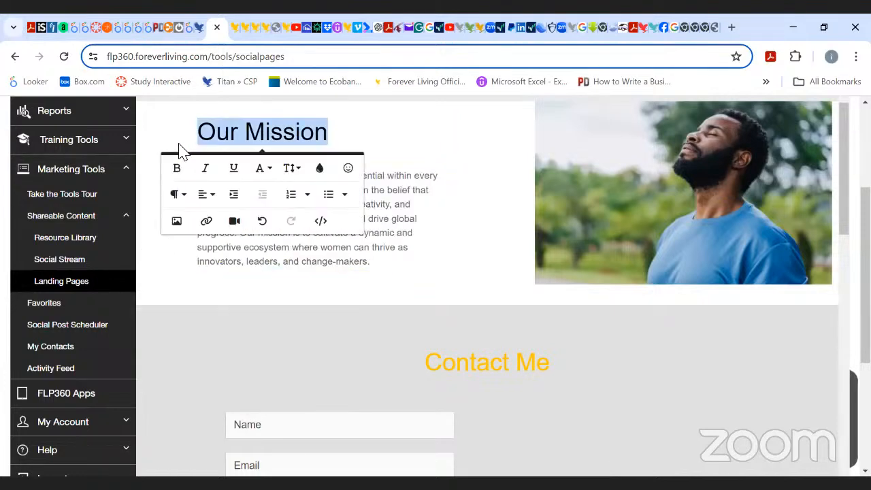
pyautogui.click(322, 171)
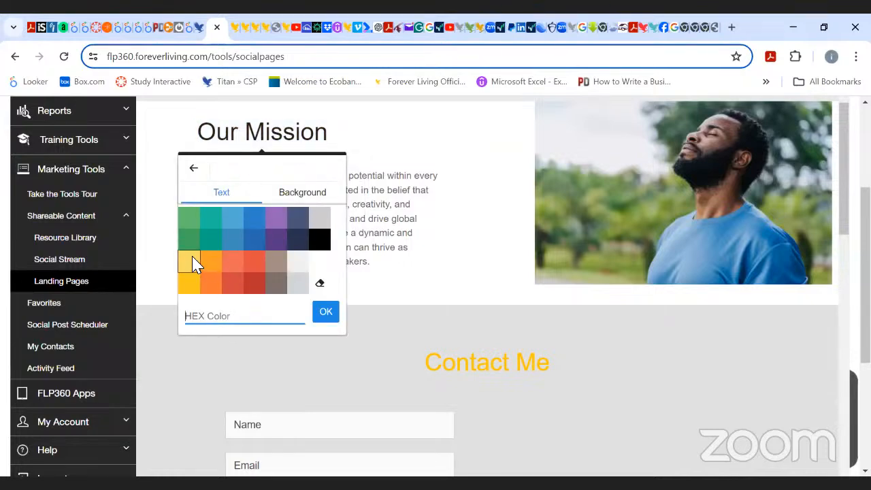
pyautogui.click(191, 283)
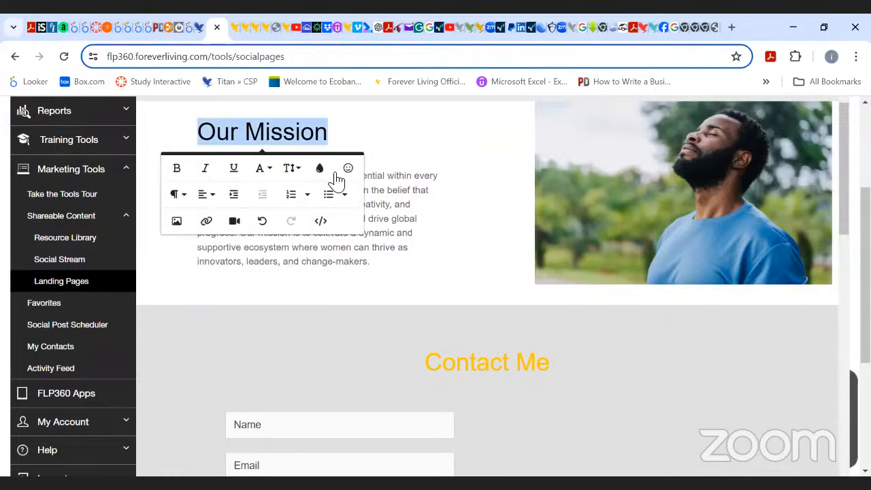
pyautogui.click(419, 129)
pyautogui.click(481, 149)
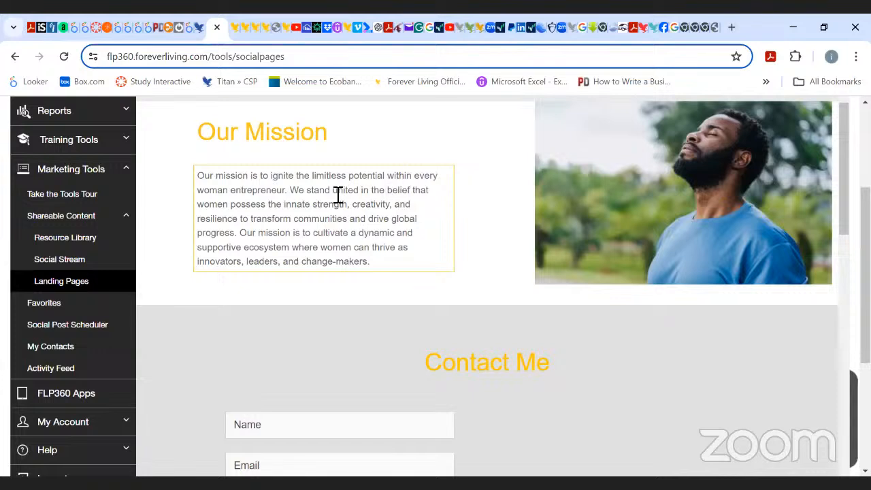
# Italicize the sentence beginning "We stand united" in the mission paragraph and colour it red.
pyautogui.moveTo(297, 195); pyautogui.dragTo(238, 232)
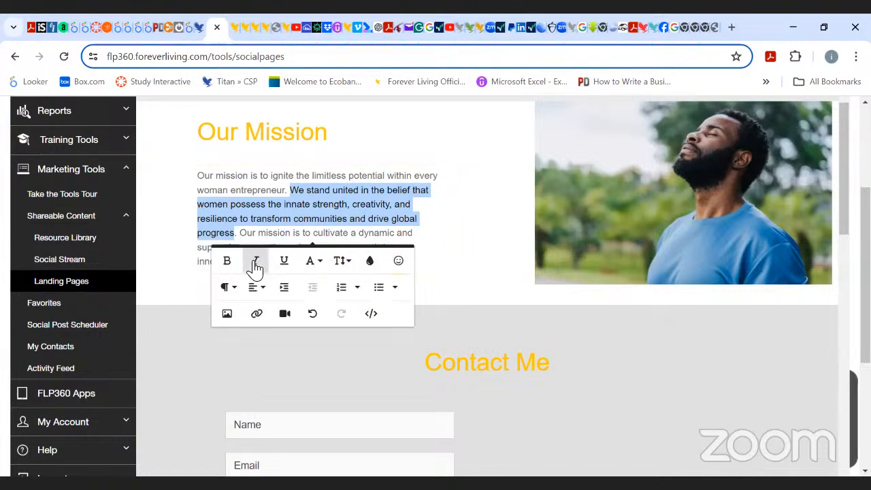
pyautogui.click(256, 265)
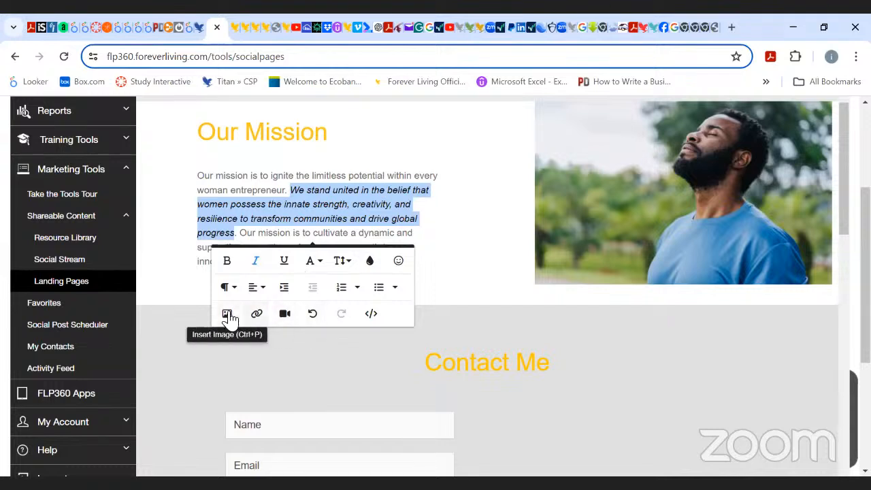
pyautogui.click(370, 264)
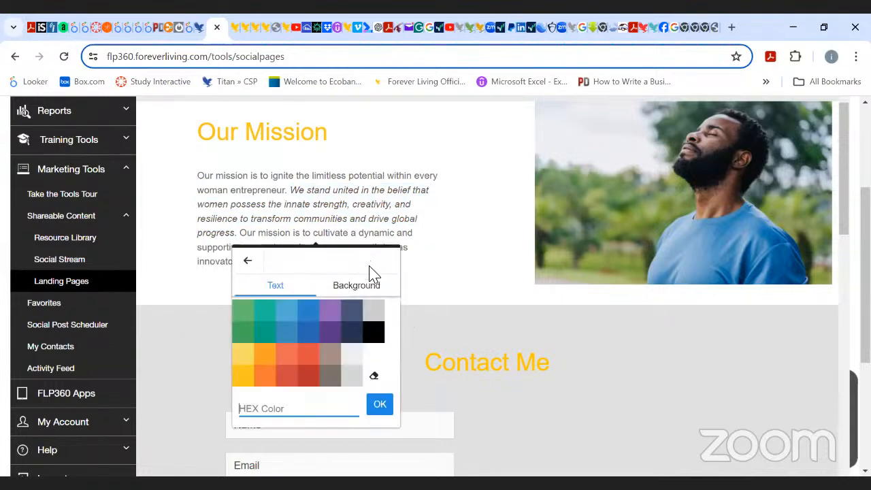
pyautogui.click(306, 358)
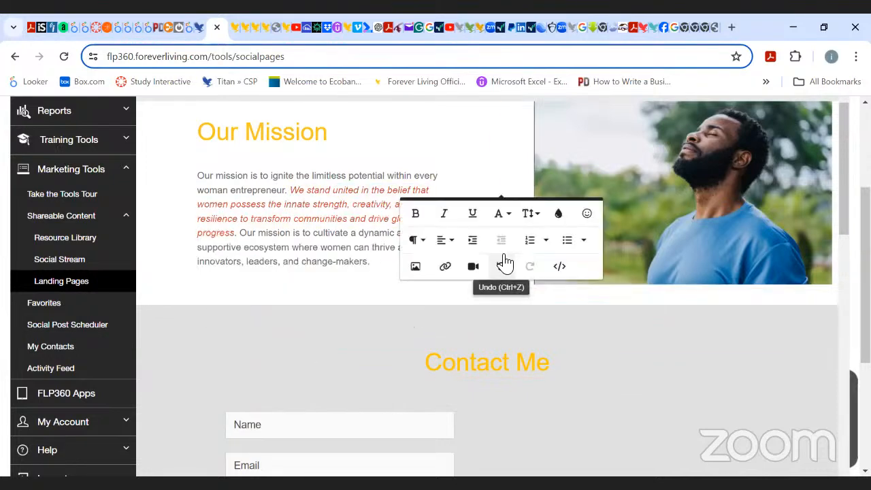
pyautogui.click(480, 152)
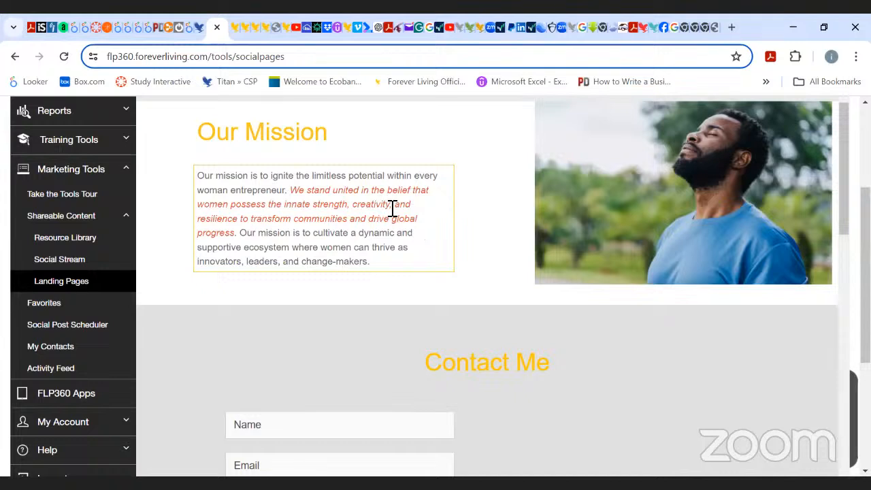
# Try enlarging the whole mission paragraph to font size 18, then set it back to 14.
pyautogui.moveTo(381, 259); pyautogui.dragTo(196, 173)
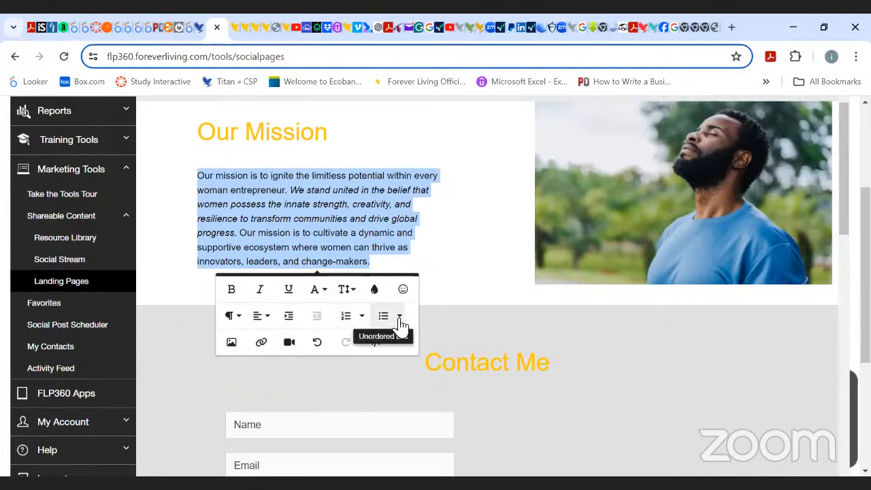
pyautogui.click(357, 293)
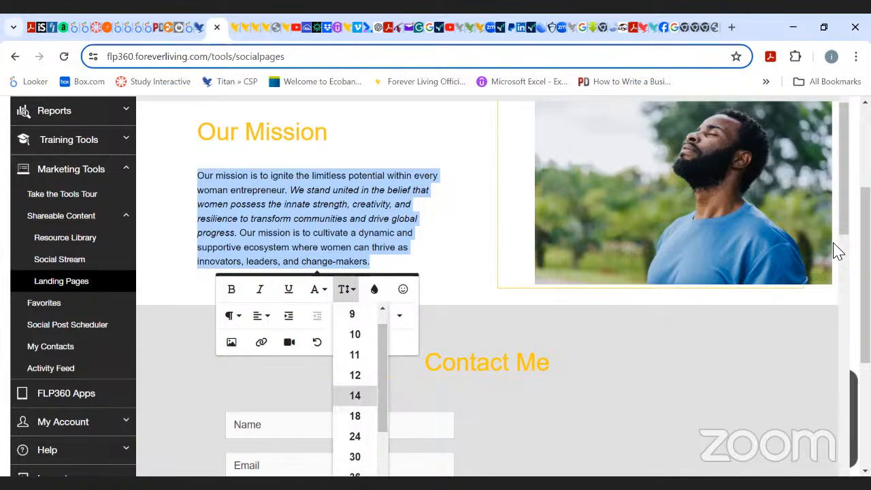
pyautogui.moveTo(843, 219); pyautogui.dragTo(843, 245)
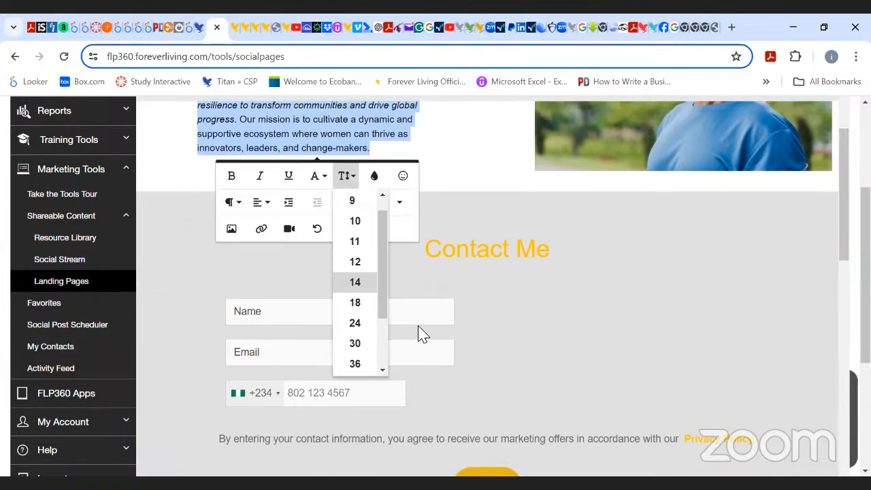
pyautogui.click(357, 305)
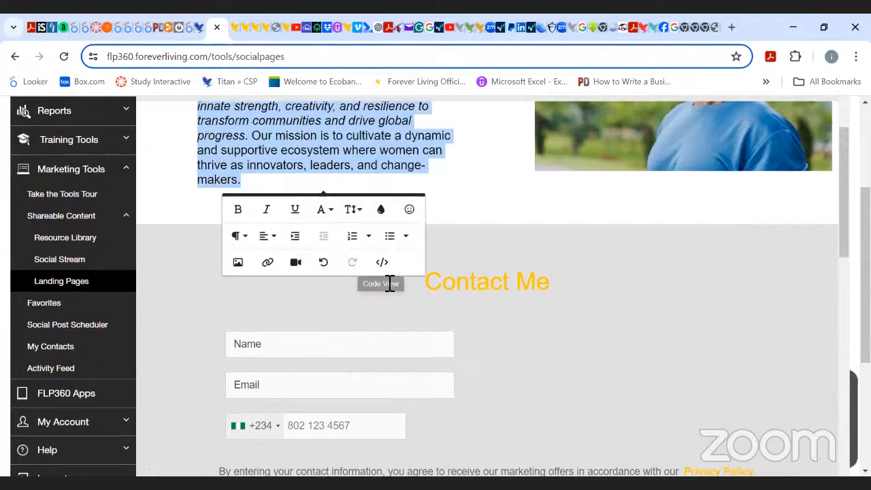
pyautogui.click(363, 212)
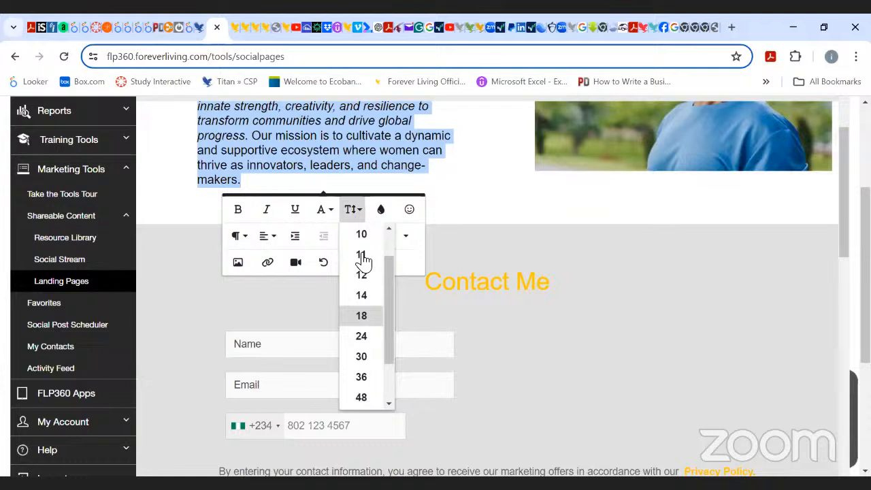
pyautogui.click(362, 298)
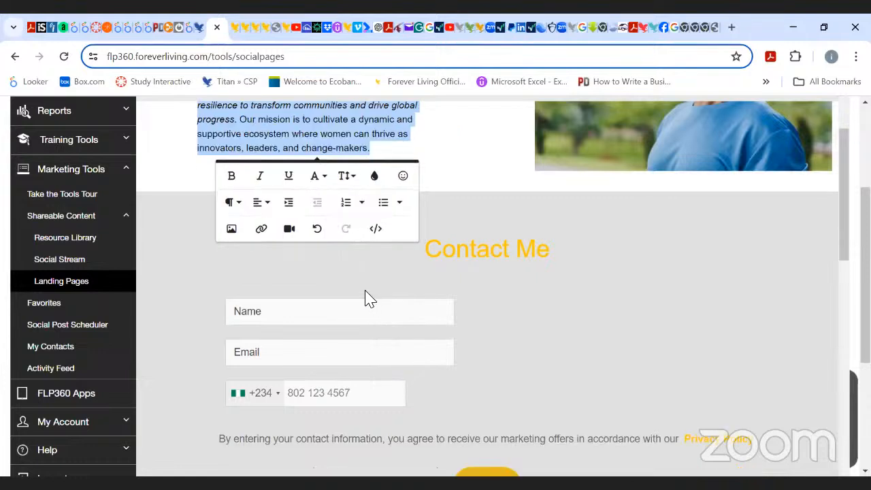
pyautogui.click(357, 182)
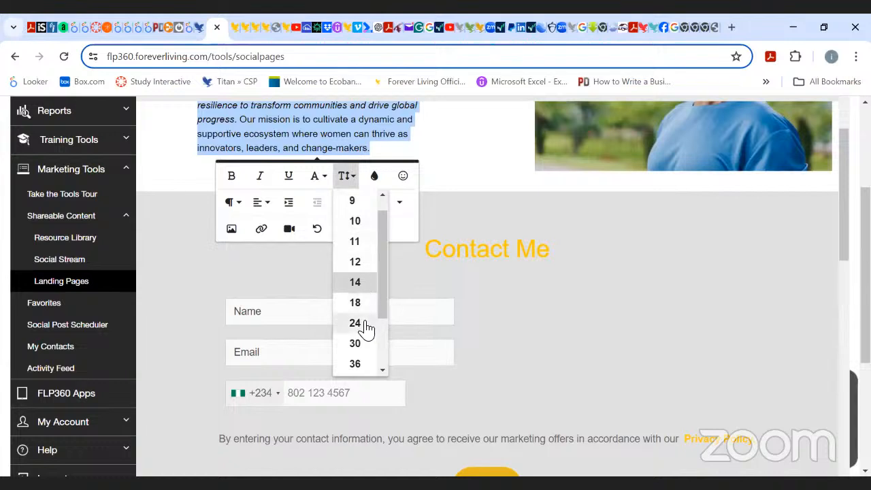
pyautogui.click(360, 279)
pyautogui.click(461, 128)
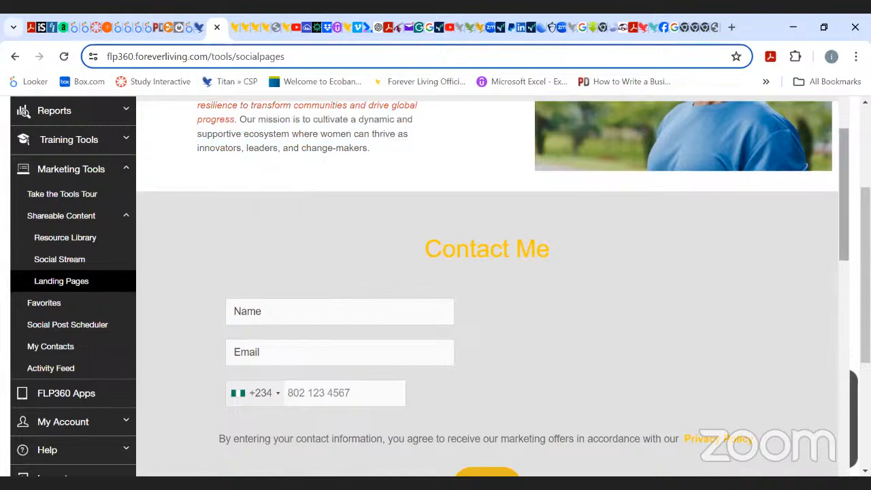
# Below the mission paragraph, insert image 6 from the Pictures > Training Picture Slides folder and remove the extra blank line above it.
pyautogui.moveTo(844, 226); pyautogui.dragTo(843, 187)
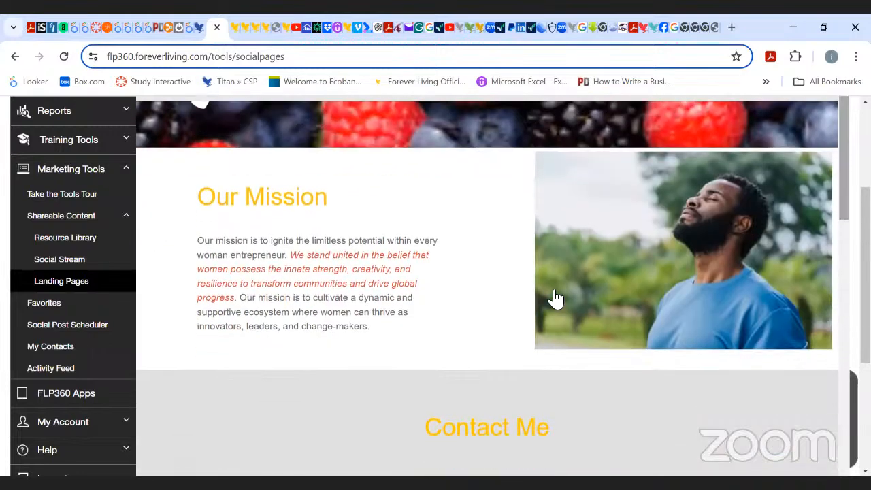
pyautogui.click(388, 331)
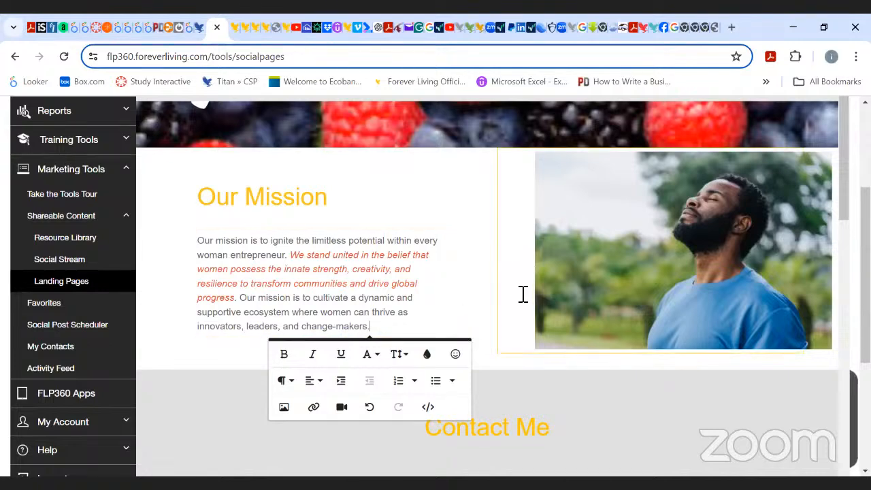
pyautogui.press('Return')
pyautogui.press('Return')
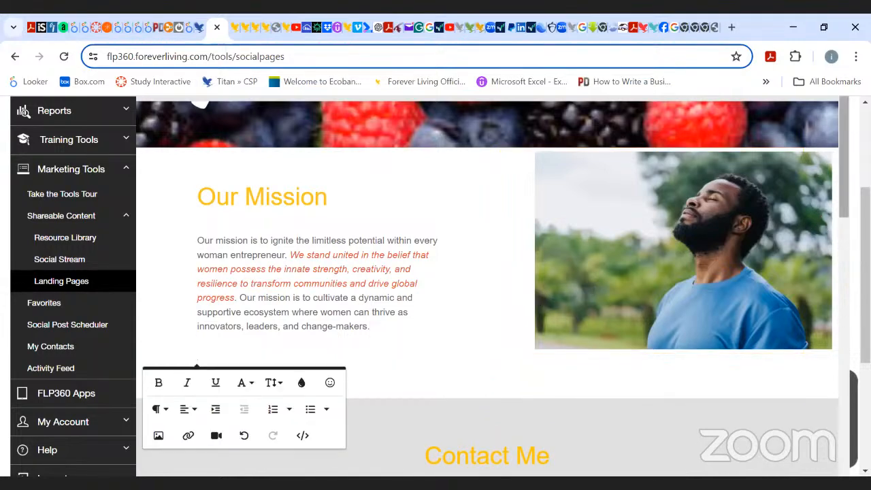
pyautogui.scroll(-1, 487, 285)
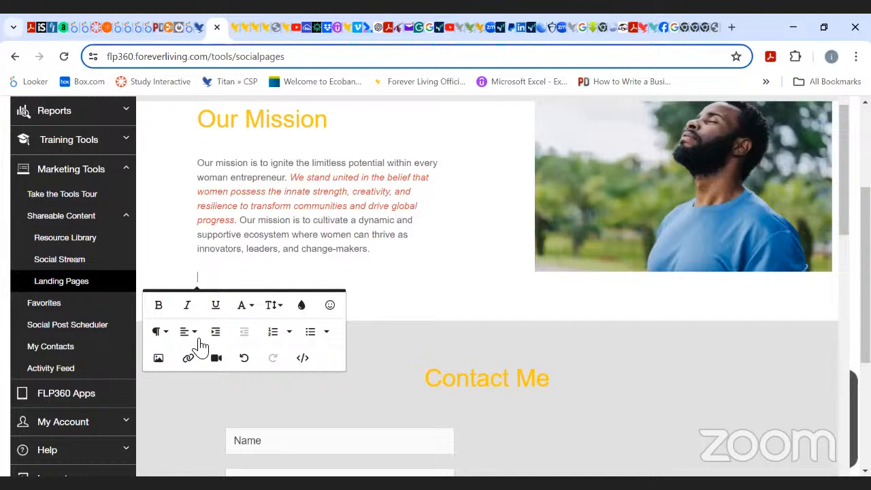
pyautogui.click(158, 358)
pyautogui.click(159, 365)
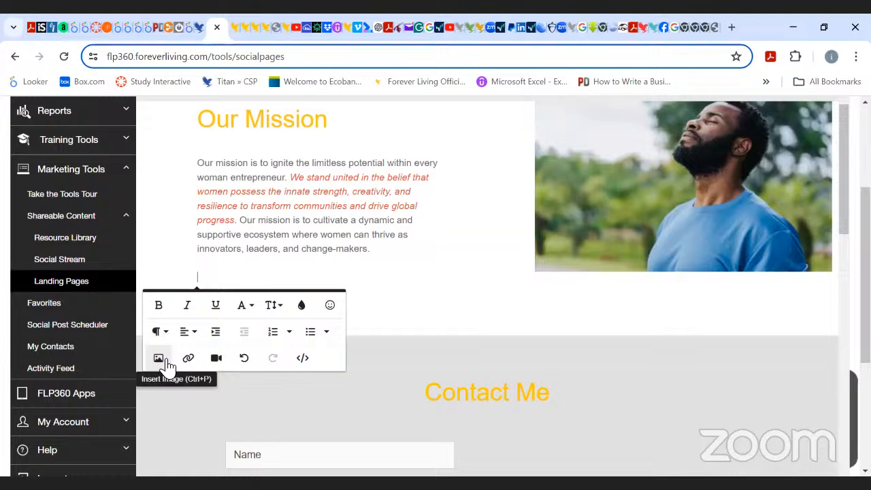
pyautogui.click(165, 360)
pyautogui.click(165, 360)
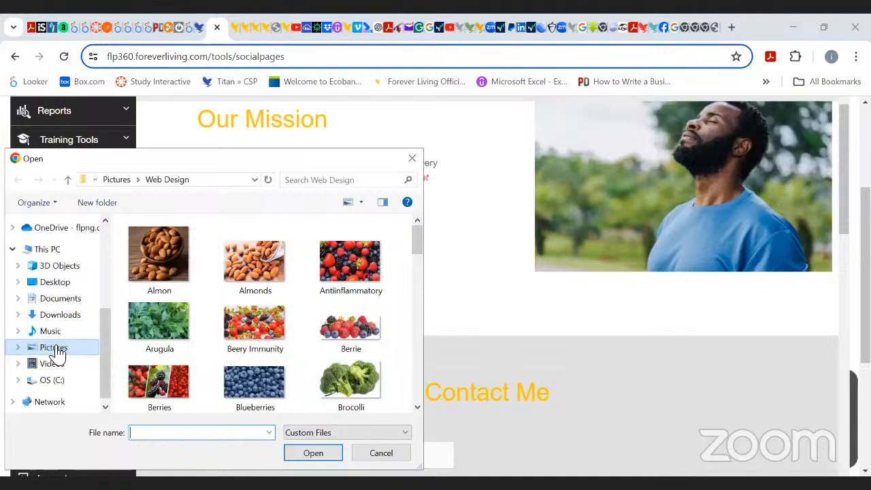
pyautogui.click(54, 348)
pyautogui.doubleClick(159, 360)
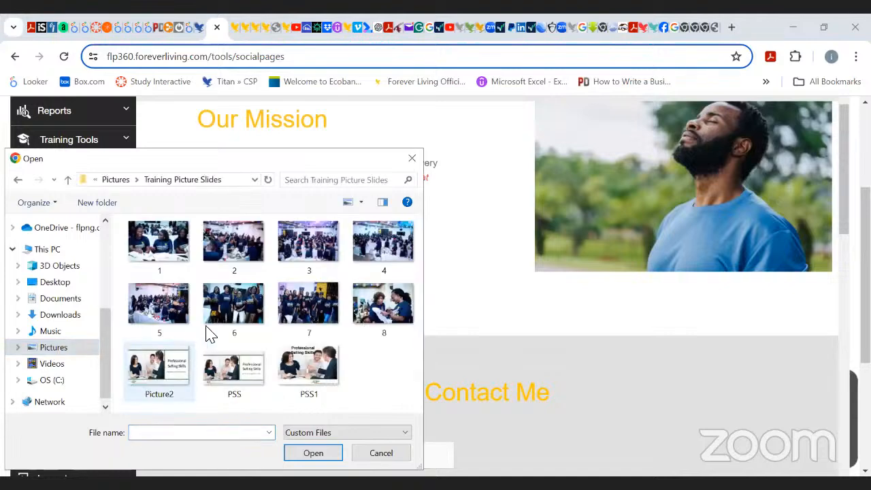
pyautogui.click(234, 302)
pyautogui.press('Return')
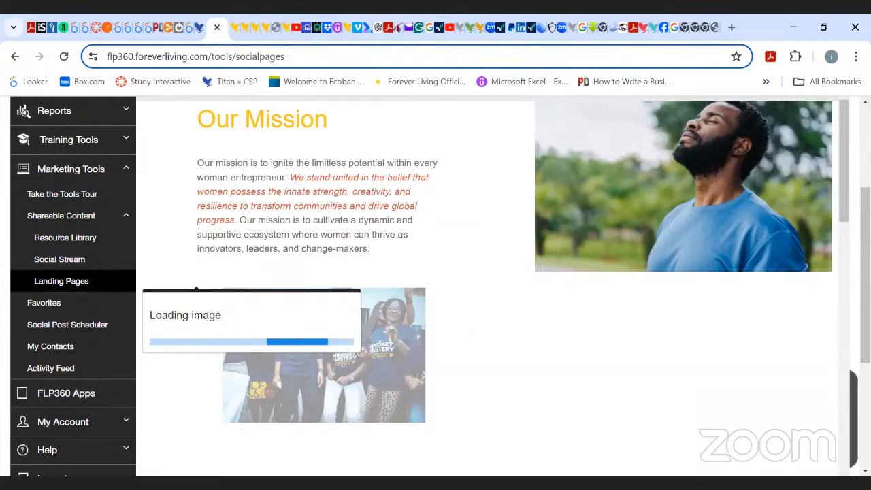
pyautogui.scroll(-3, 384, 275)
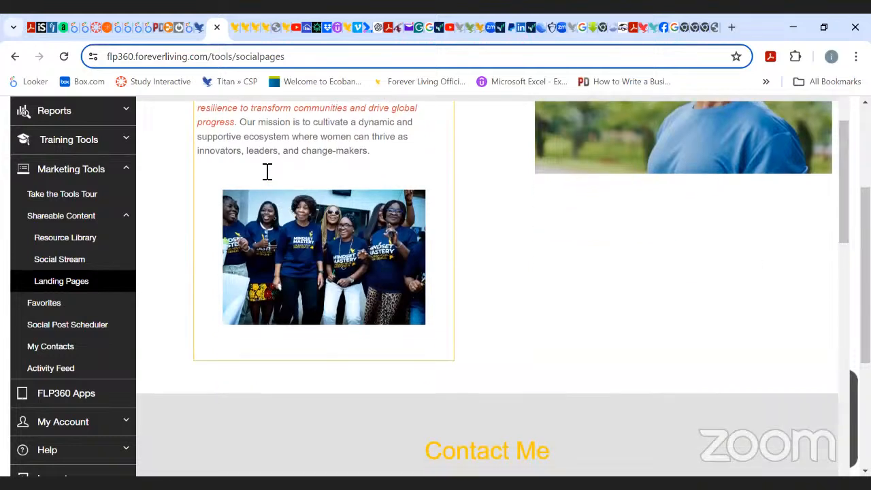
pyautogui.press('BackSpace')
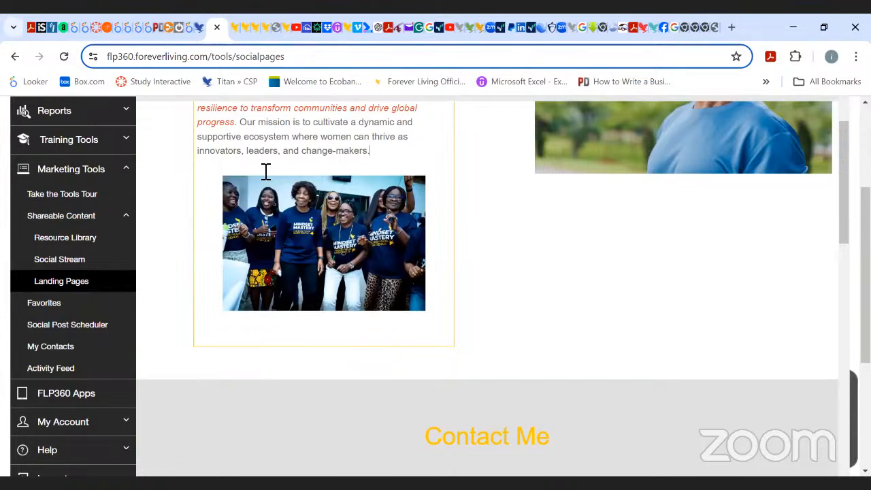
# Scroll through the whole landing page to review the edited sections.
pyautogui.scroll(1, 265, 171)
pyautogui.click(582, 275)
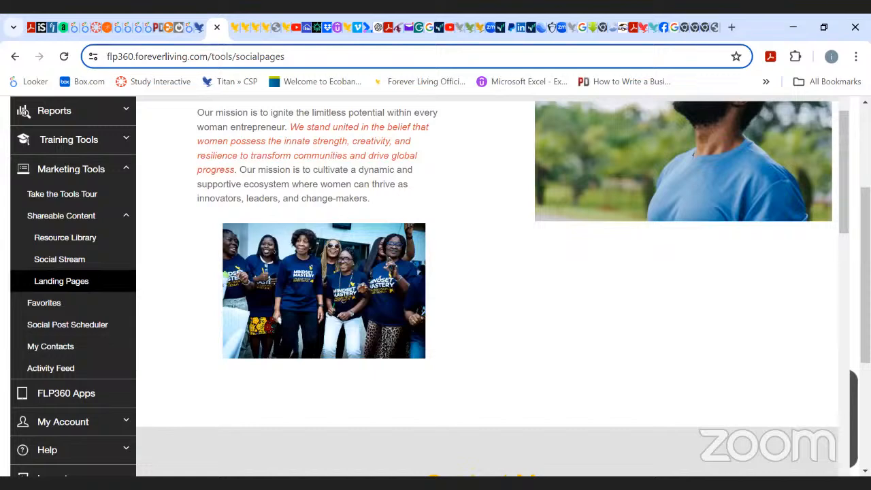
pyautogui.scroll(2, 844, 190)
pyautogui.scroll(-1, 435, 285)
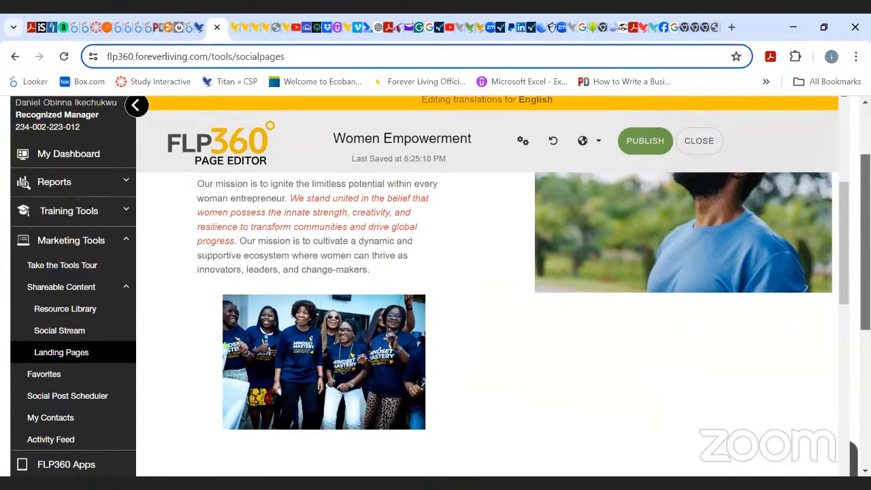
pyautogui.scroll(-5, 476, 286)
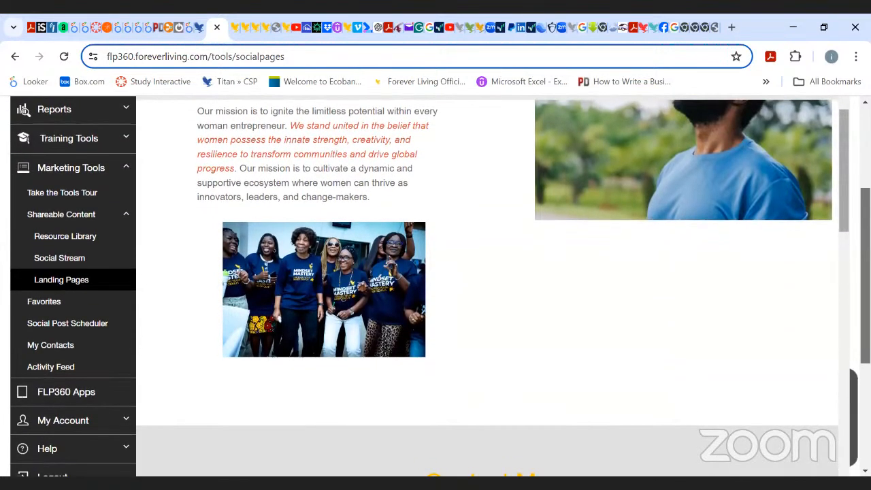
pyautogui.scroll(-3, 476, 285)
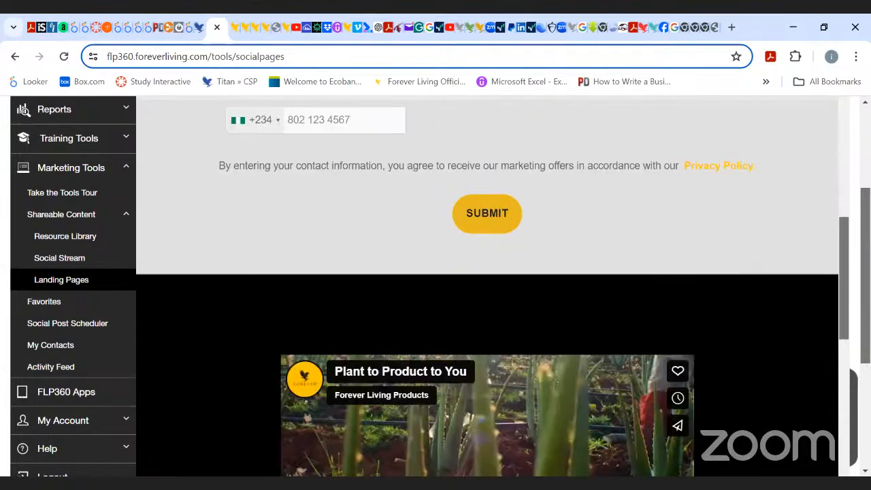
pyautogui.scroll(-3, 476, 286)
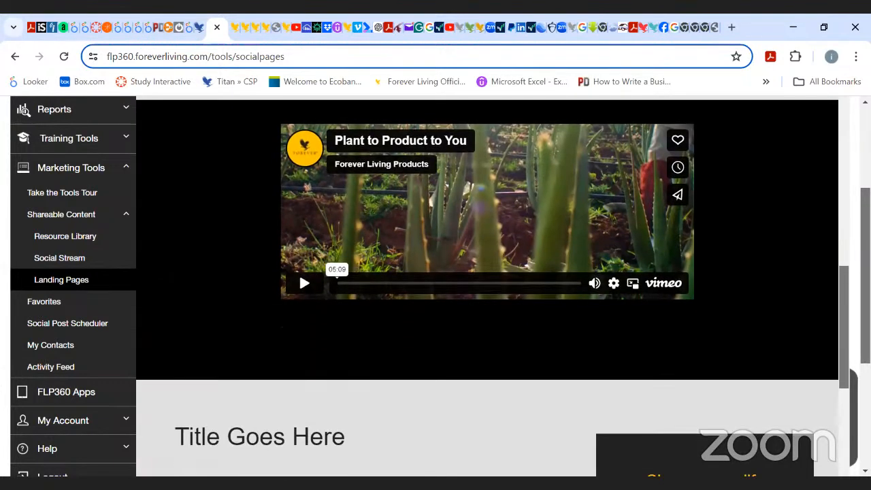
pyautogui.scroll(1, 476, 285)
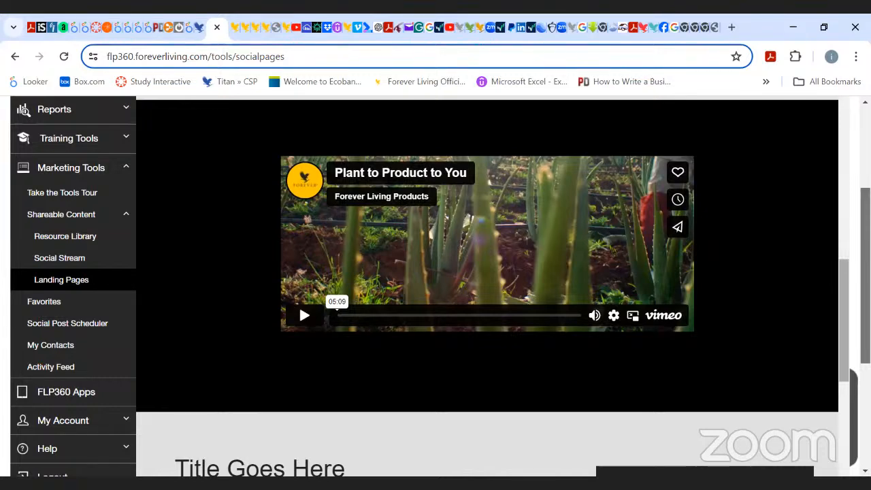
pyautogui.moveTo(842, 264); pyautogui.dragTo(824, 4)
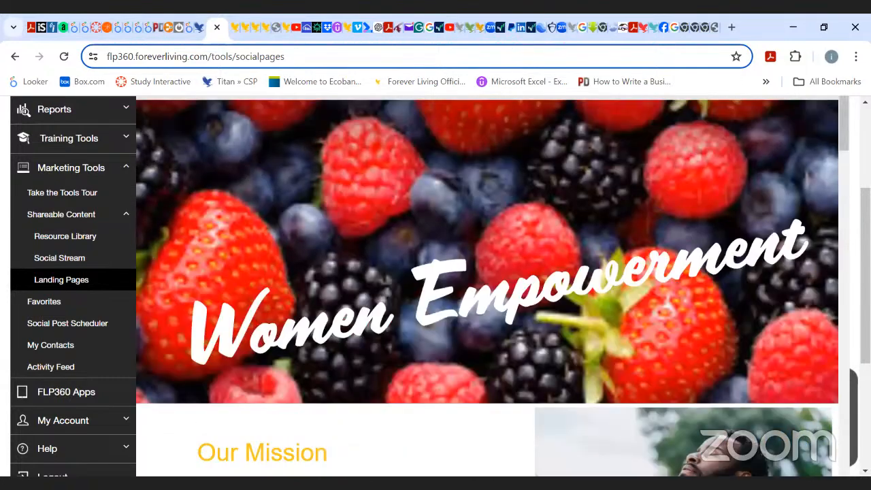
pyautogui.scroll(3, 574, 249)
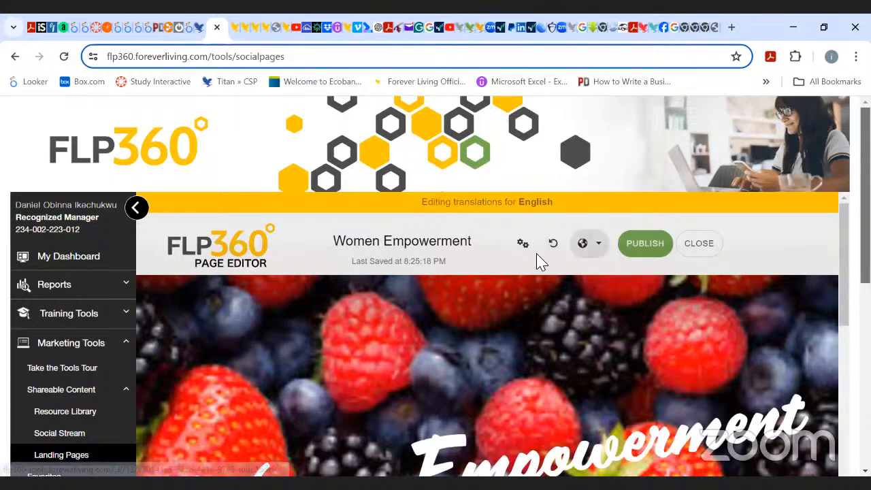
# Open the Content tab of the advanced page settings and expand the testimonial video source choices.
pyautogui.click(522, 246)
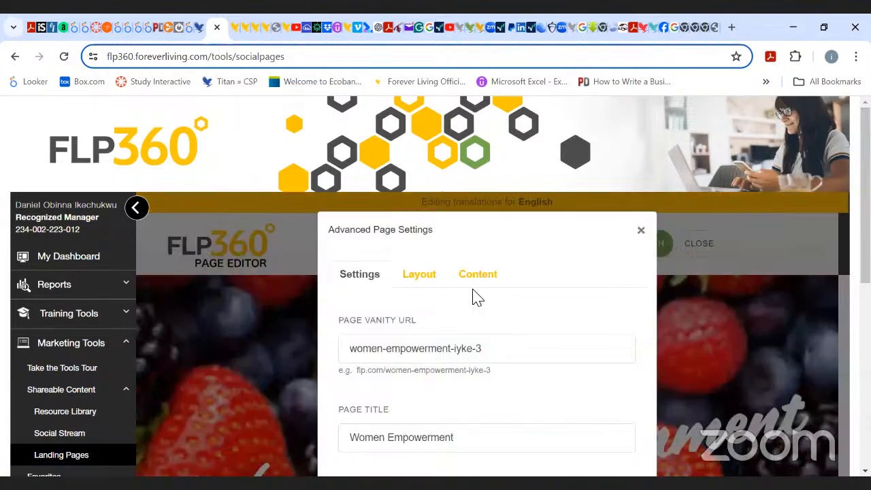
pyautogui.click(481, 279)
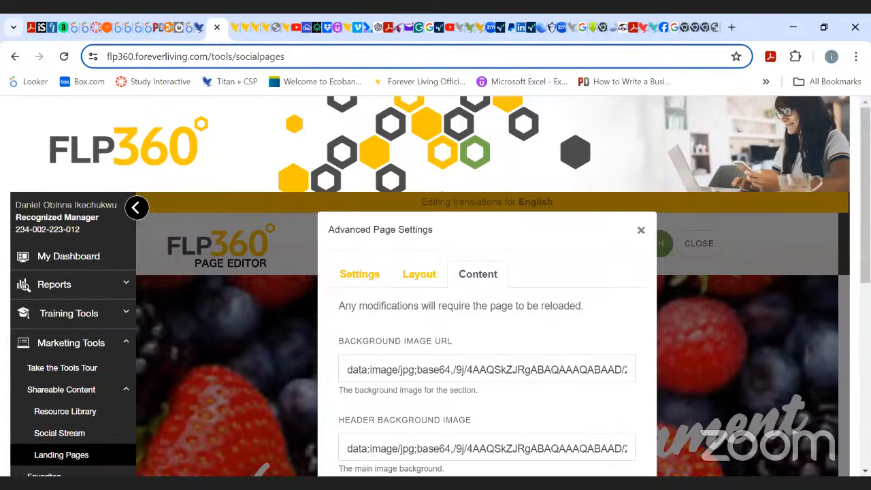
pyautogui.scroll(-5, 647, 238)
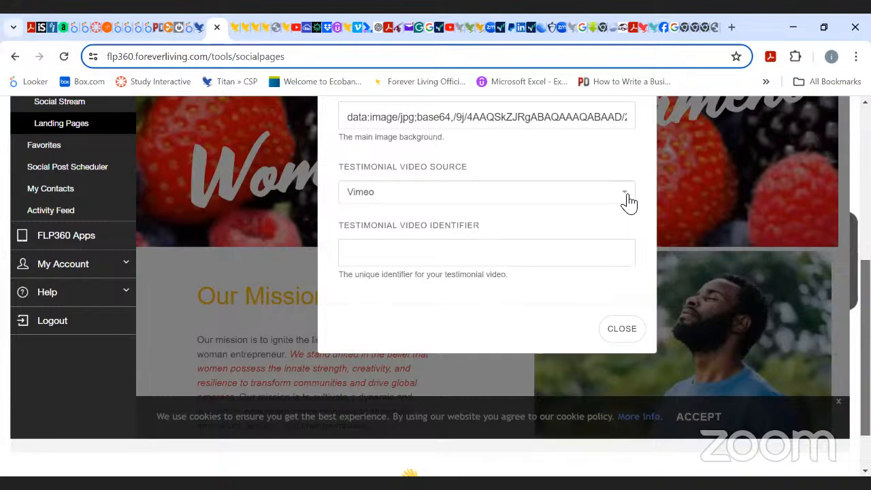
pyautogui.click(626, 198)
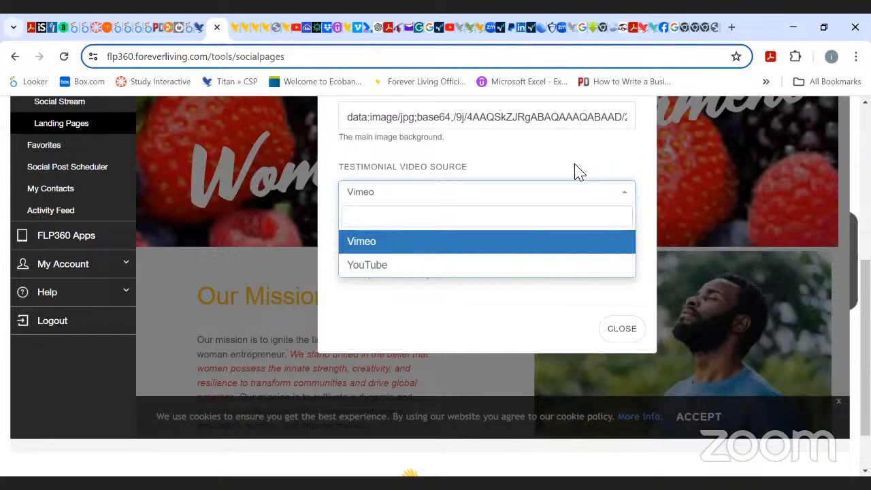
# Switch to Vimeo, log in with Google, and copy the video link of FGR25 - Paris promo FINAL.
pyautogui.click(358, 30)
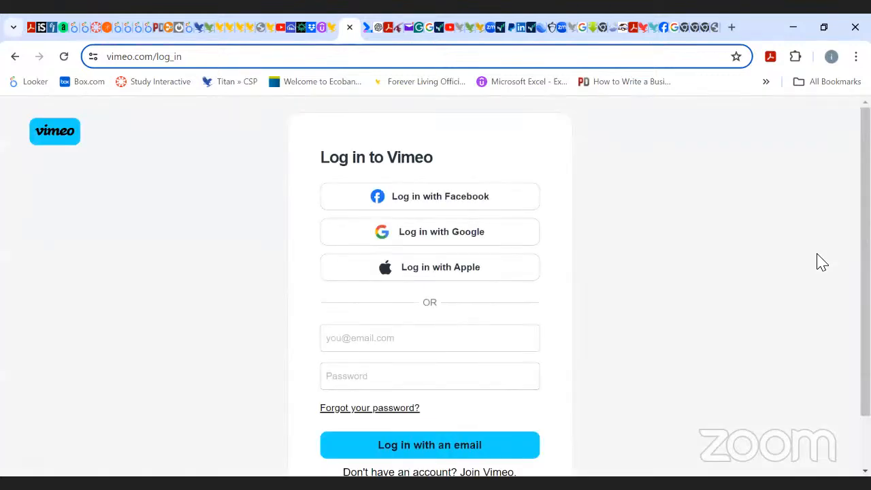
pyautogui.click(453, 238)
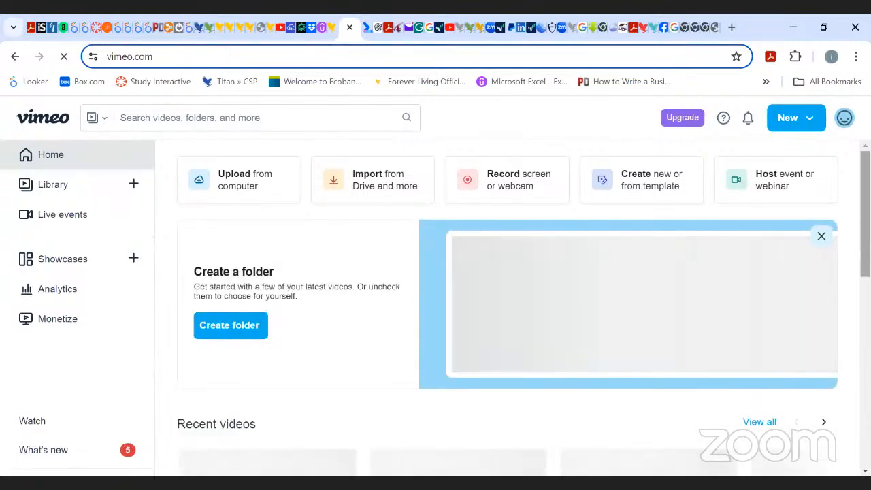
pyautogui.scroll(-3, 507, 300)
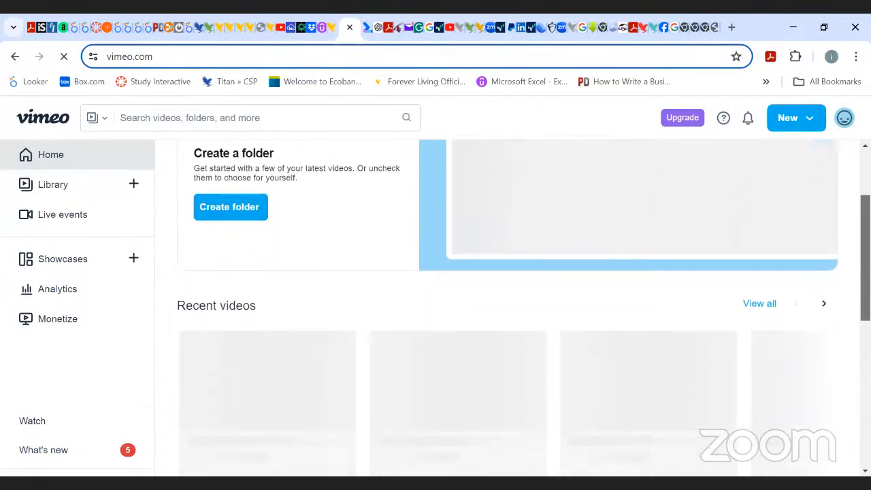
pyautogui.scroll(-2, 507, 299)
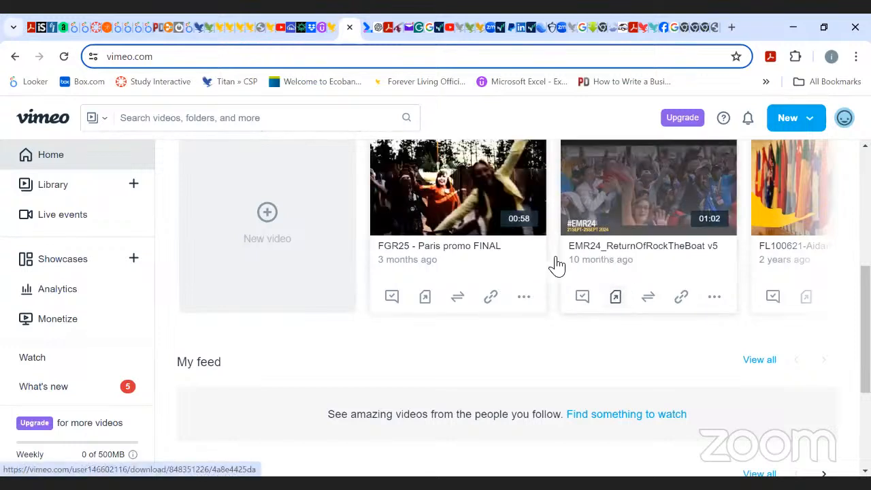
pyautogui.click(491, 300)
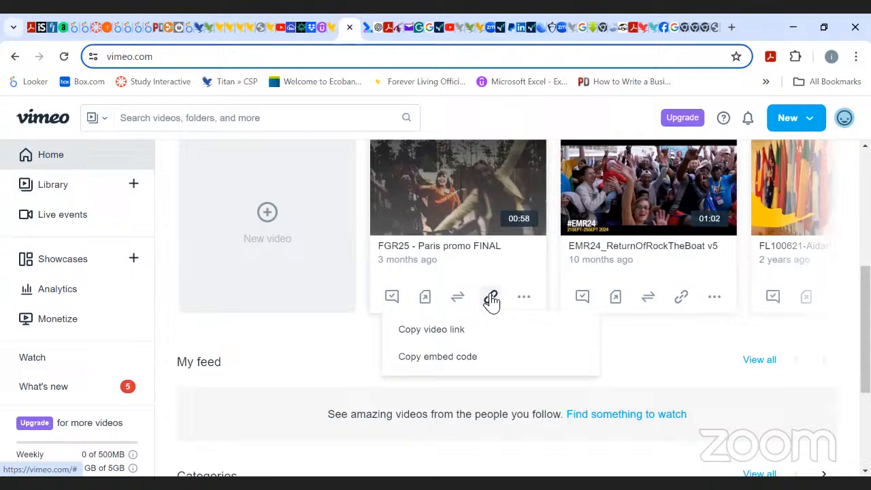
pyautogui.click(440, 332)
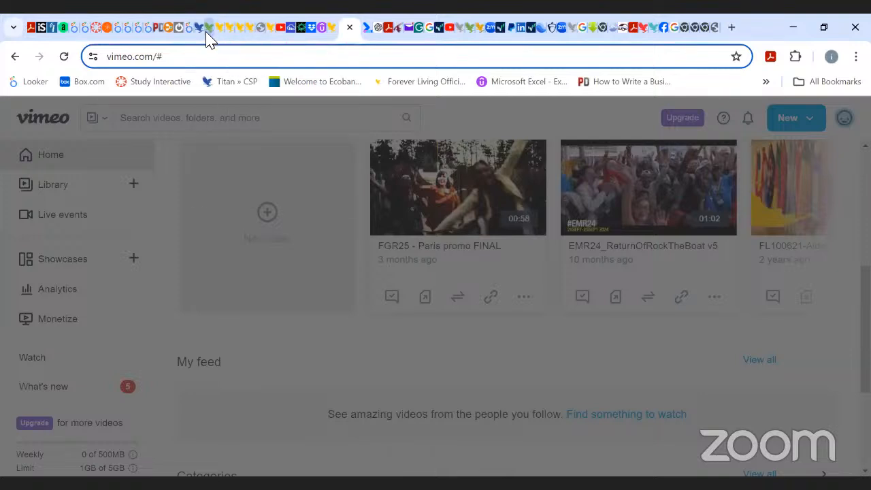
# Try setting the testimonial video source to Vimeo and its identifier to 914023540?share=copy, then close the settings.
pyautogui.click(208, 29)
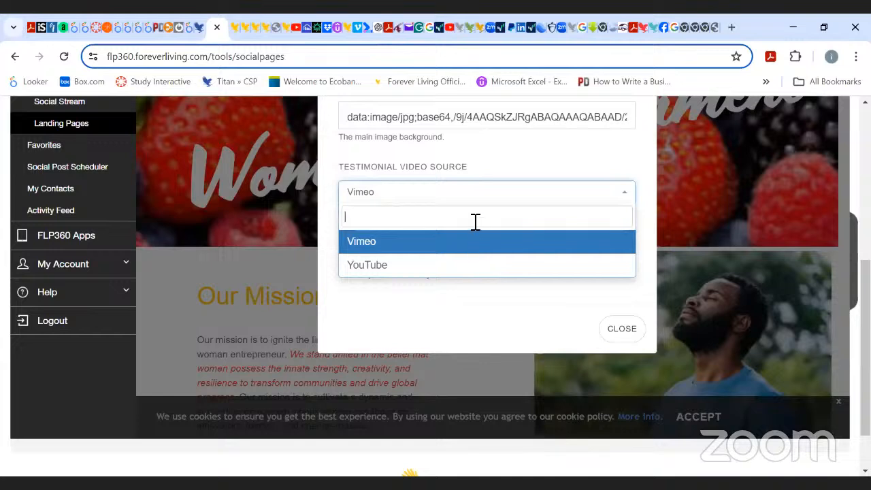
pyautogui.click(630, 171)
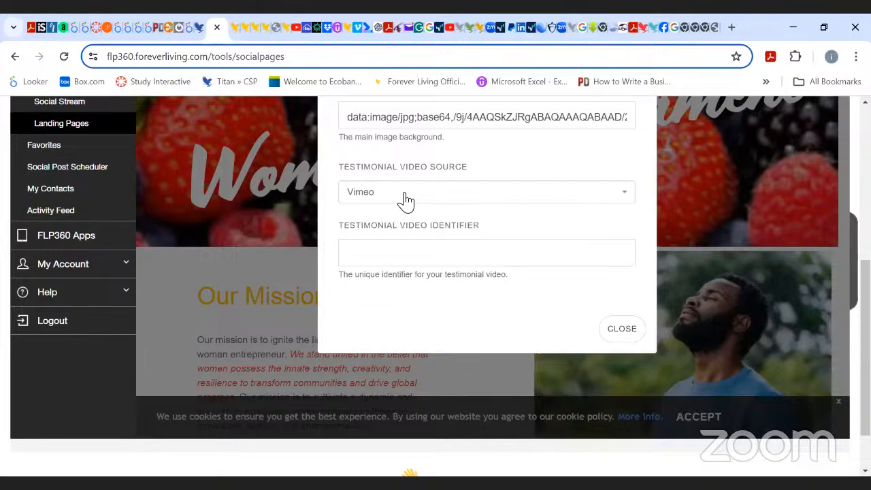
pyautogui.click(624, 201)
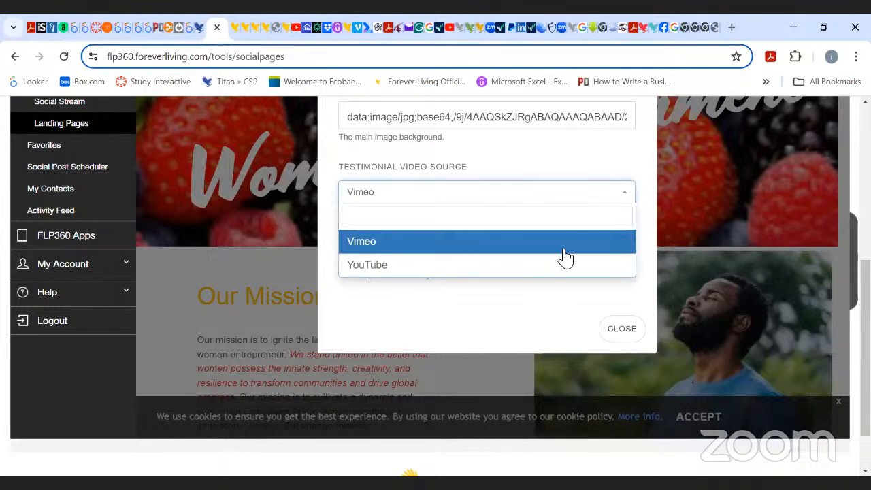
pyautogui.click(619, 200)
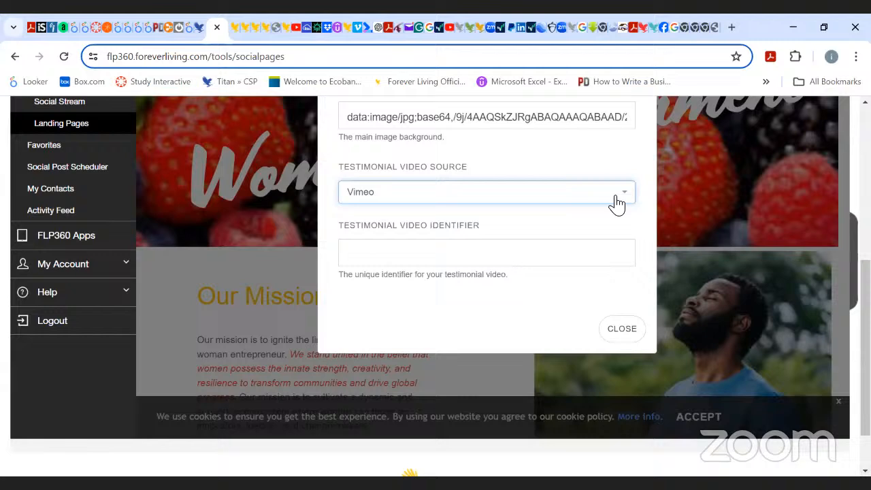
pyautogui.click(529, 262)
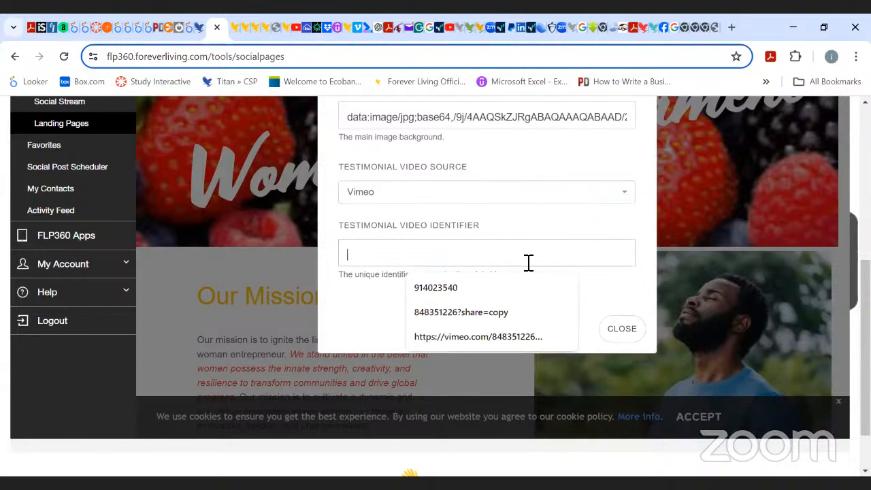
pyautogui.hotkey('ctrl', 'v')
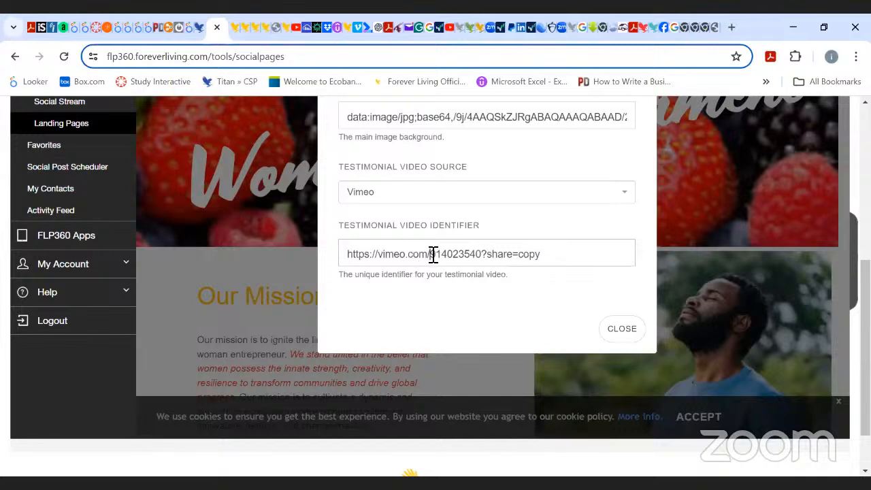
pyautogui.press('BackSpace')
pyautogui.press('BackSpace')
pyautogui.press('BackSpace')
pyautogui.press('BackSpace')
pyautogui.press('BackSpace')
pyautogui.press('BackSpace')
pyautogui.press('BackSpace')
pyautogui.press('BackSpace')
pyautogui.press('BackSpace')
pyautogui.press('BackSpace')
pyautogui.press('BackSpace')
pyautogui.press('BackSpace')
pyautogui.press('BackSpace')
pyautogui.press('BackSpace')
pyautogui.press('BackSpace')
pyautogui.press('BackSpace')
pyautogui.press('BackSpace')
pyautogui.press('BackSpace')
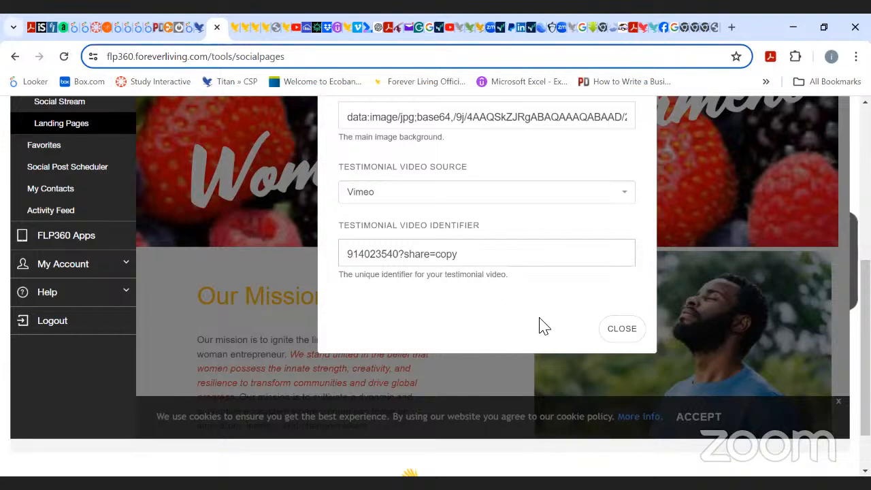
pyautogui.click(624, 333)
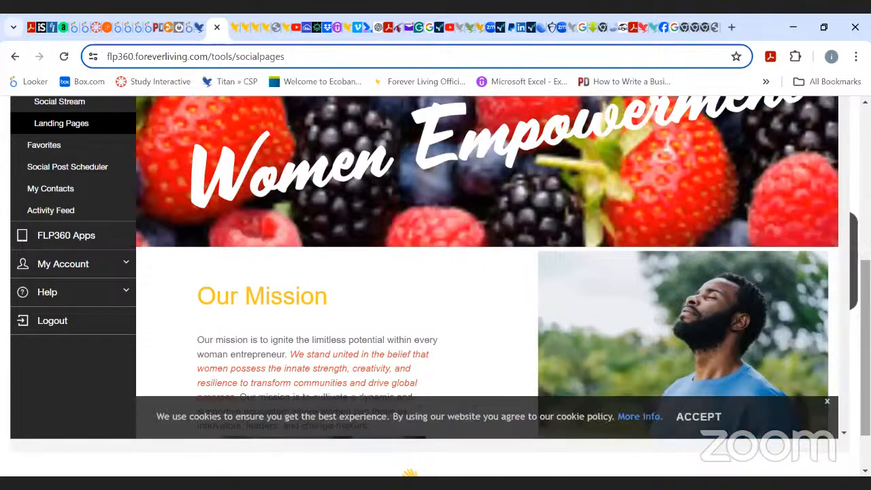
# Scroll through the landing page to check the testimonial video section.
pyautogui.scroll(-1, 435, 285)
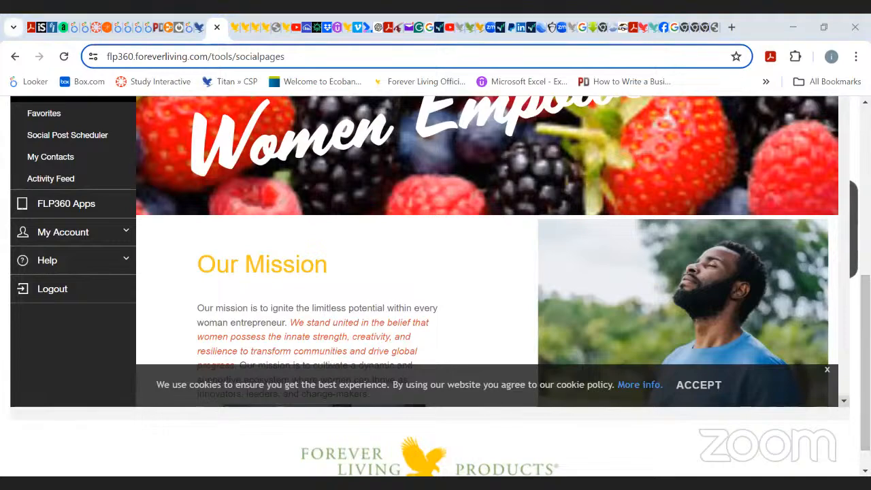
pyautogui.scroll(-15, 487, 252)
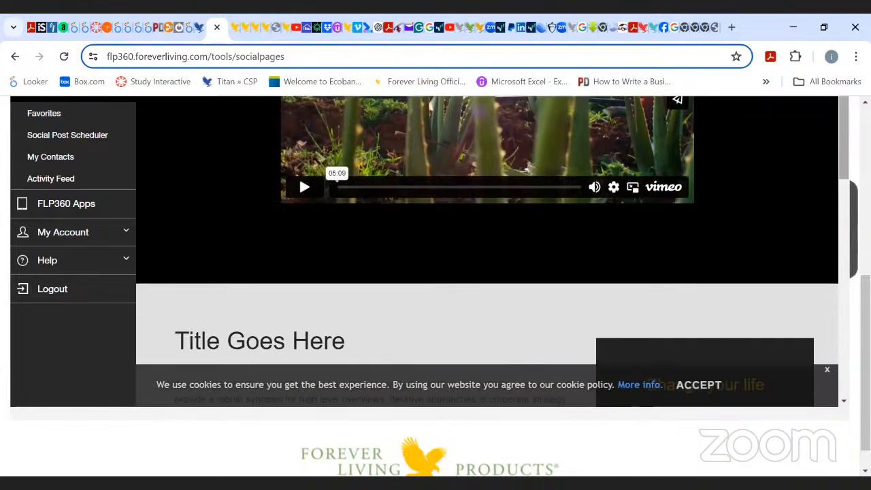
pyautogui.scroll(6, 487, 286)
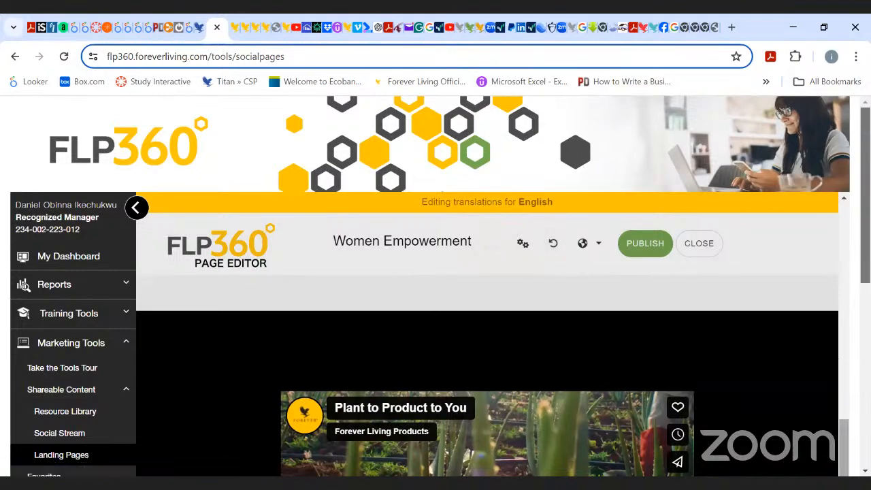
pyautogui.moveTo(843, 442); pyautogui.dragTo(830, 215)
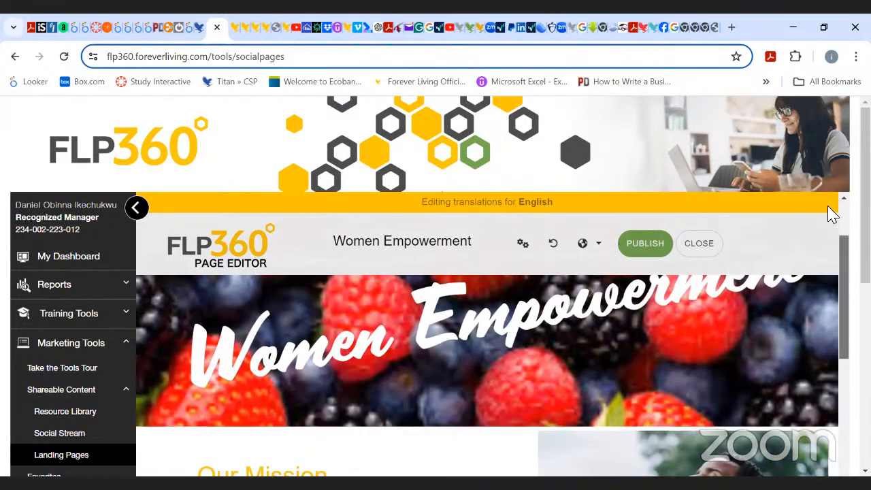
# Reopen the page settings' Content tab, set the testimonial video identifier to 914023540?share=copy, and close the settings.
pyautogui.click(524, 247)
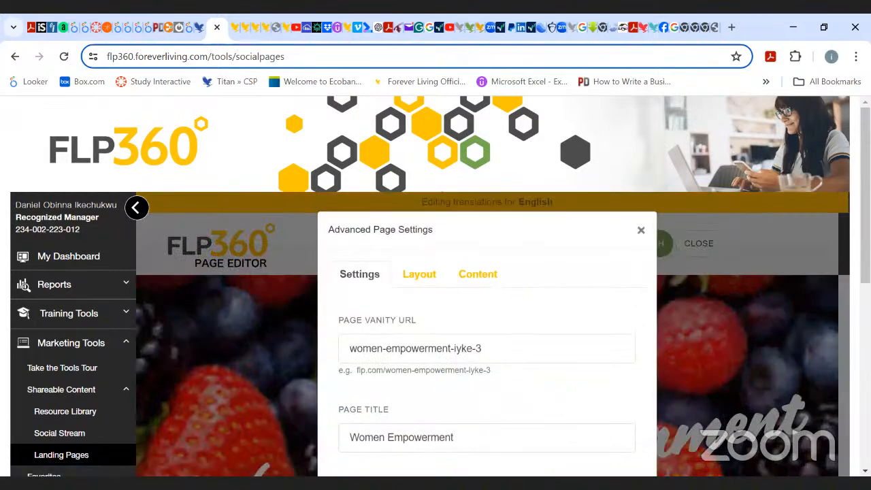
pyautogui.scroll(-3, 528, 156)
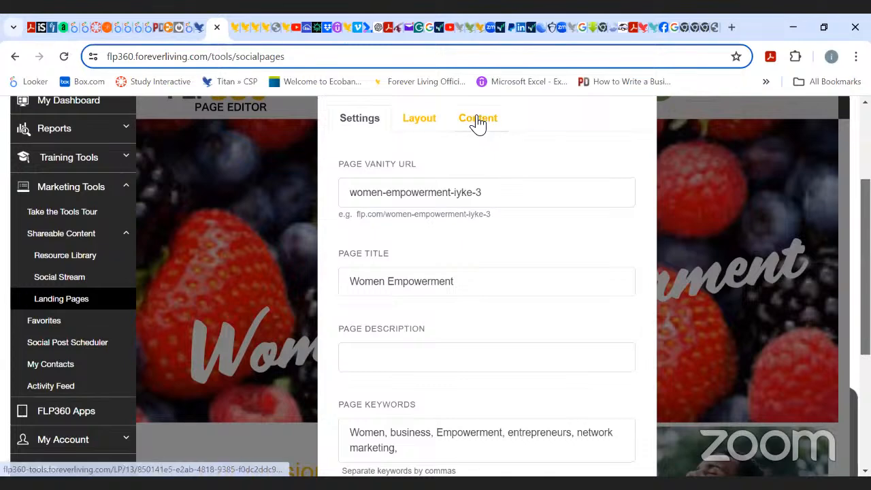
pyautogui.click(478, 122)
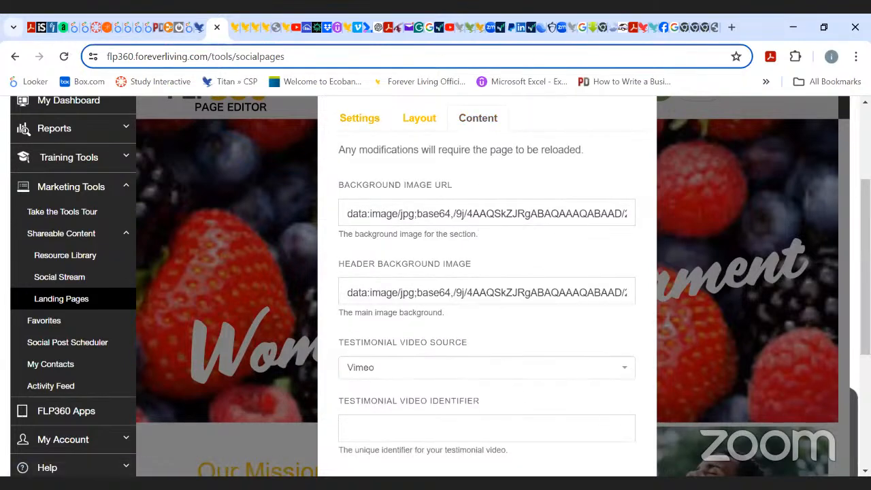
pyautogui.scroll(-1, 435, 285)
pyautogui.click(528, 370)
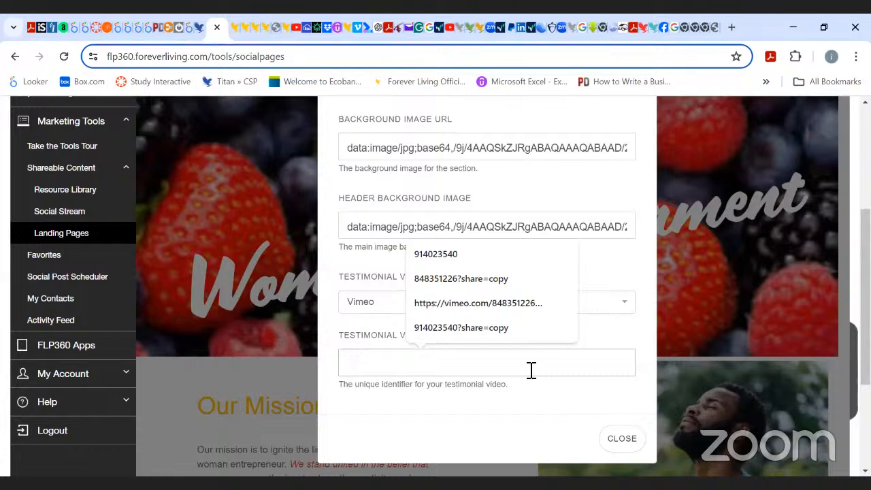
pyautogui.hotkey('ctrl', 'v')
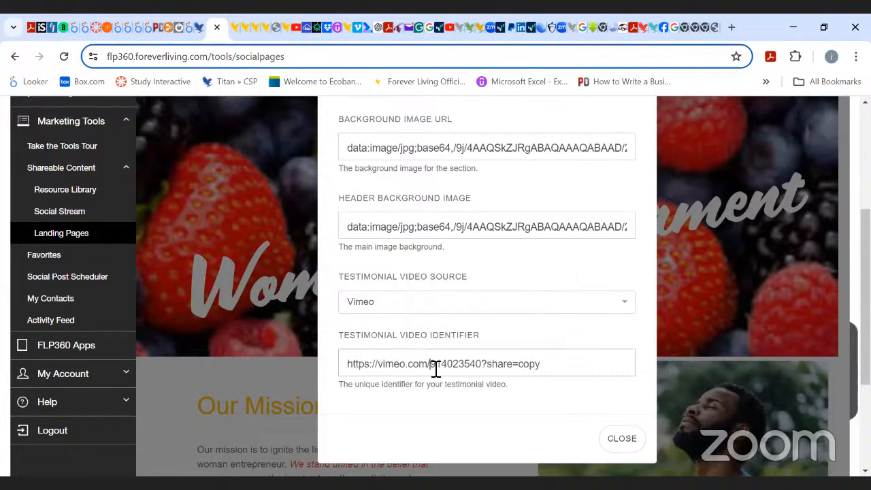
pyautogui.press('BackSpace')
pyautogui.press('BackSpace')
pyautogui.press('BackSpace')
pyautogui.press('BackSpace')
pyautogui.press('BackSpace')
pyautogui.press('BackSpace')
pyautogui.press('BackSpace')
pyautogui.press('BackSpace')
pyautogui.press('BackSpace')
pyautogui.press('BackSpace')
pyautogui.press('BackSpace')
pyautogui.press('BackSpace')
pyautogui.press('BackSpace')
pyautogui.press('BackSpace')
pyautogui.press('BackSpace')
pyautogui.press('BackSpace')
pyautogui.press('BackSpace')
pyautogui.press('BackSpace')
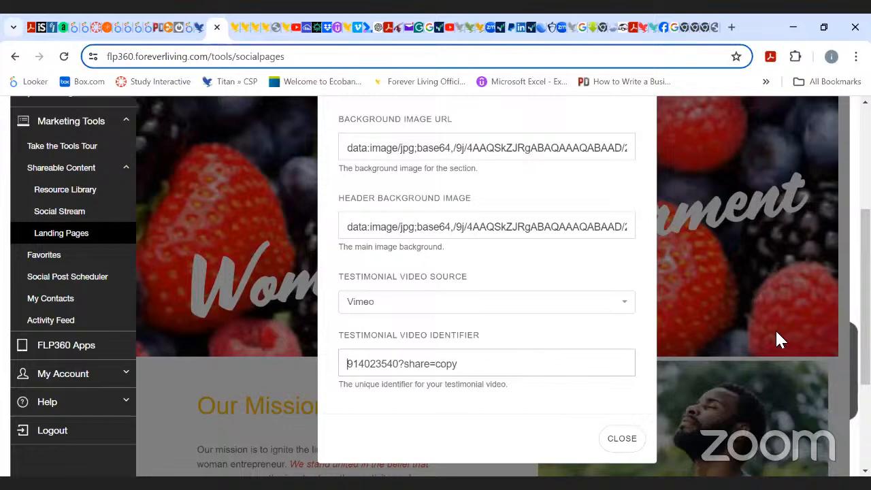
pyautogui.scroll(-1, 656, 413)
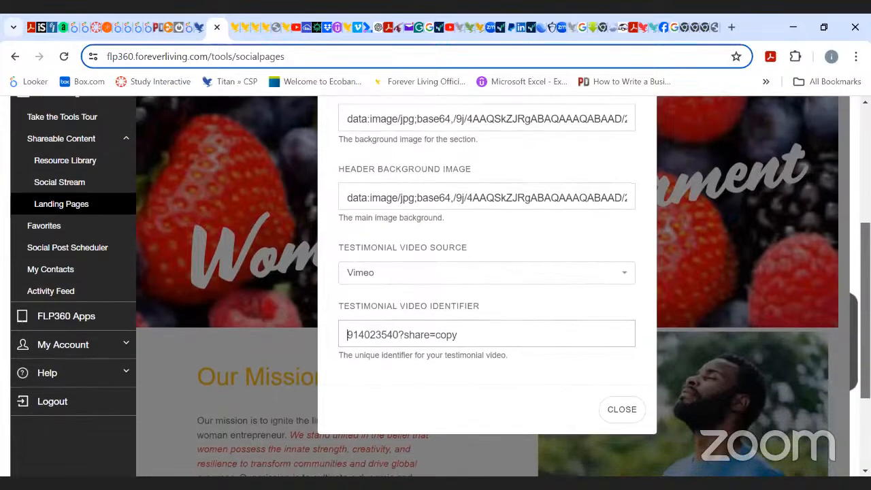
pyautogui.click(622, 401)
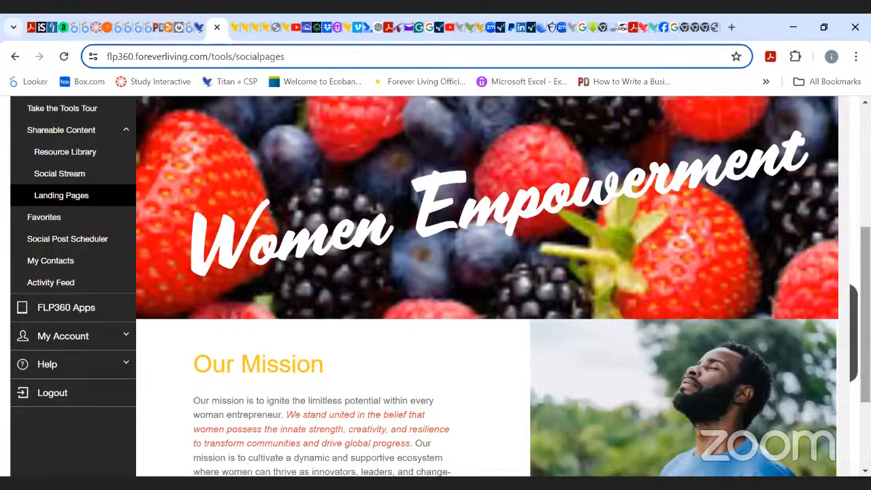
# Scroll to the testimonial video on the page and play then pause it to check it.
pyautogui.scroll(-2, 436, 286)
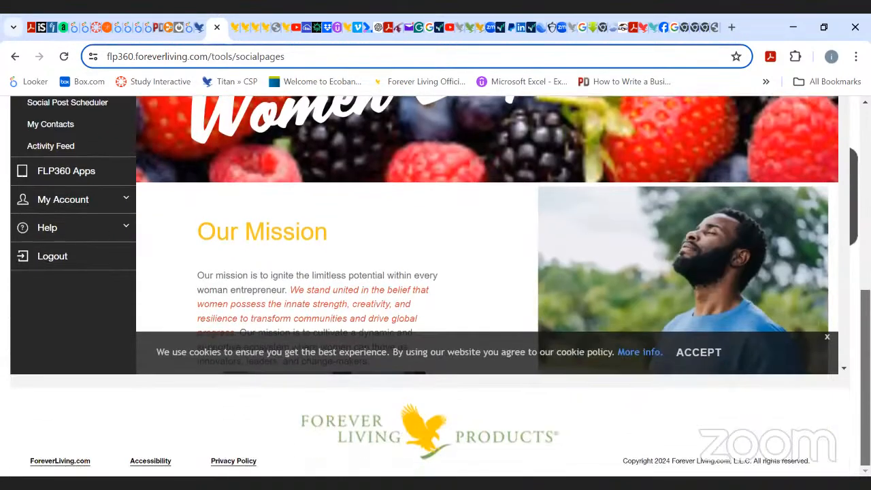
pyautogui.scroll(-10, 336, 255)
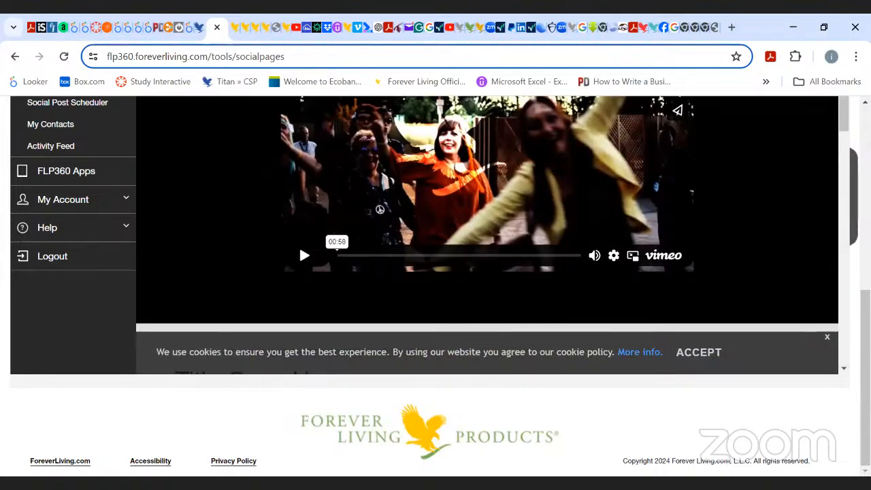
pyautogui.scroll(2, 435, 286)
pyautogui.scroll(1, 436, 285)
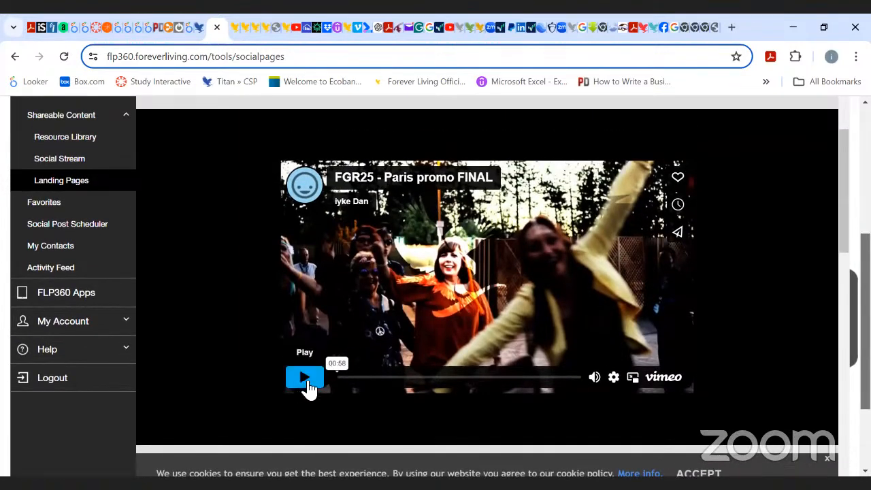
pyautogui.click(307, 383)
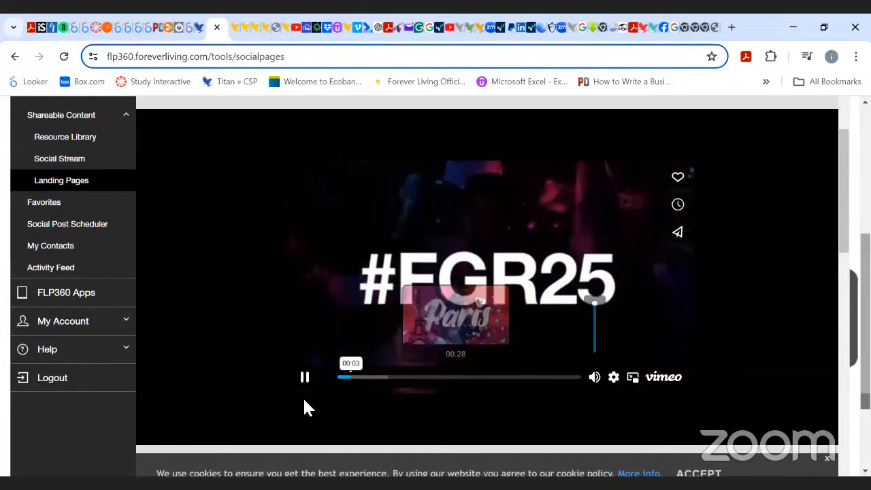
pyautogui.click(307, 385)
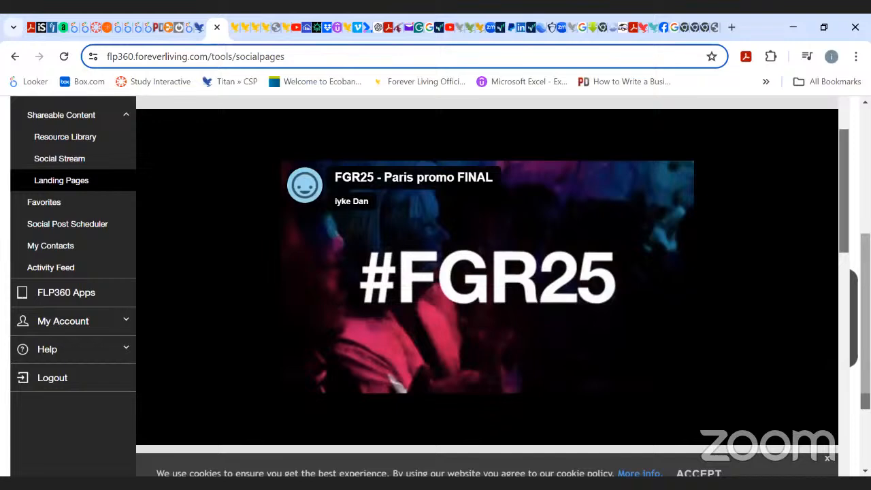
# Scroll through the page editor back up to the mission section.
pyautogui.moveTo(844, 198); pyautogui.dragTo(844, 160)
pyautogui.scroll(5, 844, 340)
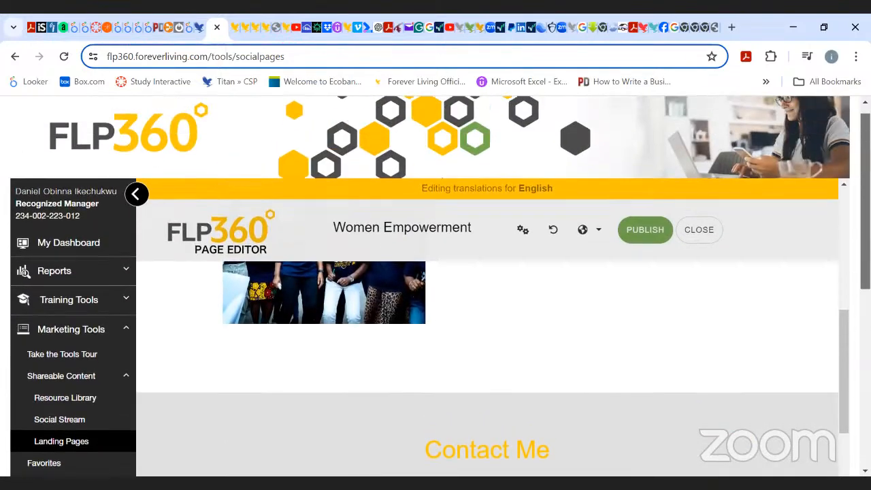
pyautogui.scroll(3, 490, 371)
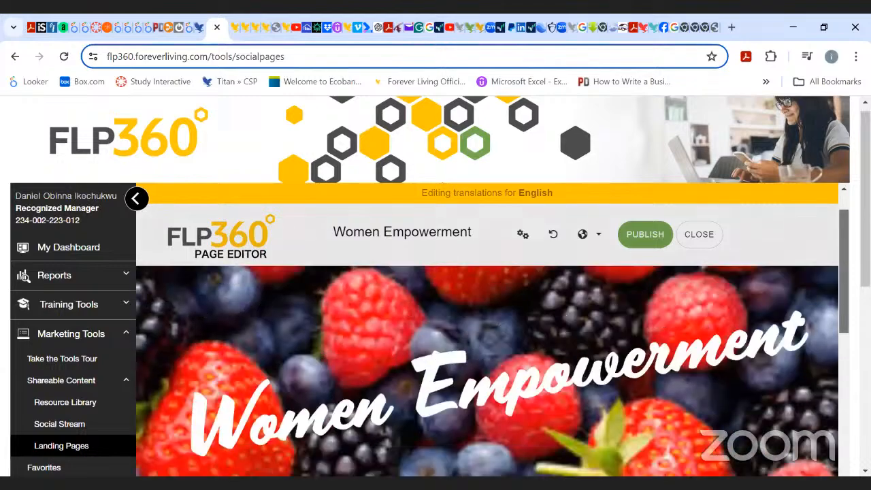
pyautogui.scroll(-3, 490, 371)
pyautogui.scroll(3, 490, 371)
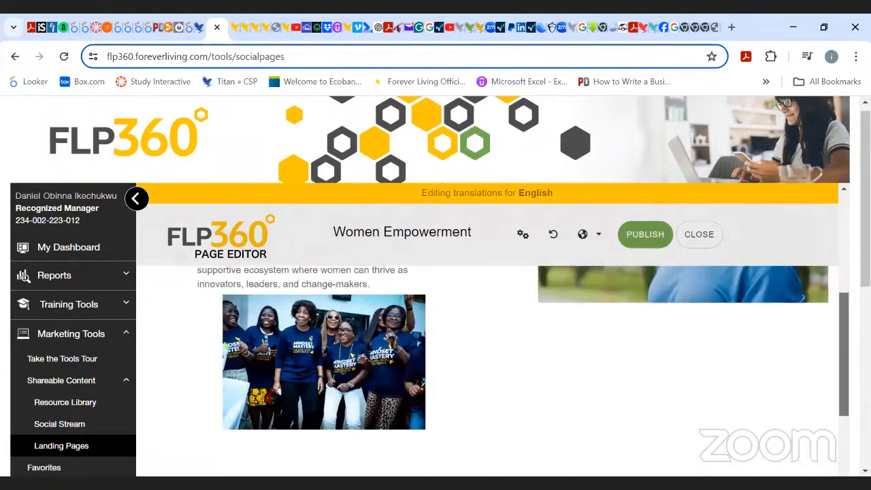
pyautogui.scroll(-3, 478, 399)
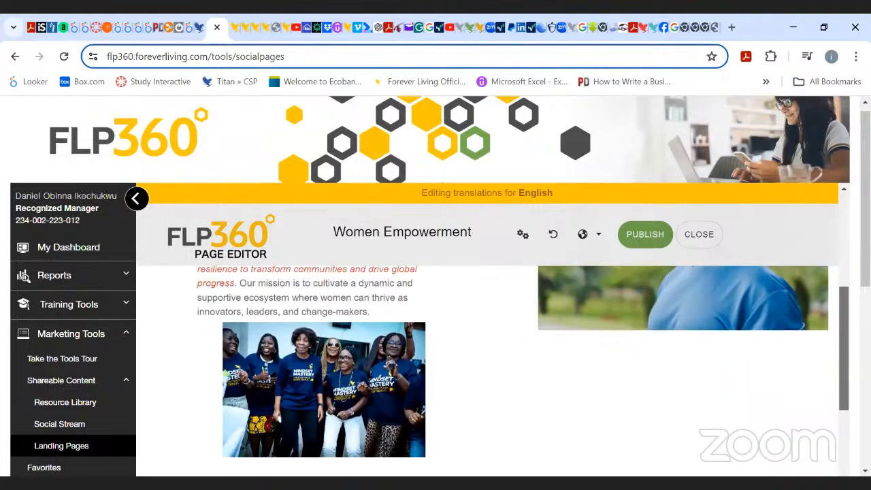
# Type a test line of w characters below the photo in the mission text, then delete it again.
pyautogui.click(355, 370)
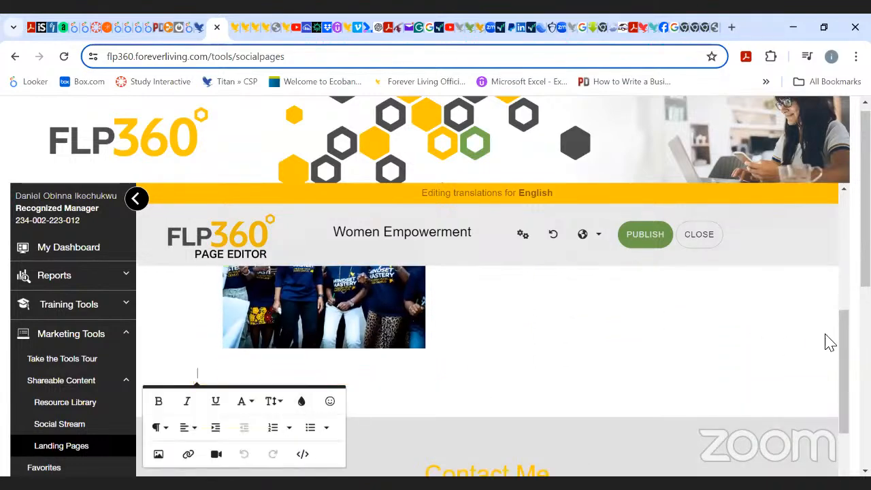
pyautogui.click(843, 371)
pyautogui.moveTo(843, 371); pyautogui.dragTo(843, 356)
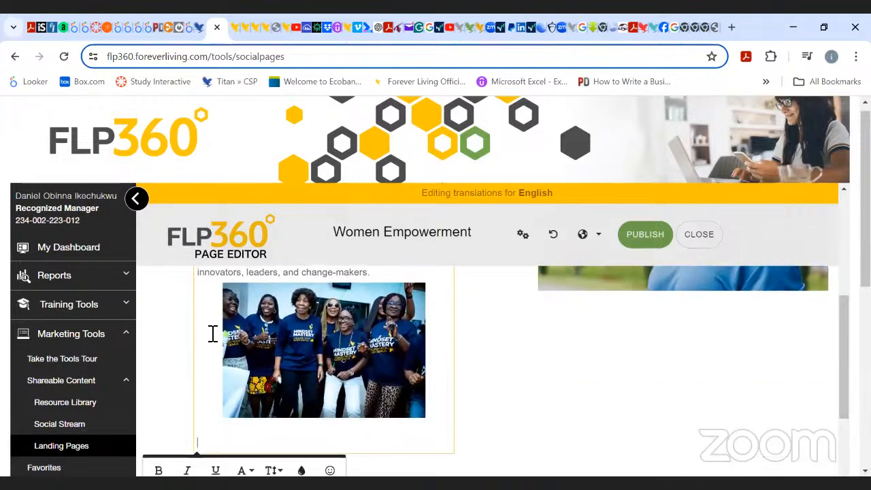
pyautogui.click(210, 428)
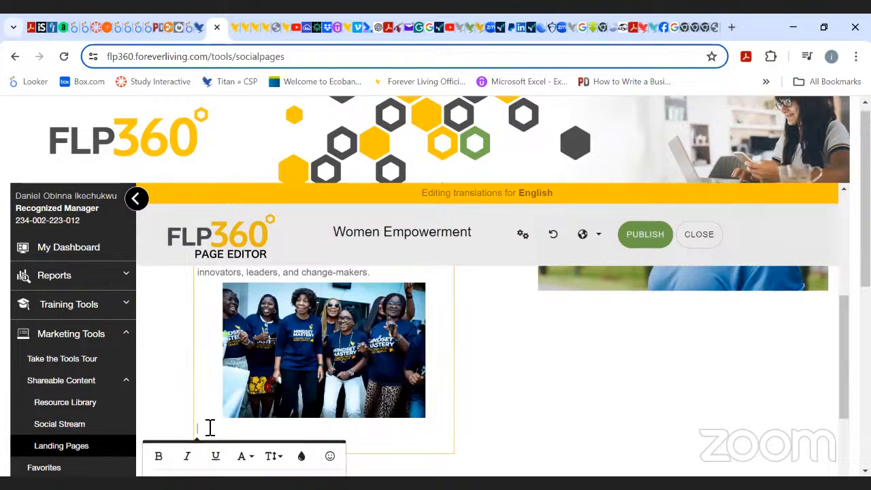
pyautogui.press('BackSpace')
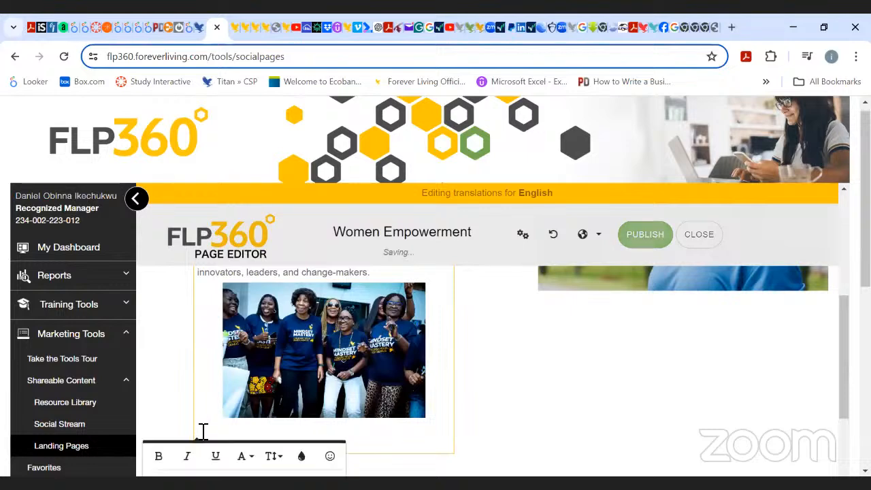
pyautogui.write('Wwwwwwwwwwwwwww')
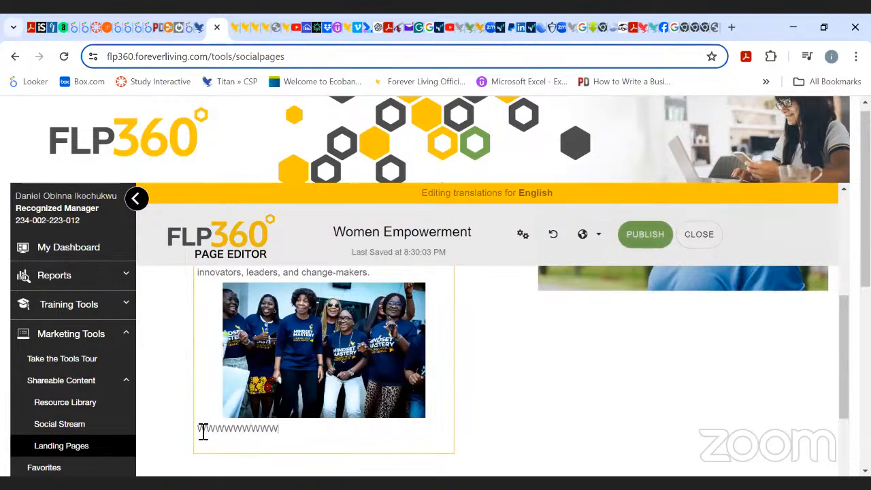
pyautogui.write('wwwwwwwwwwwww')
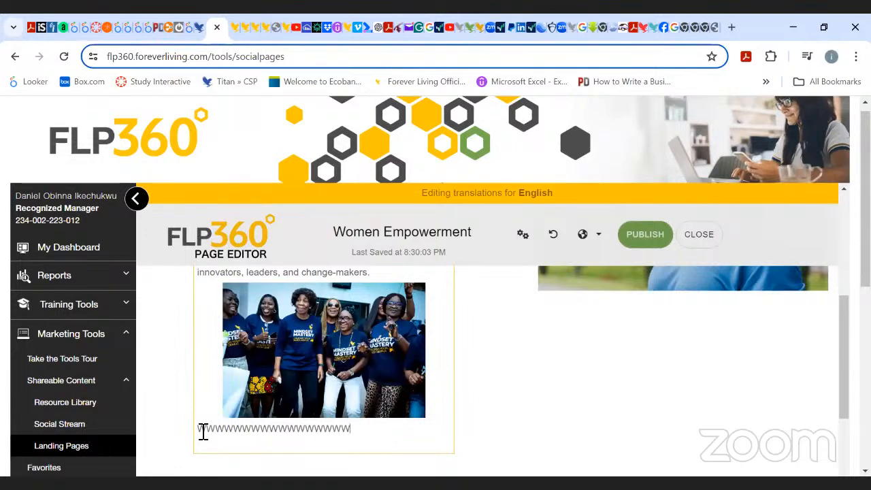
pyautogui.press('BackSpace')
pyautogui.press('BackSpace')
pyautogui.press('BackSpace')
pyautogui.press('BackSpace')
pyautogui.press('BackSpace')
pyautogui.press('BackSpace')
pyautogui.press('BackSpace')
pyautogui.press('BackSpace')
pyautogui.press('BackSpace')
pyautogui.press('BackSpace')
pyautogui.press('BackSpace')
pyautogui.press('BackSpace')
pyautogui.press('BackSpace')
pyautogui.press('BackSpace')
pyautogui.press('BackSpace')
pyautogui.press('BackSpace')
pyautogui.press('BackSpace')
pyautogui.press('BackSpace')
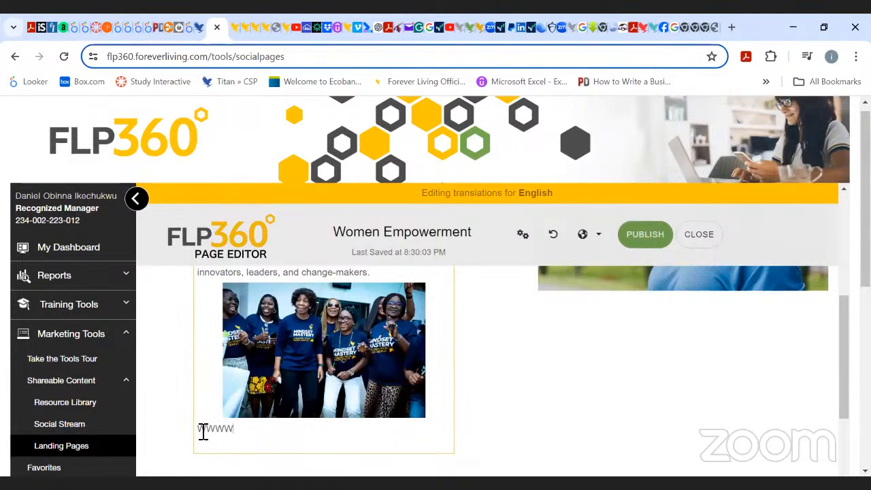
pyautogui.press('BackSpace')
pyautogui.press('BackSpace')
pyautogui.press('BackSpace')
pyautogui.press('BackSpace')
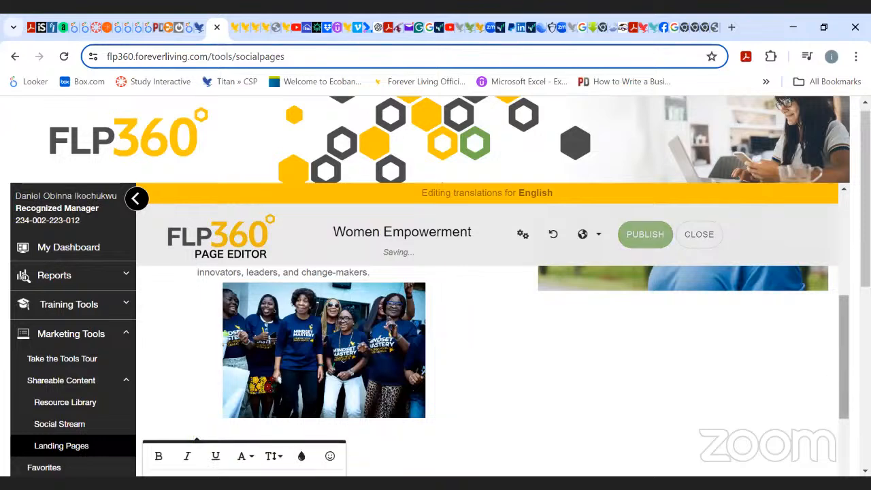
# Scroll down through the testimonial video, products and title sections to review the rest of the page.
pyautogui.moveTo(844, 381); pyautogui.dragTo(844, 479)
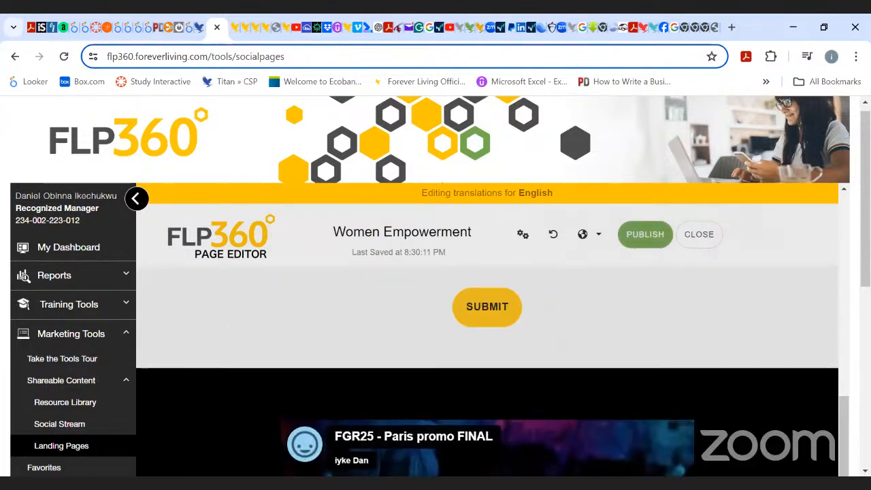
pyautogui.scroll(-6, 436, 286)
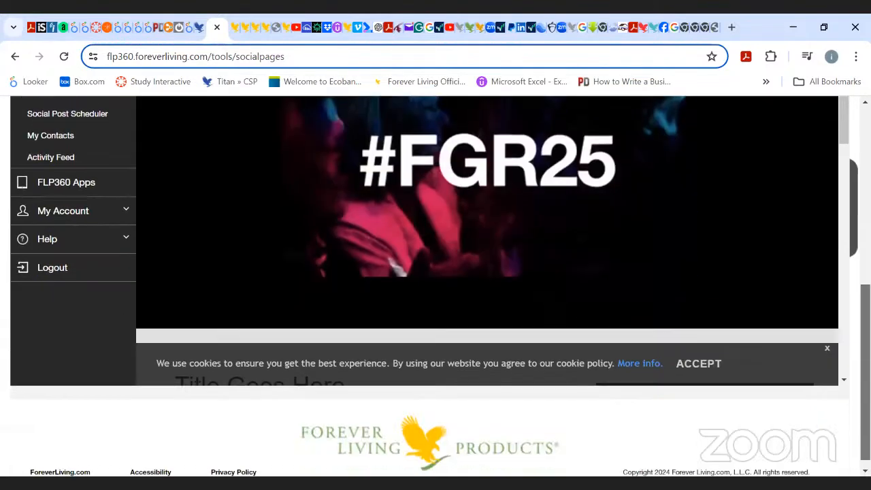
pyautogui.scroll(-7, 830, 371)
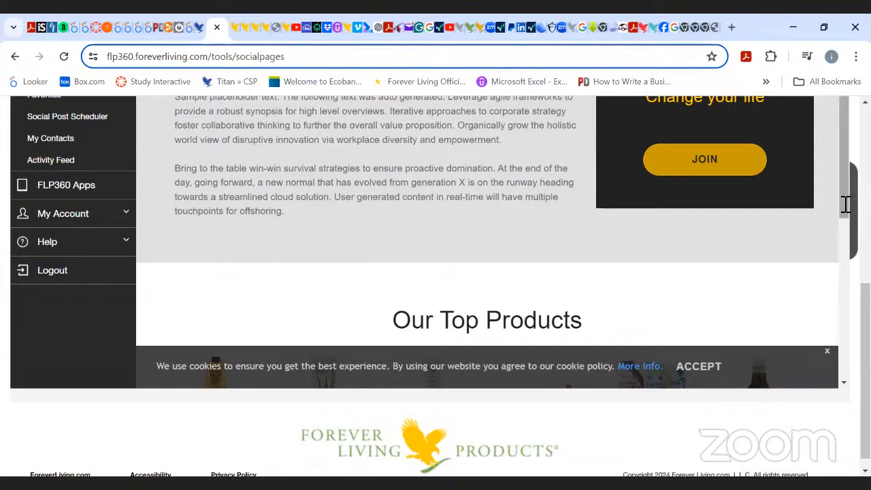
pyautogui.scroll(-3, 845, 218)
pyautogui.moveTo(846, 223); pyautogui.dragTo(847, 245)
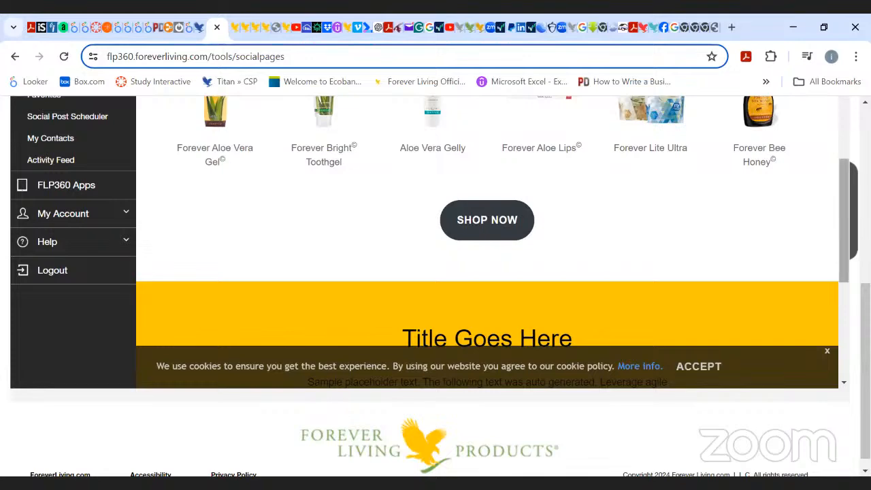
pyautogui.moveTo(842, 234); pyautogui.dragTo(836, 208)
pyautogui.scroll(-5, 835, 208)
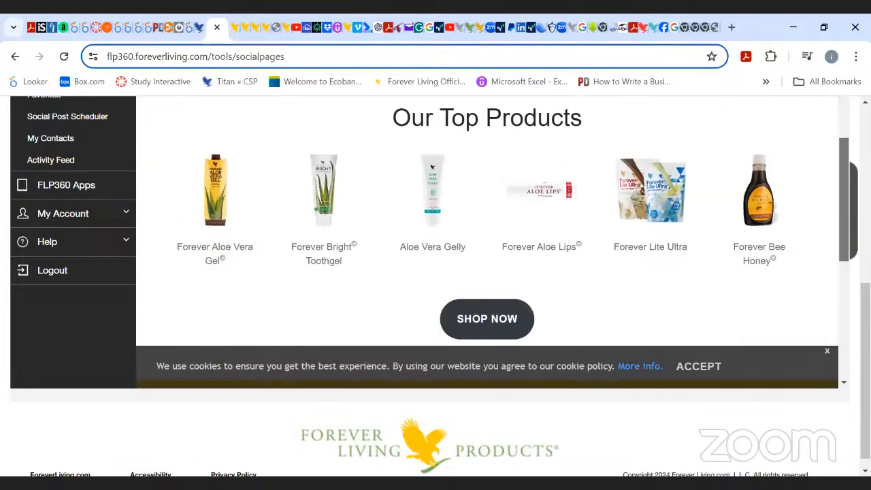
pyautogui.scroll(6, 840, 179)
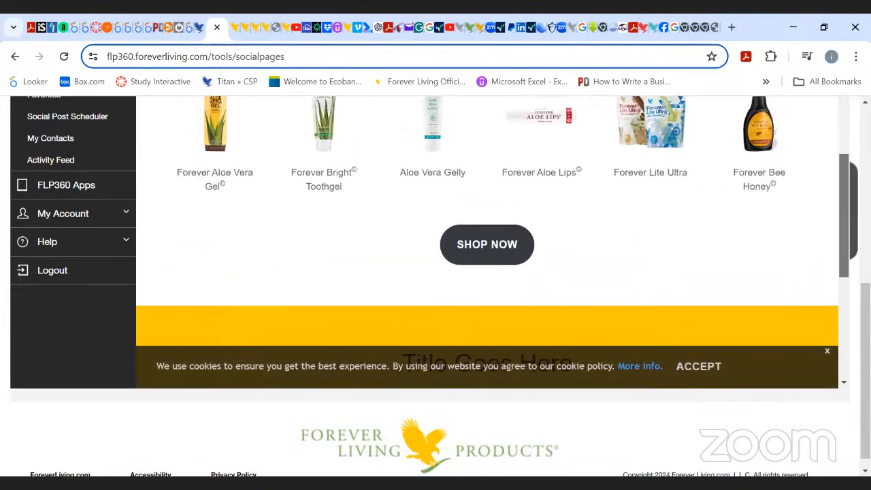
pyautogui.scroll(1, 836, 168)
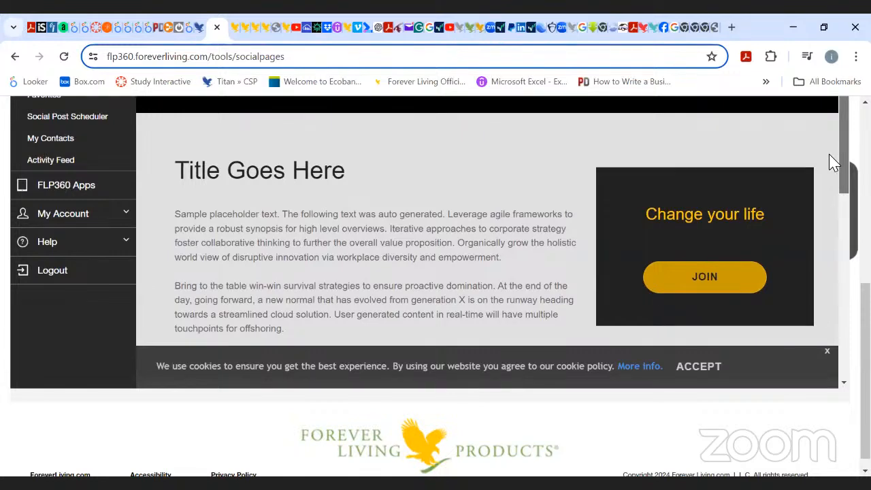
pyautogui.scroll(-2, 748, 204)
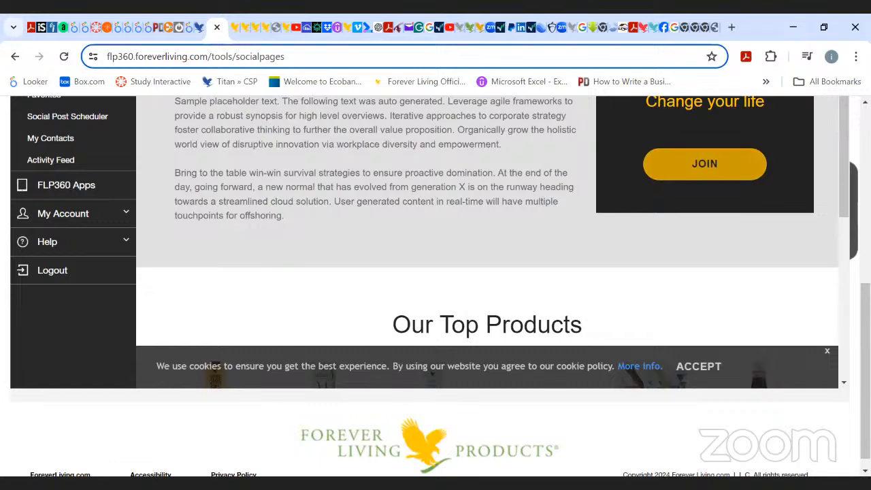
pyautogui.scroll(-5, 492, 242)
pyautogui.scroll(6, 492, 242)
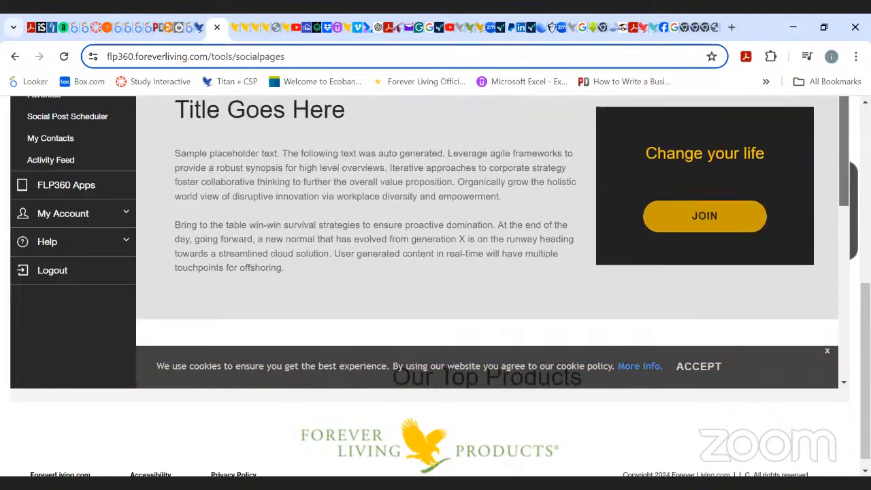
pyautogui.scroll(-1, 492, 242)
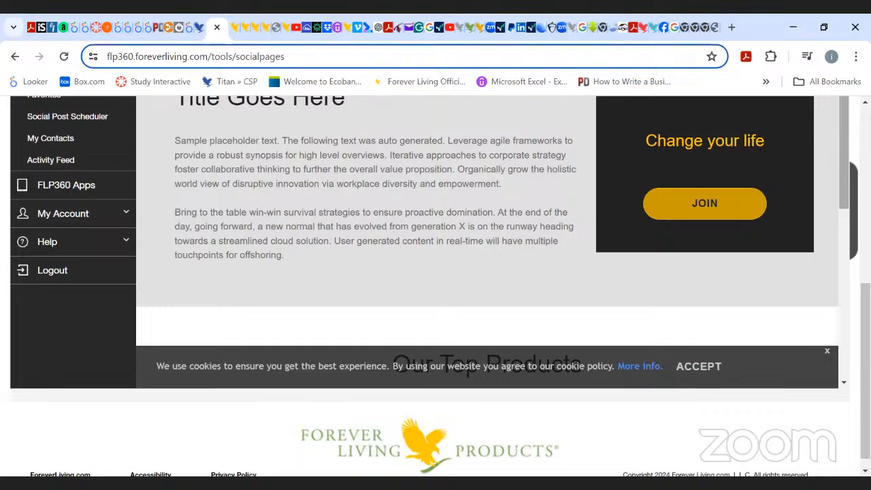
pyautogui.scroll(6, 726, 234)
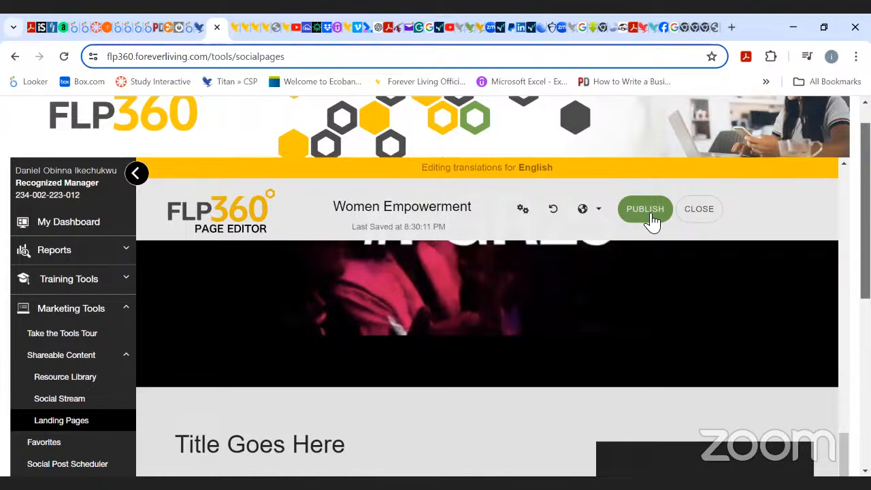
# Publish the Women Empowerment landing page and confirm the replacement of the existing version.
pyautogui.click(646, 211)
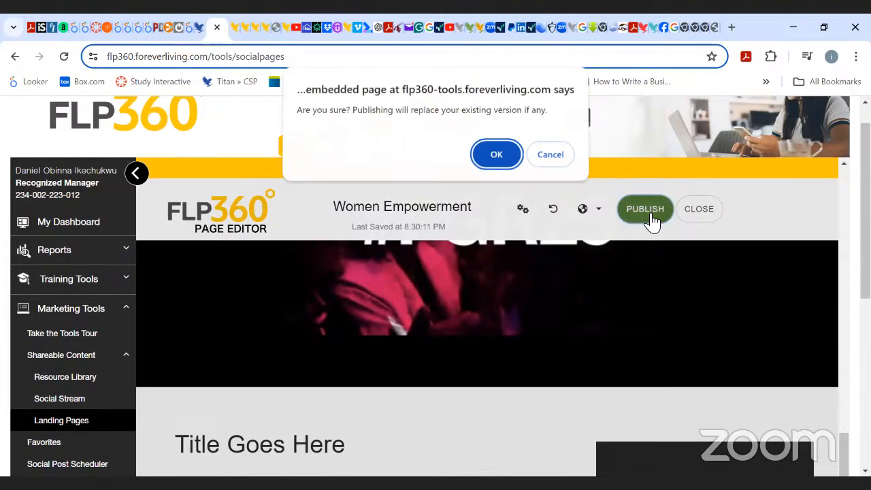
pyautogui.click(500, 158)
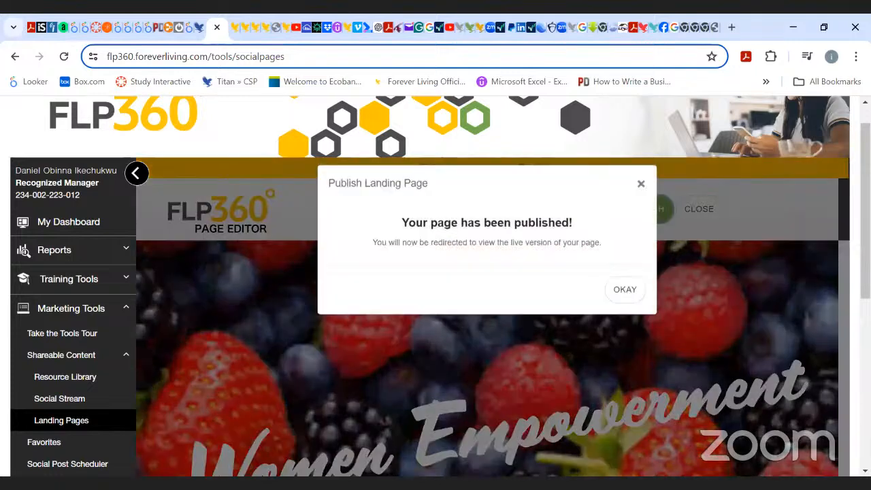
pyautogui.click(625, 304)
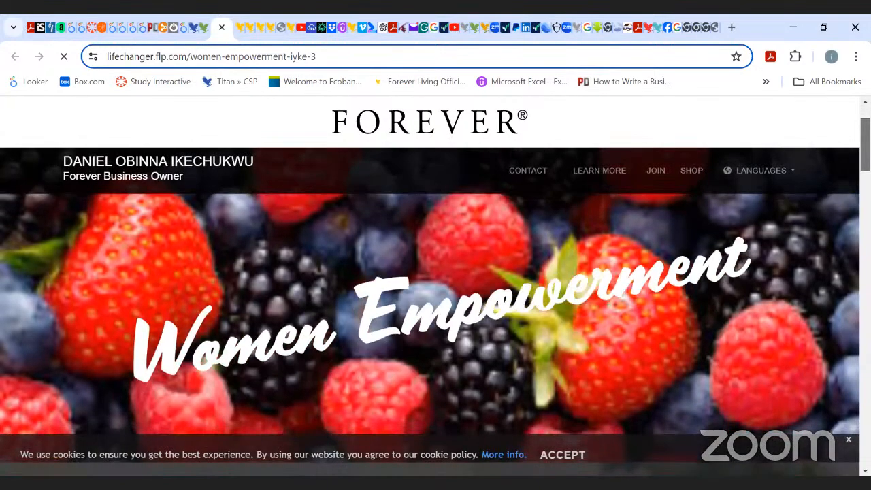
# Scroll through the live published landing page to review its sections.
pyautogui.scroll(-10, 430, 286)
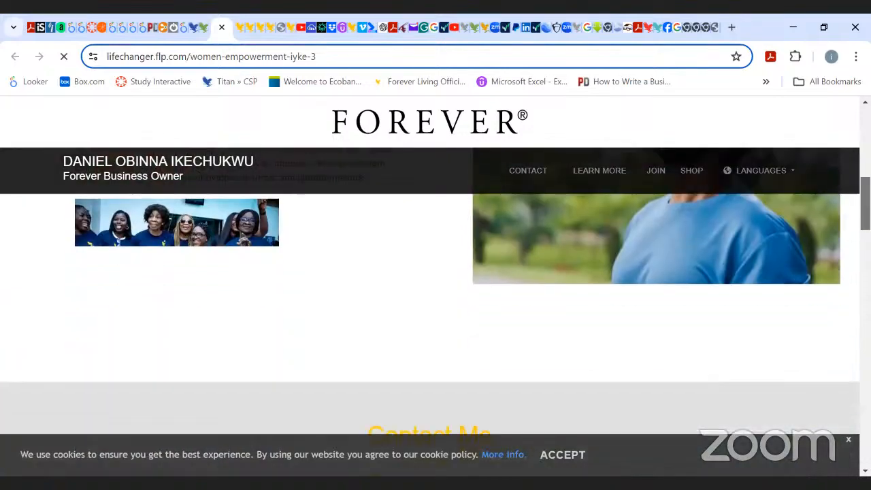
pyautogui.scroll(10, 430, 286)
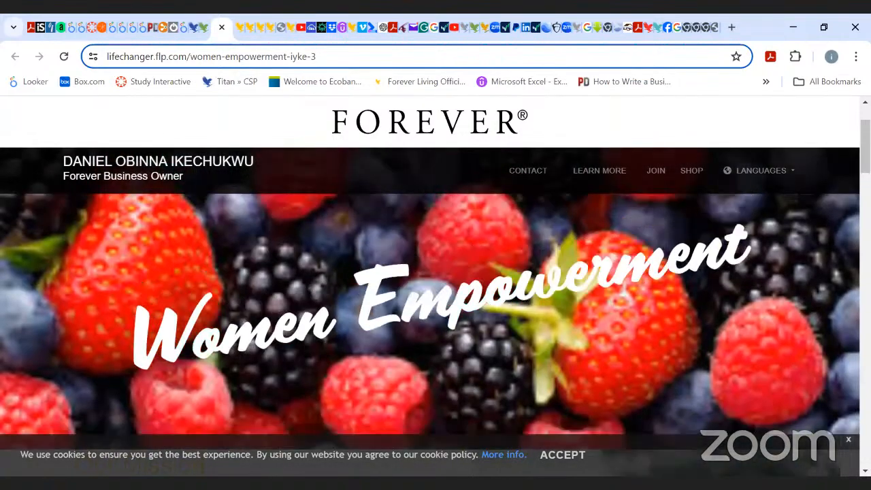
pyautogui.scroll(-10, 430, 286)
pyautogui.scroll(10, 430, 285)
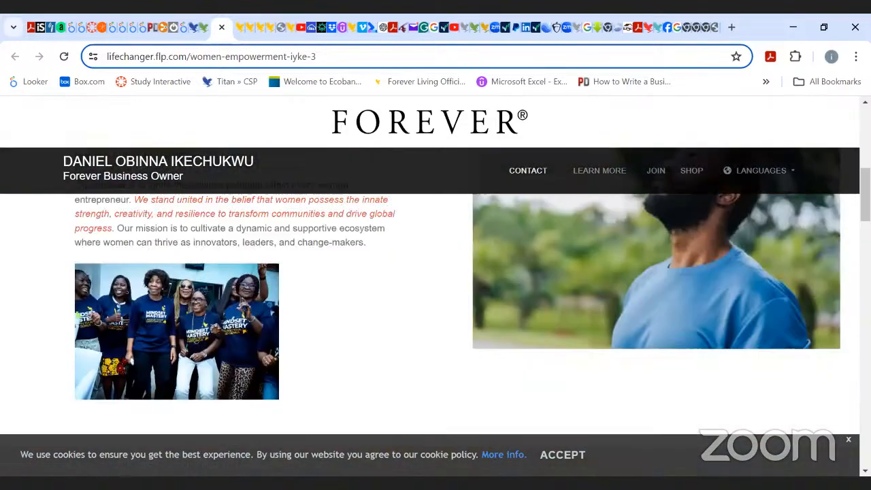
pyautogui.scroll(-12, 430, 285)
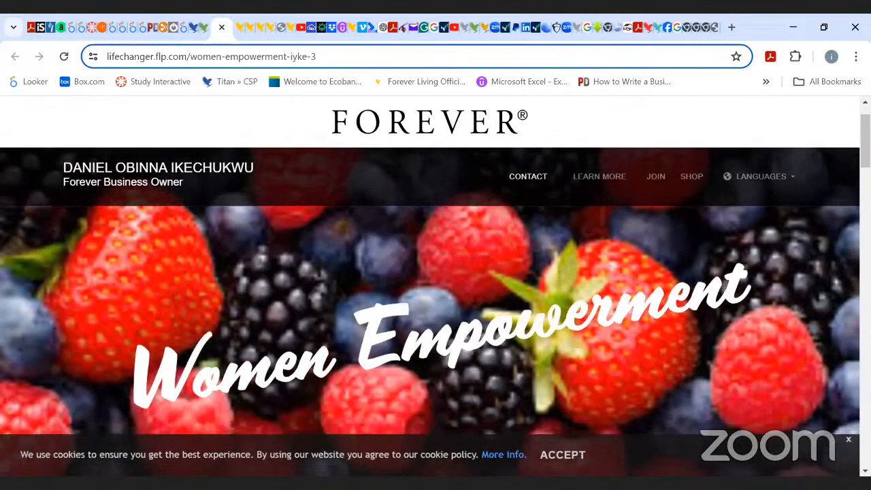
pyautogui.scroll(-8, 430, 286)
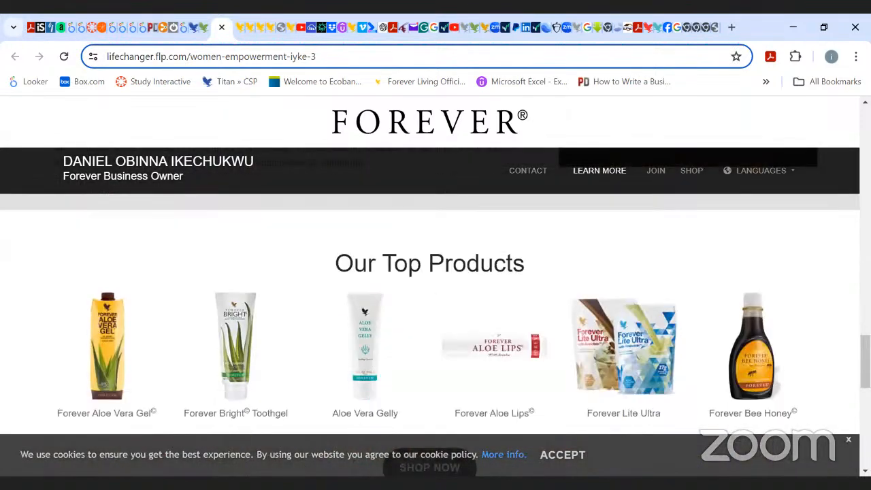
pyautogui.scroll(-3, 430, 285)
pyautogui.scroll(2, 430, 285)
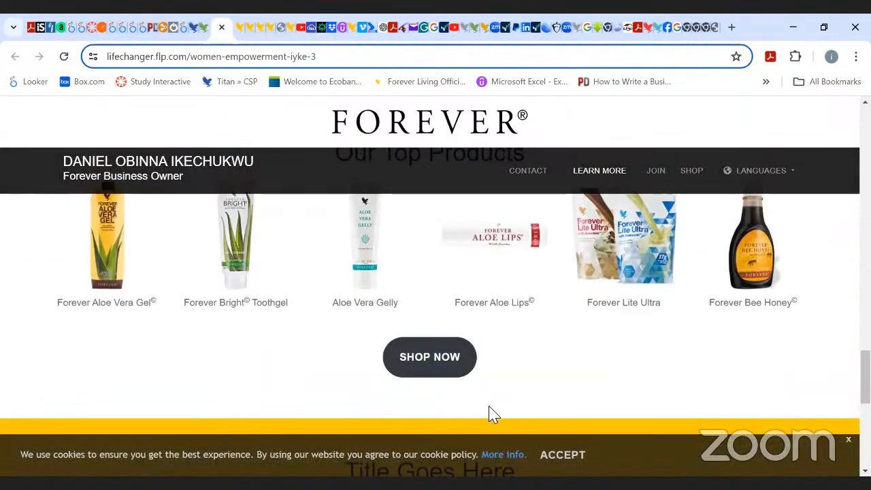
# Open the shop from the published landing page, choosing South Africa as the country of residence, and continue.
pyautogui.click(435, 364)
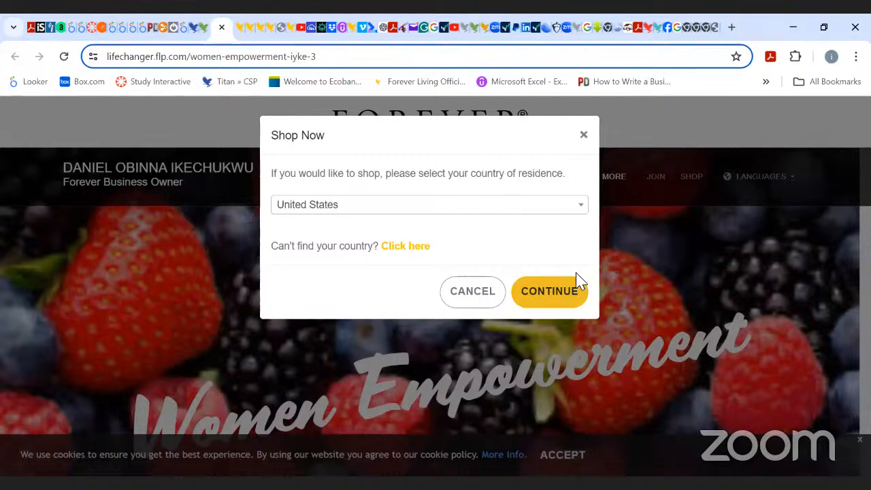
pyautogui.click(583, 211)
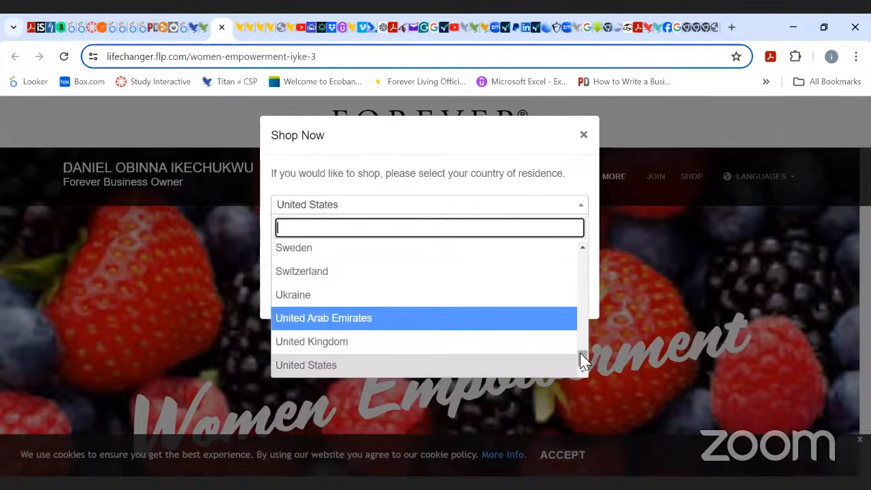
pyautogui.moveTo(580, 356); pyautogui.dragTo(584, 320)
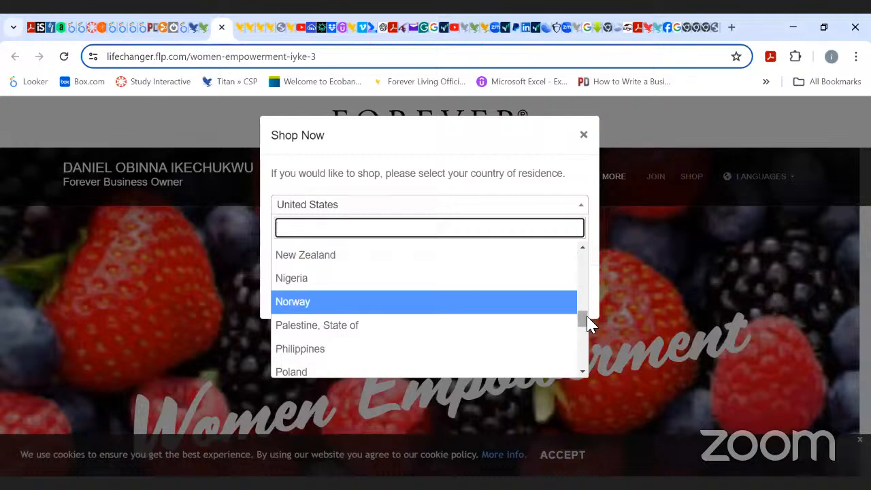
pyautogui.moveTo(581, 317); pyautogui.dragTo(589, 354)
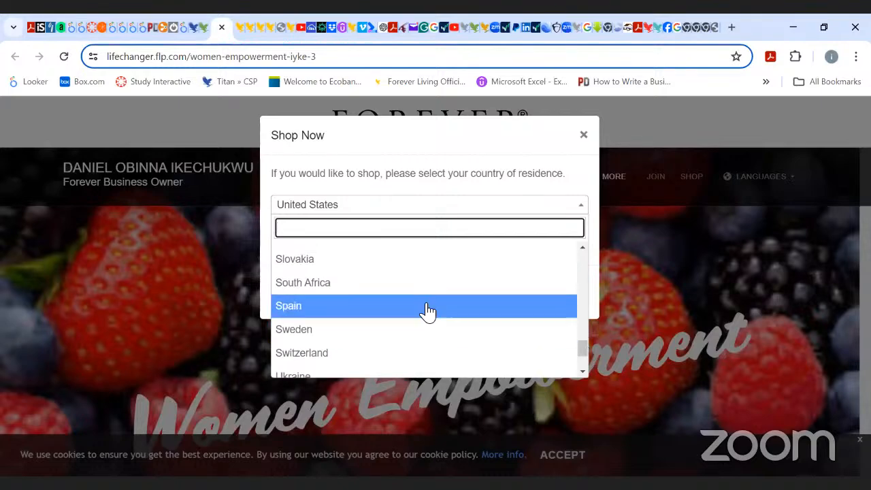
pyautogui.click(406, 281)
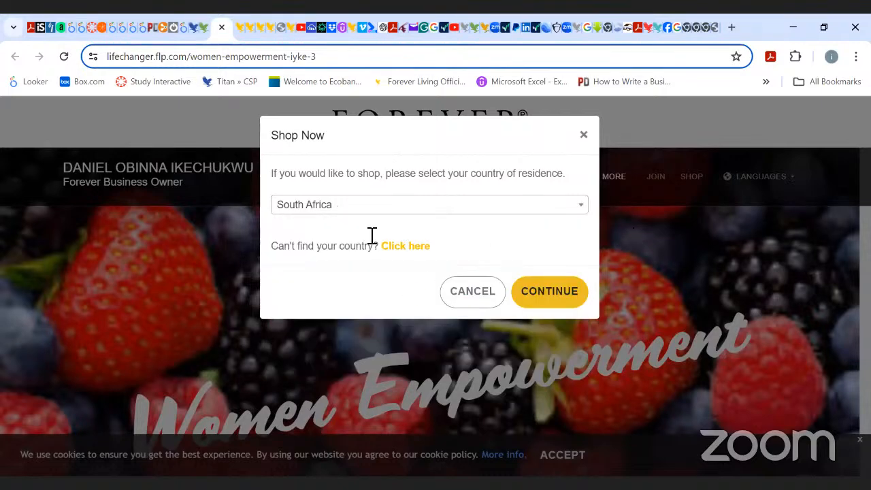
pyautogui.click(550, 300)
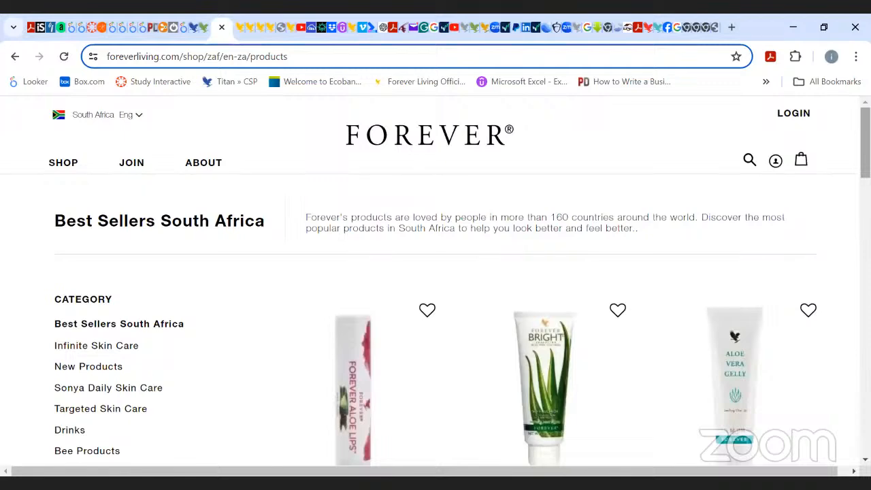
# Scroll through the South Africa best sellers store page and view the business owner details.
pyautogui.scroll(-6, 436, 306)
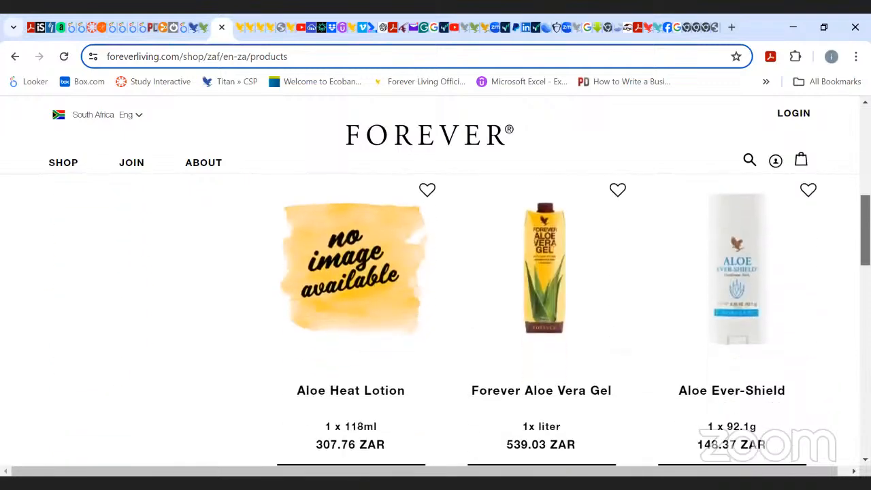
pyautogui.scroll(6, 435, 306)
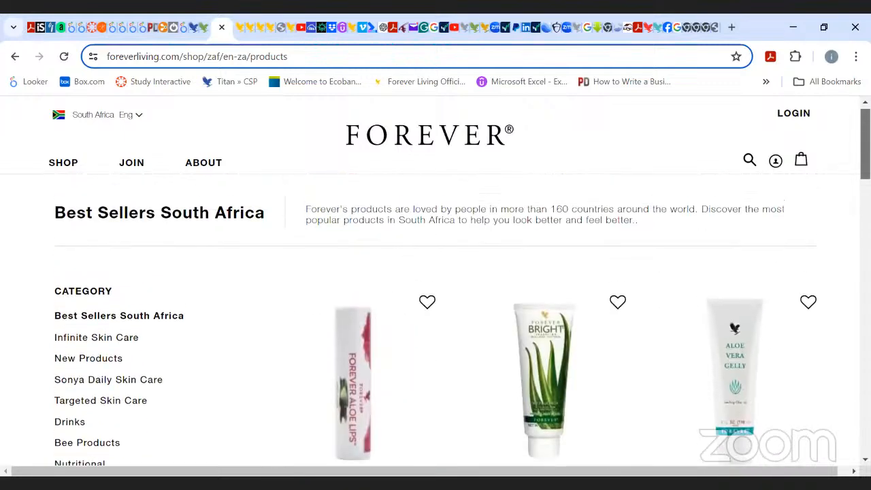
pyautogui.scroll(-8, 435, 307)
pyautogui.scroll(3, 436, 306)
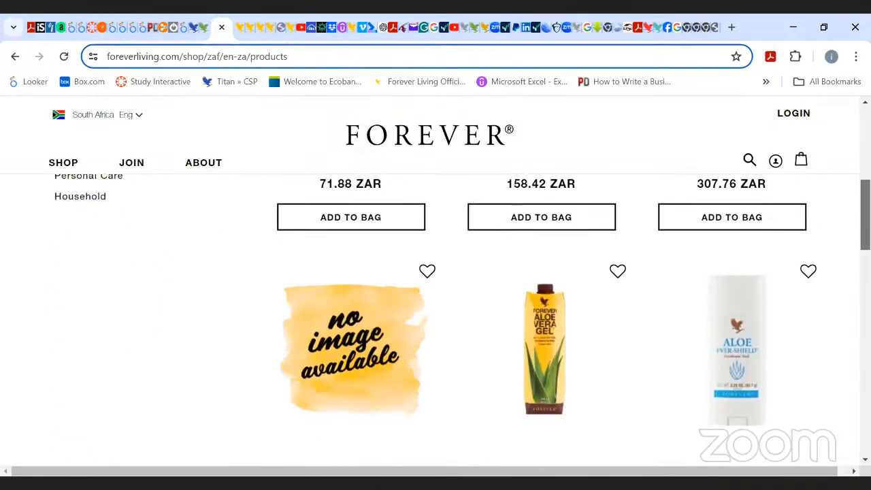
pyautogui.scroll(5, 436, 306)
pyautogui.scroll(-5, 435, 306)
pyautogui.scroll(5, 436, 306)
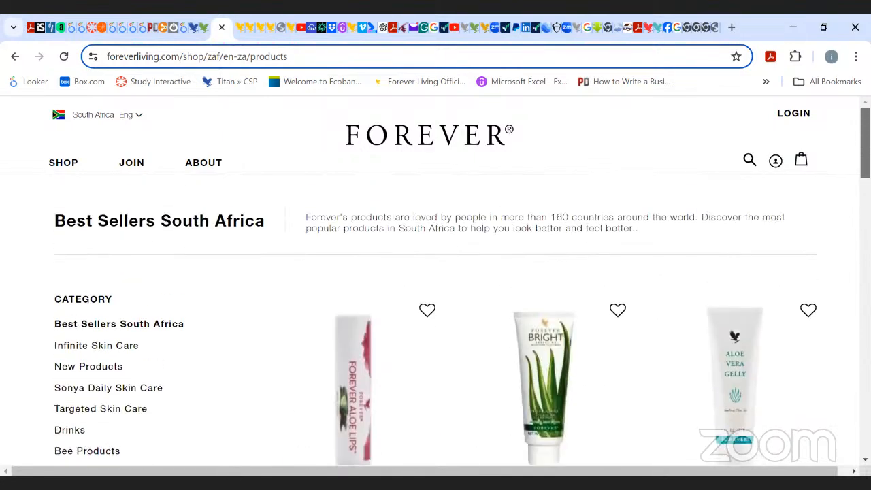
pyautogui.scroll(-5, 435, 306)
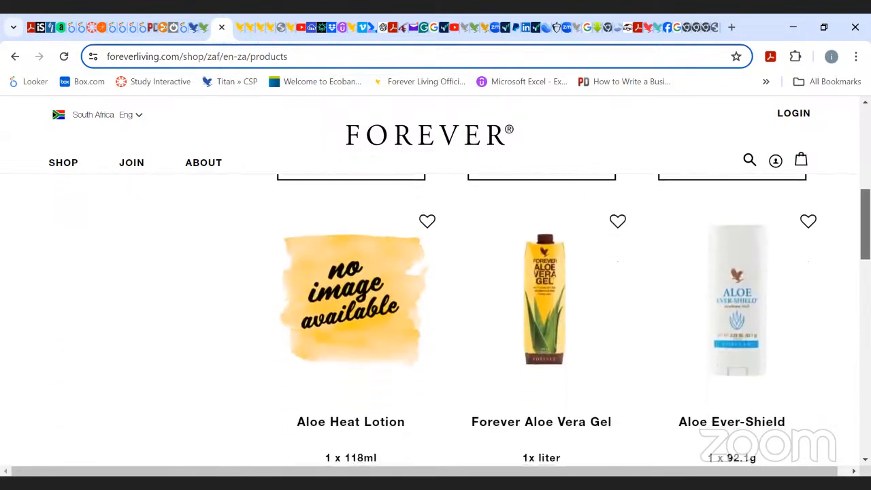
pyautogui.scroll(5, 435, 306)
pyautogui.scroll(1, 436, 286)
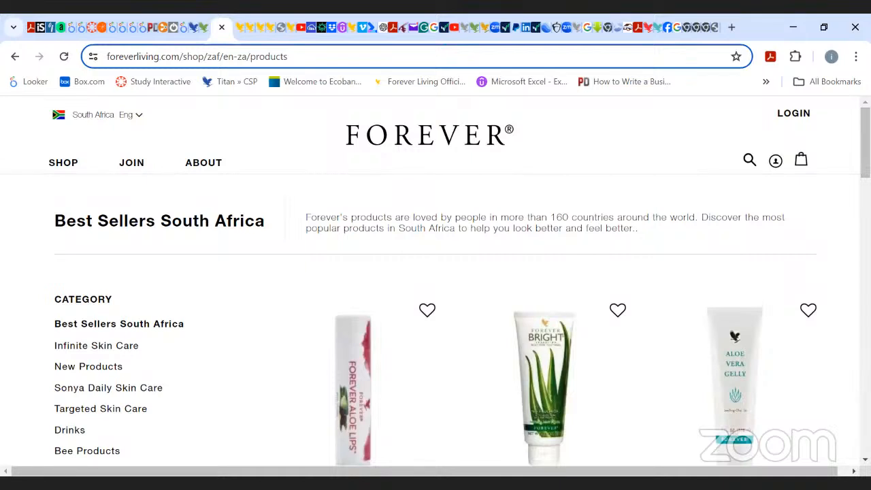
pyautogui.moveTo(777, 162)
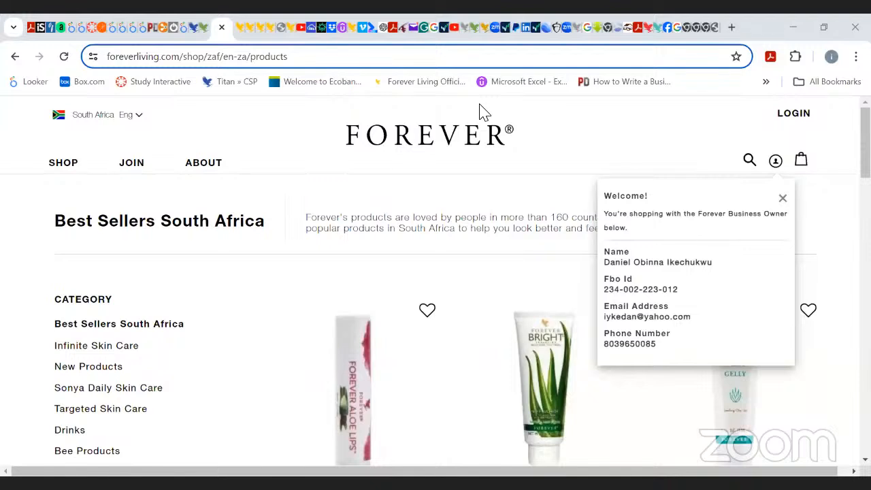
# Return to the FLP360 landing pages list and delete the strawberry-themed Women Empowerment landing page.
pyautogui.click(205, 28)
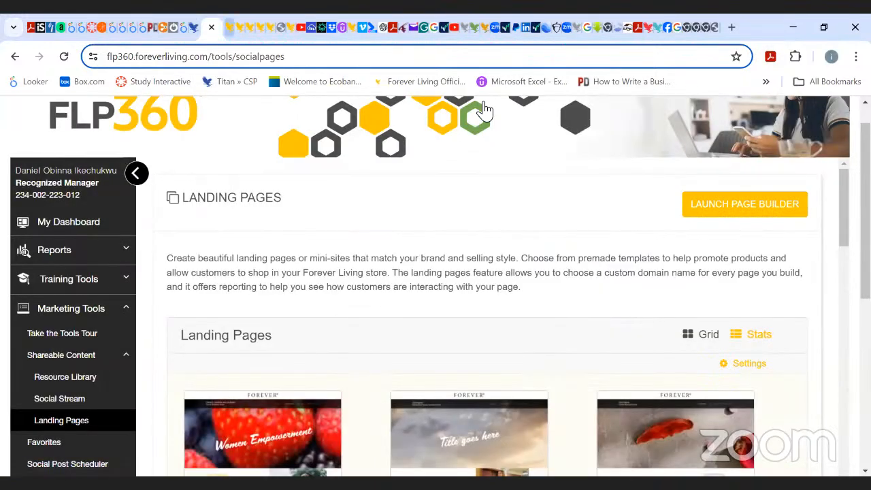
pyautogui.click(229, 28)
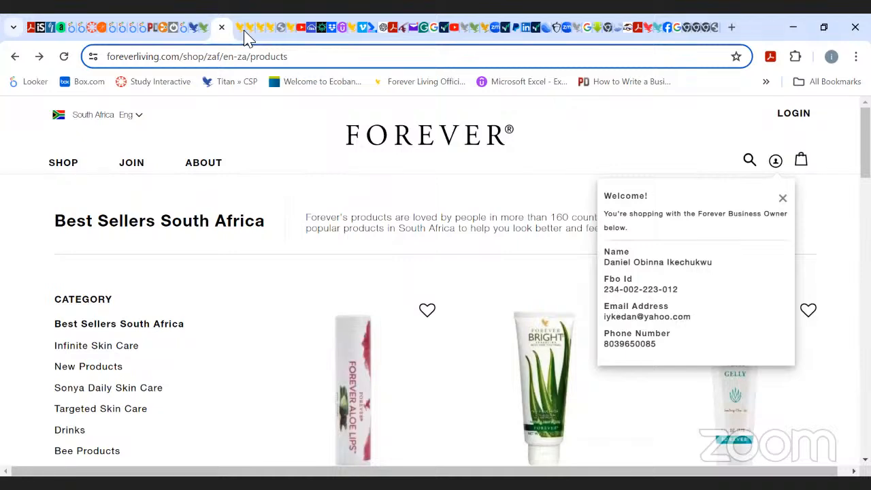
pyautogui.click(205, 35)
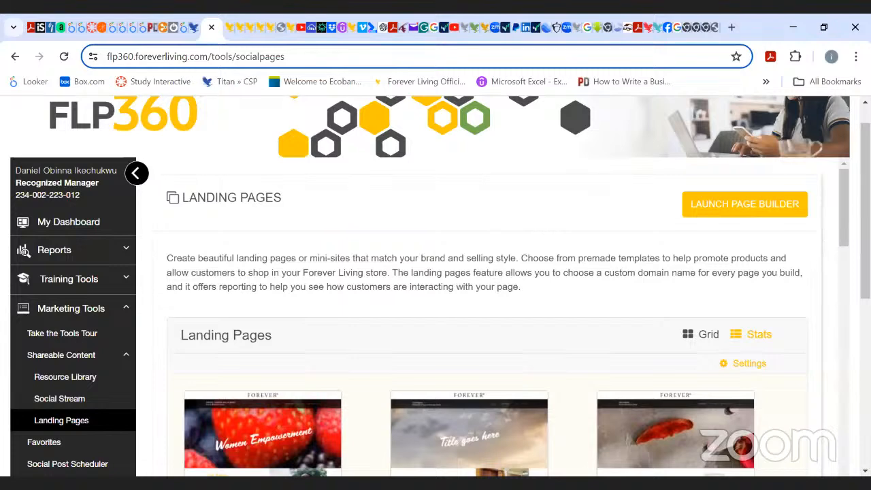
pyautogui.scroll(-2, 477, 306)
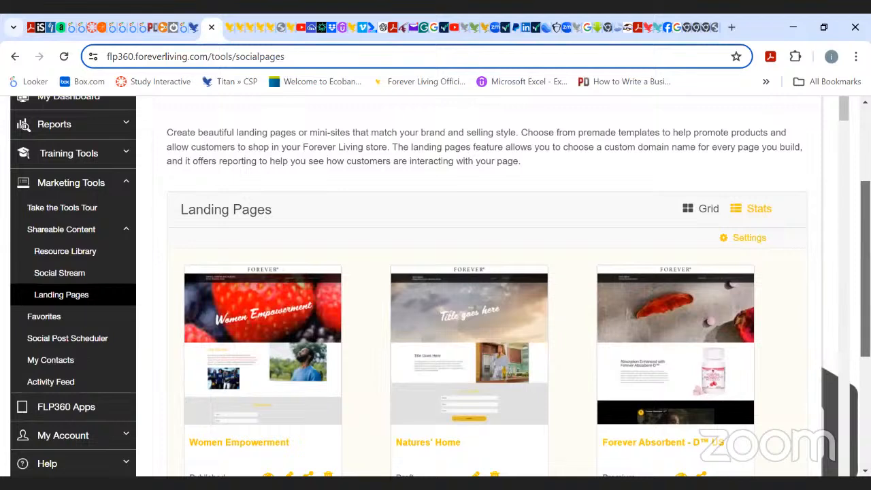
pyautogui.scroll(-1, 476, 306)
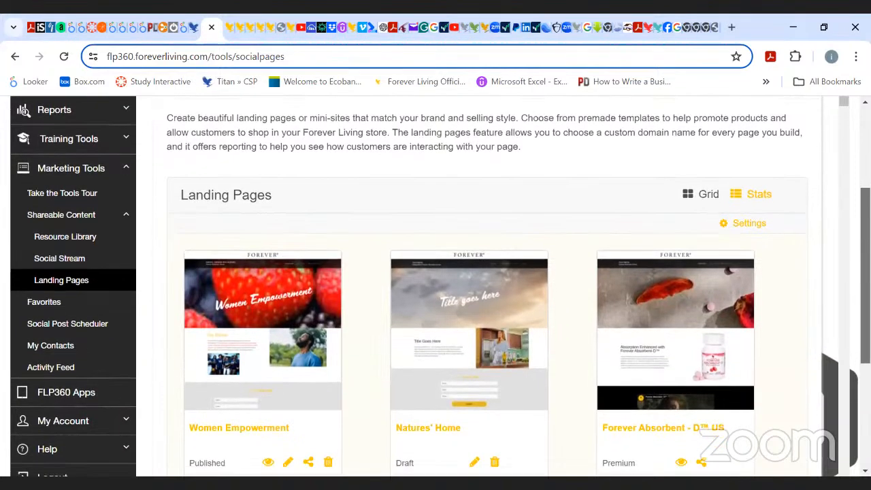
pyautogui.scroll(-1, 477, 306)
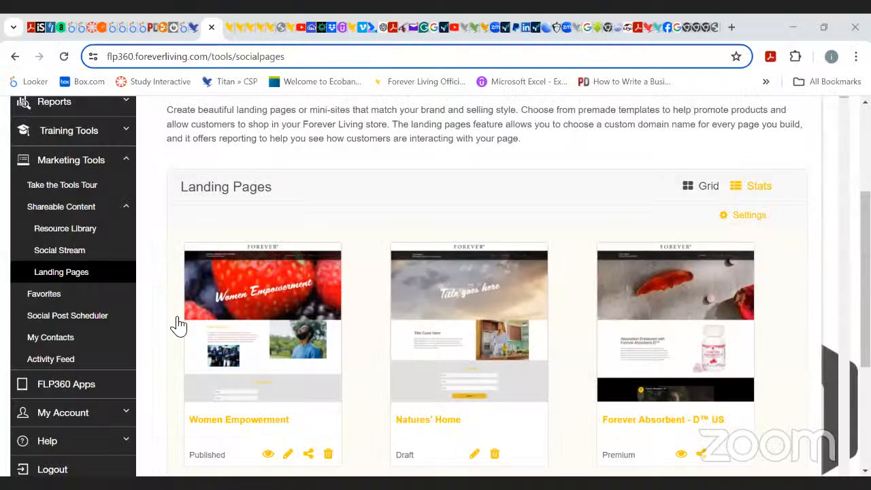
pyautogui.scroll(-1, 196, 371)
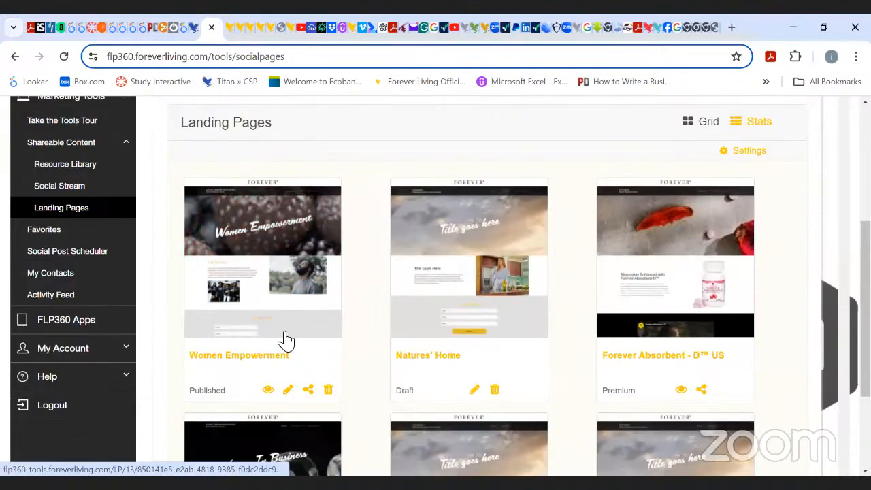
pyautogui.click(328, 390)
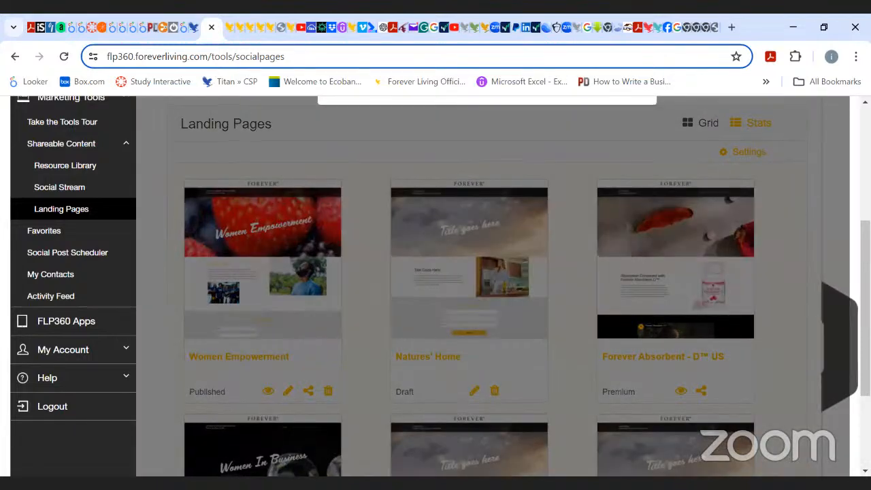
pyautogui.scroll(2, 409, 200)
pyautogui.scroll(1, 677, 257)
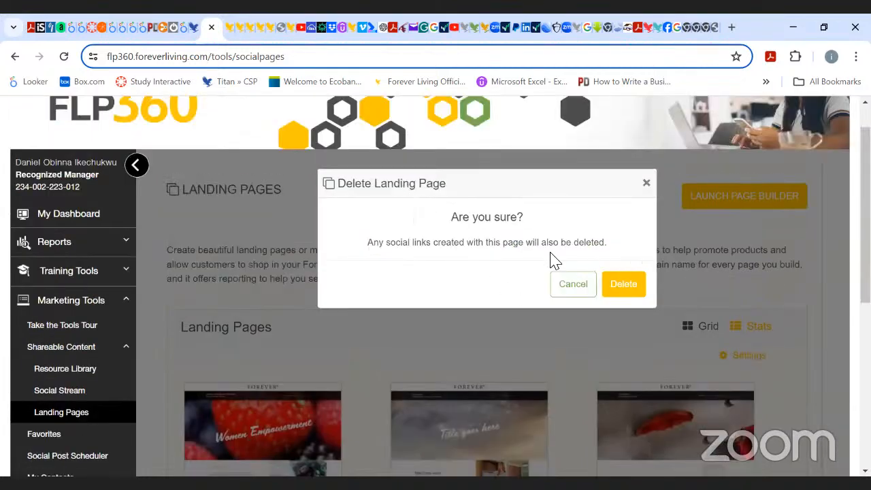
pyautogui.click(623, 284)
pyautogui.click(623, 284)
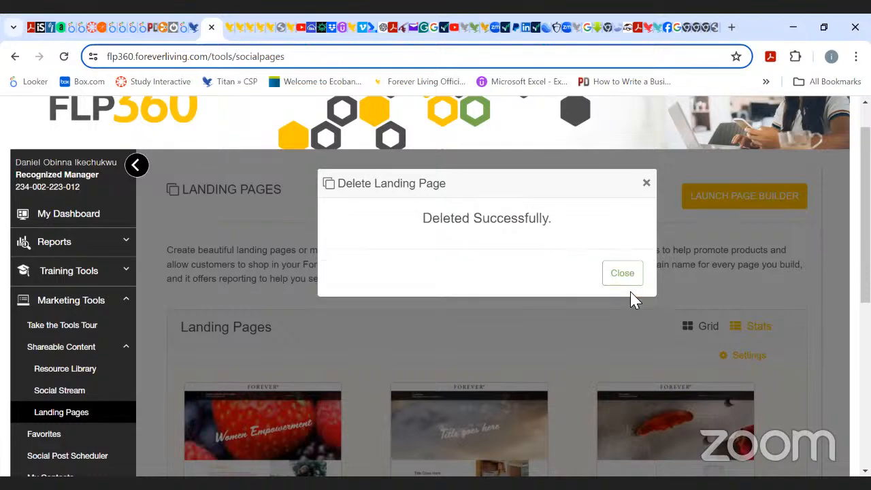
pyautogui.click(624, 278)
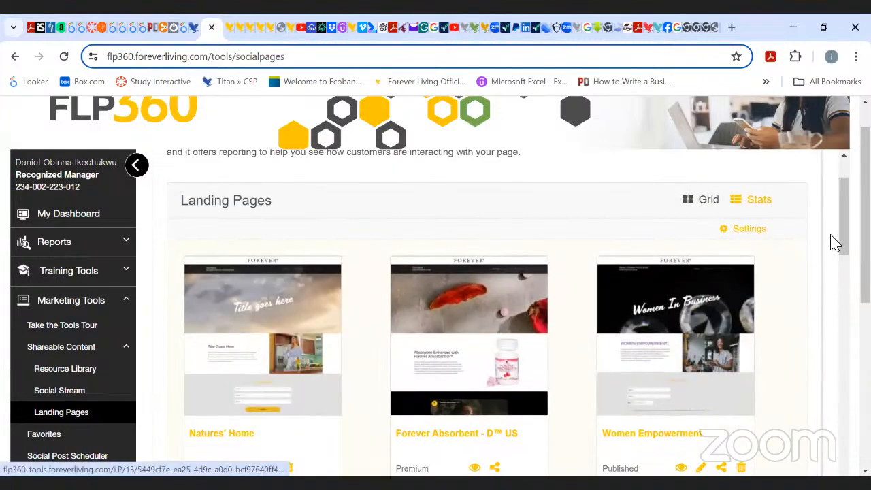
# Scroll through the remaining landing pages in the list.
pyautogui.scroll(-5, 476, 313)
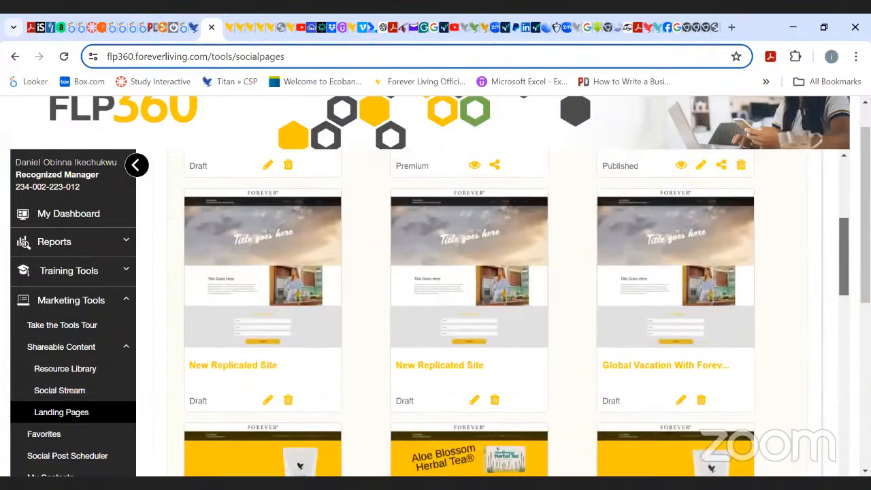
pyautogui.scroll(7, 476, 313)
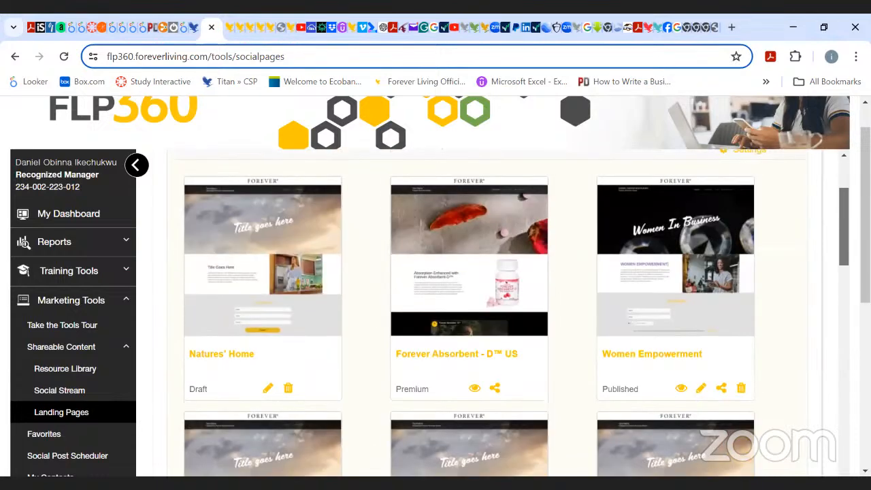
pyautogui.moveTo(842, 167)
pyautogui.mouseDown()
pyautogui.moveTo(842, 201)
pyautogui.moveTo(842, 167)
pyautogui.mouseUp()
pyautogui.scroll(-5, 476, 313)
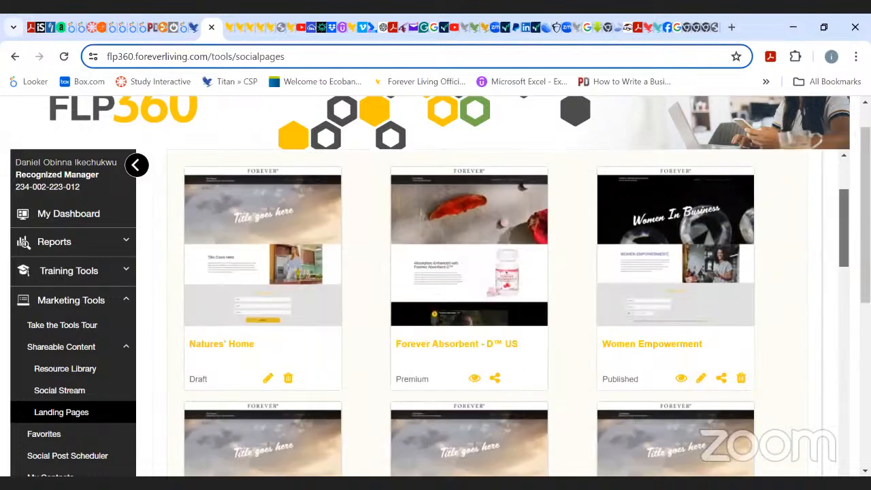
pyautogui.scroll(5, 476, 313)
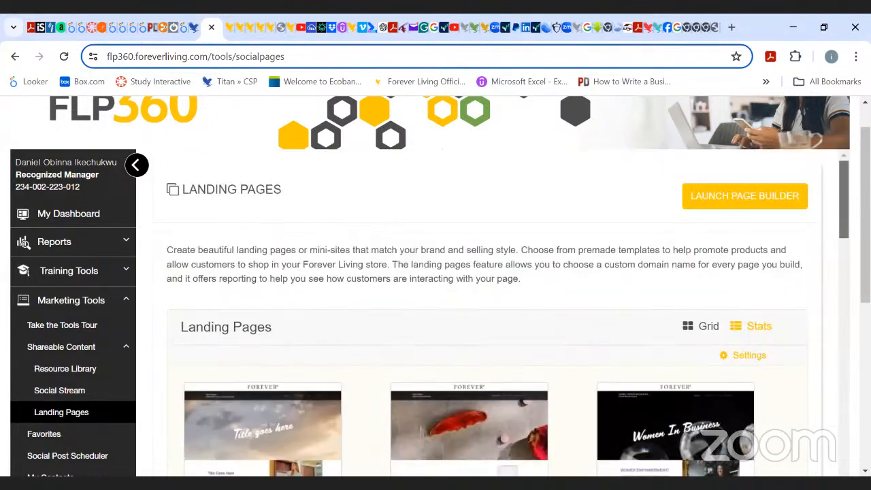